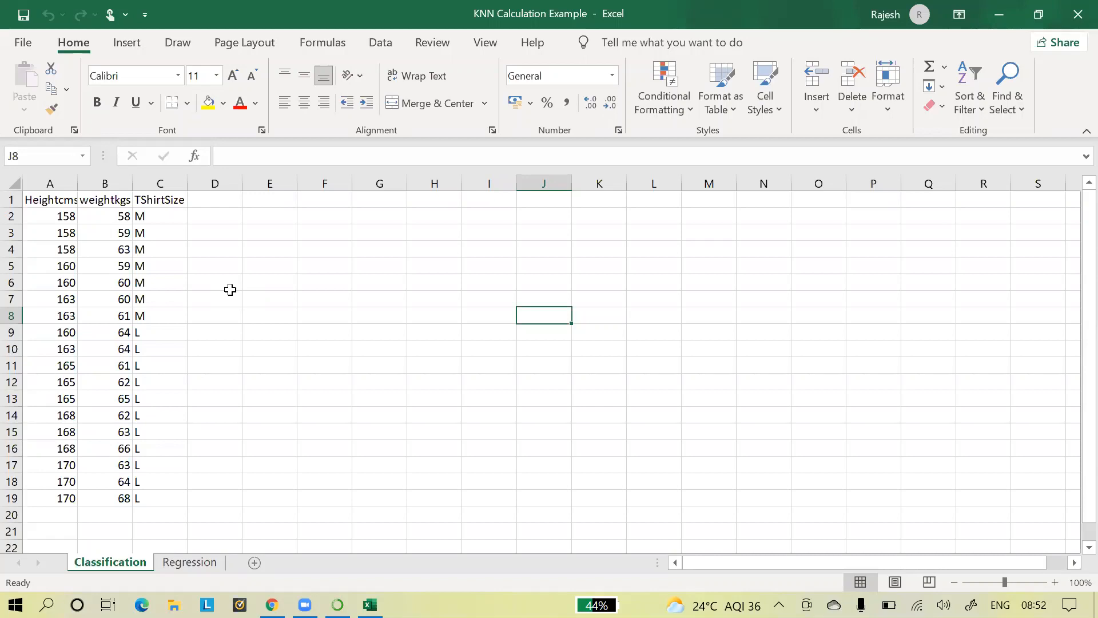
pyautogui.moveTo(230, 289); pyautogui.dragTo(600, 319)
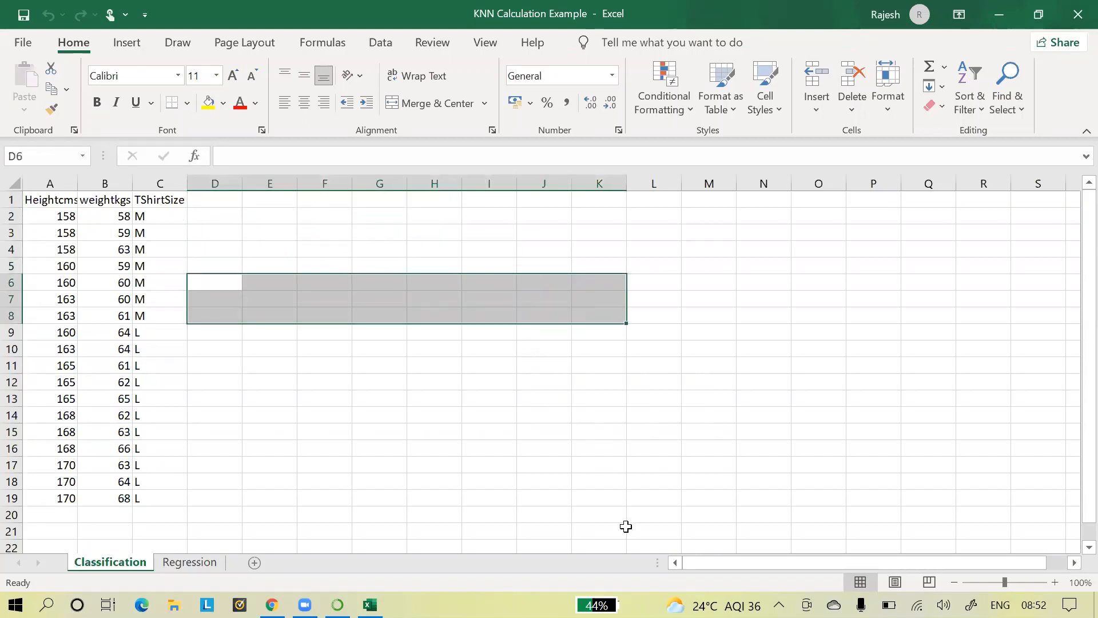
pyautogui.click(763, 561)
pyautogui.click(606, 361)
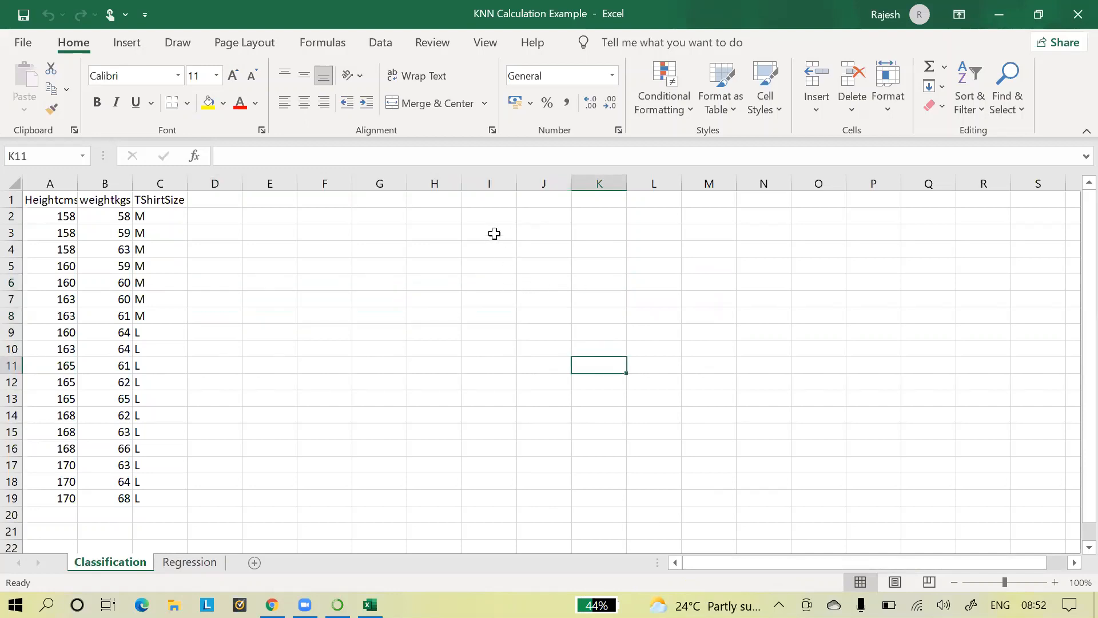
# Step: Enter the note "K Nearest Neighbors is Distance Based Algorithm" in cell H1 of the Classification sheet
pyautogui.click(433, 202)
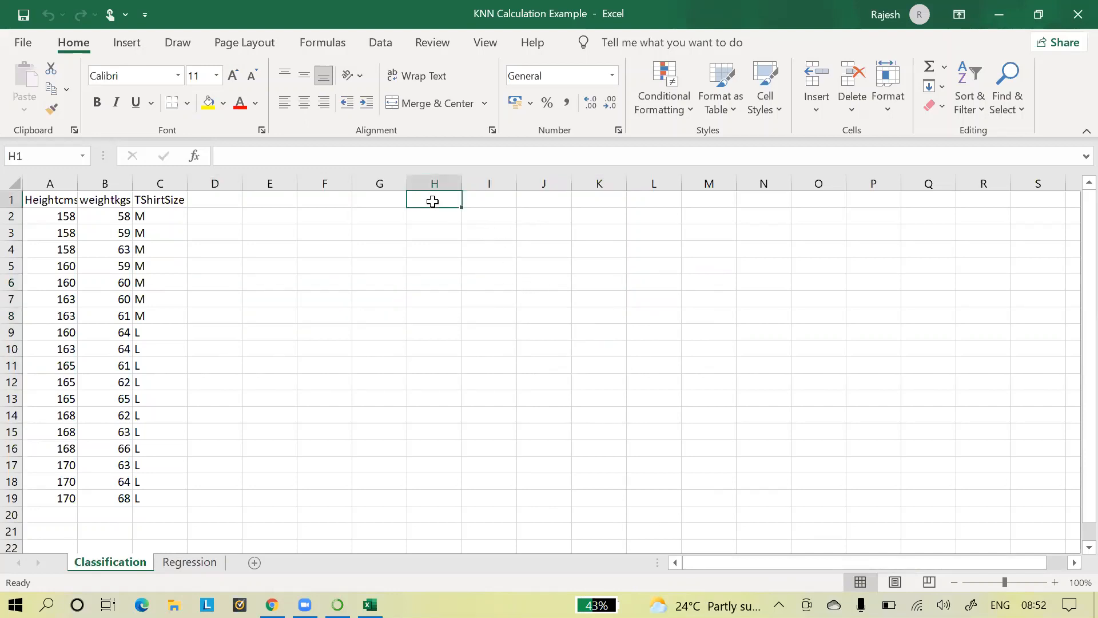
pyautogui.write('K N')
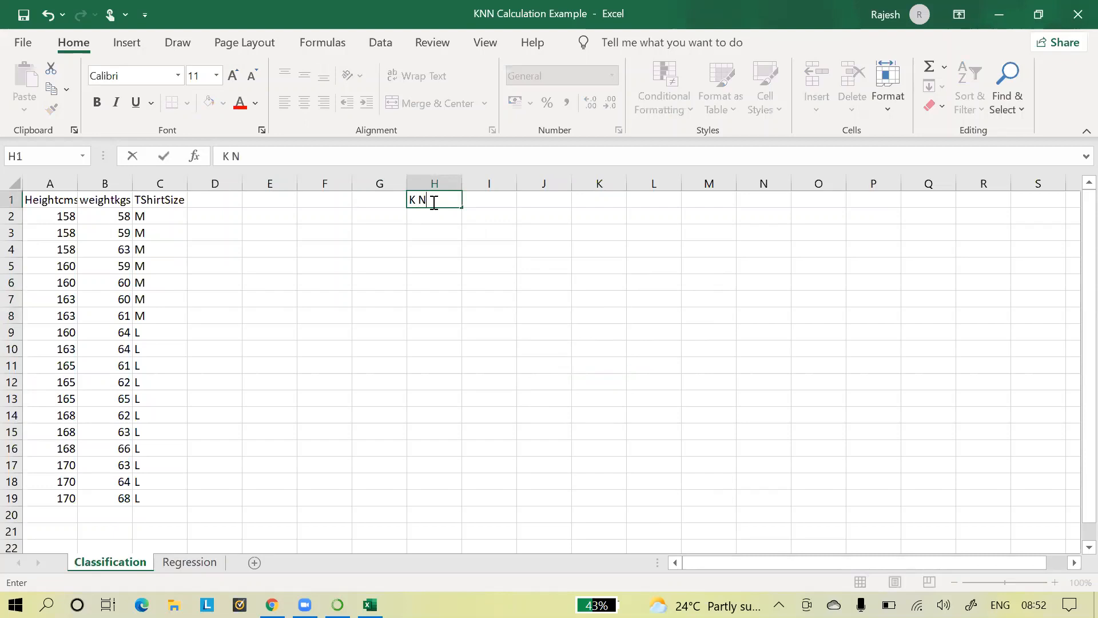
pyautogui.write('eAR')
pyautogui.press('BackSpace')
pyautogui.press('BackSpace')
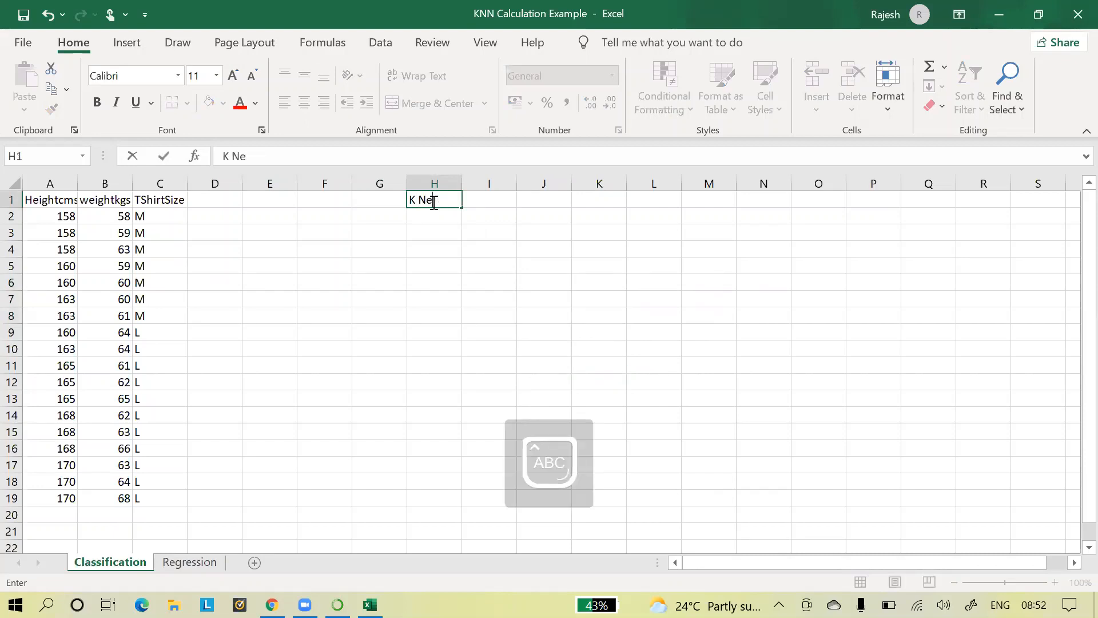
pyautogui.write('A')
pyautogui.press('capslock')
pyautogui.press('BackSpace')
pyautogui.write('arest')
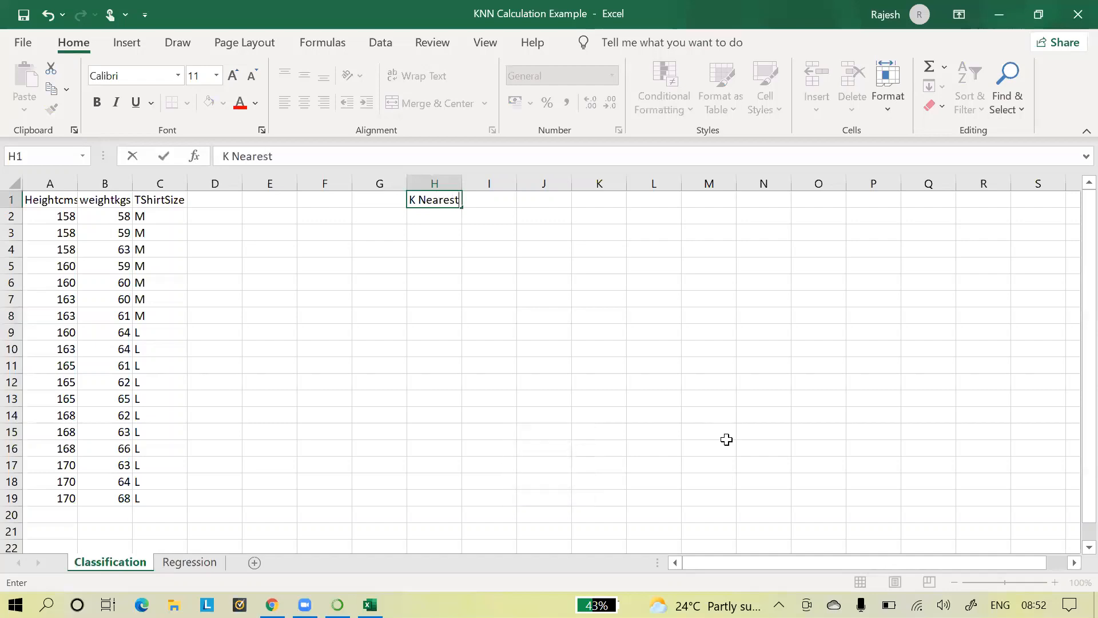
pyautogui.write(' Neigh')
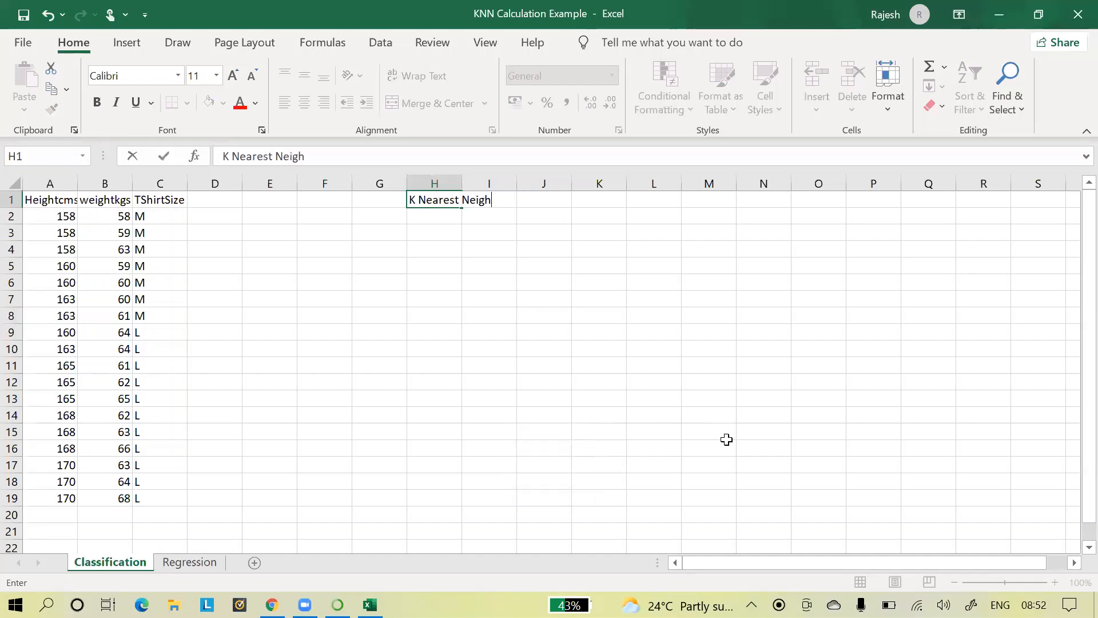
pyautogui.write('bors is Dista')
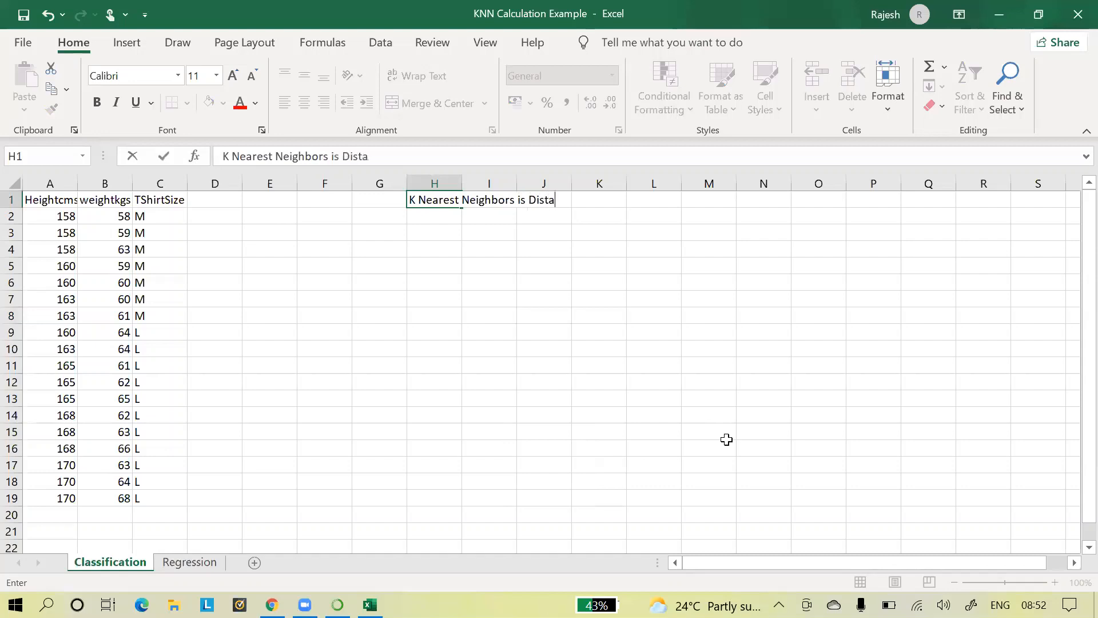
pyautogui.write('nce Based Algor')
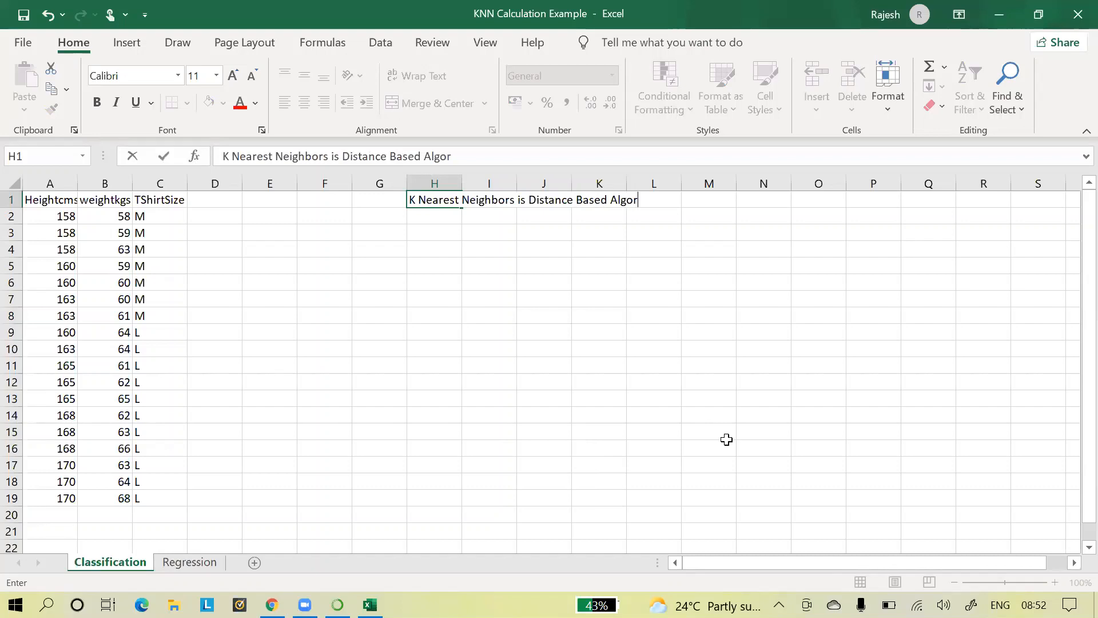
pyautogui.write('ithm')
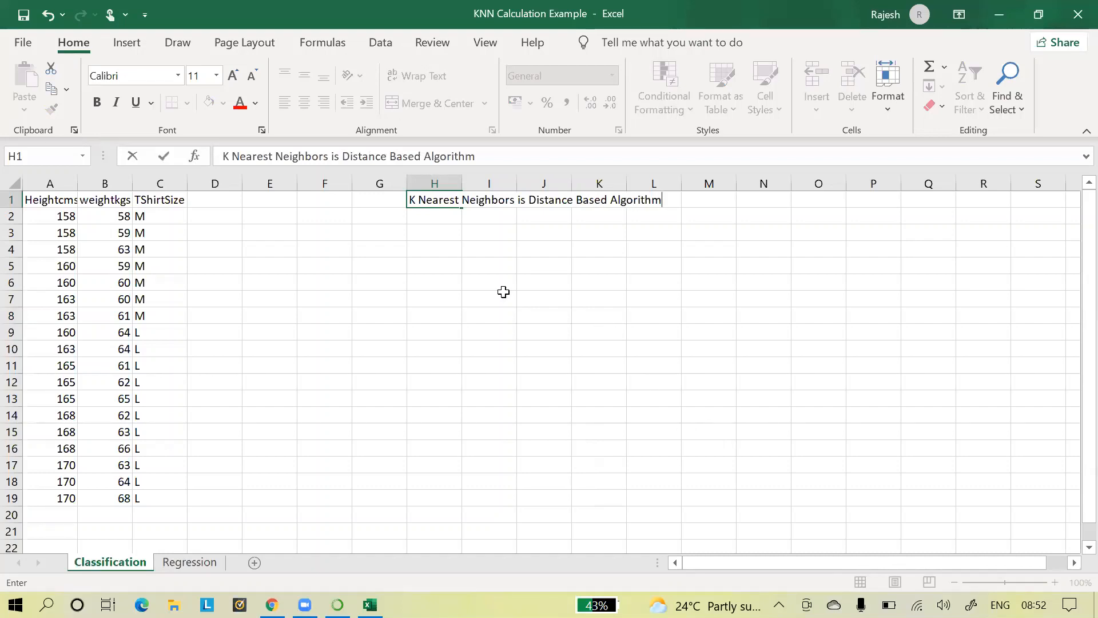
pyautogui.press('Return')
# Step: Enter the note "Distance methods - Euclidean, Manhattan, Hamming, Canberra,etc." in cell H2
pyautogui.write('Dis')
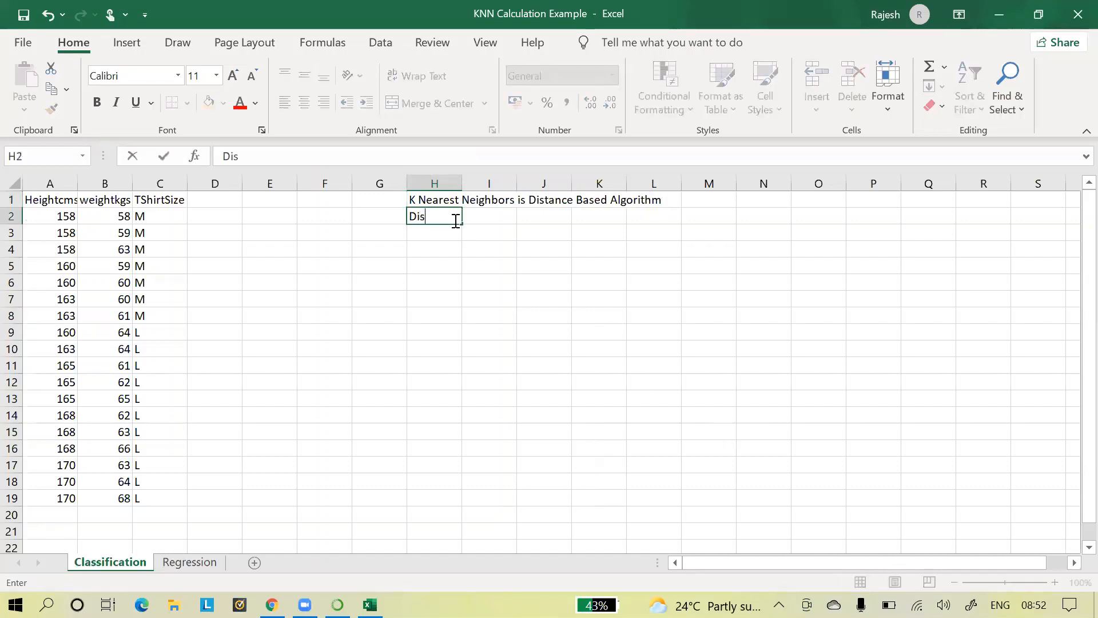
pyautogui.write('tance meth')
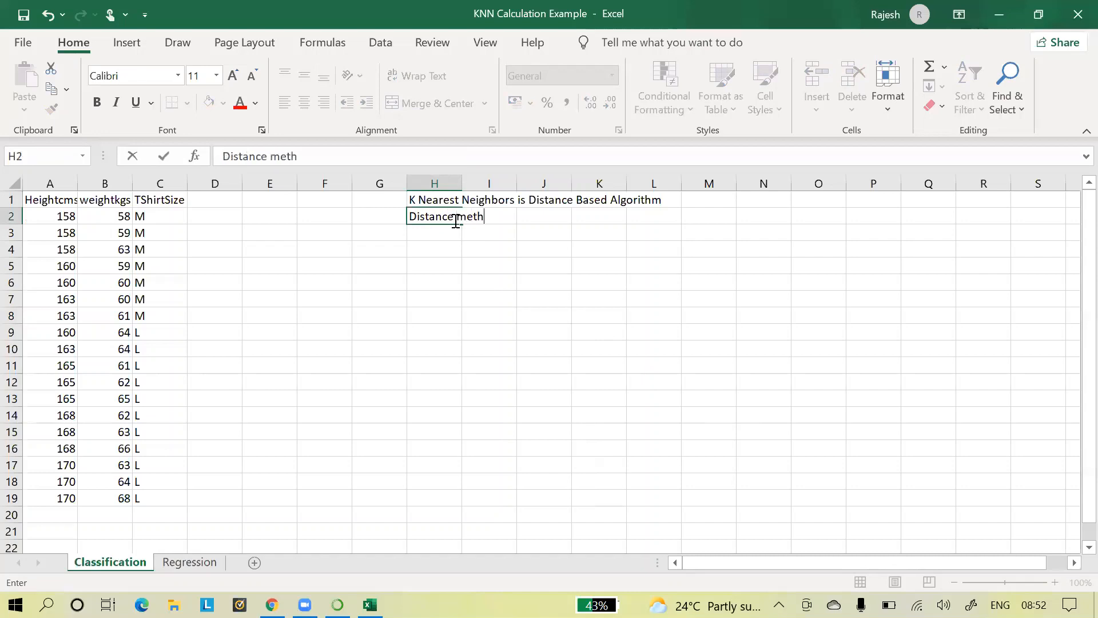
pyautogui.write('ods - Euclid')
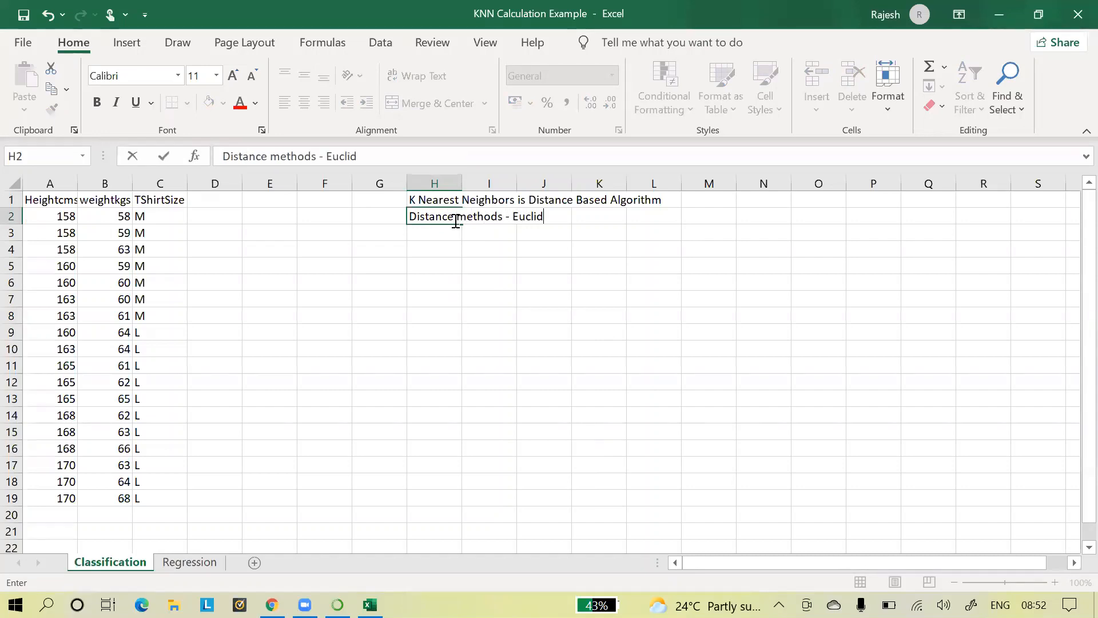
pyautogui.write('ean, Man')
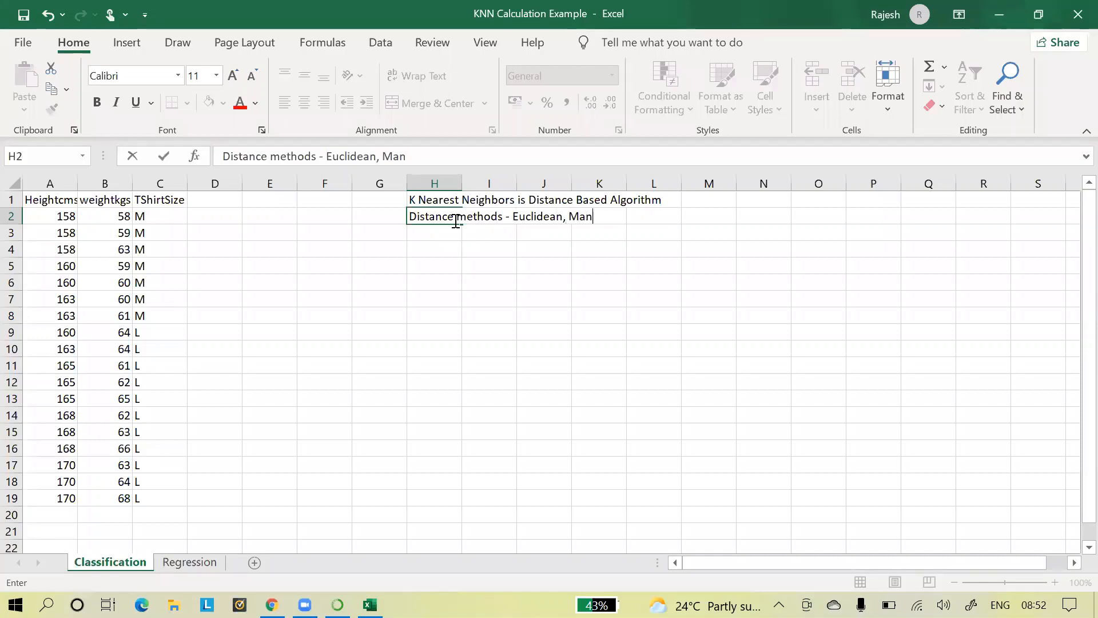
pyautogui.write('hattan, ')
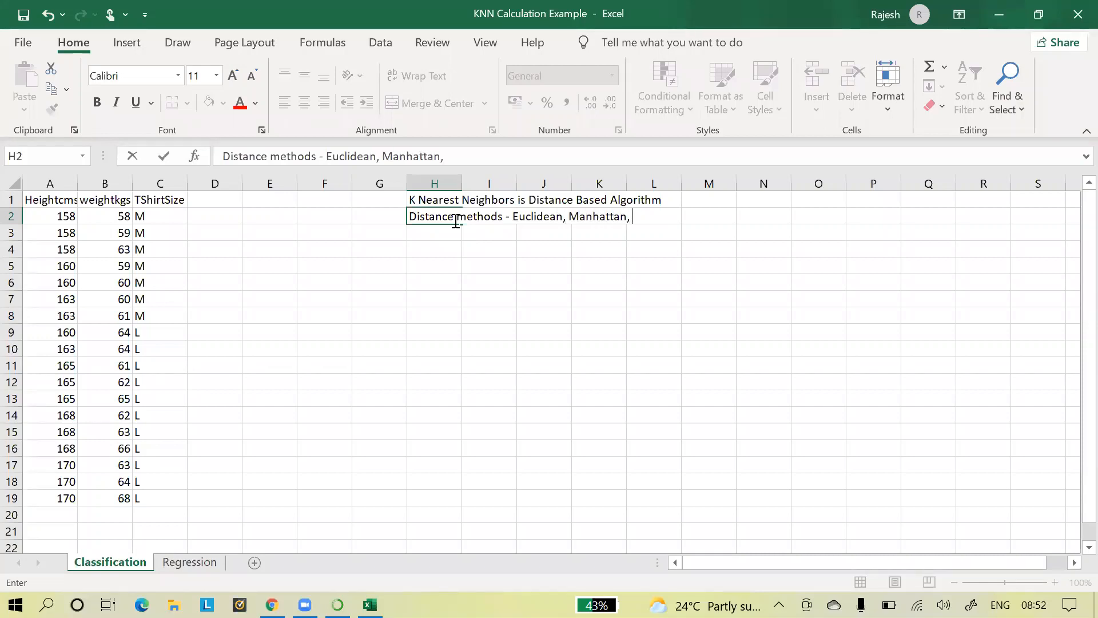
pyautogui.write('Hamming')
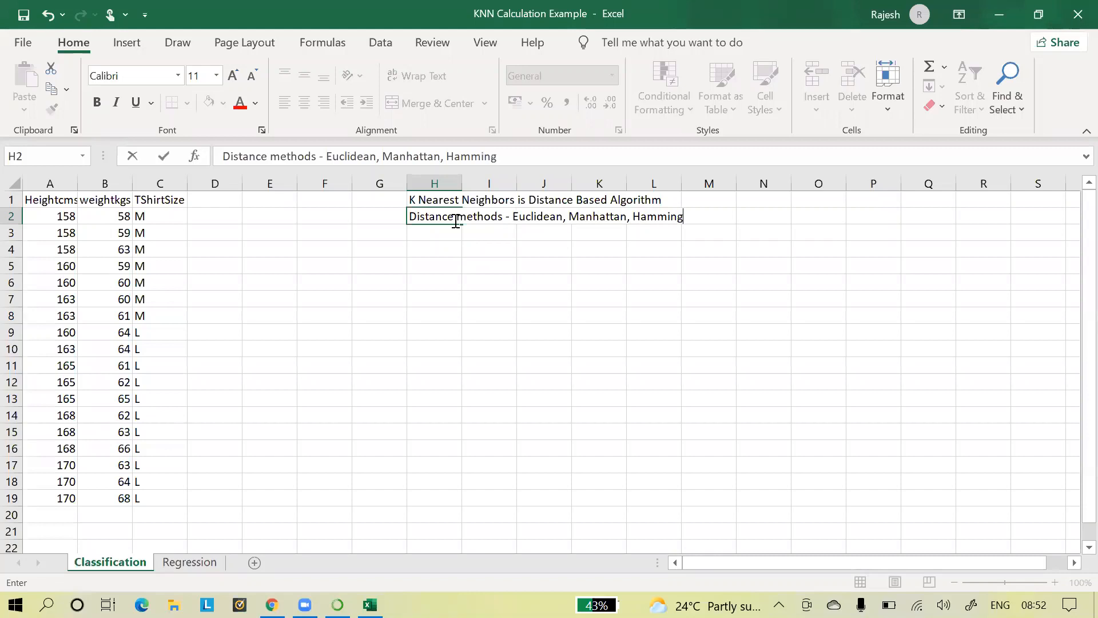
pyautogui.write(', Canberra,')
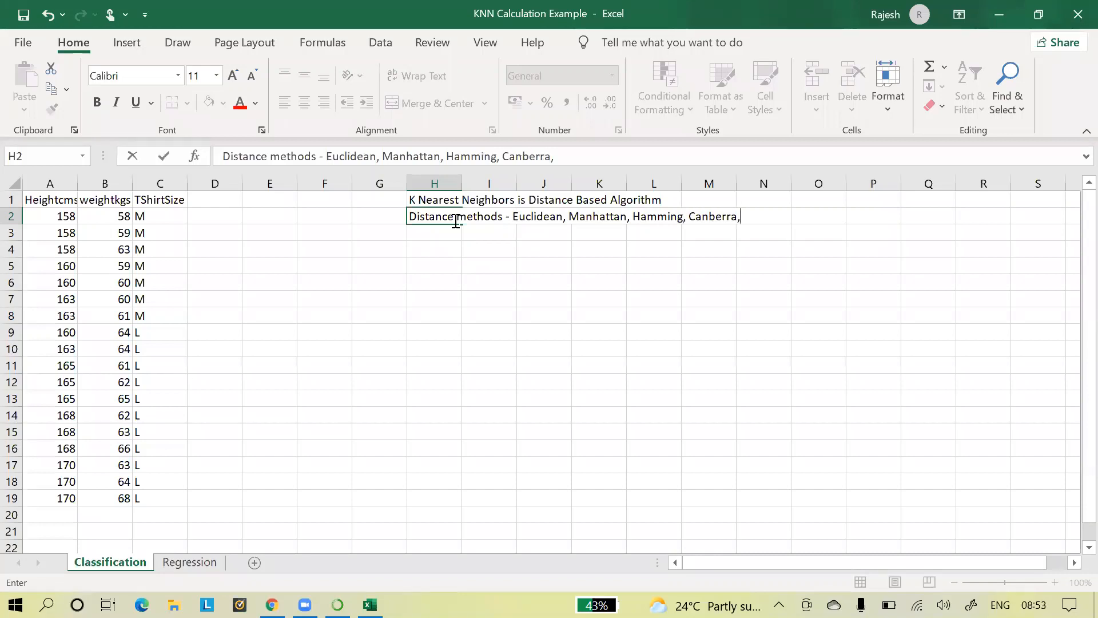
pyautogui.write('et .')
pyautogui.click(551, 312)
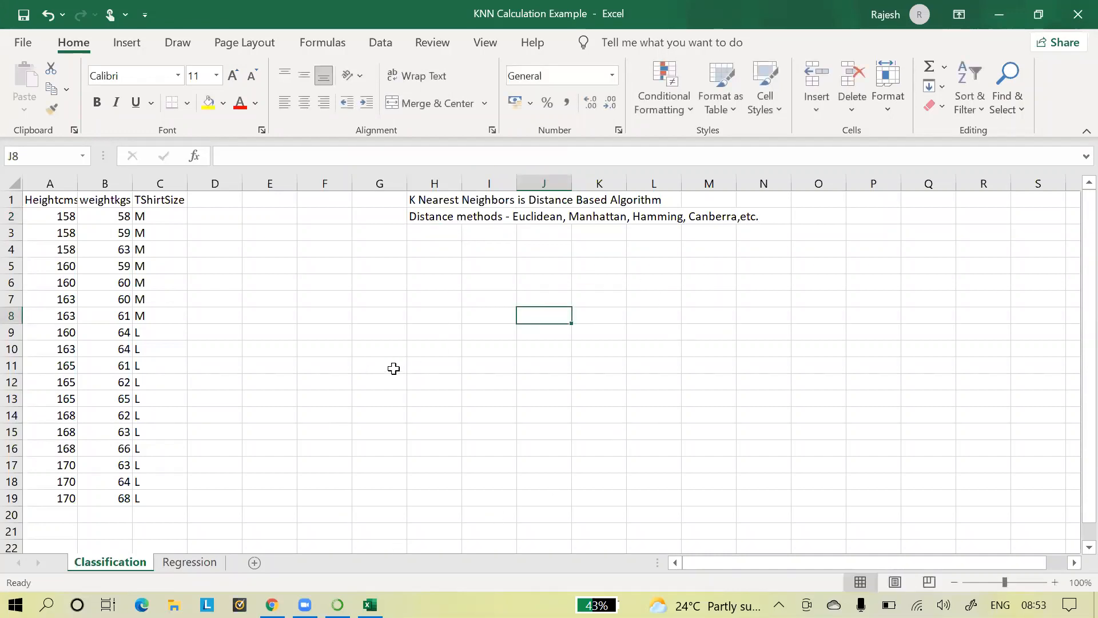
pyautogui.click(486, 51)
pyautogui.click(356, 83)
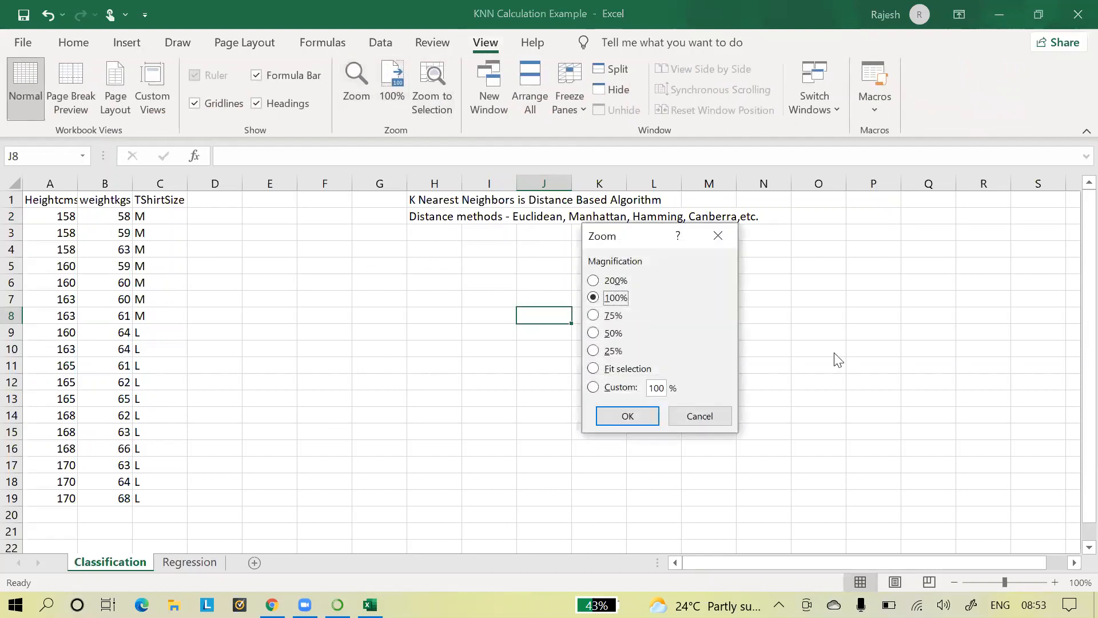
pyautogui.click(654, 388)
pyautogui.write('5')
pyautogui.click(679, 424)
pyautogui.click(379, 475)
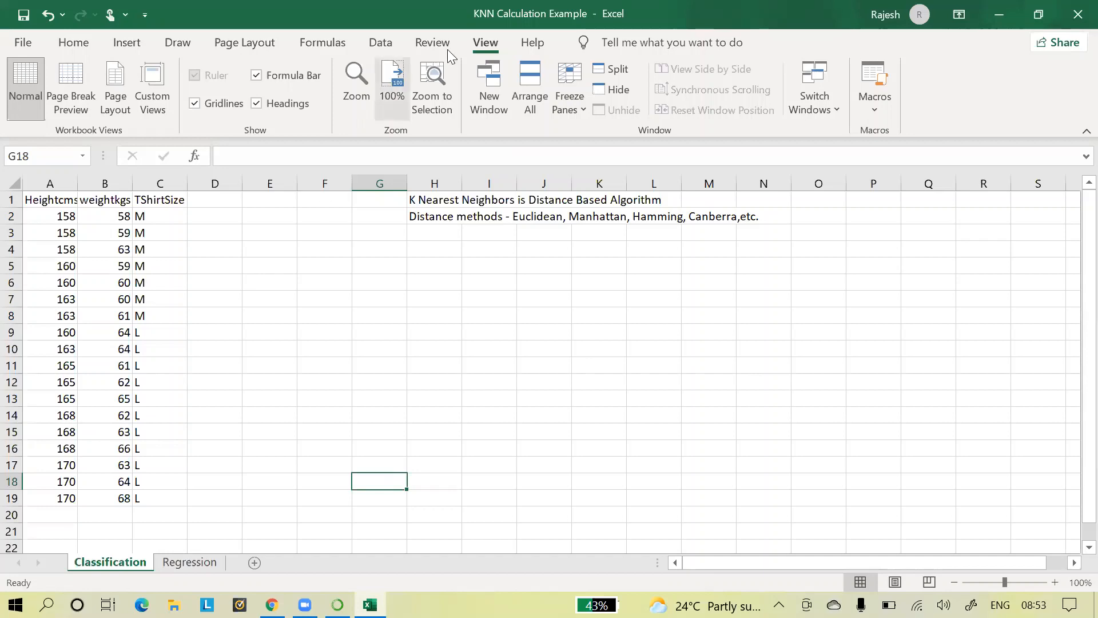
# Step: Enter the note "Scaling of Independent Variables using Standard Scaler (Z Score) or Min Max Scaler(Normalization)" in cell H4
pyautogui.click(453, 251)
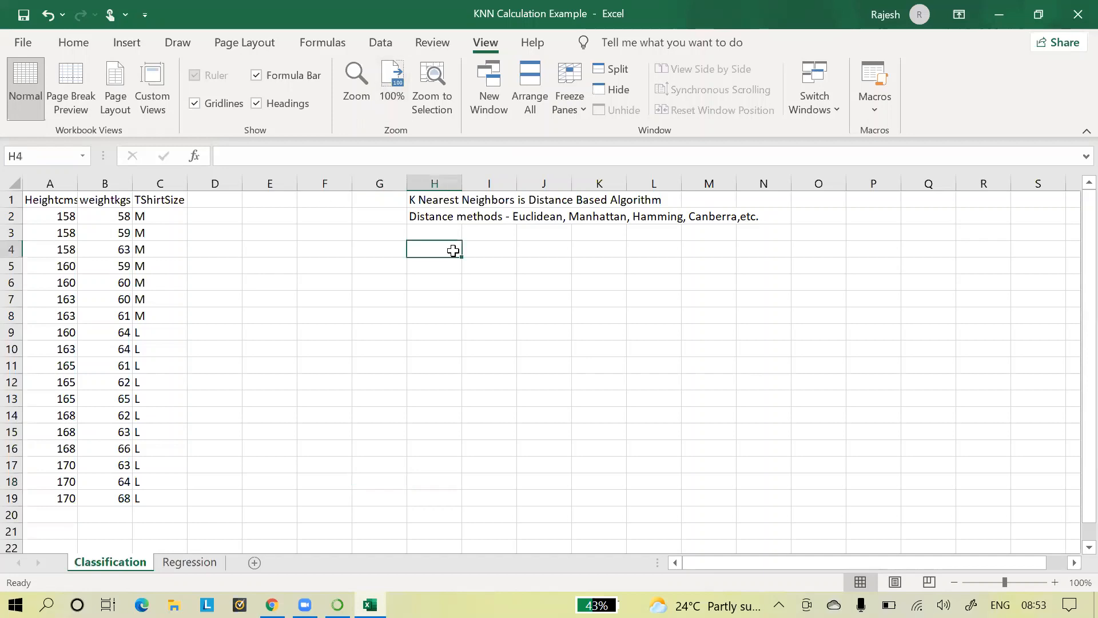
pyautogui.write('Sca')
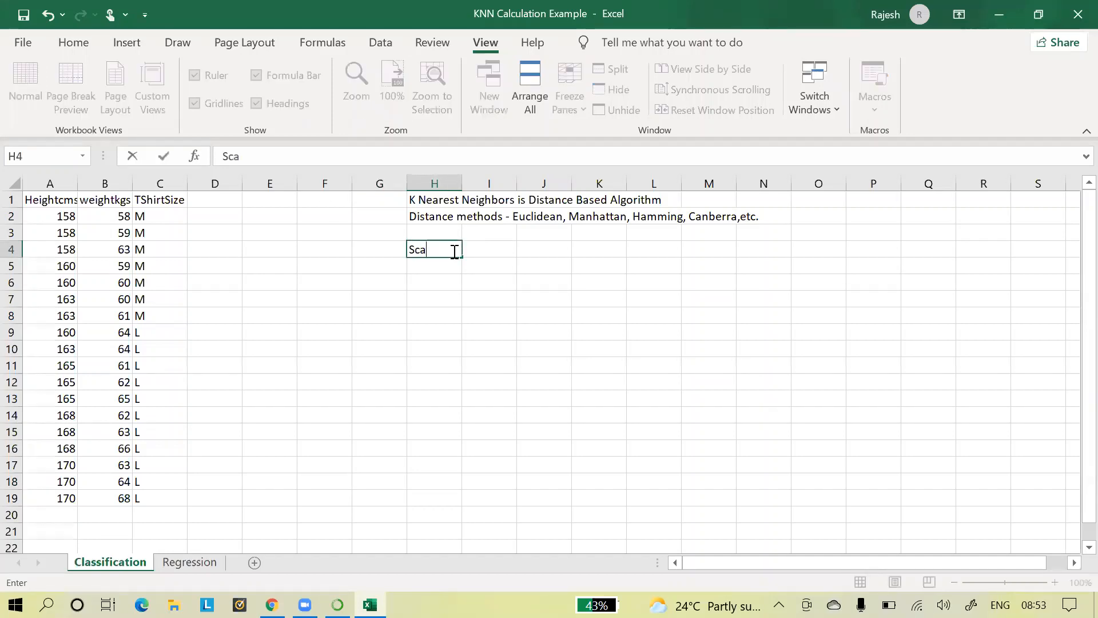
pyautogui.write('ling o')
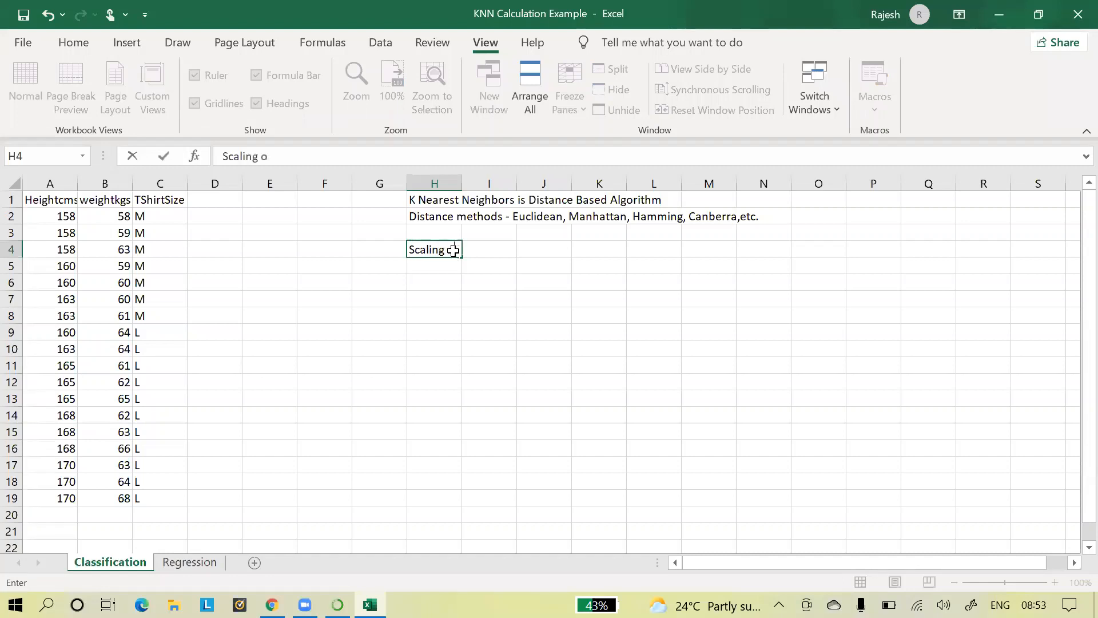
pyautogui.write('f Indpe')
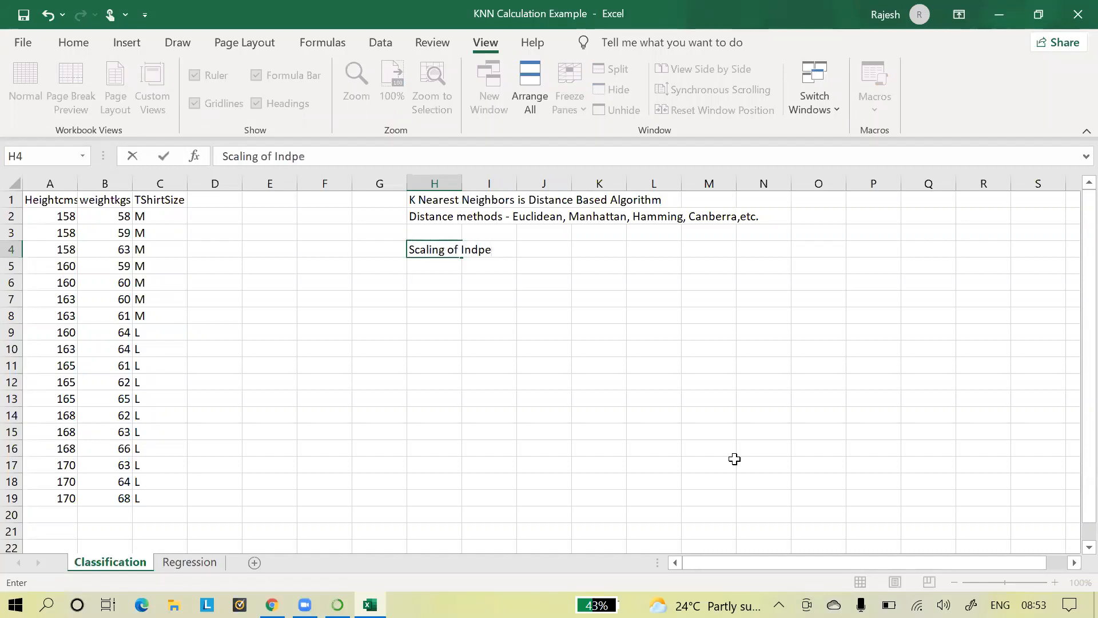
pyautogui.press('BackSpace')
pyautogui.press('BackSpace')
pyautogui.write('ependent')
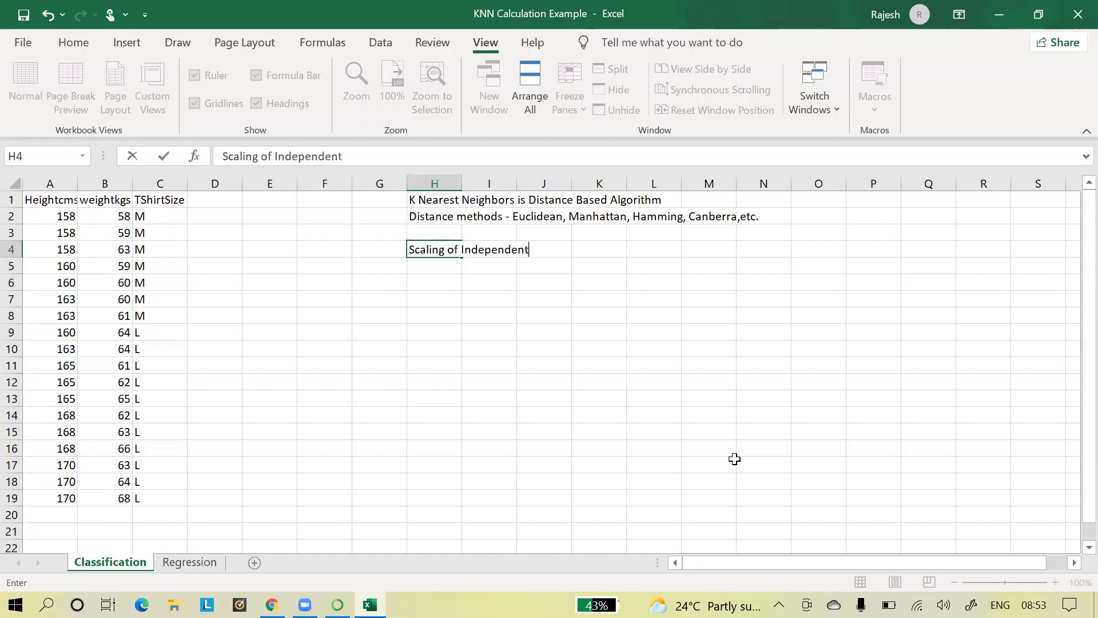
pyautogui.write(' Variables u')
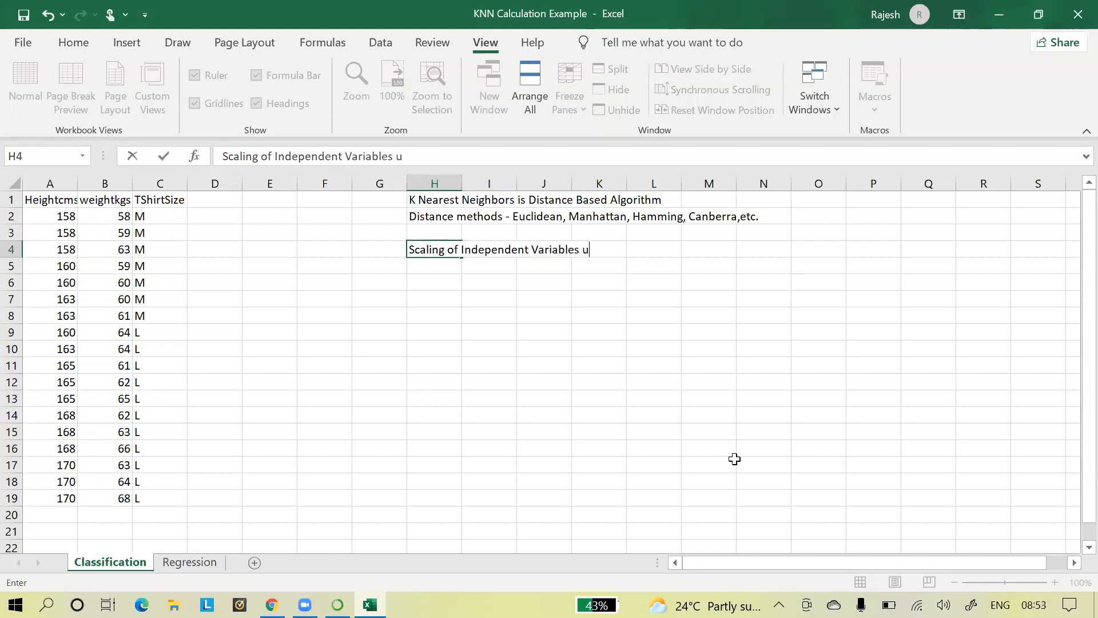
pyautogui.write('sing Standard Sc')
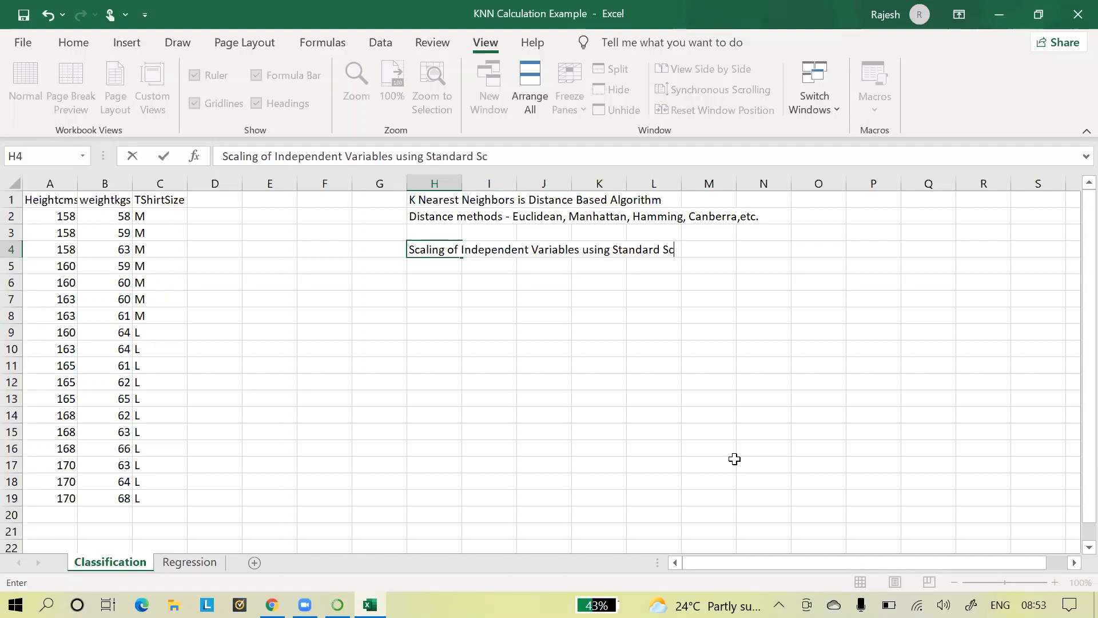
pyautogui.write('aler (Z Score')
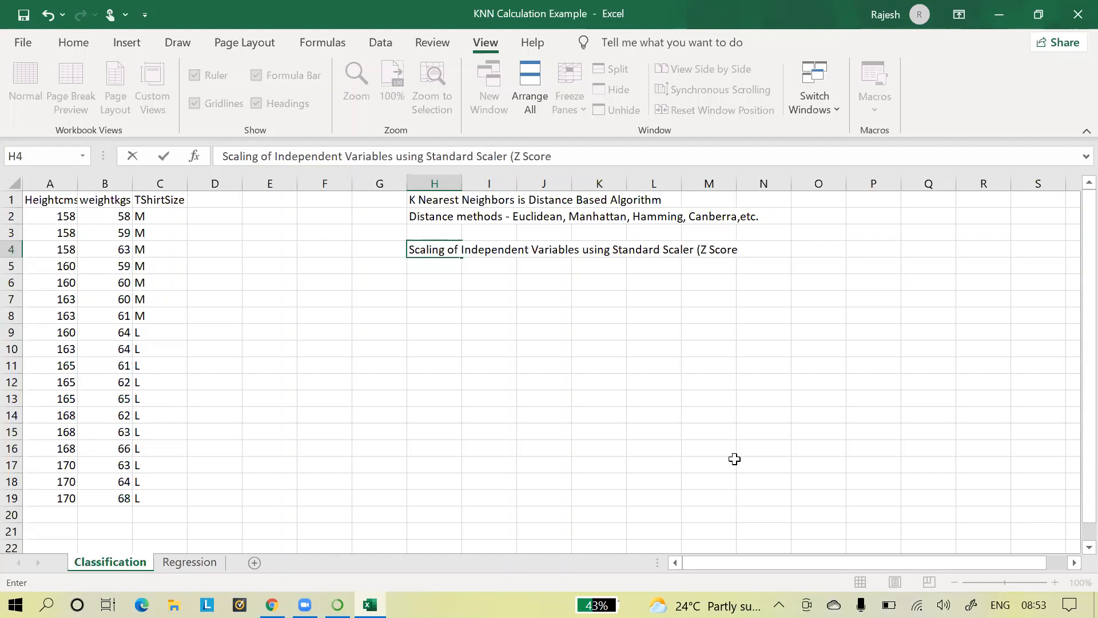
pyautogui.write(') or Min Ma')
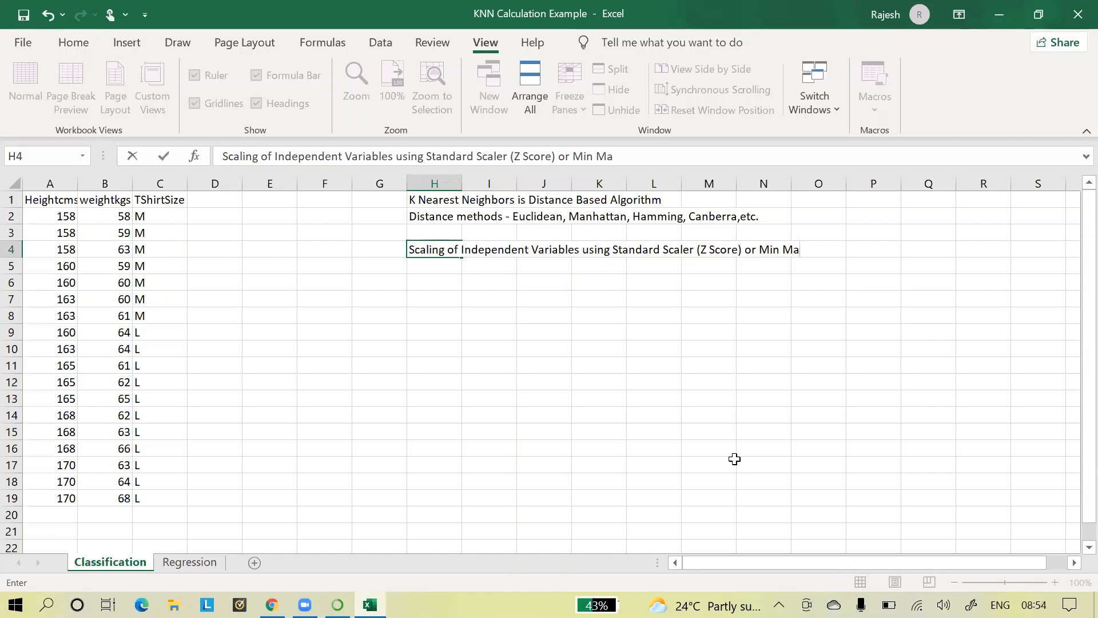
pyautogui.write('x Scaler')
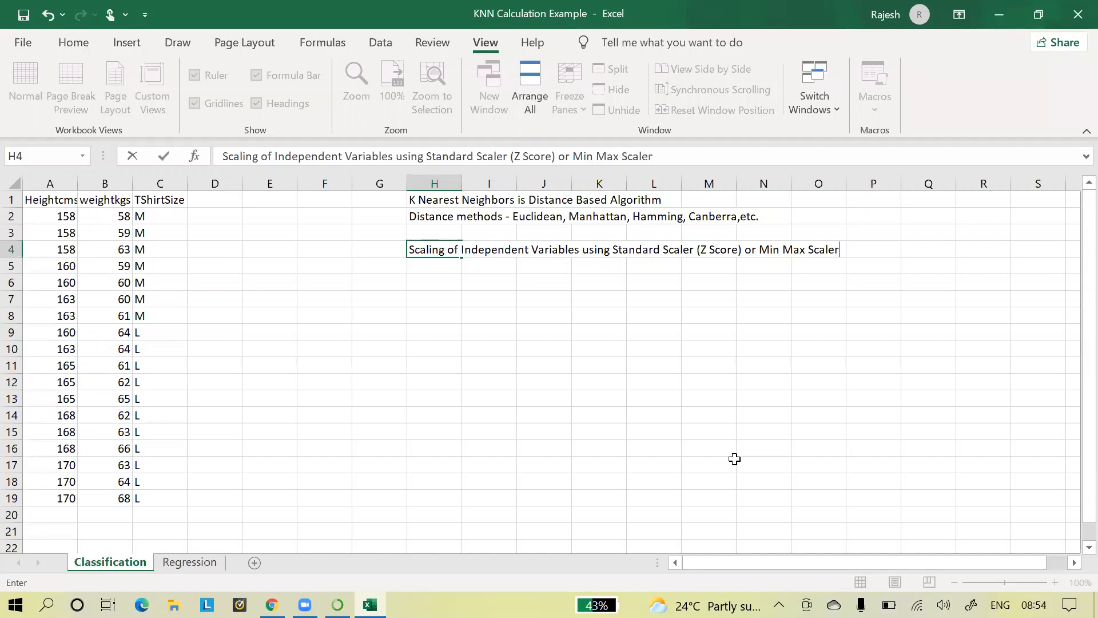
pyautogui.write('(Normaliz')
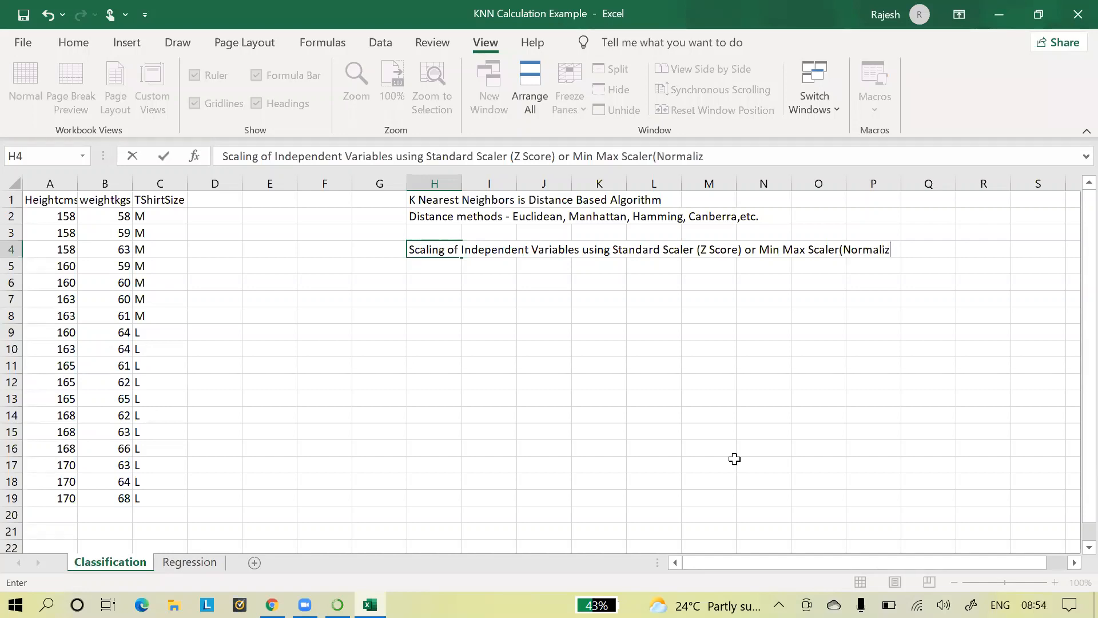
pyautogui.write('ation)')
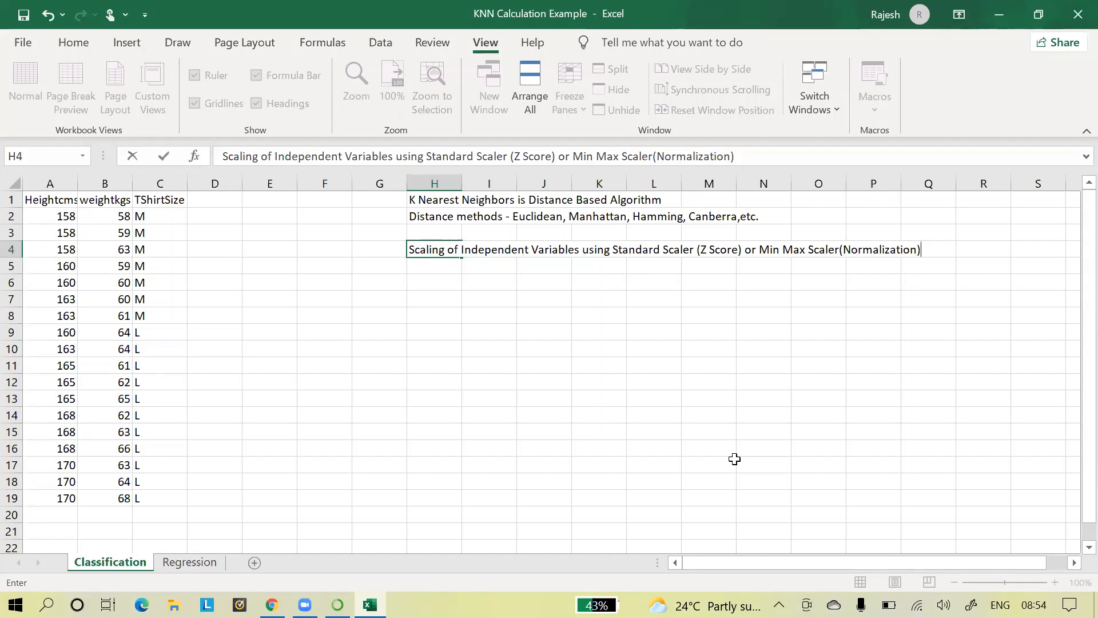
pyautogui.click(598, 300)
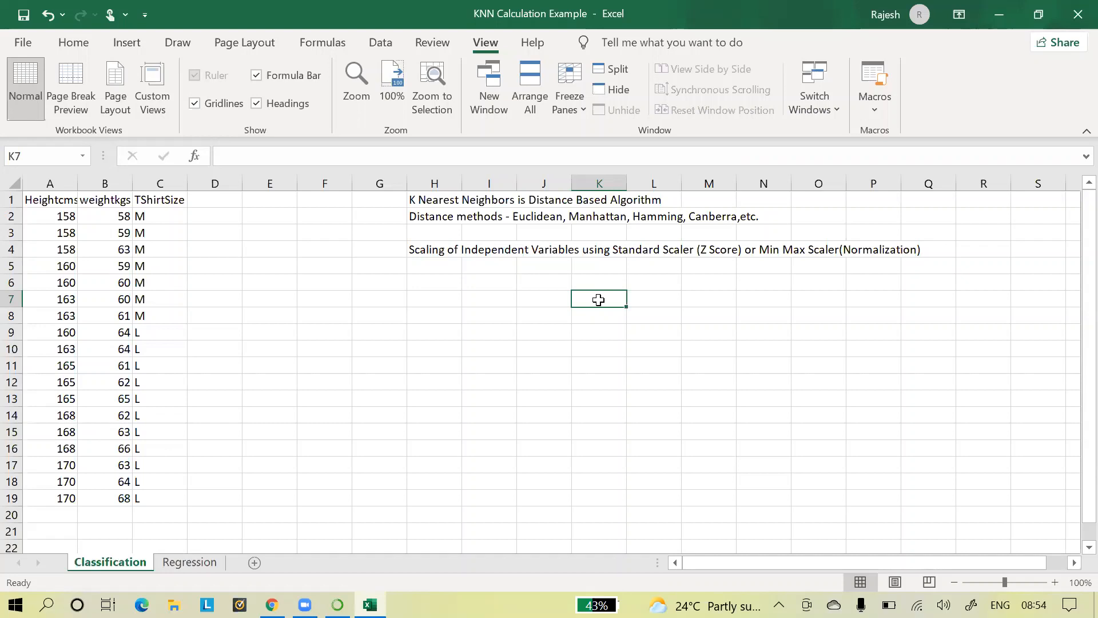
# Step: Auto-fit the widths of columns A and B to show the Heightcms and weightkgs headers in full
pyautogui.doubleClick(79, 183)
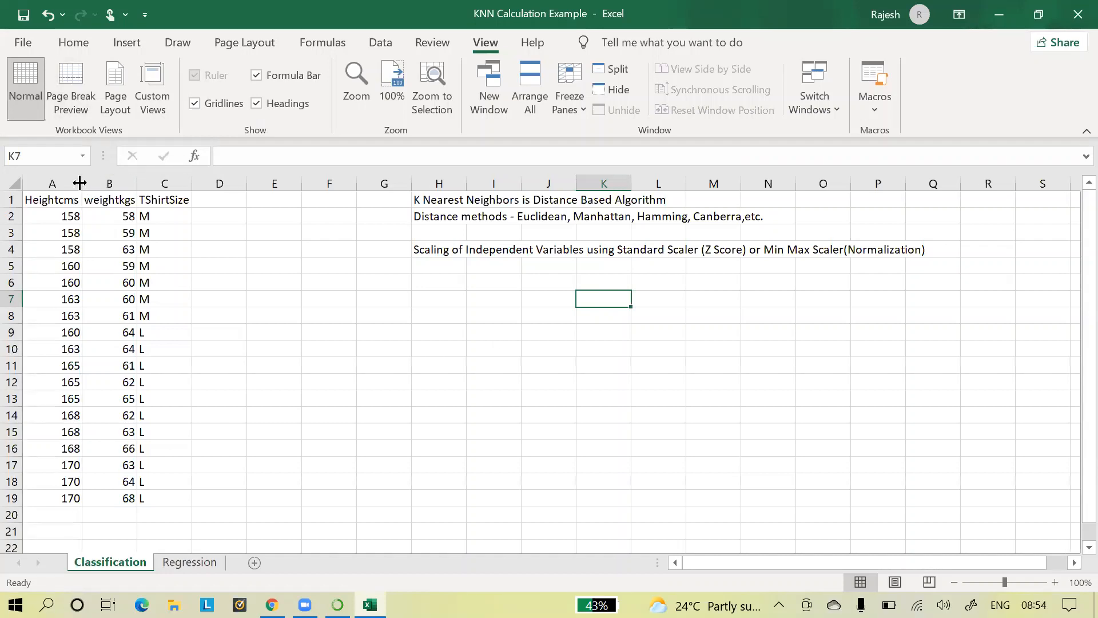
pyautogui.doubleClick(137, 183)
pyautogui.click(311, 302)
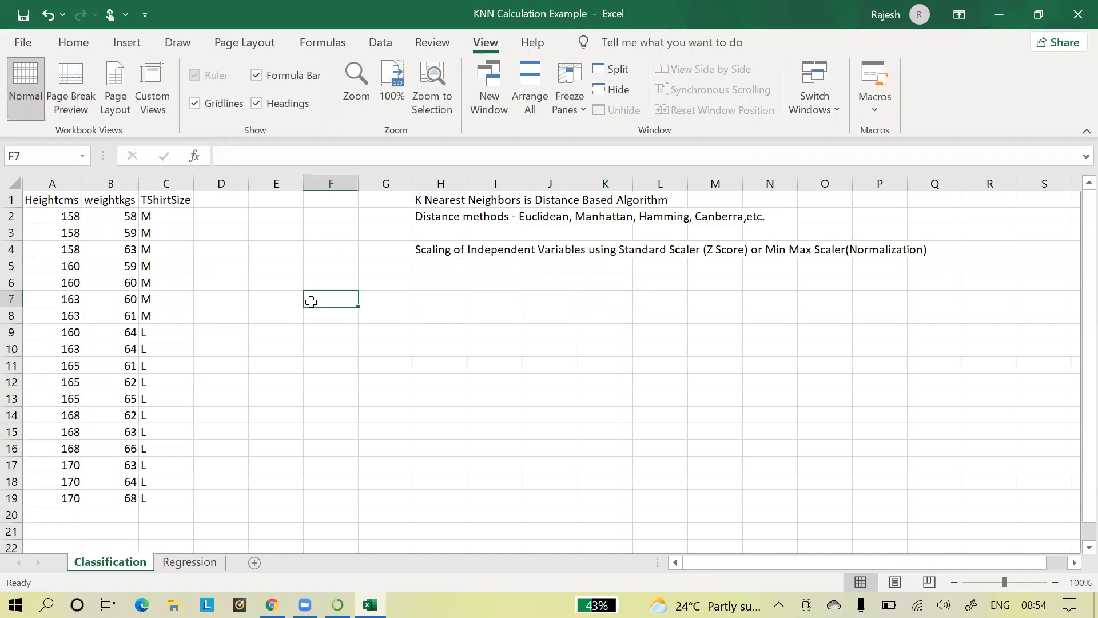
# Step: Add the headers Height_Scale in D1 and Weight_Scale in E1, and auto-fit the width of column E
pyautogui.click(223, 203)
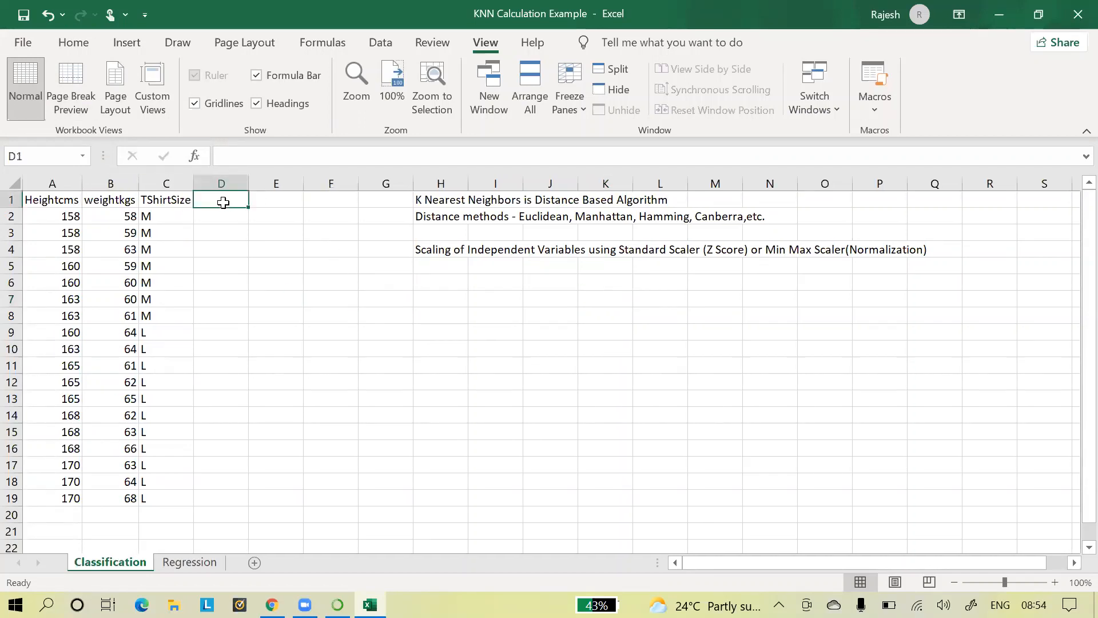
pyautogui.write('Heig')
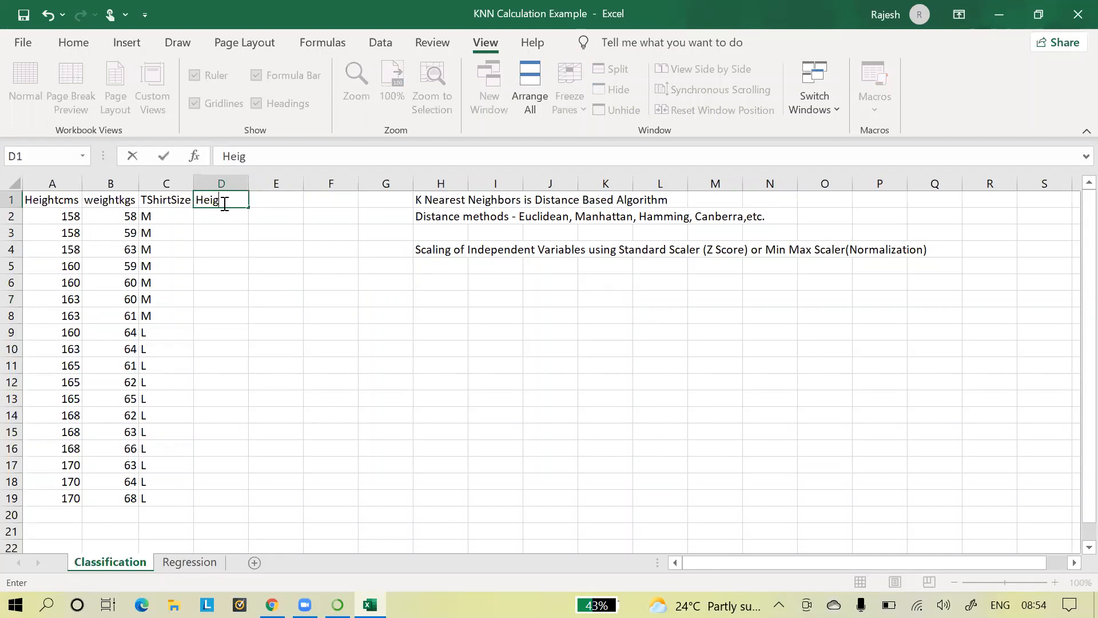
pyautogui.write('ht_Scale')
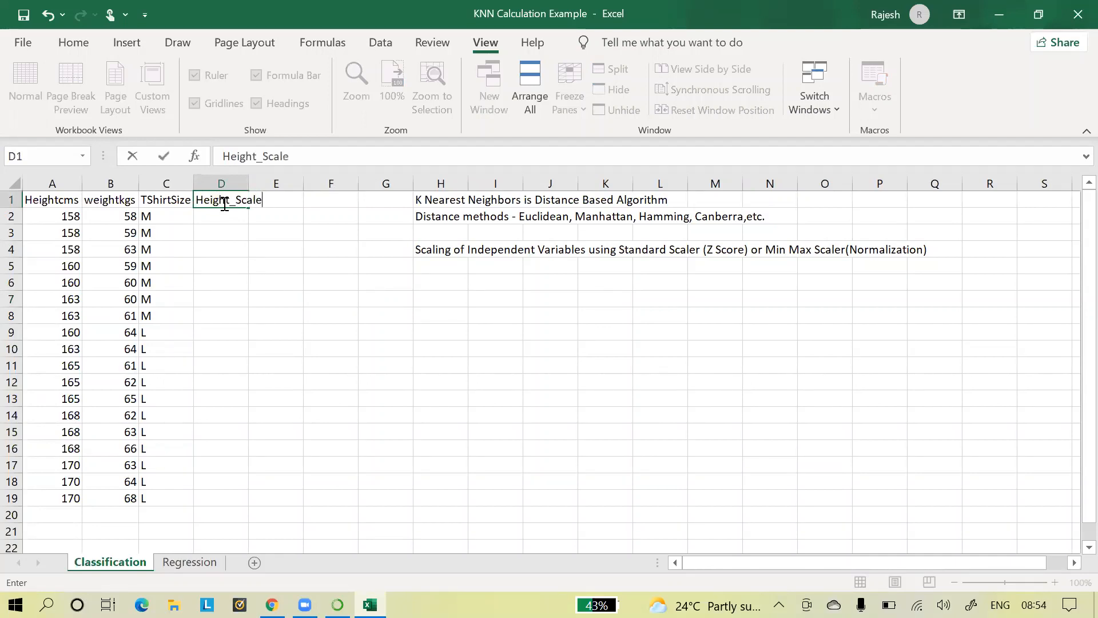
pyautogui.press('Tab')
pyautogui.write('Weight')
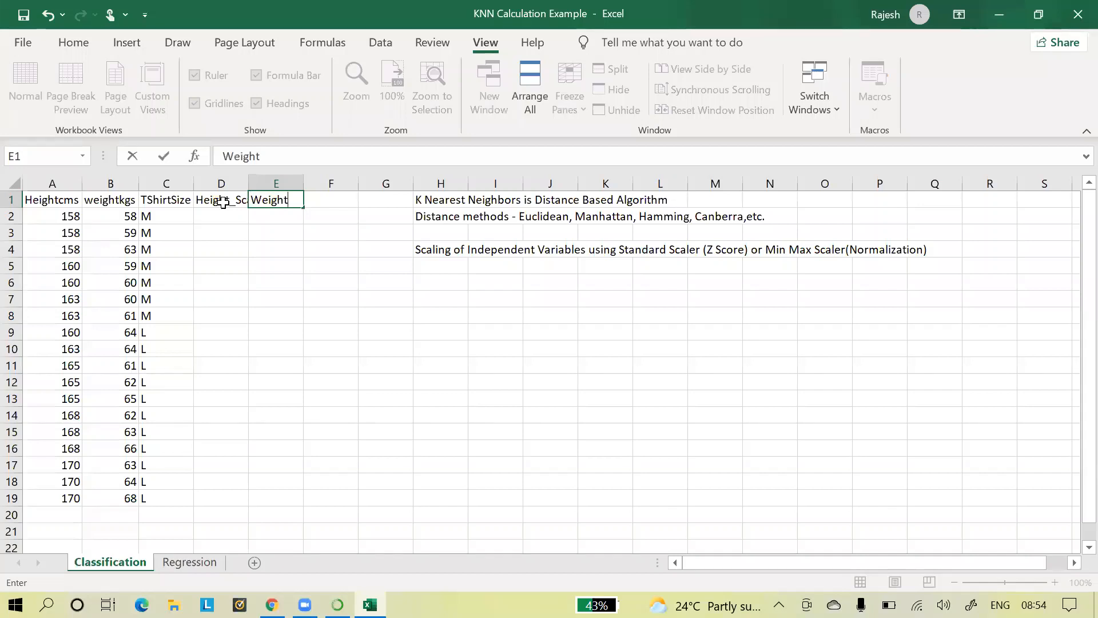
pyautogui.write('_Scale')
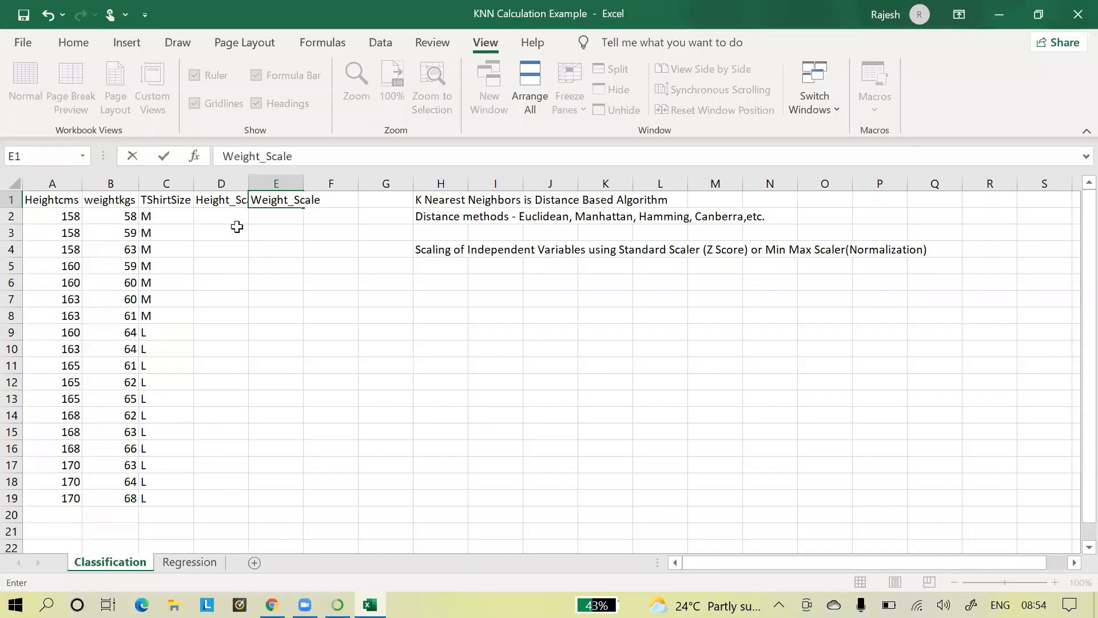
pyautogui.click(312, 298)
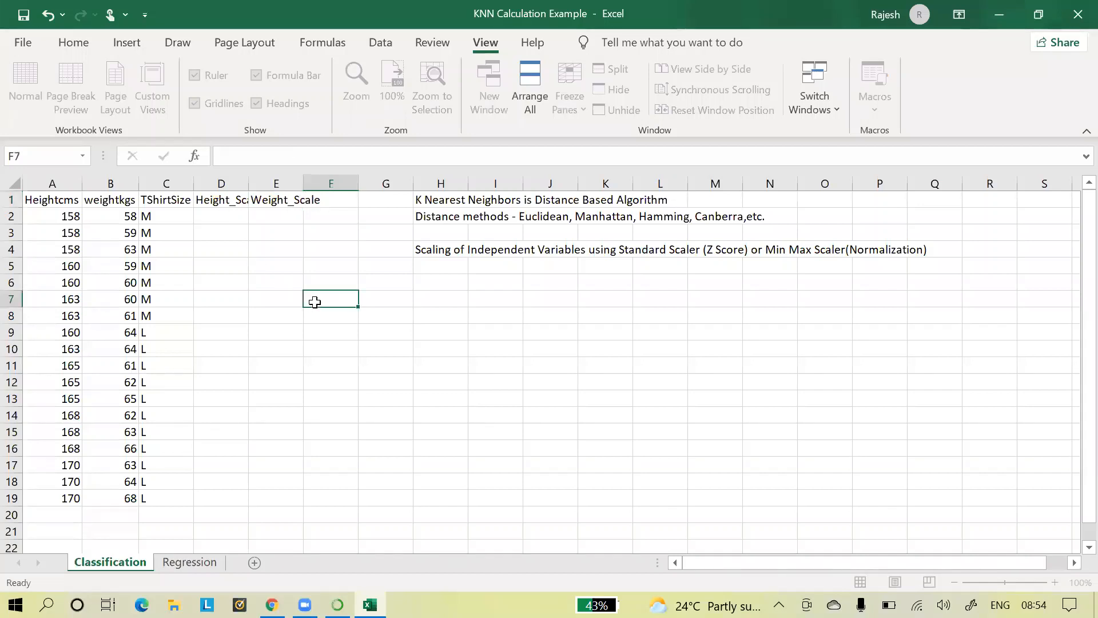
pyautogui.doubleClick(306, 183)
pyautogui.click(279, 444)
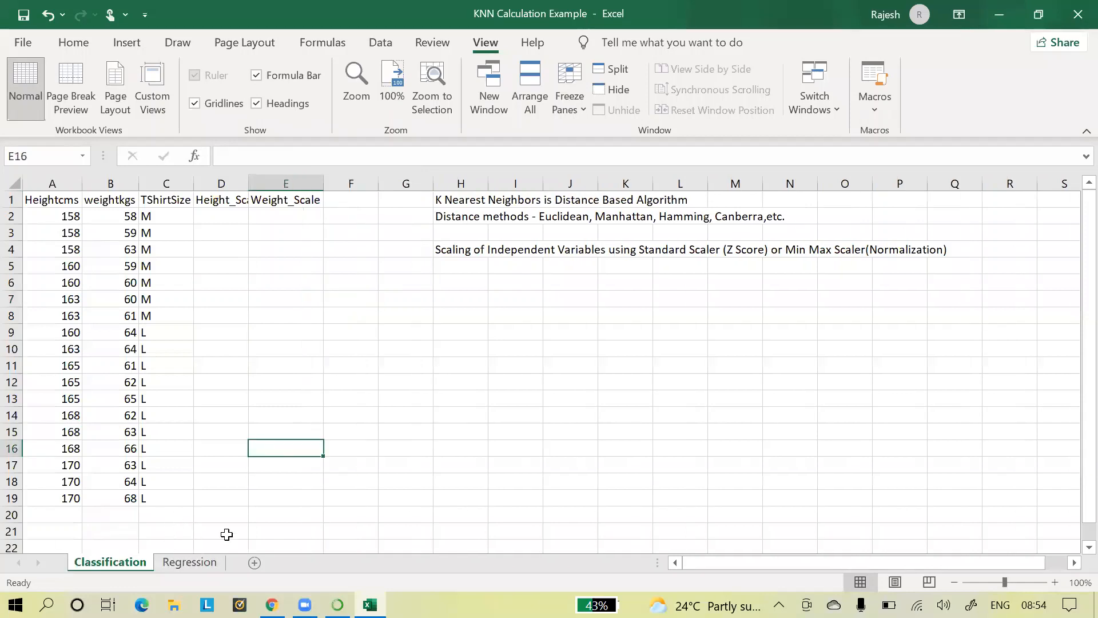
# Step: Label the summary rows below the T-shirt data with Average in C20 and Std Deviation in C21
pyautogui.click(176, 521)
pyautogui.write('Average')
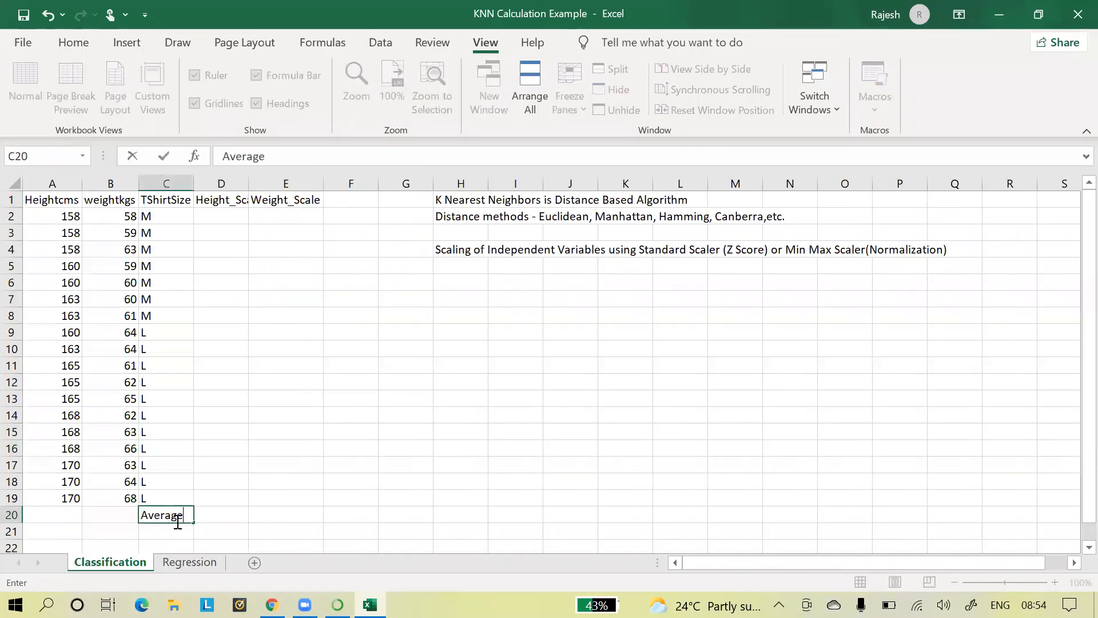
pyautogui.press('Return')
pyautogui.write('S')
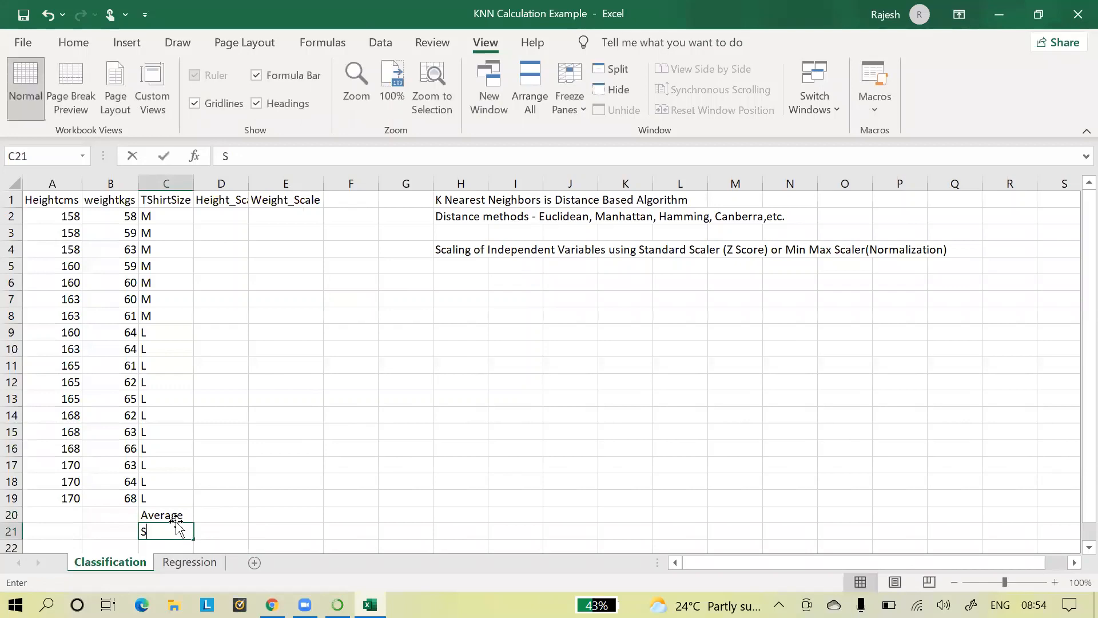
pyautogui.write('td De')
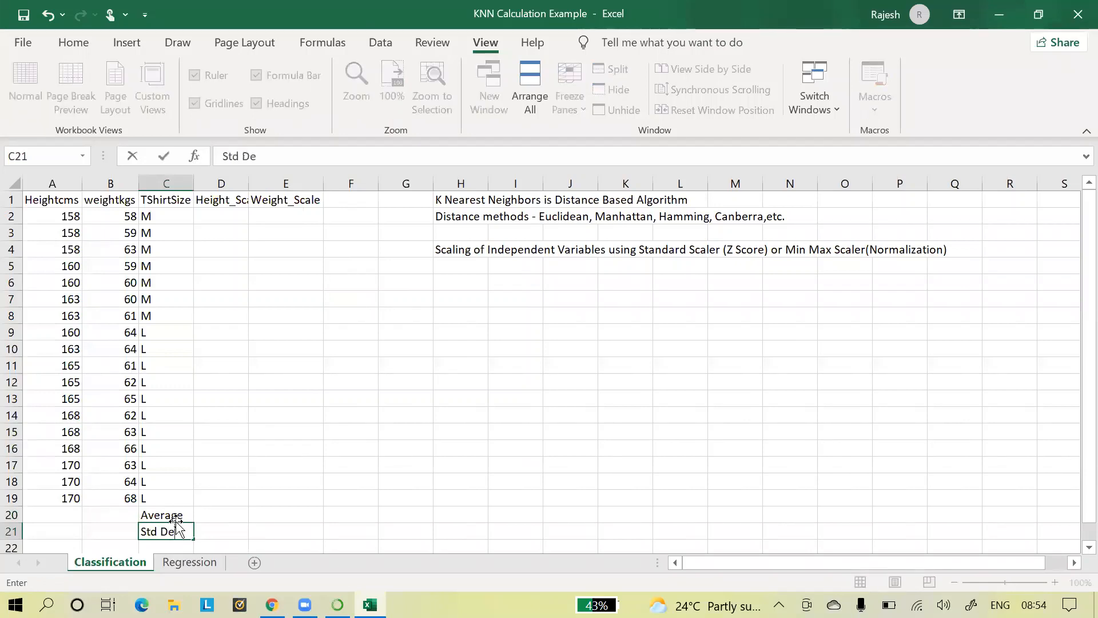
pyautogui.write('viation')
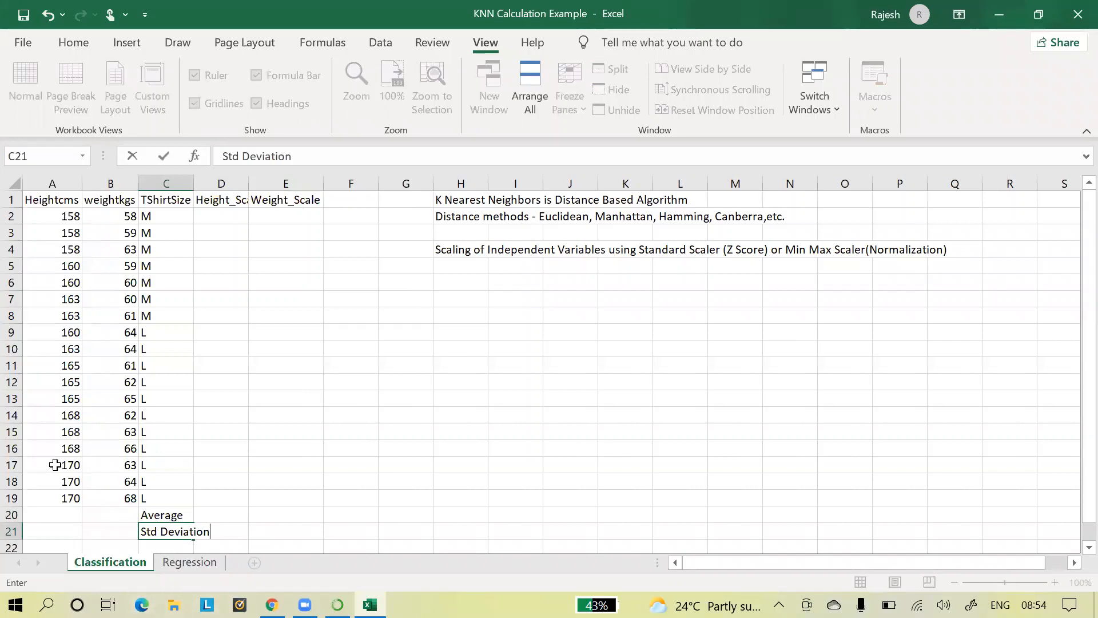
pyautogui.click(497, 464)
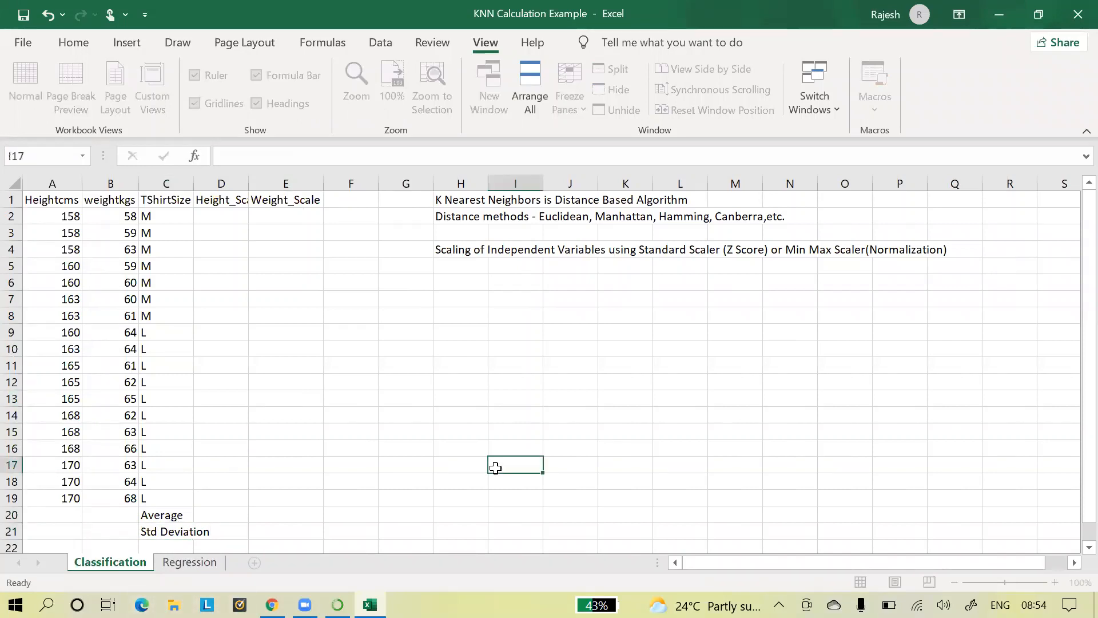
# Step: Calculate the weight average in B20 with =AVERAGE(B2:B19) and fill the formula across to the height column in A20
pyautogui.click(104, 510)
pyautogui.write('=a')
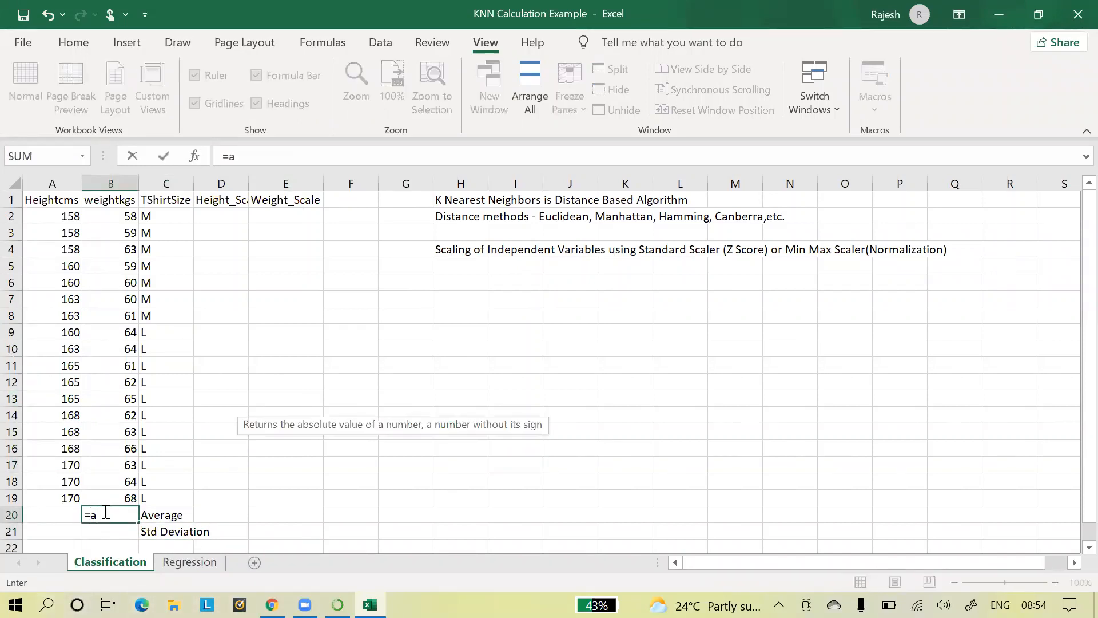
pyautogui.write('verage(')
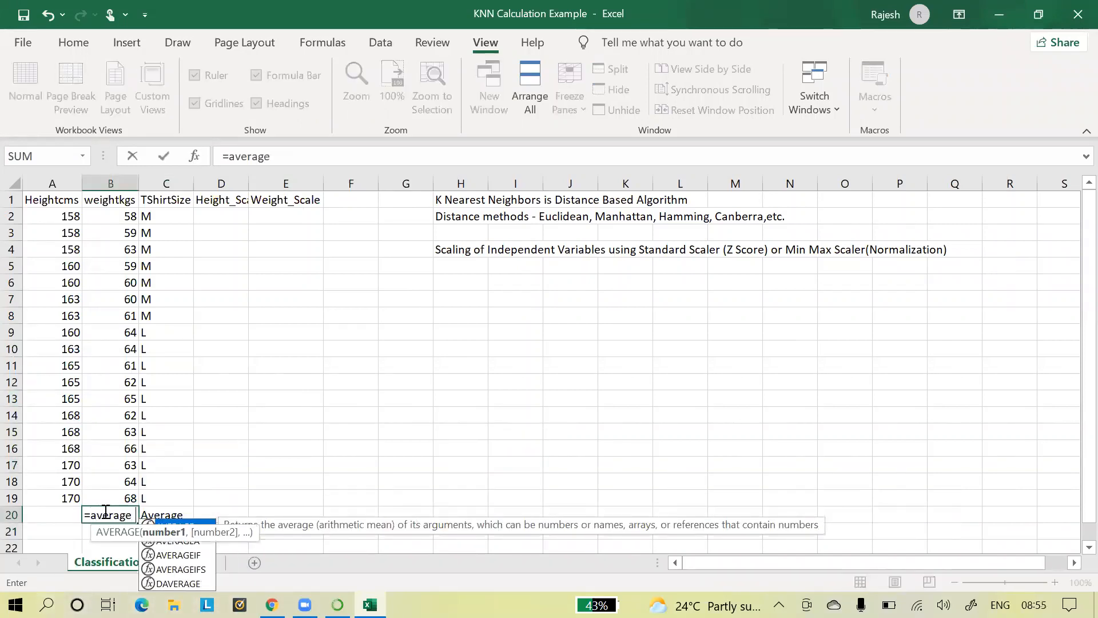
pyautogui.click(129, 497)
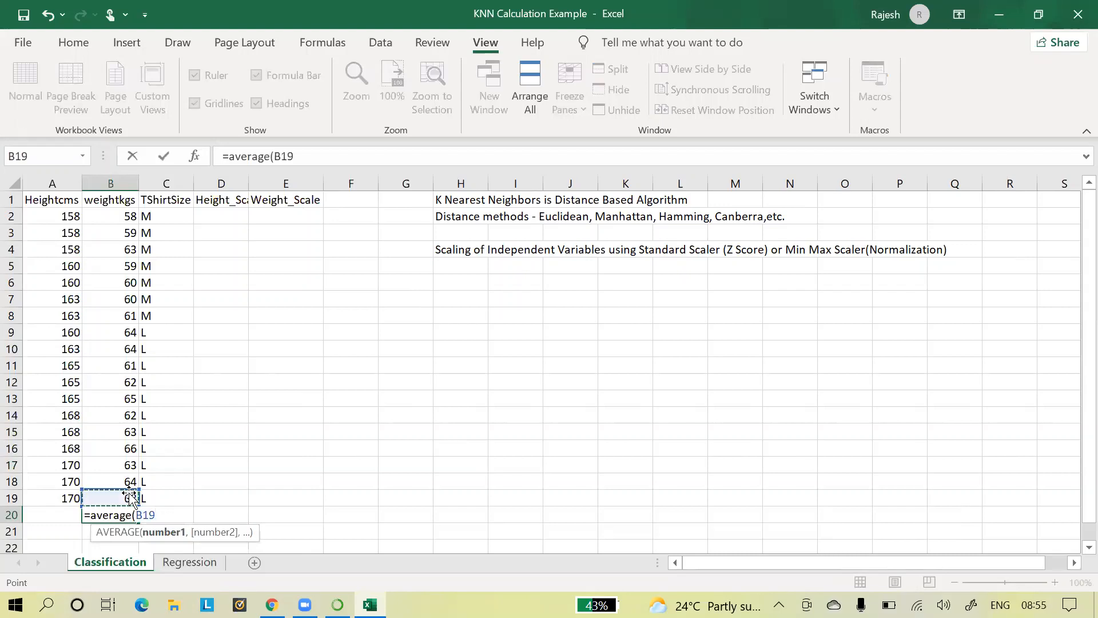
pyautogui.hotkey('ctrl', 'shift', 'Up')
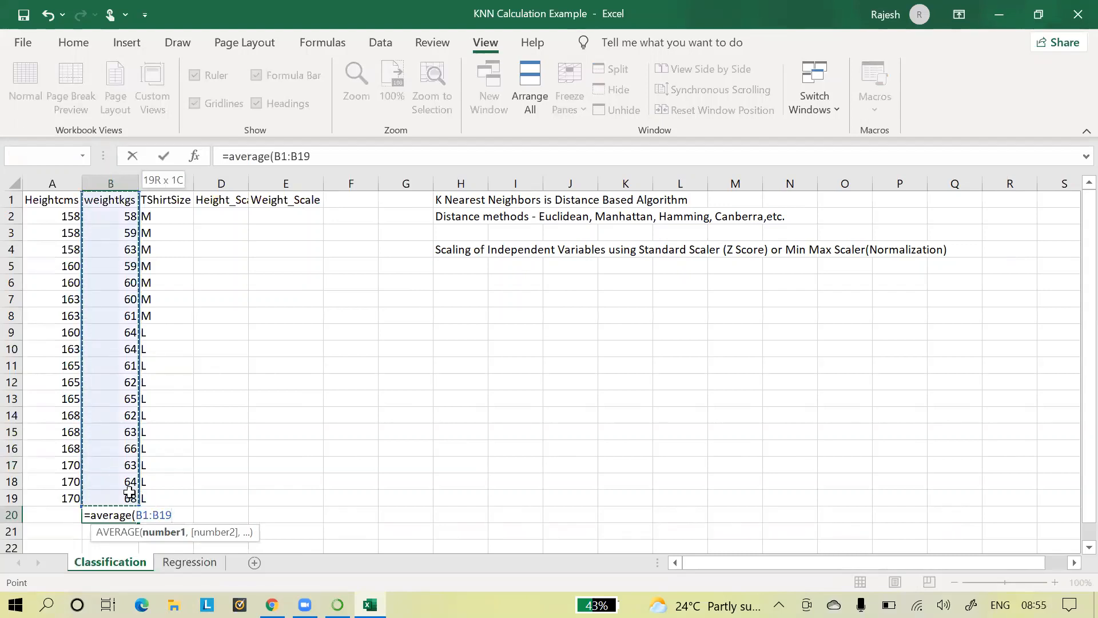
pyautogui.hotkey('shift', 'Down')
pyautogui.hotkey('ctrl', 'Return')
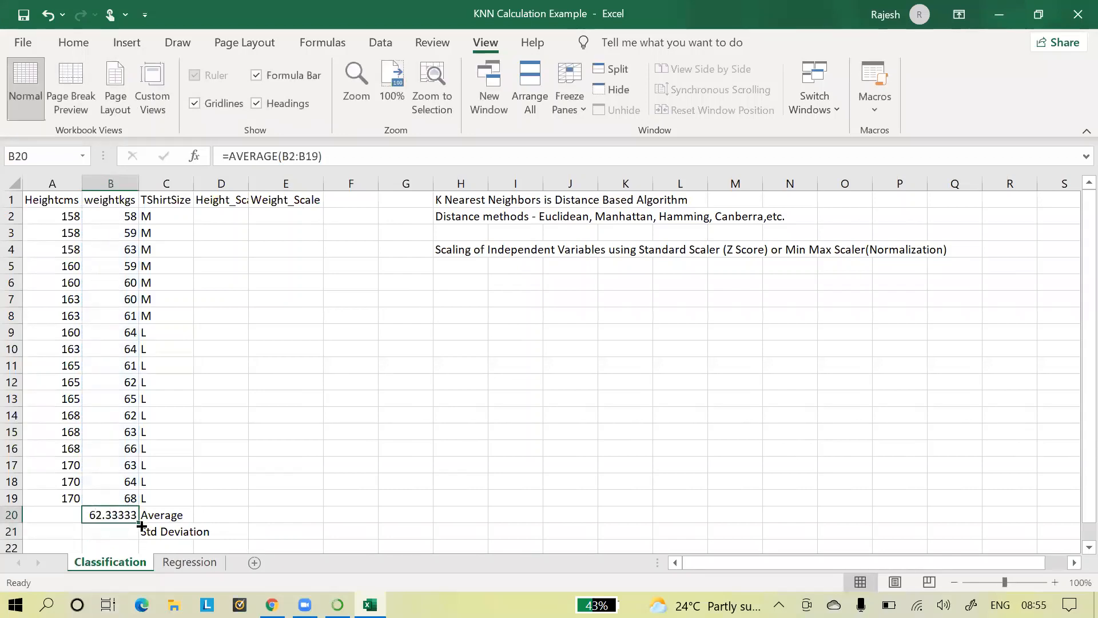
pyautogui.moveTo(141, 524); pyautogui.dragTo(62, 518)
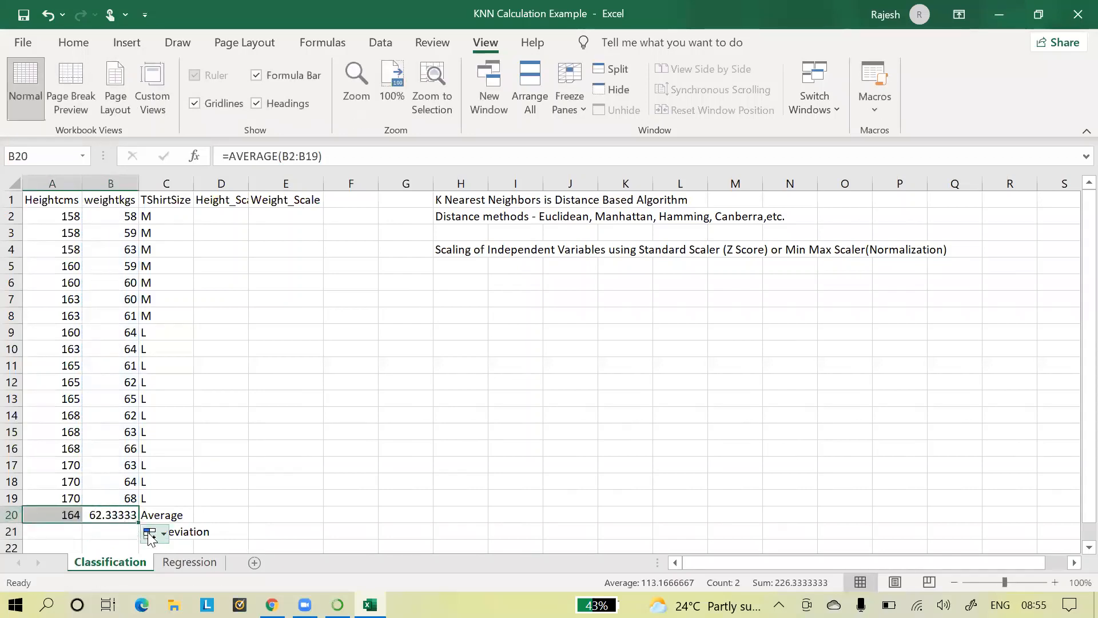
# Step: Calculate the weight standard deviation in B21 with =STDEV(B2:B19) and fill the formula across to the height column in A21
pyautogui.click(114, 531)
pyautogui.write('=std')
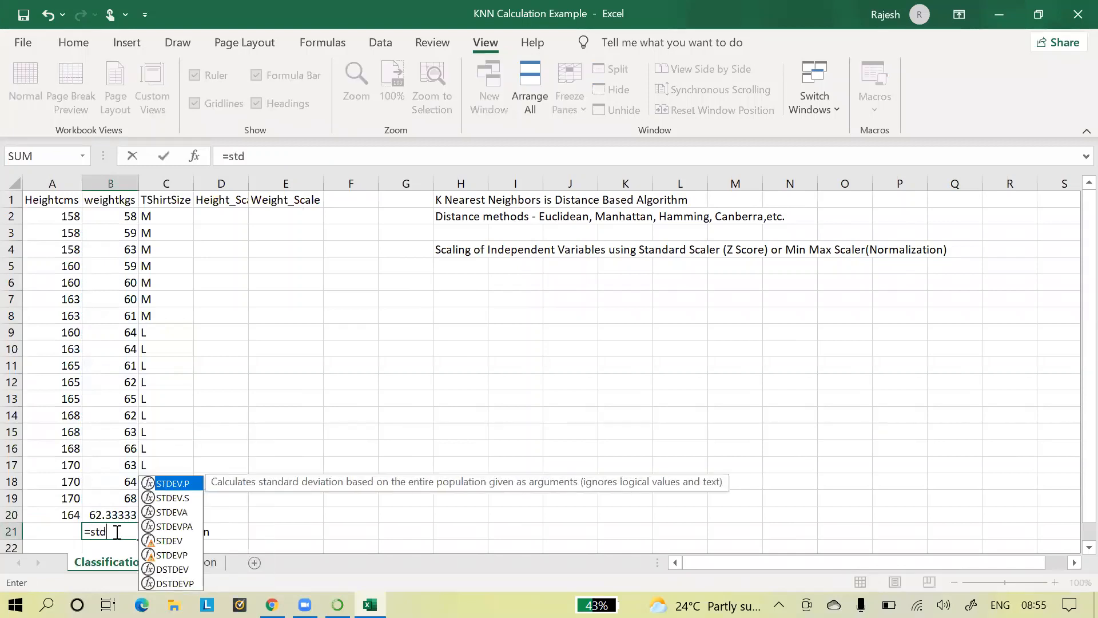
pyautogui.write('ev(')
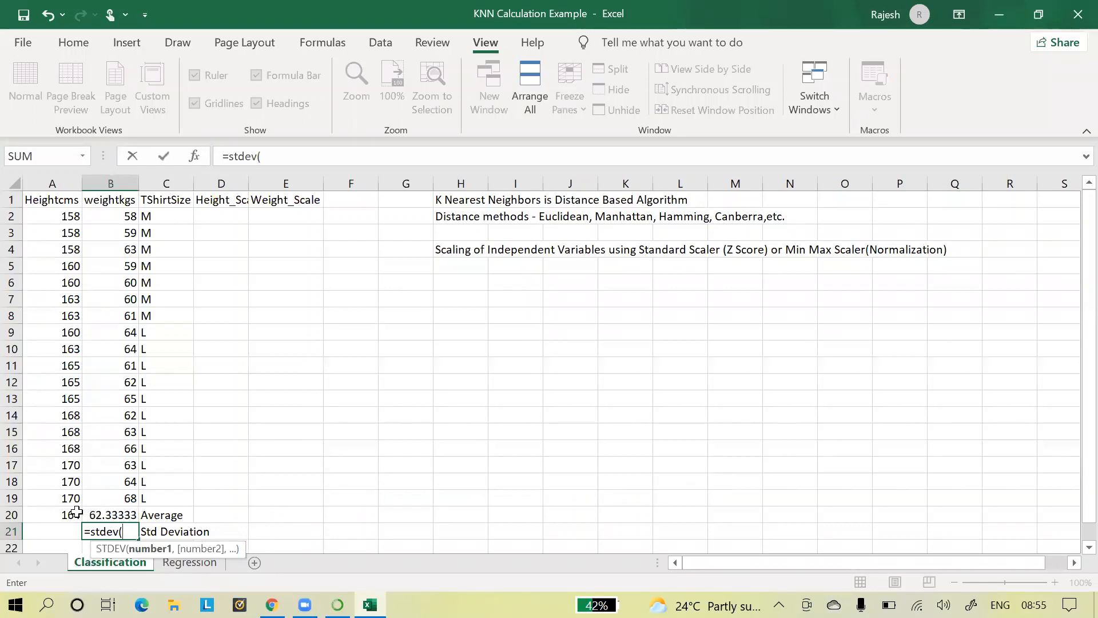
pyautogui.click(131, 513)
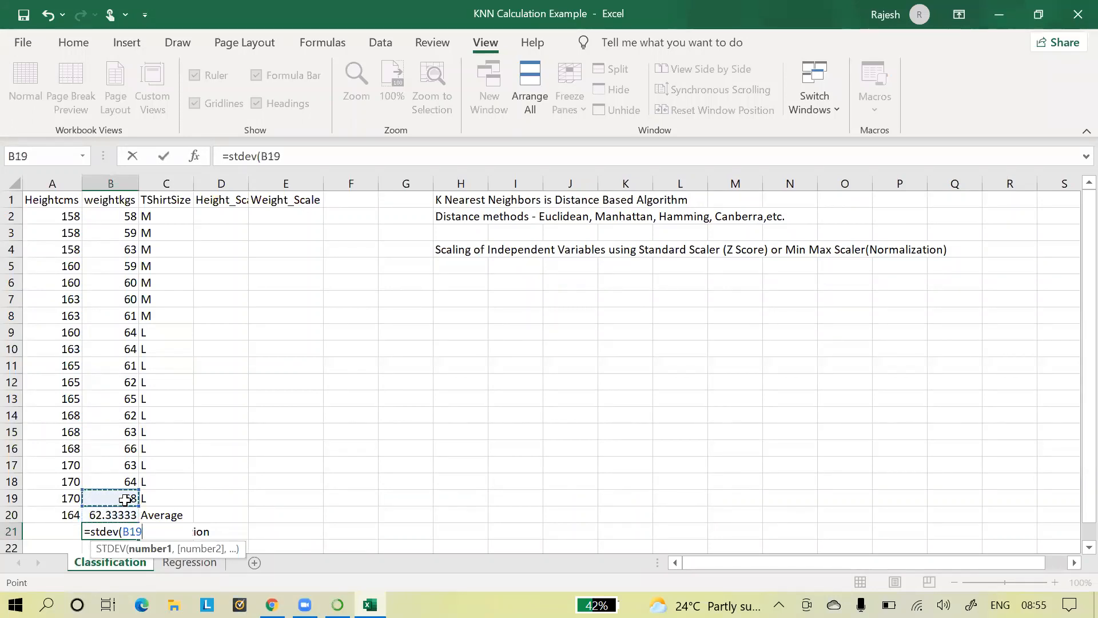
pyautogui.moveTo(126, 465); pyautogui.dragTo(124, 499)
pyautogui.hotkey('shift', 'Up')
pyautogui.hotkey('shift', 'Up')
pyautogui.hotkey('shift', 'Up')
pyautogui.hotkey('shift', 'Up')
pyautogui.hotkey('shift', 'Up')
pyautogui.hotkey('shift', 'Up')
pyautogui.hotkey('shift', 'Up')
pyautogui.hotkey('shift', 'Up')
pyautogui.hotkey('shift', 'Up')
pyautogui.hotkey('shift', 'Up')
pyautogui.hotkey('shift', 'Up')
pyautogui.hotkey('shift', 'Up')
pyautogui.hotkey('shift', 'Up')
pyautogui.hotkey('shift', 'Up')
pyautogui.hotkey('shift', 'Up')
pyautogui.hotkey('shift', 'Up')
pyautogui.hotkey('shift', 'Down')
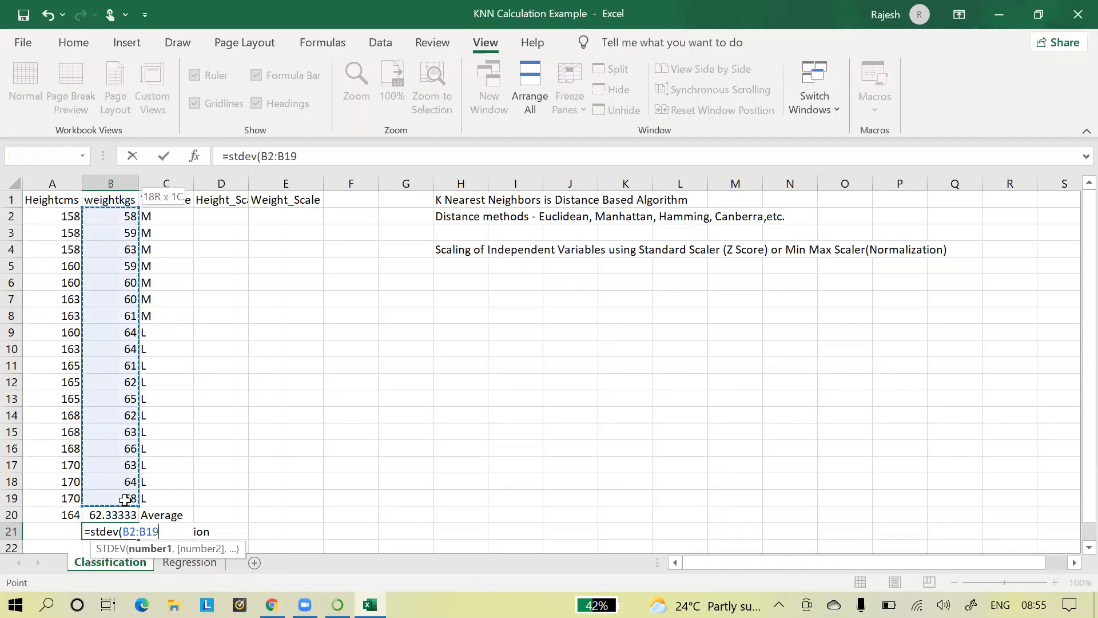
pyautogui.write(')')
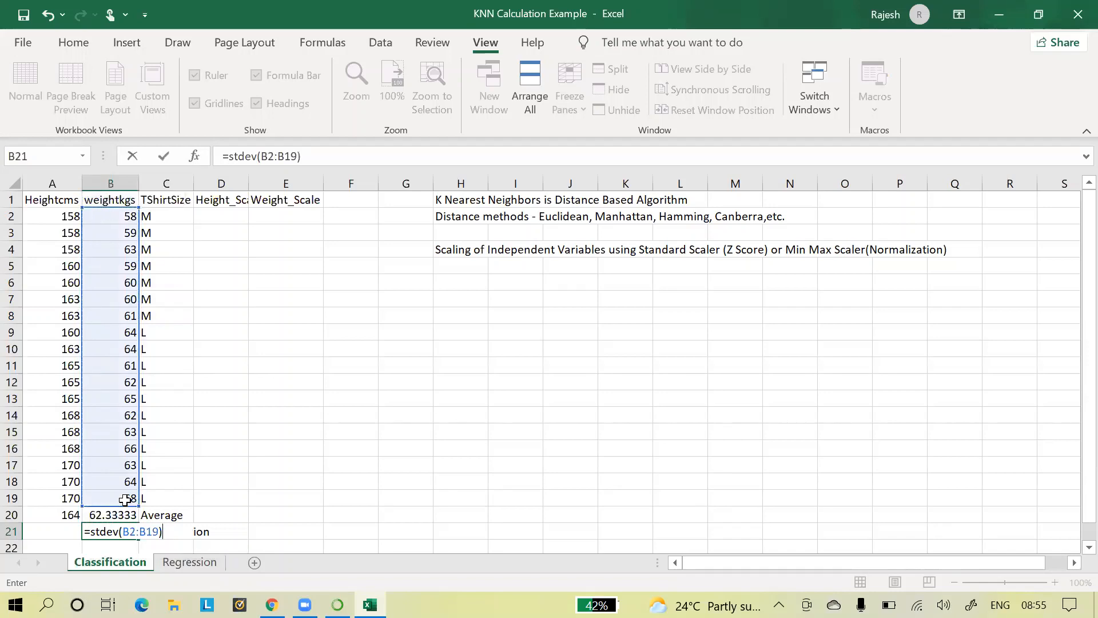
pyautogui.press('Return')
pyautogui.click(106, 513)
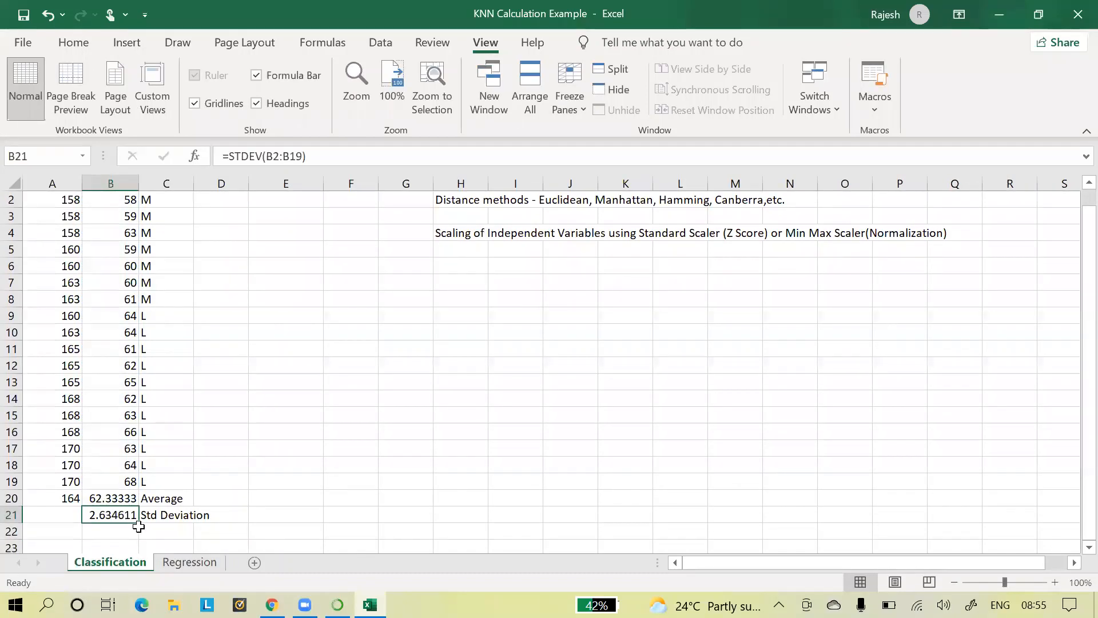
pyautogui.moveTo(117, 533); pyautogui.dragTo(12, 517)
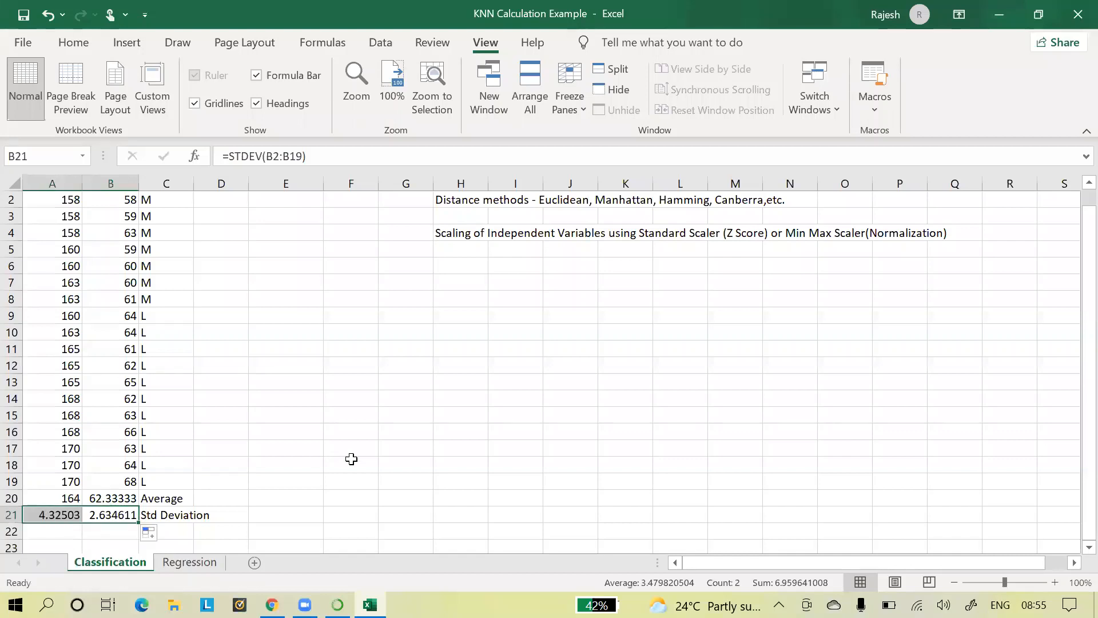
# Step: Insert a blank row 20 between the T-shirt data and the Average row
pyautogui.click(350, 463)
pyautogui.click(11, 498)
pyautogui.rightClick(12, 498)
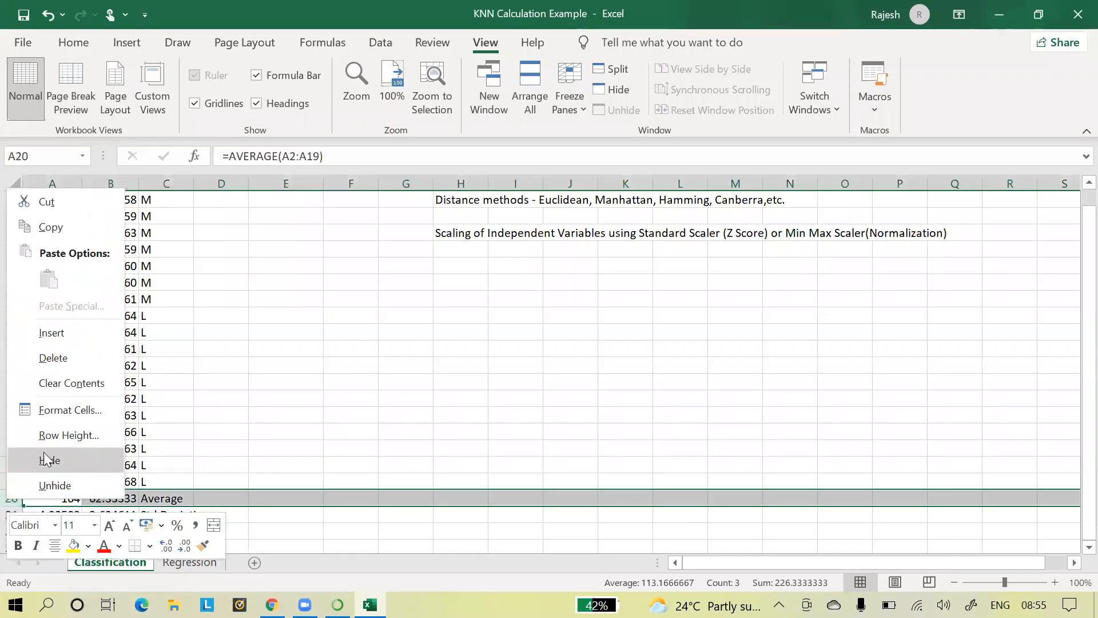
pyautogui.click(76, 331)
pyautogui.click(338, 418)
pyautogui.click(313, 494)
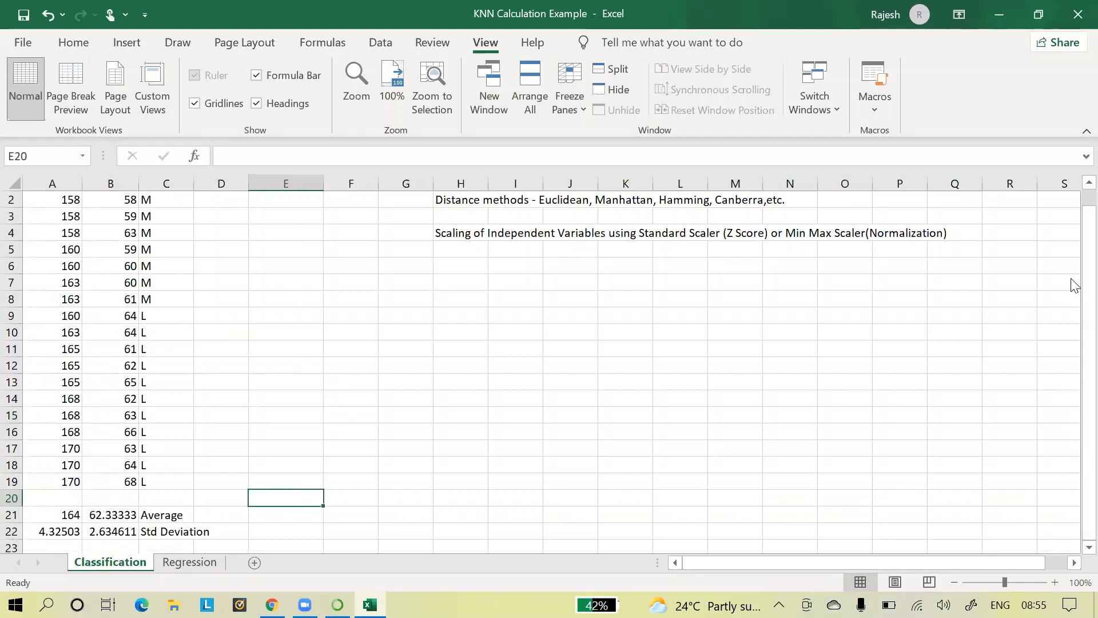
# Step: Calculate the first height z-score in D2 with the formula =(A2-$A$21)/$A$22
pyautogui.moveTo(1083, 285); pyautogui.dragTo(1083, 244)
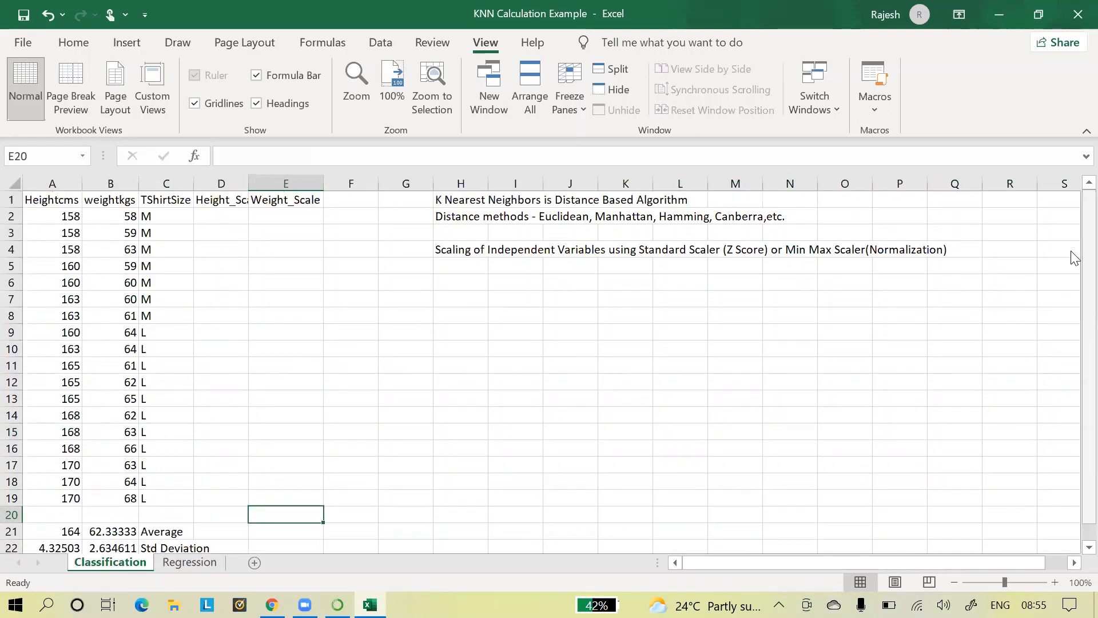
pyautogui.click(221, 215)
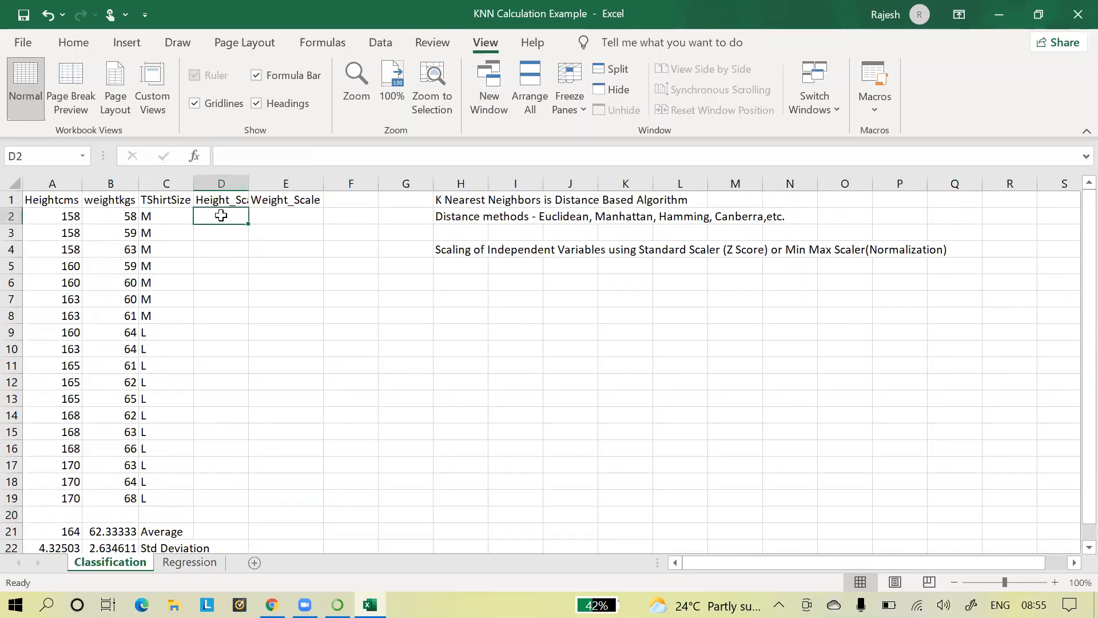
pyautogui.write('=(')
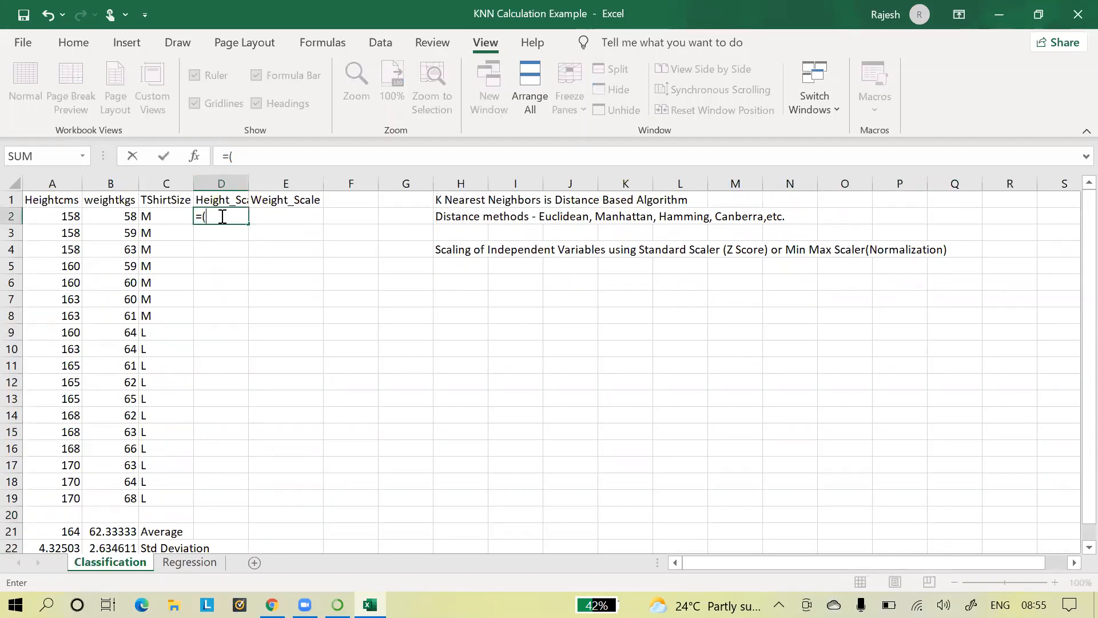
pyautogui.click(57, 215)
pyautogui.write('-')
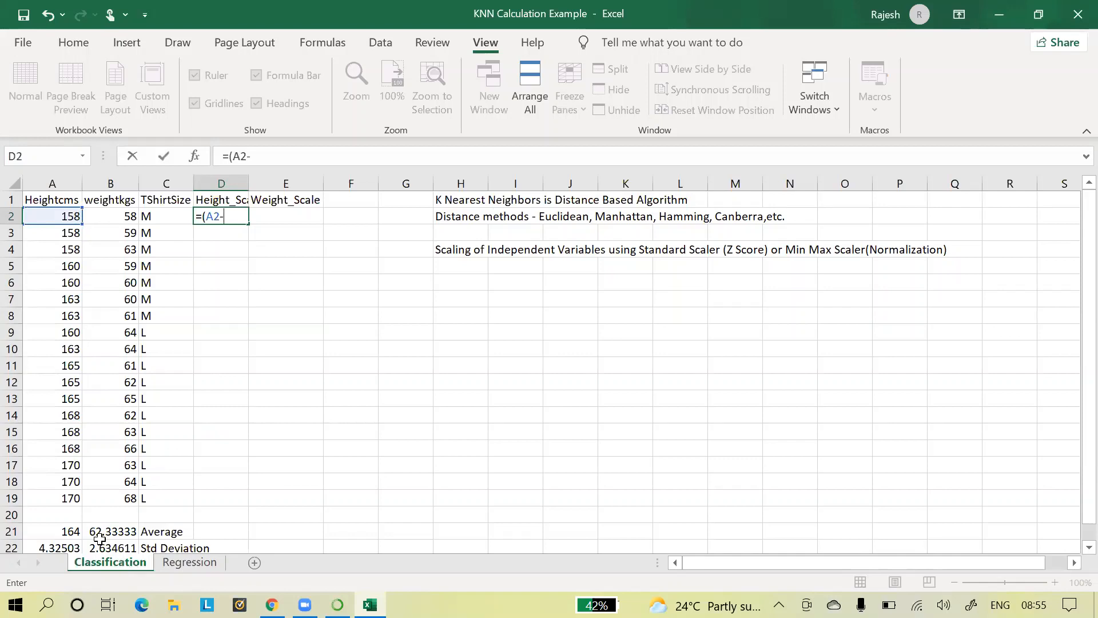
pyautogui.click(68, 531)
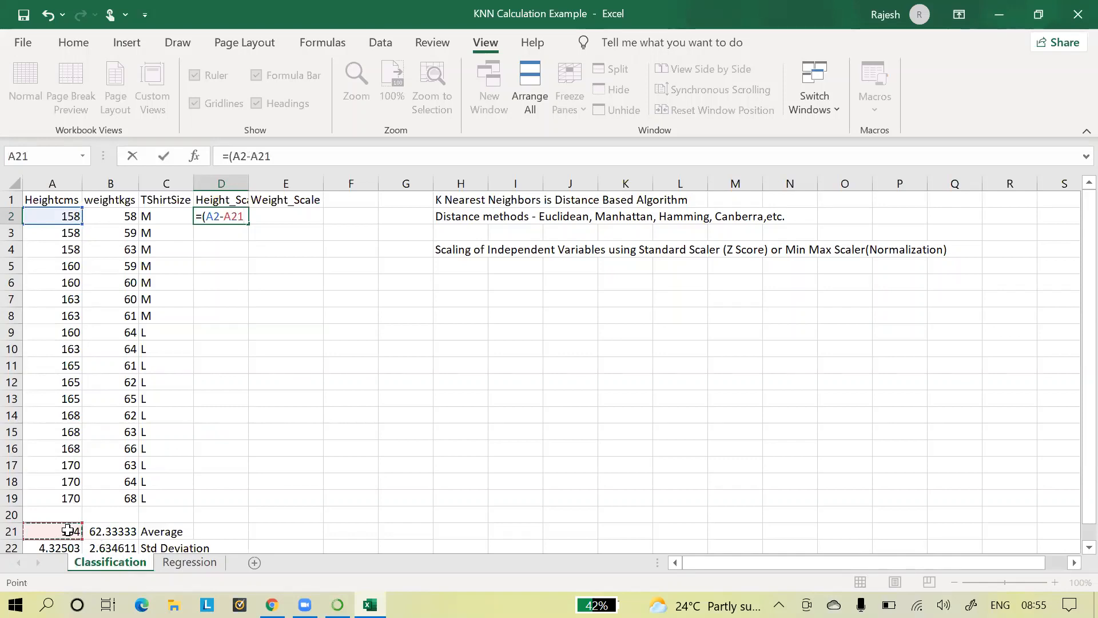
pyautogui.press('F4')
pyautogui.write(')/')
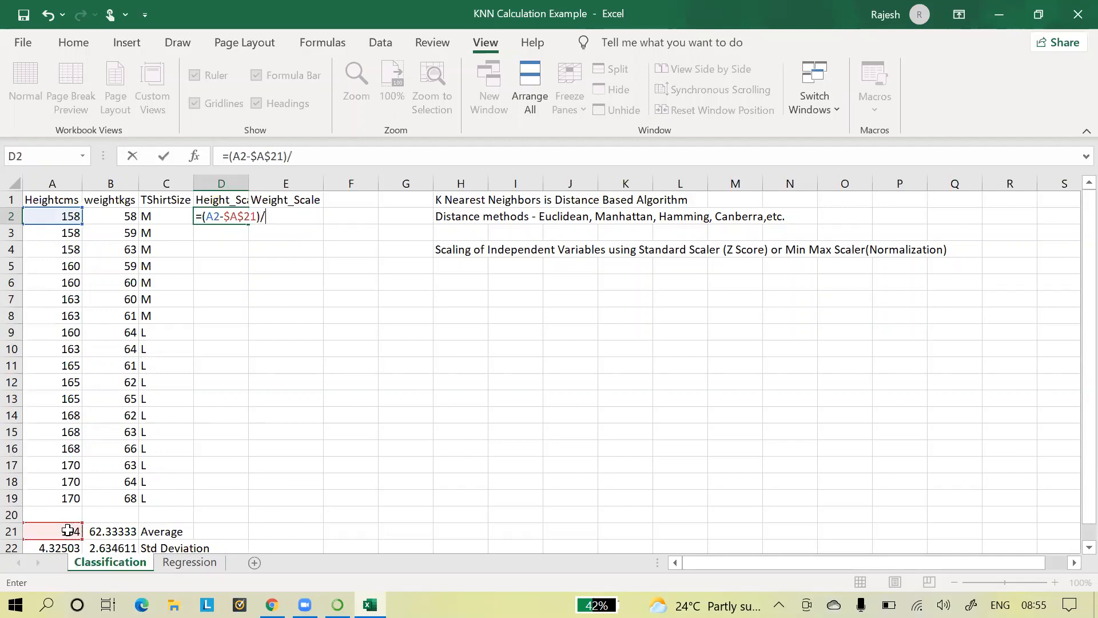
pyautogui.click(64, 546)
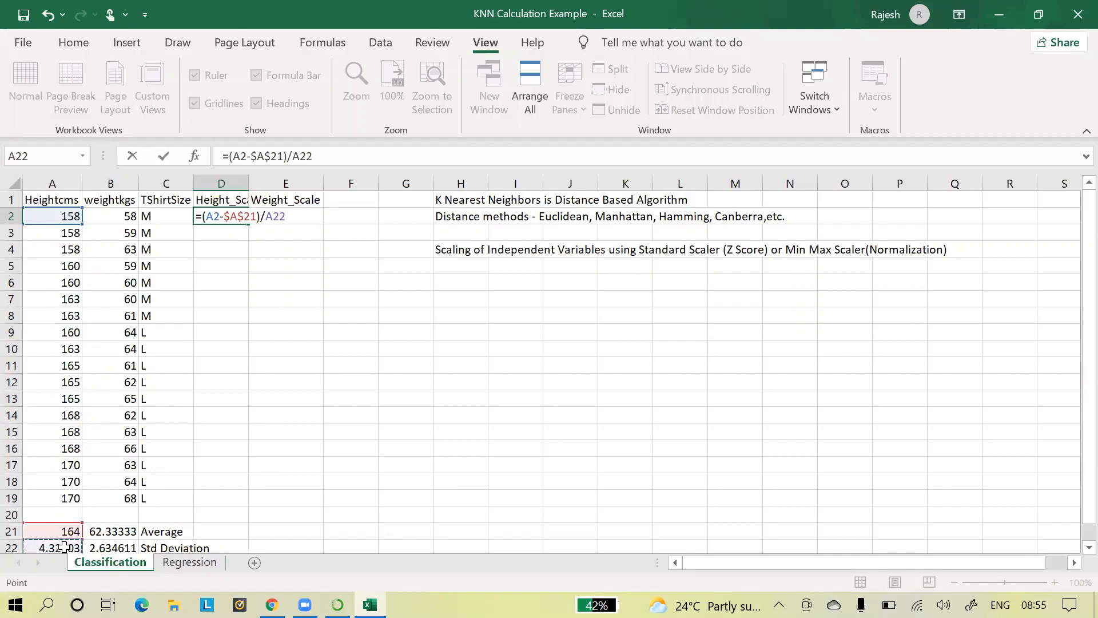
pyautogui.press('F4')
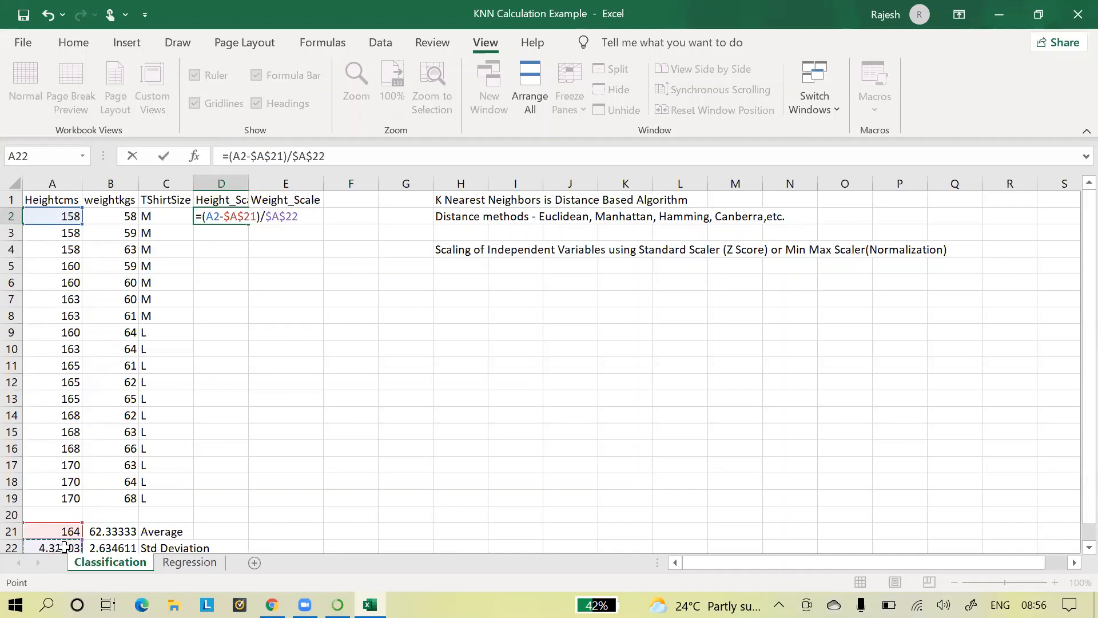
pyautogui.press('Return')
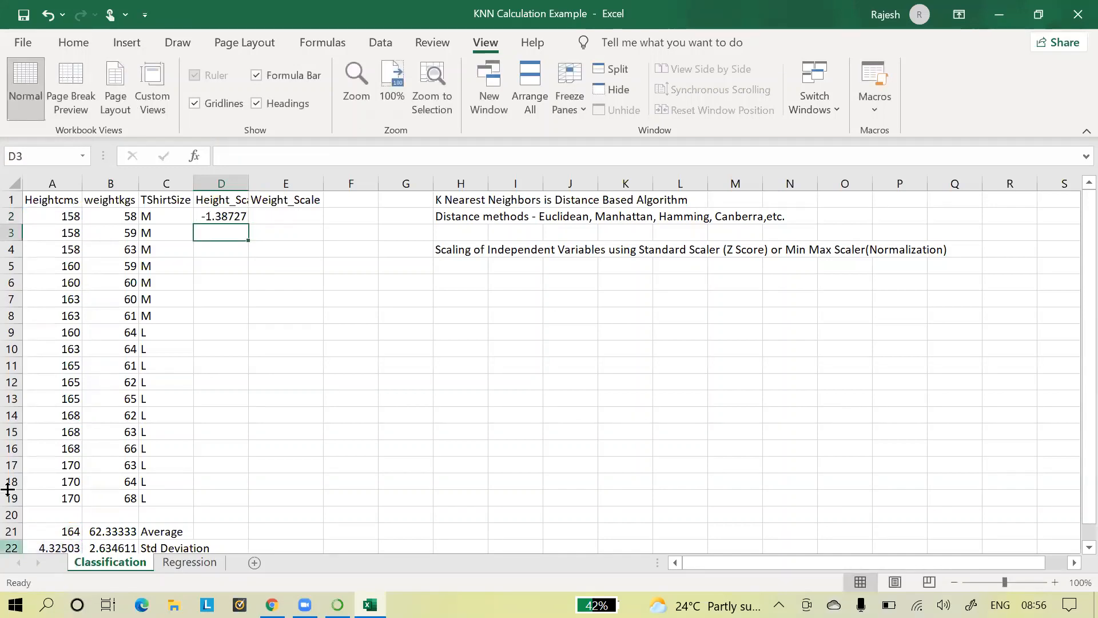
# Step: Examine the height z-score formula in D2 and the cells it references
pyautogui.click(222, 215)
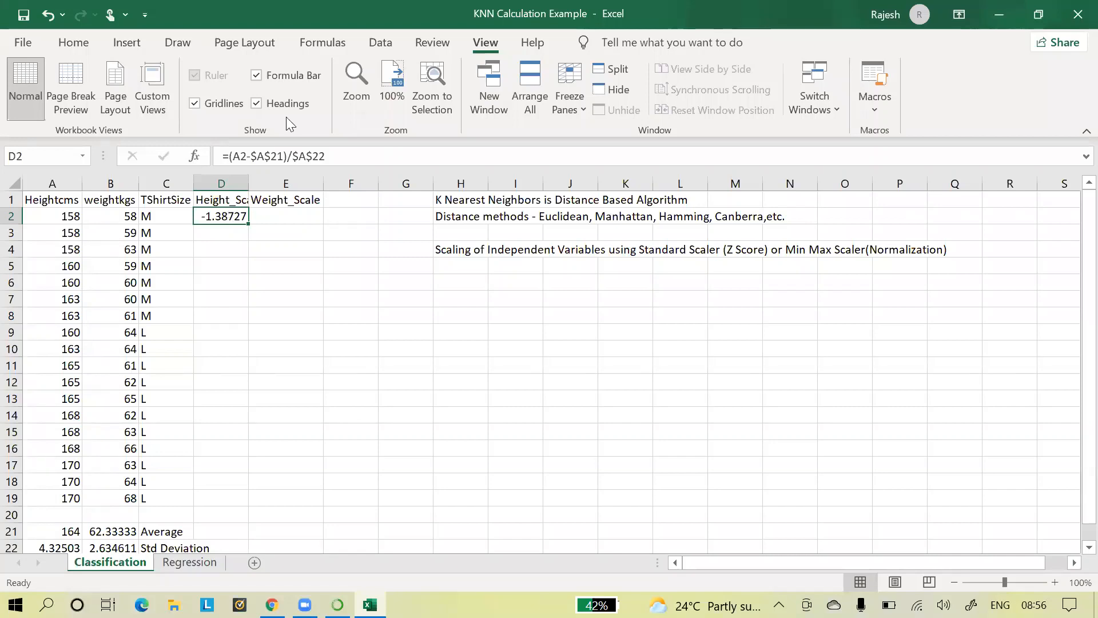
pyautogui.click(342, 153)
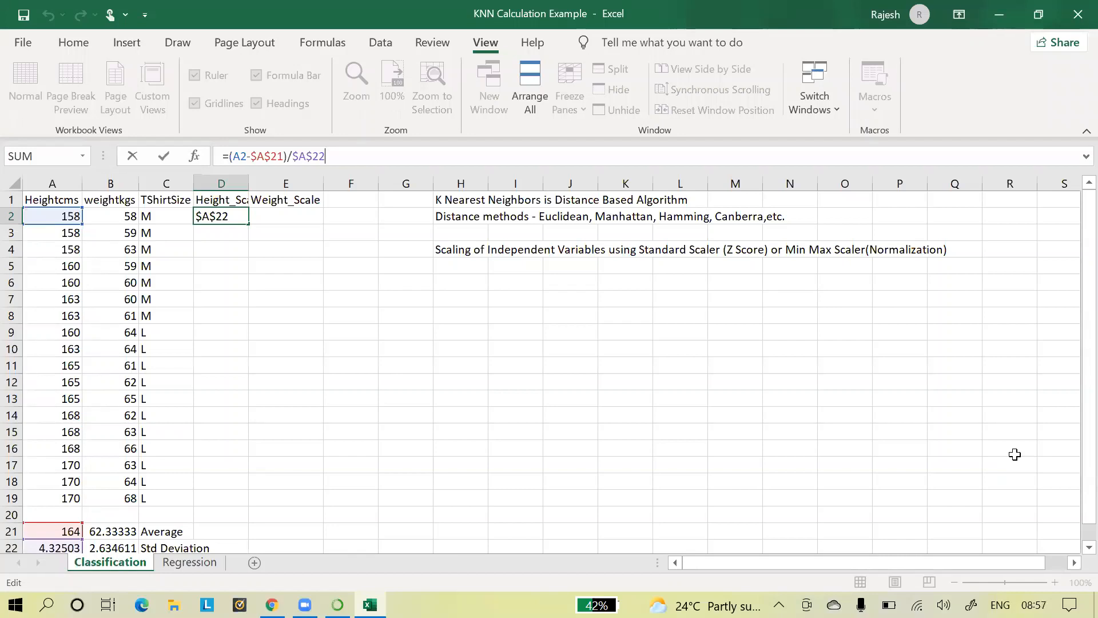
pyautogui.hotkey('ctrl', 'Return')
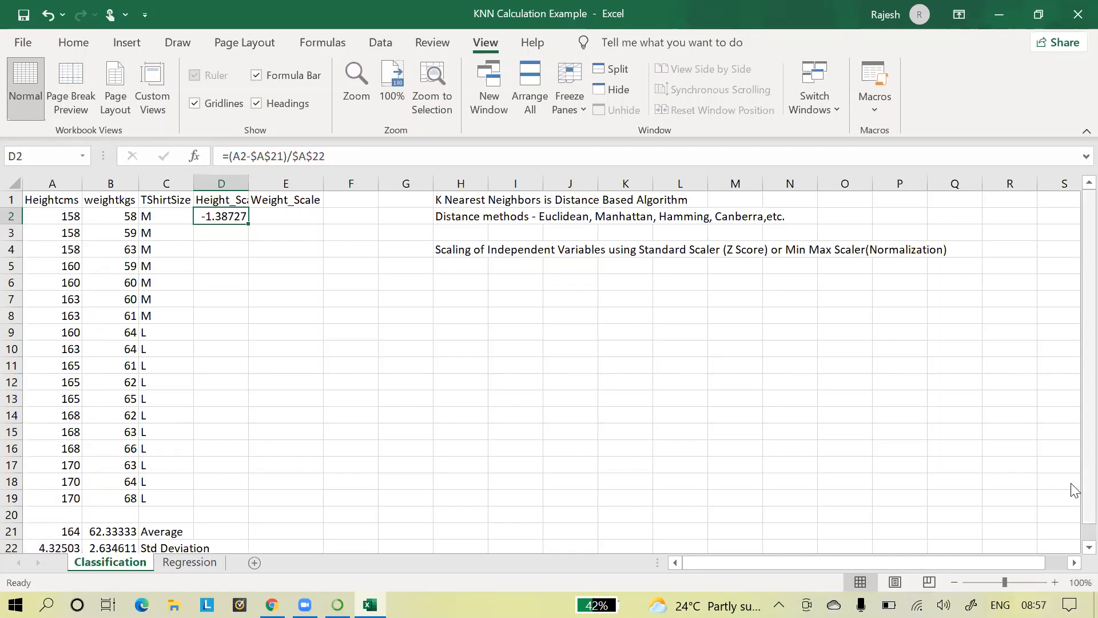
pyautogui.moveTo(1086, 485); pyautogui.dragTo(1072, 428)
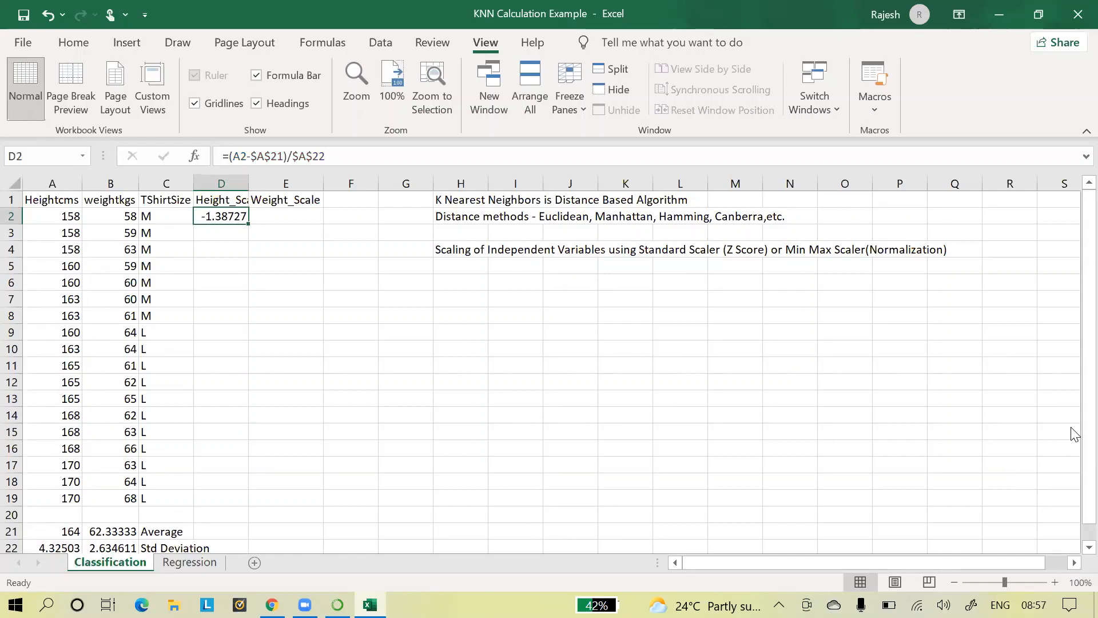
pyautogui.click(295, 161)
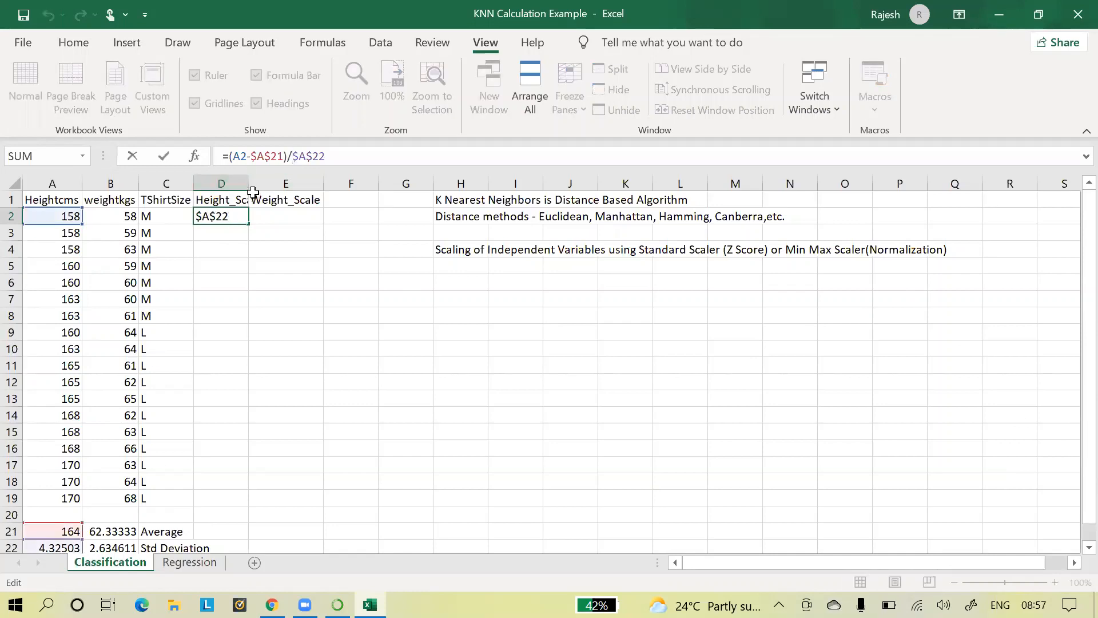
pyautogui.click(232, 217)
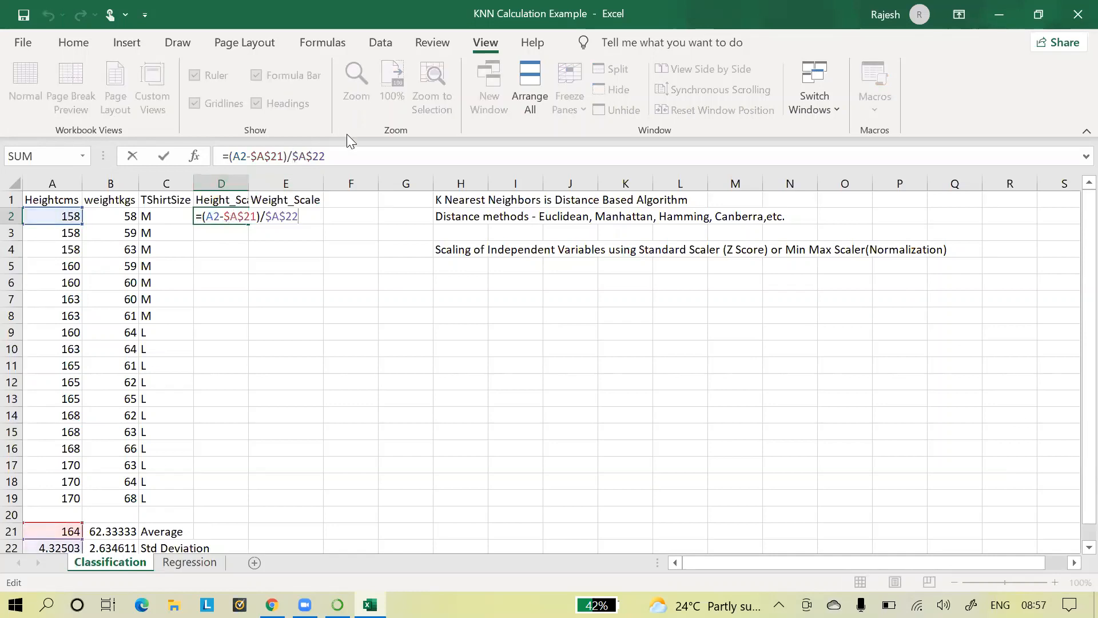
pyautogui.click(341, 156)
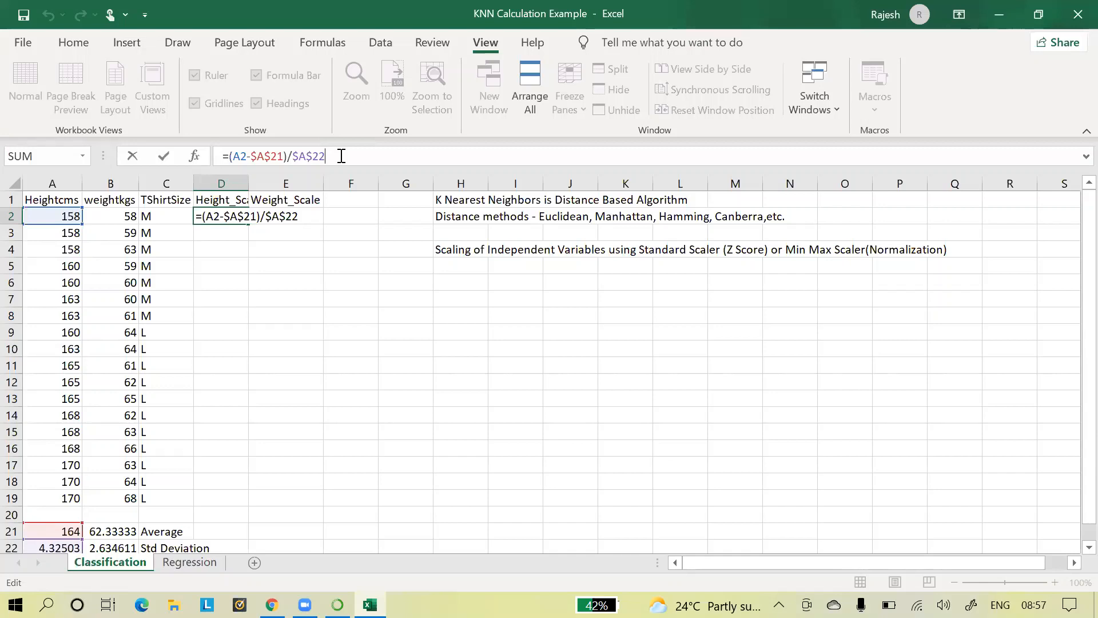
pyautogui.click(483, 294)
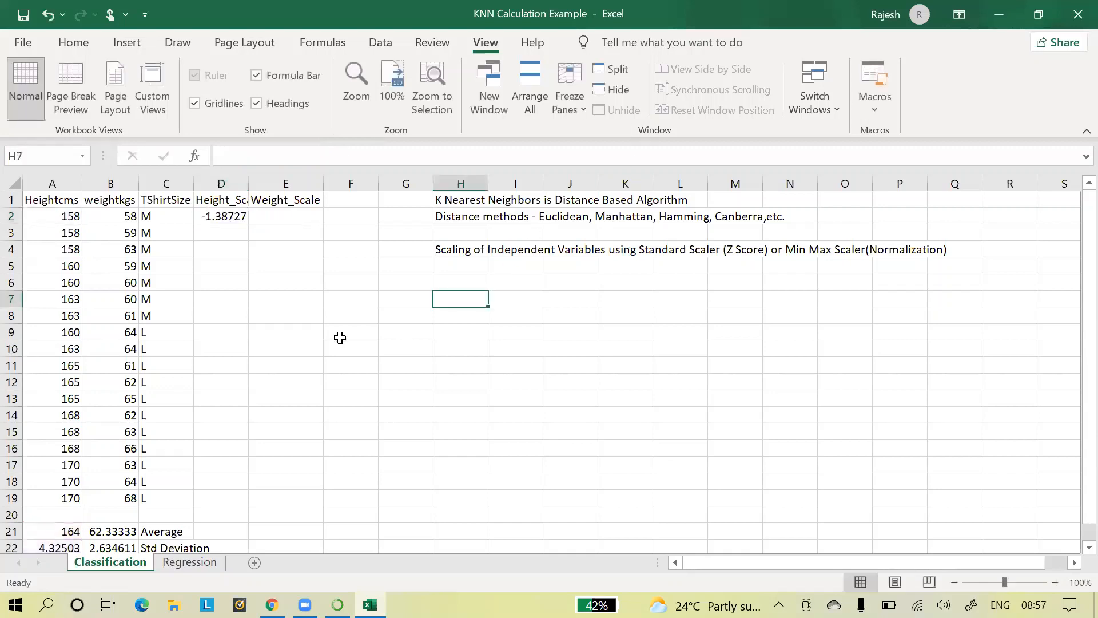
# Step: Fill the height z-score formula from D2 down to D19
pyautogui.click(222, 214)
pyautogui.moveTo(249, 224); pyautogui.dragTo(225, 508)
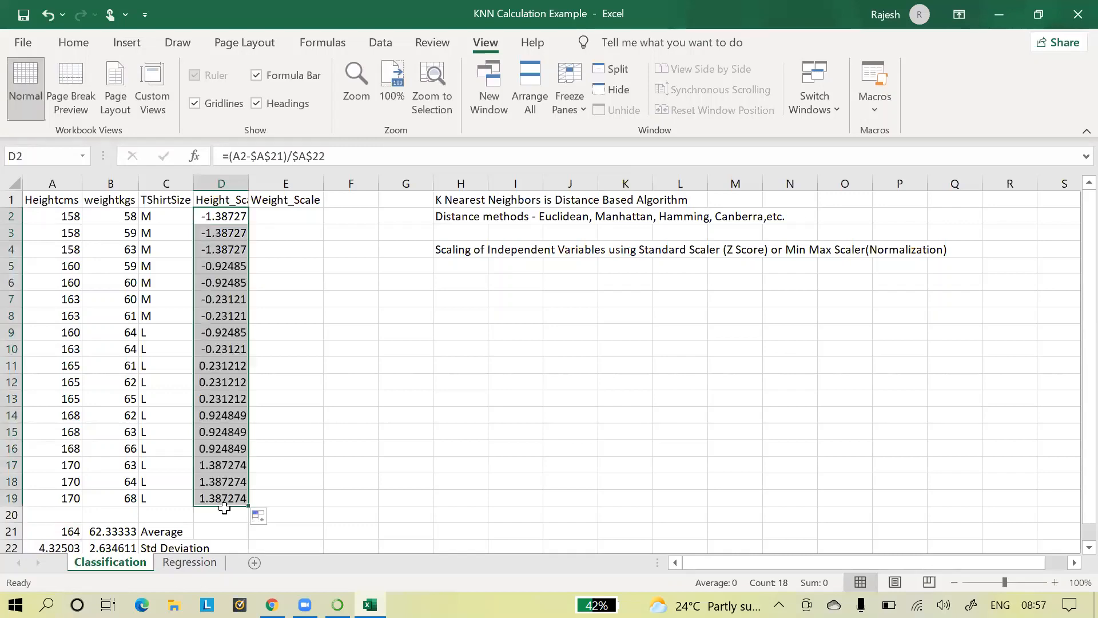
# Step: Calculate the first weight z-score in E2 with the formula =(B2-$B$21)/$B$22
pyautogui.click(281, 213)
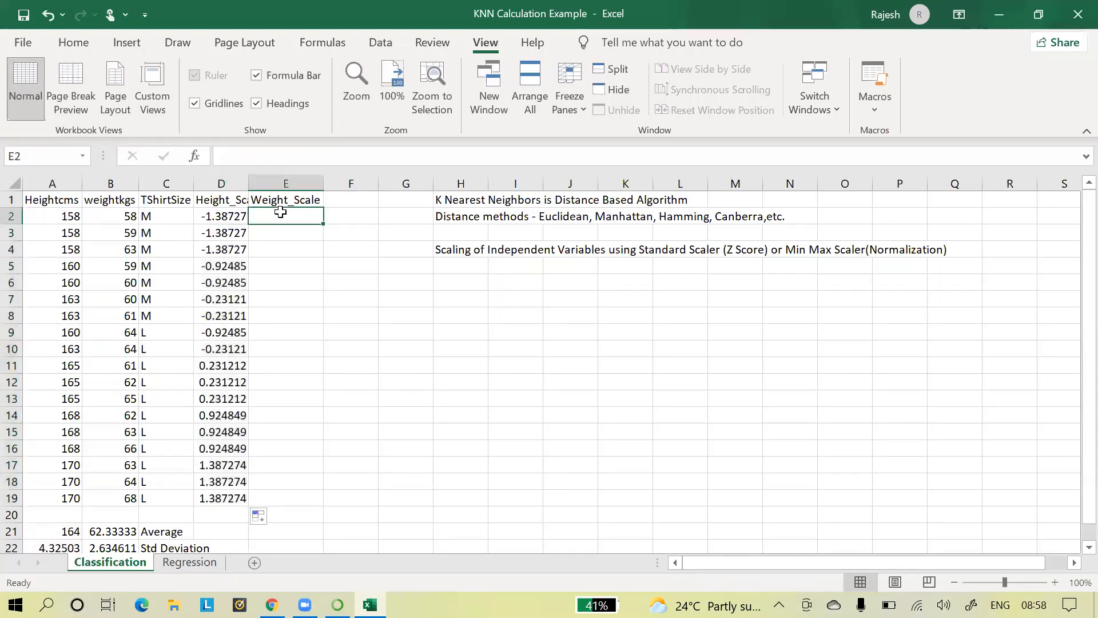
pyautogui.write('=(')
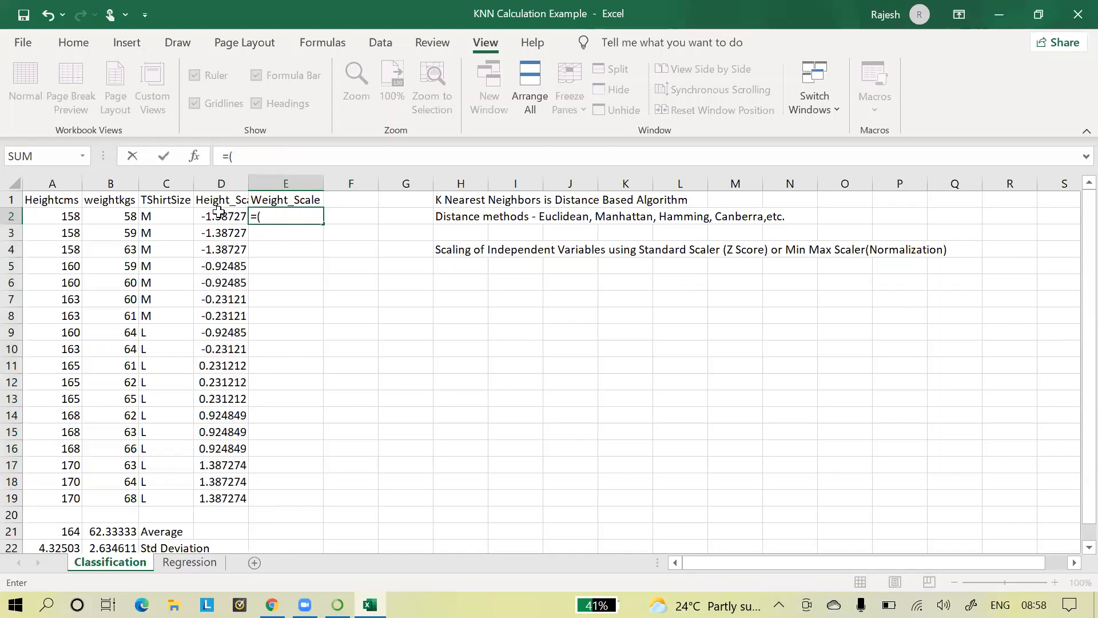
pyautogui.click(125, 219)
pyautogui.write('-')
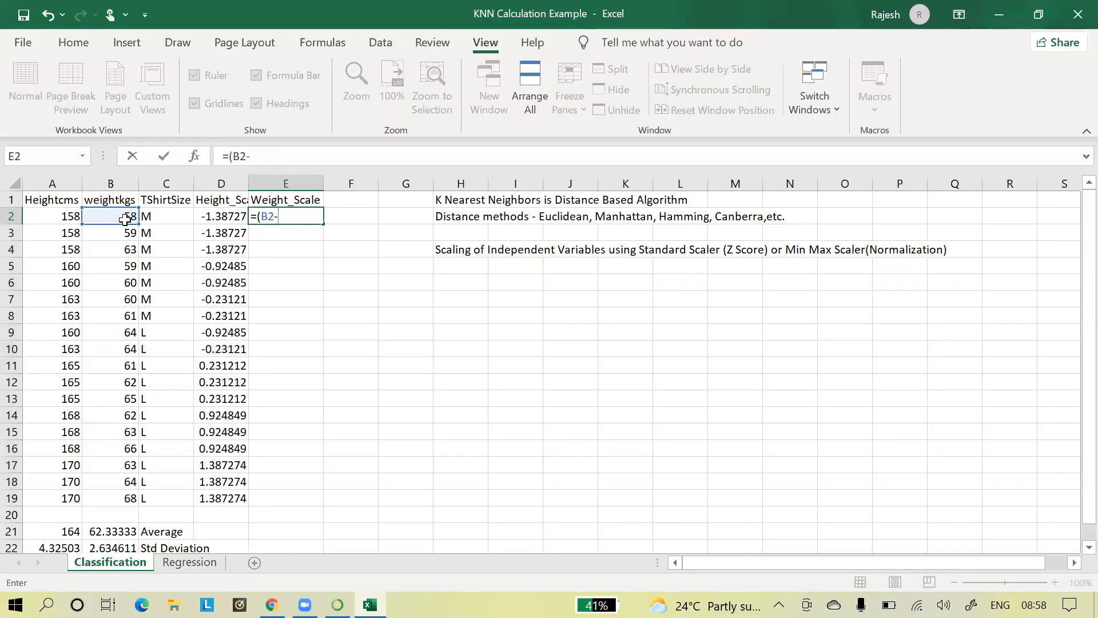
pyautogui.click(116, 527)
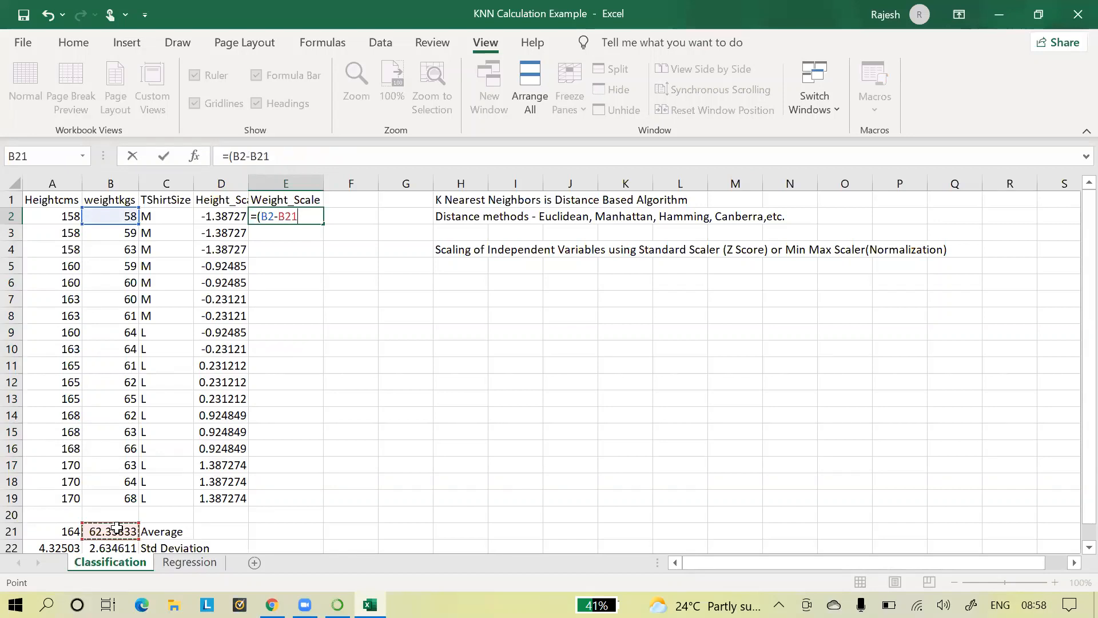
pyautogui.press('F4')
pyautogui.write(')/')
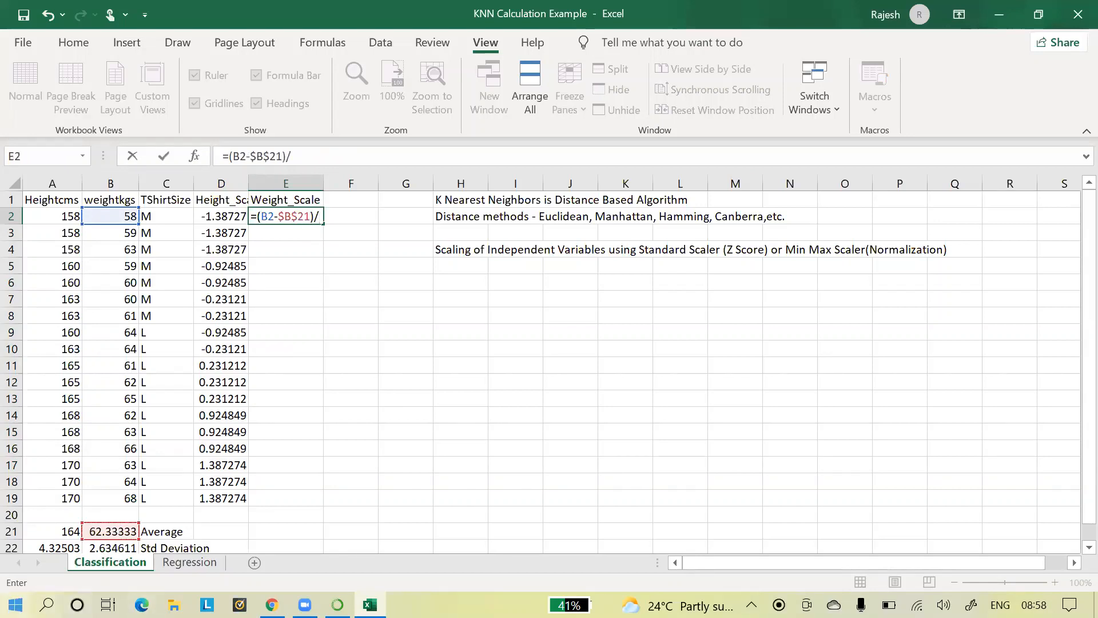
pyautogui.click(106, 547)
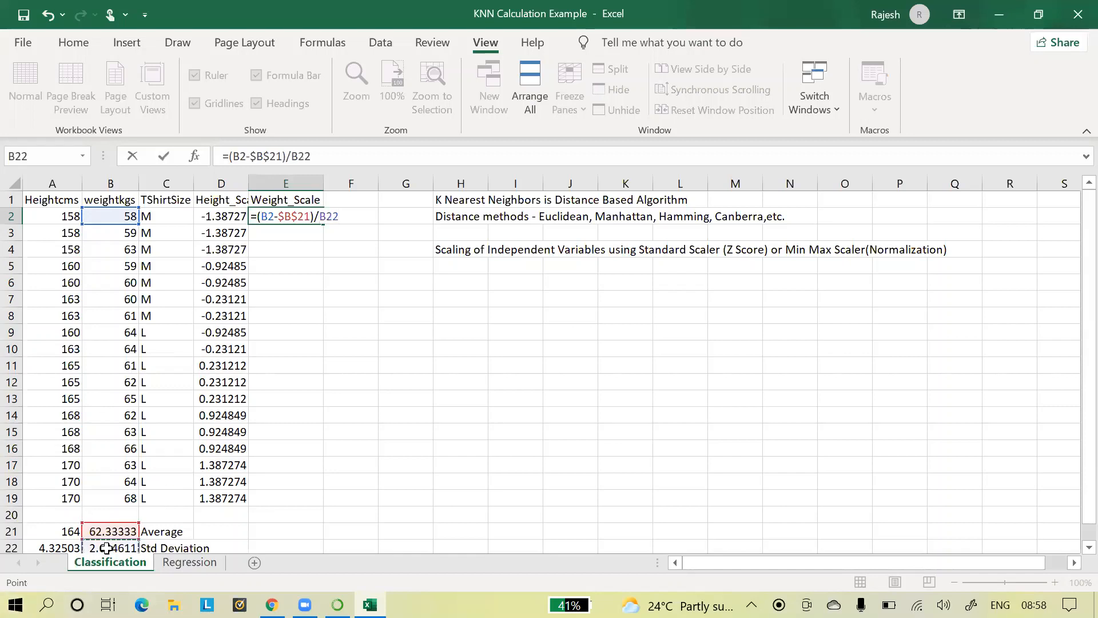
pyautogui.press('F4')
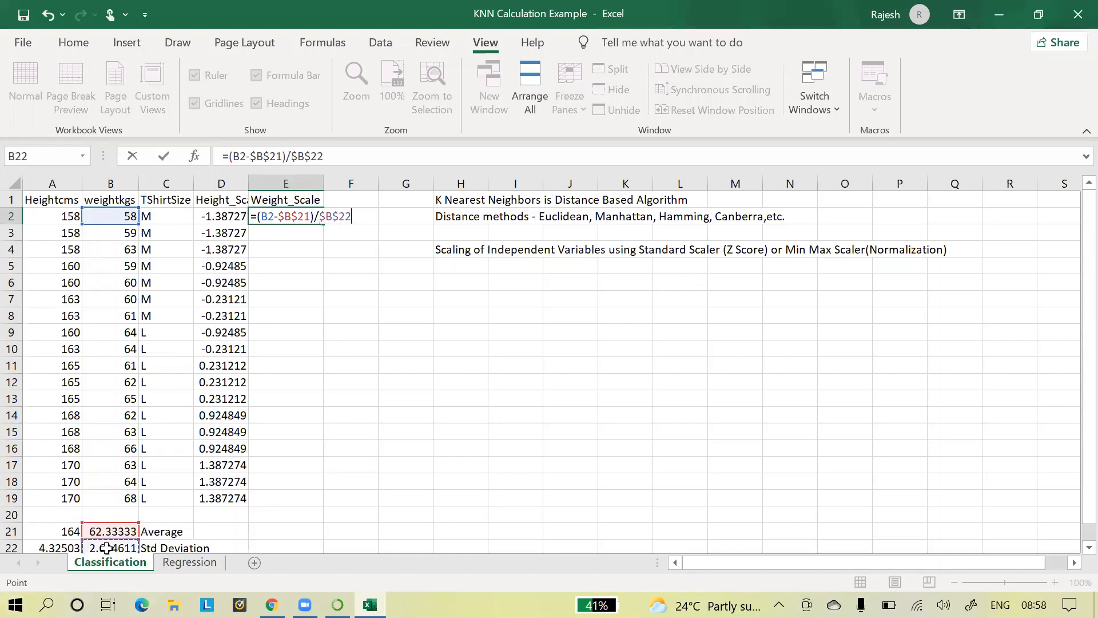
pyautogui.press('Return')
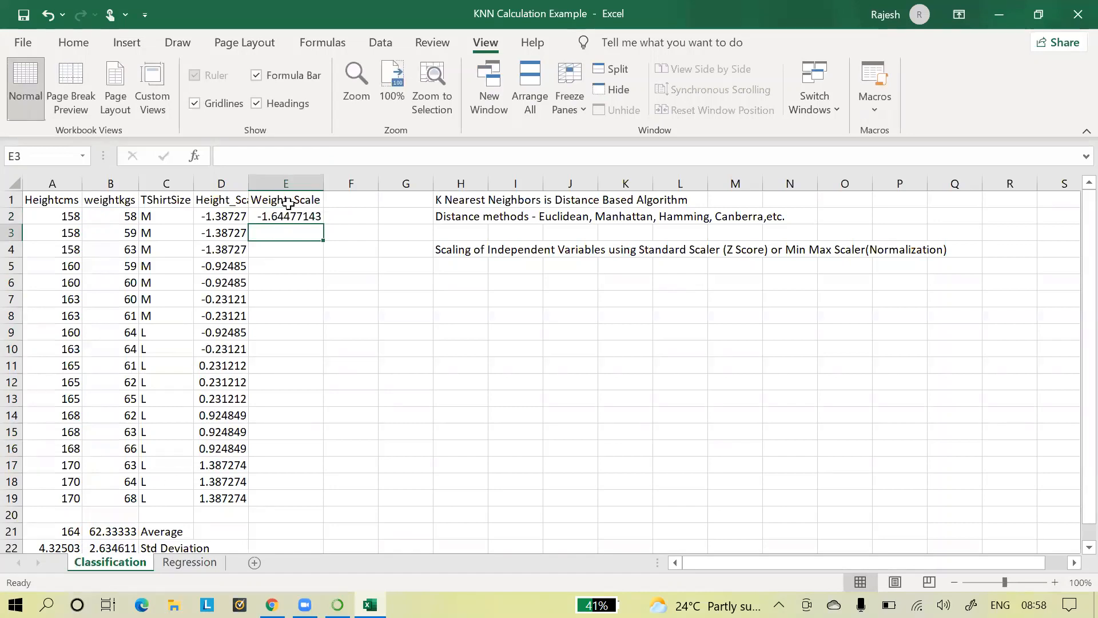
# Step: Fill the weight z-score formula from E2 down to E19
pyautogui.click(275, 216)
pyautogui.moveTo(323, 224); pyautogui.dragTo(278, 503)
pyautogui.click(426, 462)
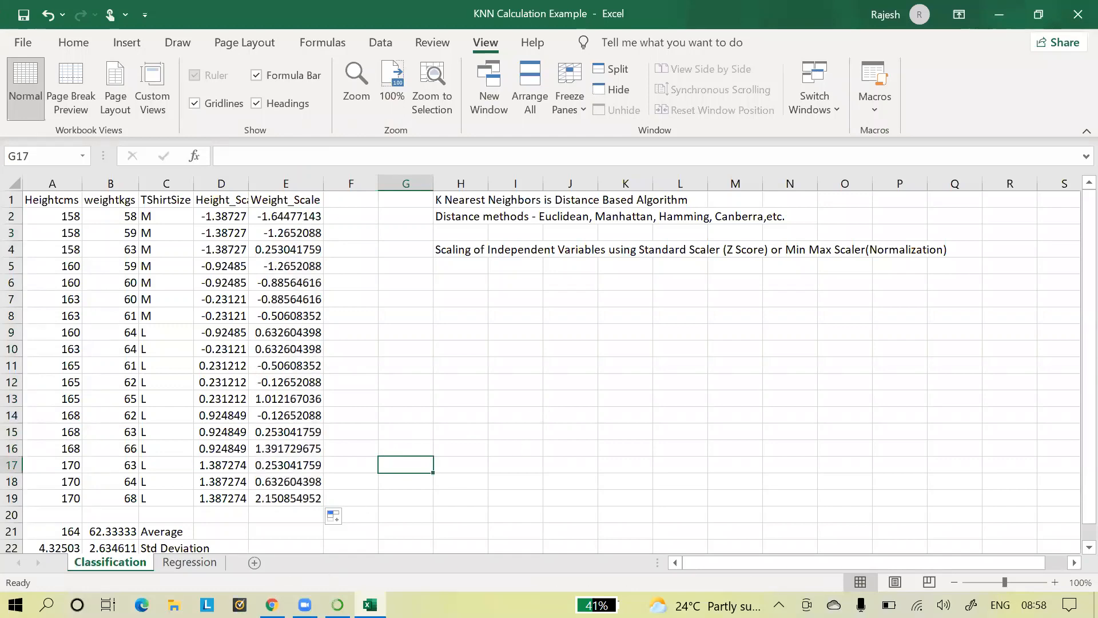
# Step: Switch to Chrome and search Google in a new tab for "standard scaler vs min max scaler"
pyautogui.click(272, 605)
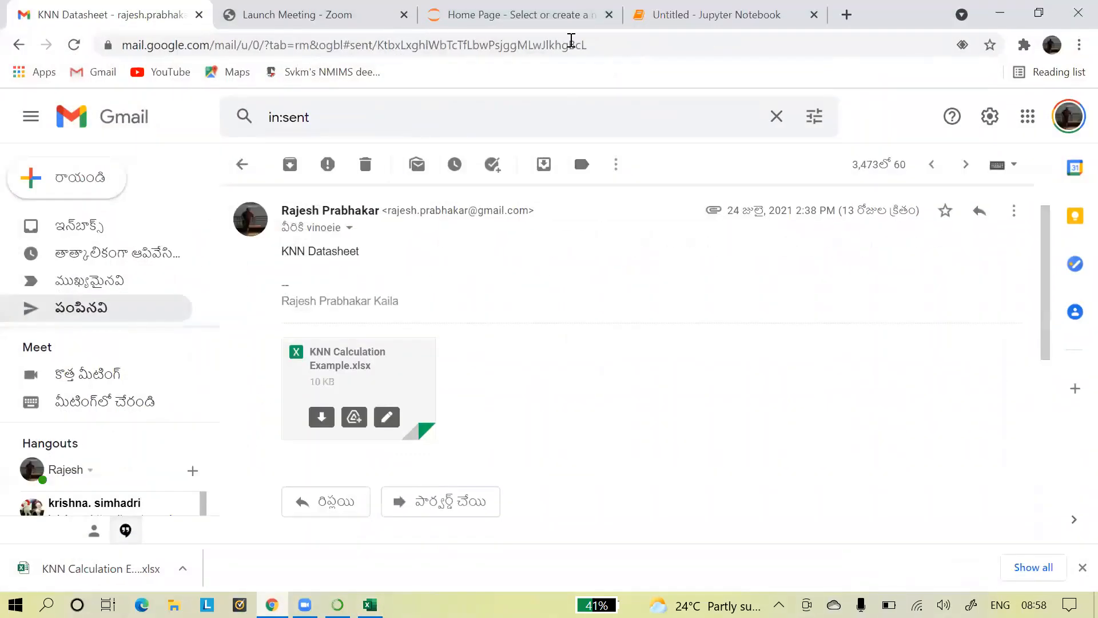
pyautogui.click(846, 14)
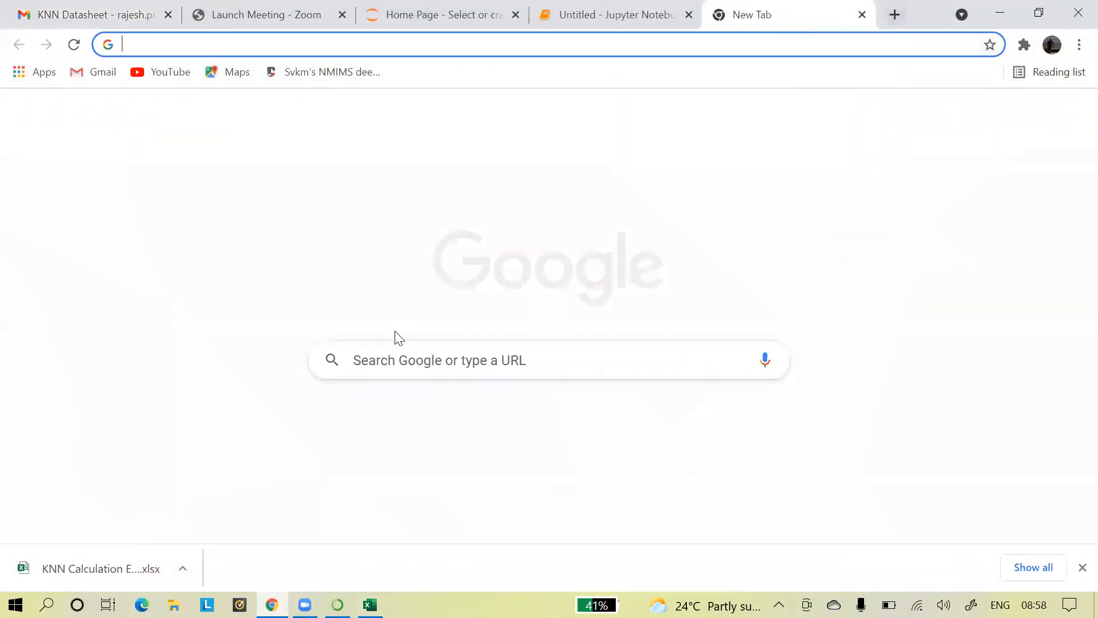
pyautogui.click(393, 355)
pyautogui.write('stand')
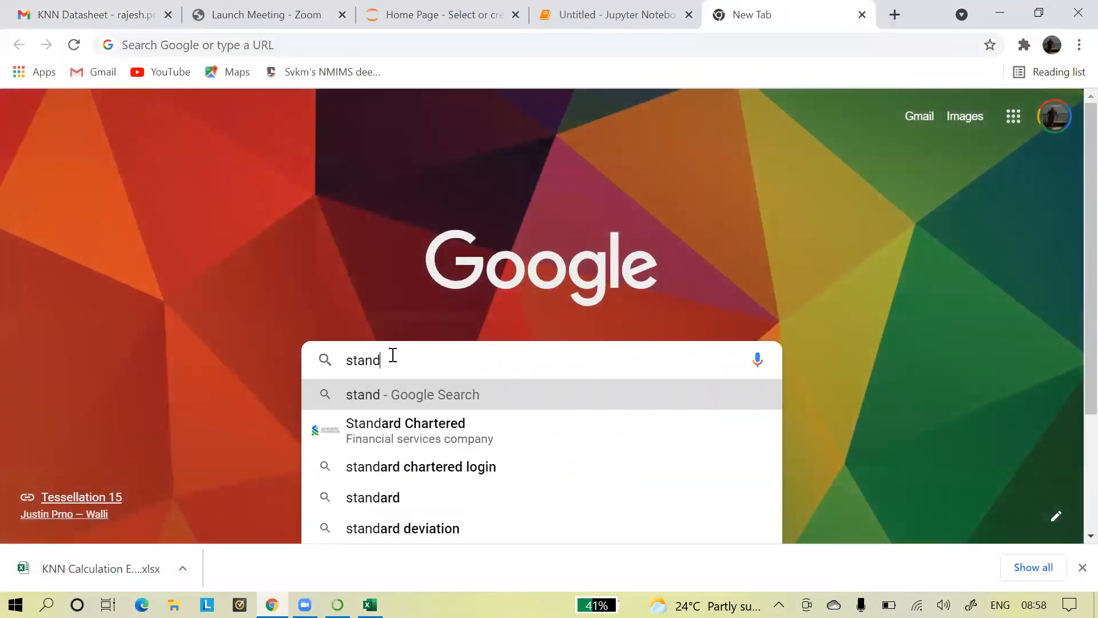
pyautogui.write('ard scale')
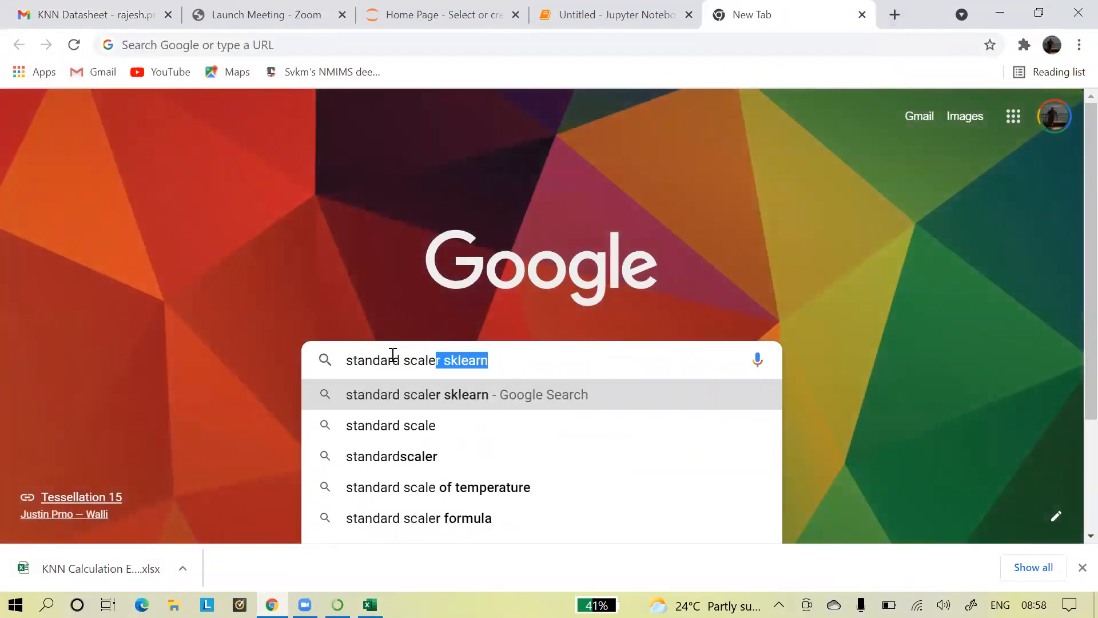
pyautogui.write(' vs ')
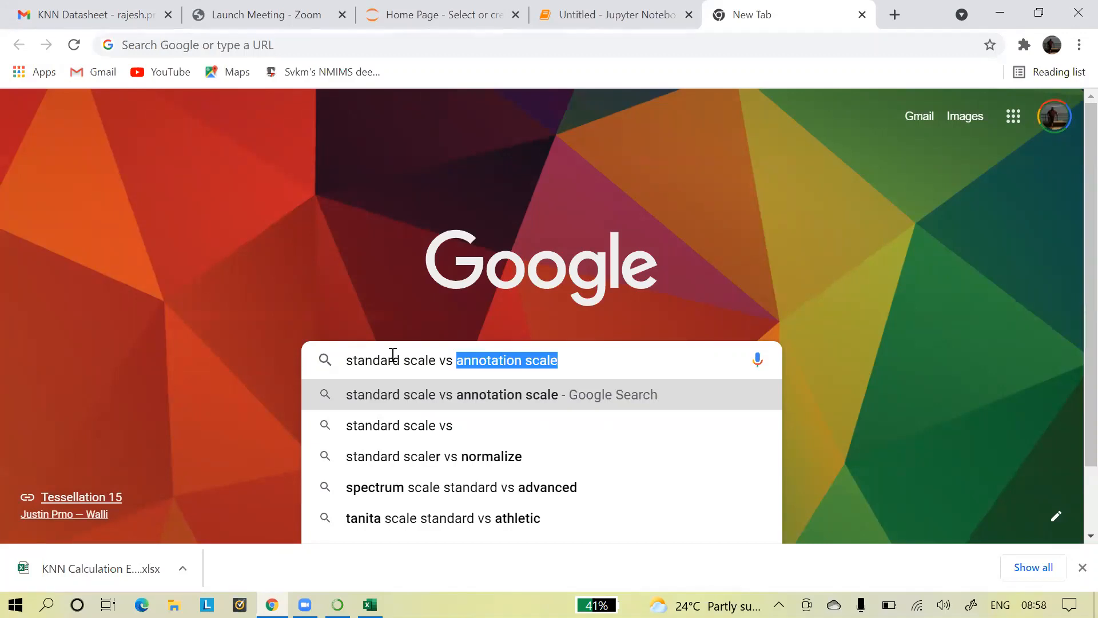
pyautogui.write('min m')
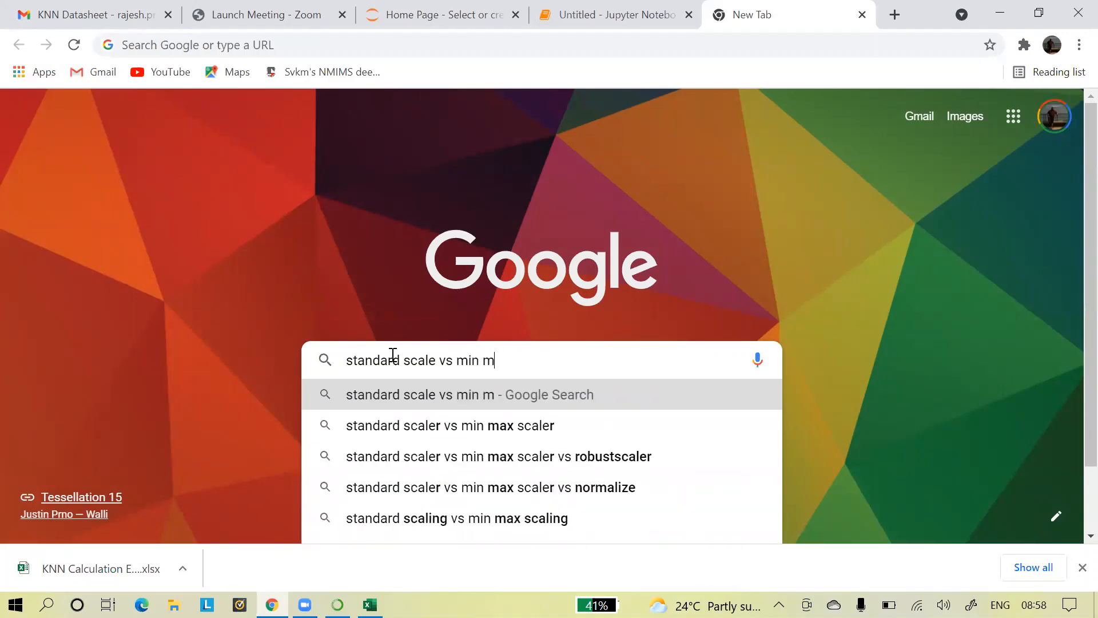
pyautogui.write('a')
pyautogui.click(573, 426)
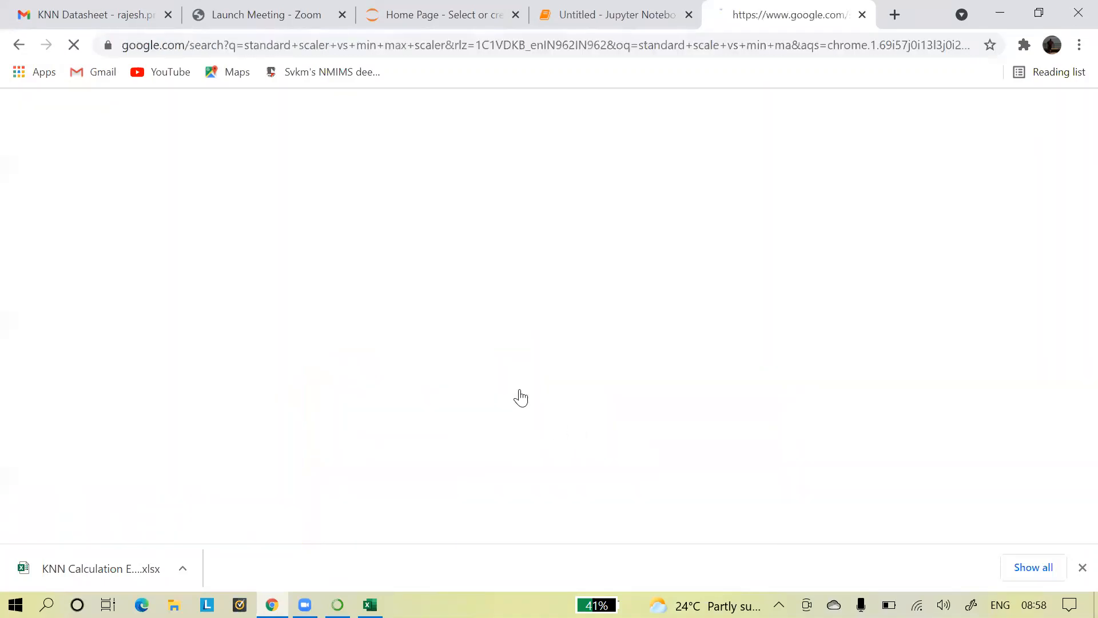
# Step: Refine the Google search to "standard scaler vs min max scaler formula" and show the image results
pyautogui.click(428, 128)
pyautogui.write('form')
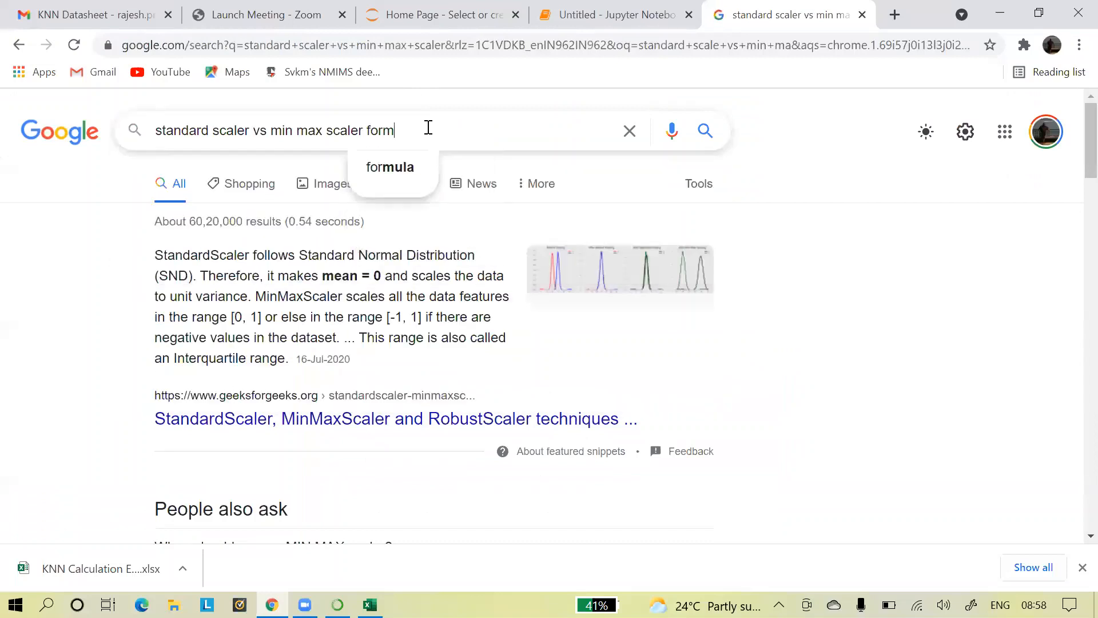
pyautogui.write('ula')
pyautogui.press('Return')
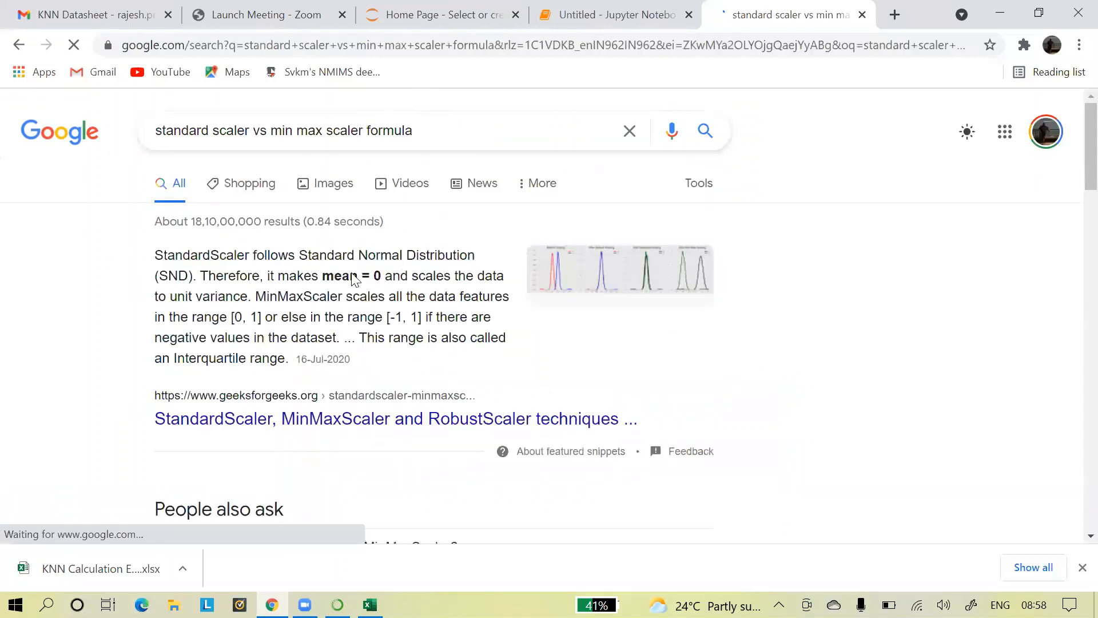
pyautogui.click(327, 184)
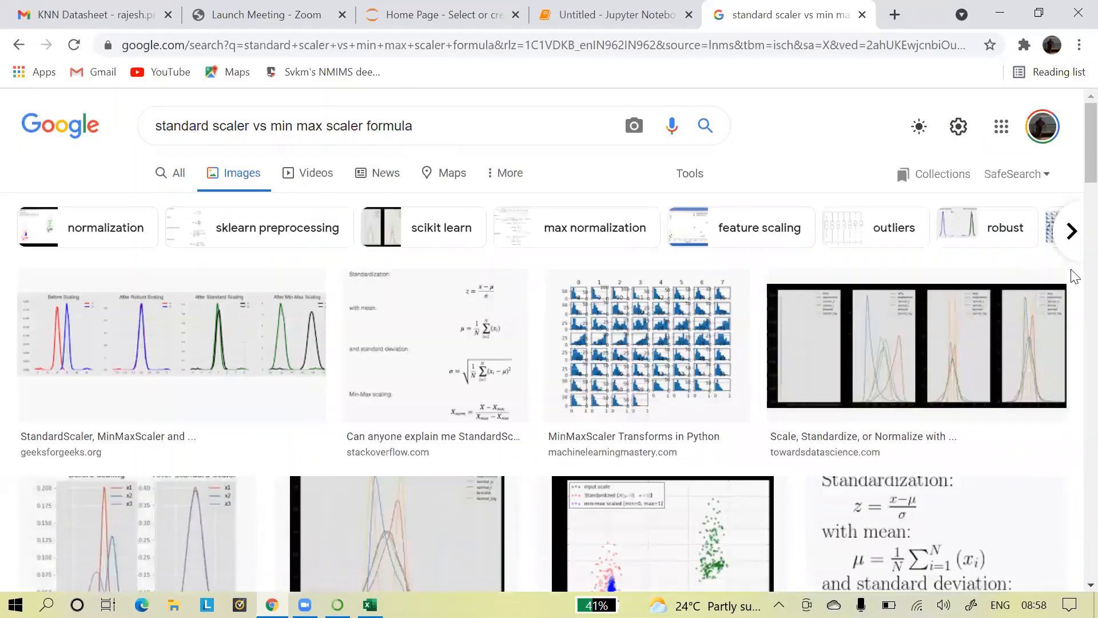
# Step: Find the x-scaled min-max formula image titled "how MinMaxScaler() works" and open its Stack Overflow source page
pyautogui.scroll(-4, 1074, 183)
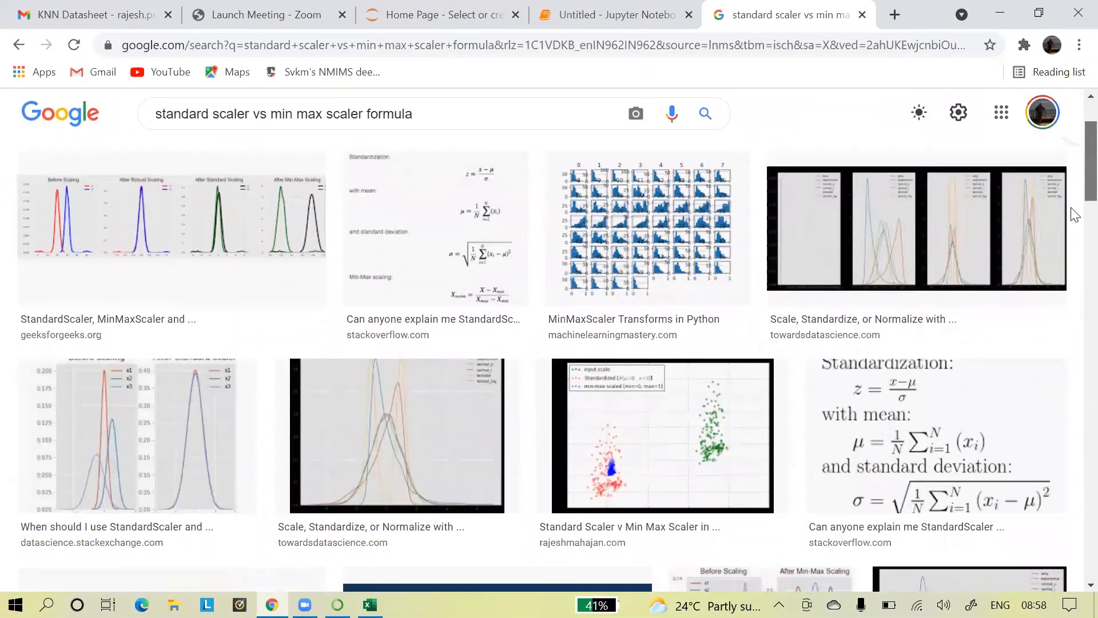
pyautogui.scroll(-13, 1074, 228)
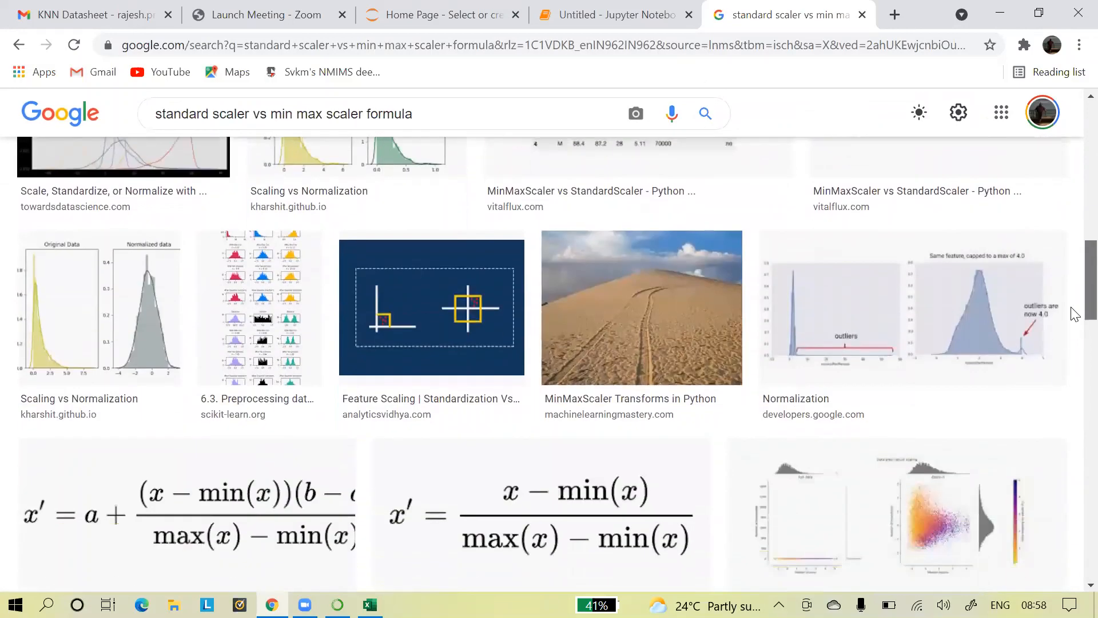
pyautogui.scroll(-2, 1074, 336)
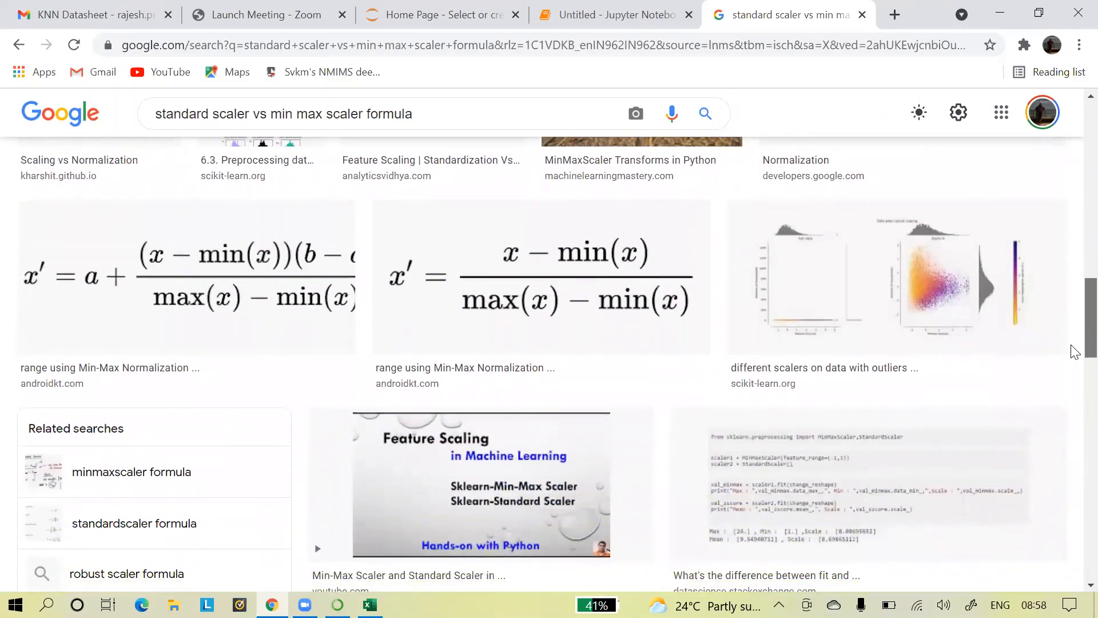
pyautogui.scroll(-1, 1074, 361)
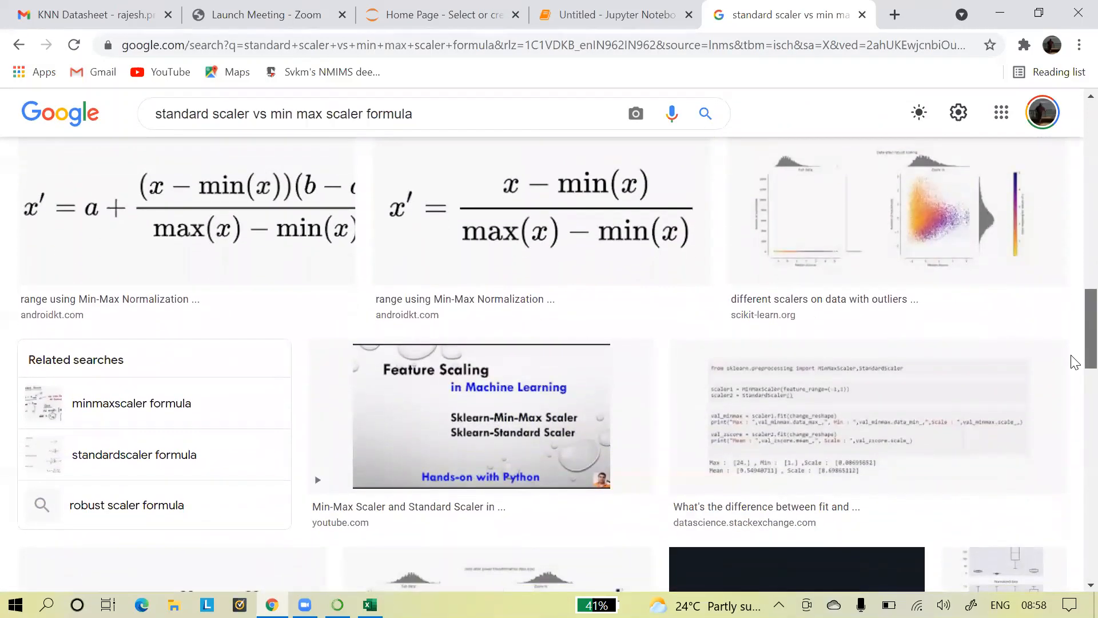
pyautogui.scroll(-6, 1073, 361)
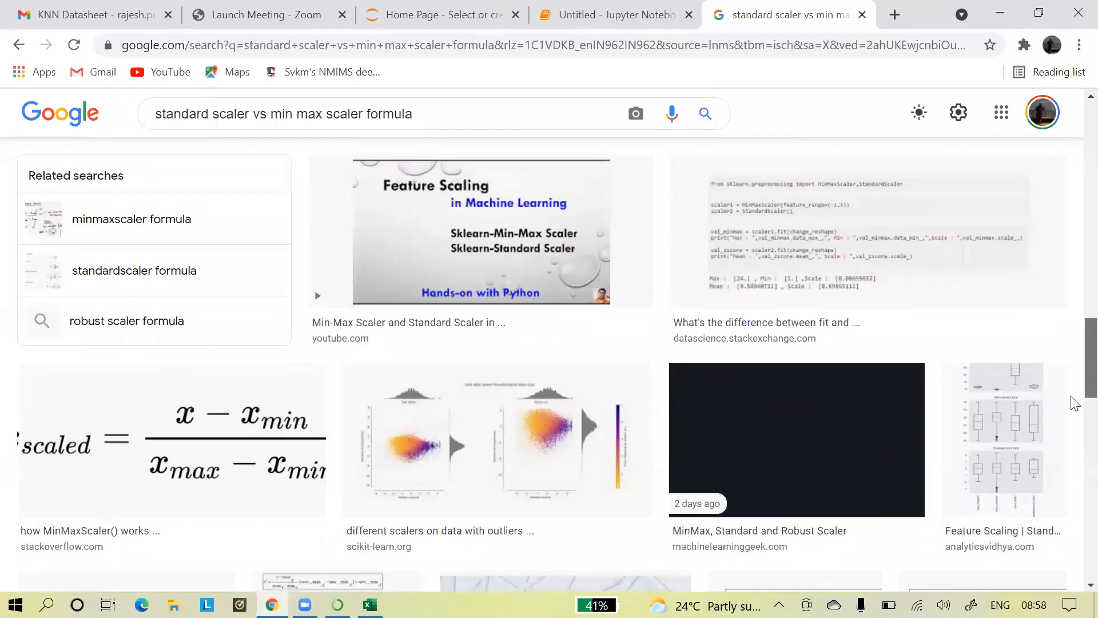
pyautogui.scroll(-1, 1073, 422)
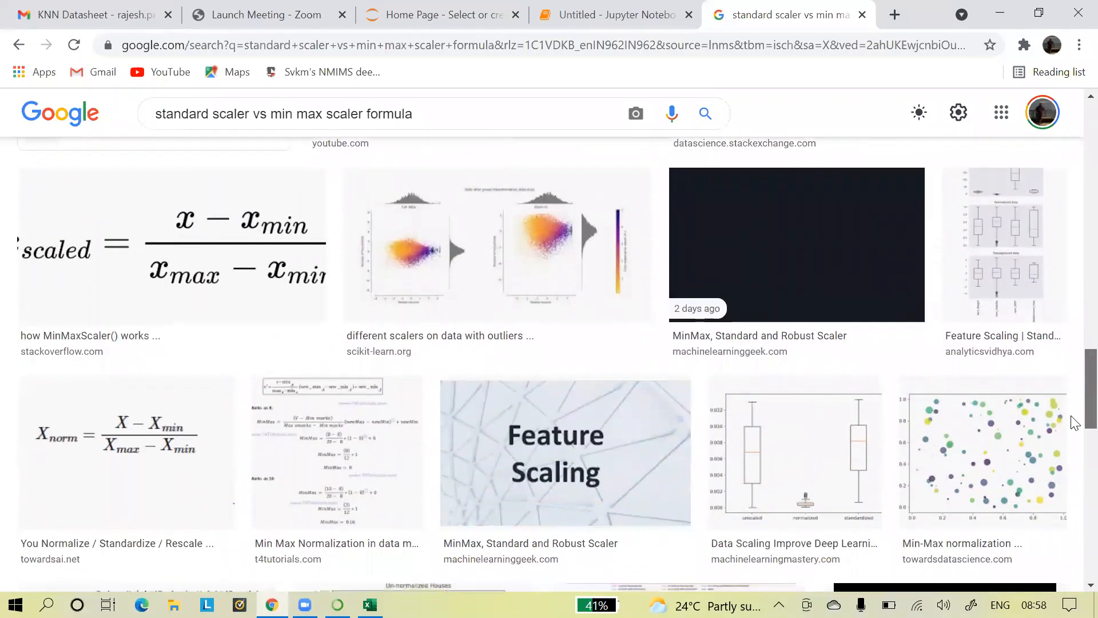
pyautogui.scroll(1, 1074, 422)
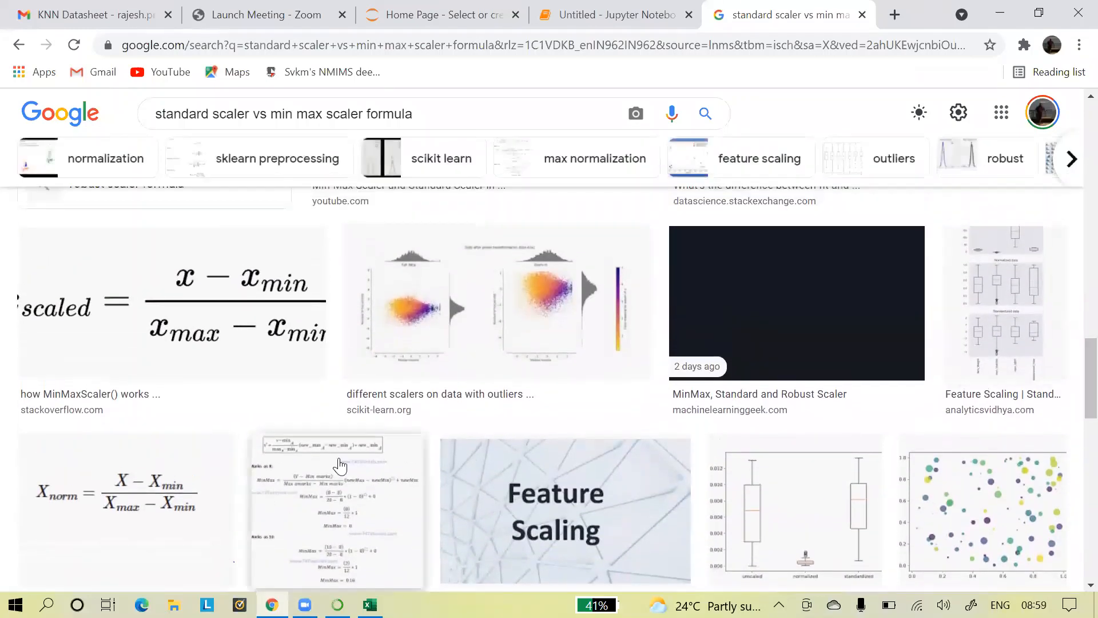
pyautogui.click(290, 339)
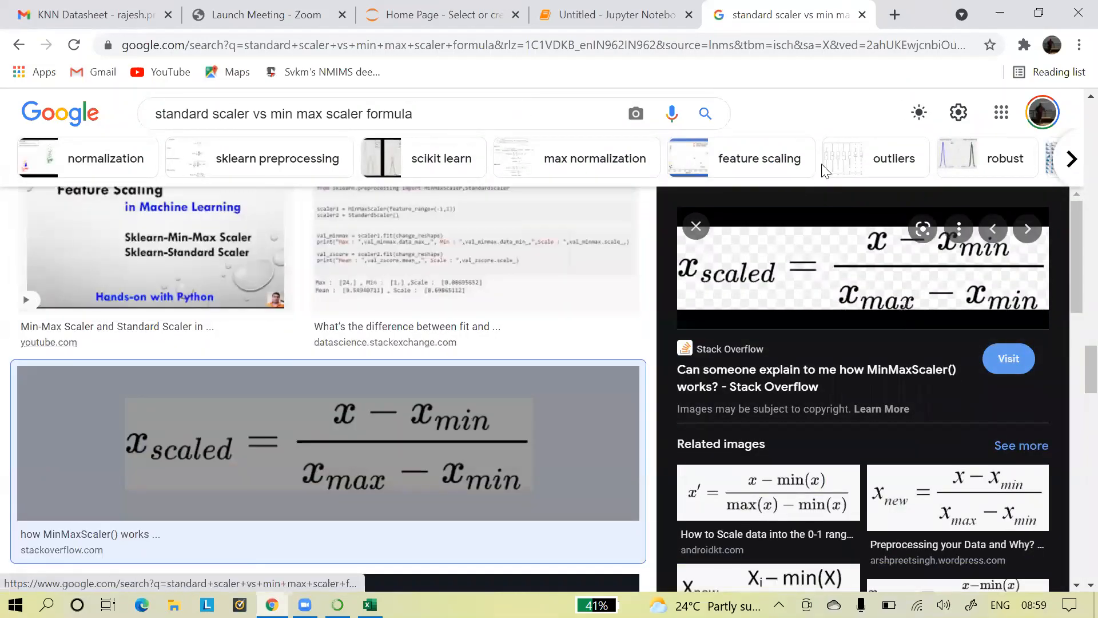
pyautogui.click(818, 270)
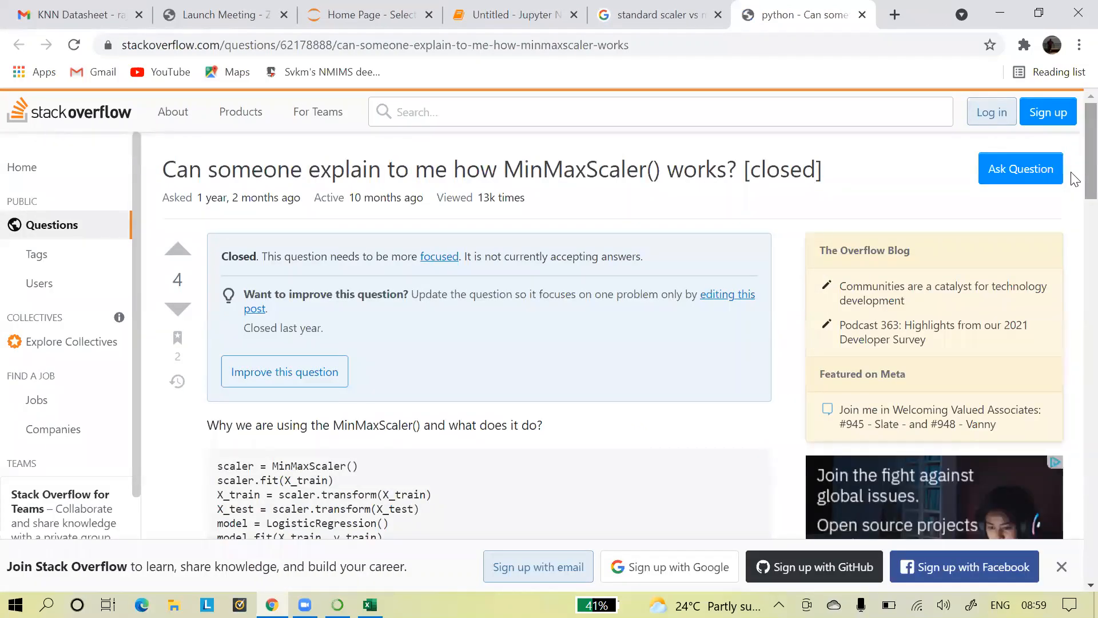
# Step: Copy the min-max scaling formula image from the Stack Overflow answer
pyautogui.scroll(-5, 1075, 190)
pyautogui.scroll(-7, 1074, 292)
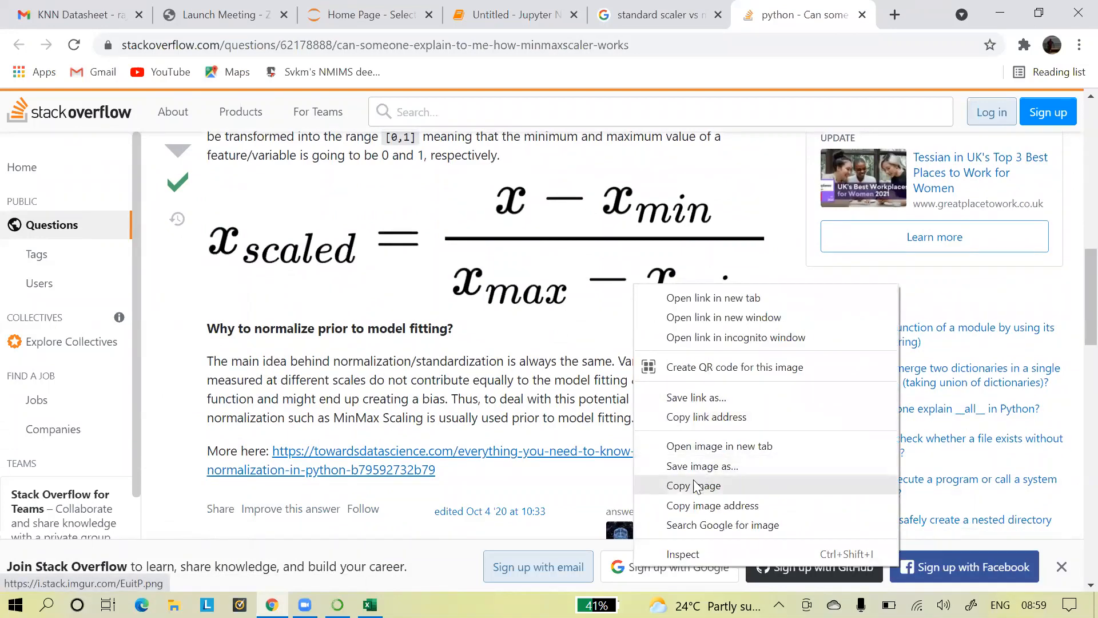
pyautogui.click(692, 489)
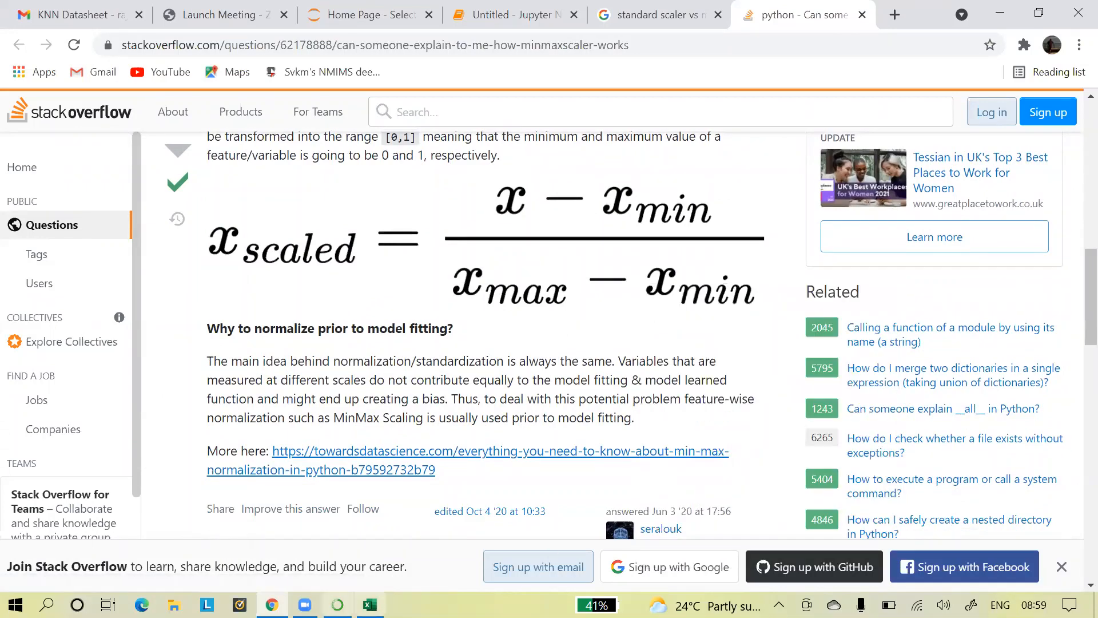
# Step: Switch to Excel and paste the copied min-max formula at cell P7 as Picture (PNG)
pyautogui.click(370, 605)
pyautogui.click(878, 300)
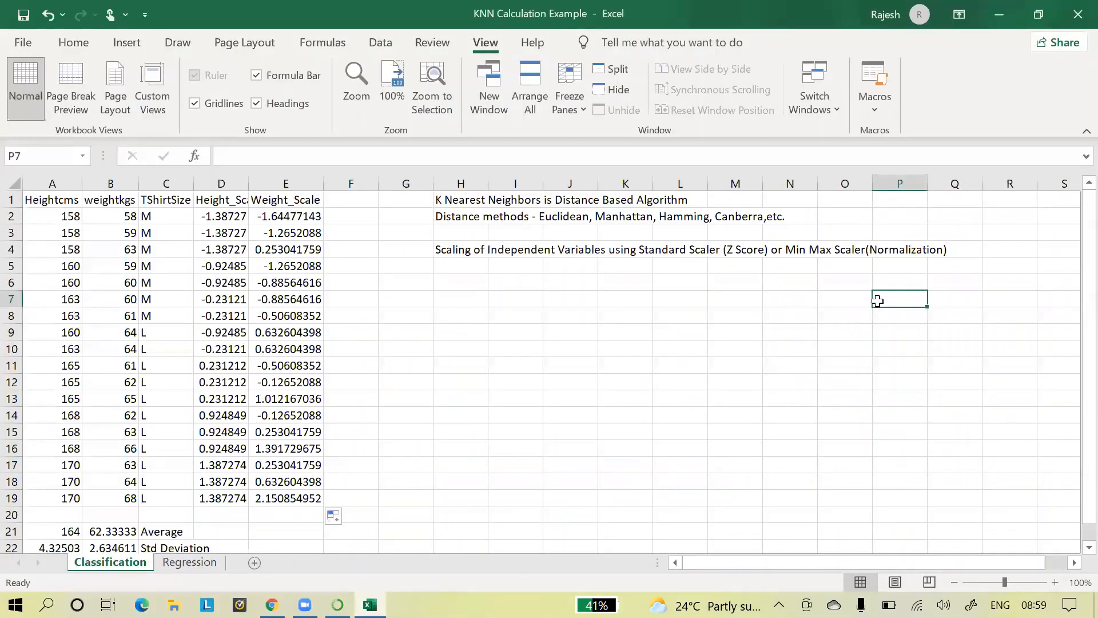
pyautogui.click(73, 43)
pyautogui.click(24, 109)
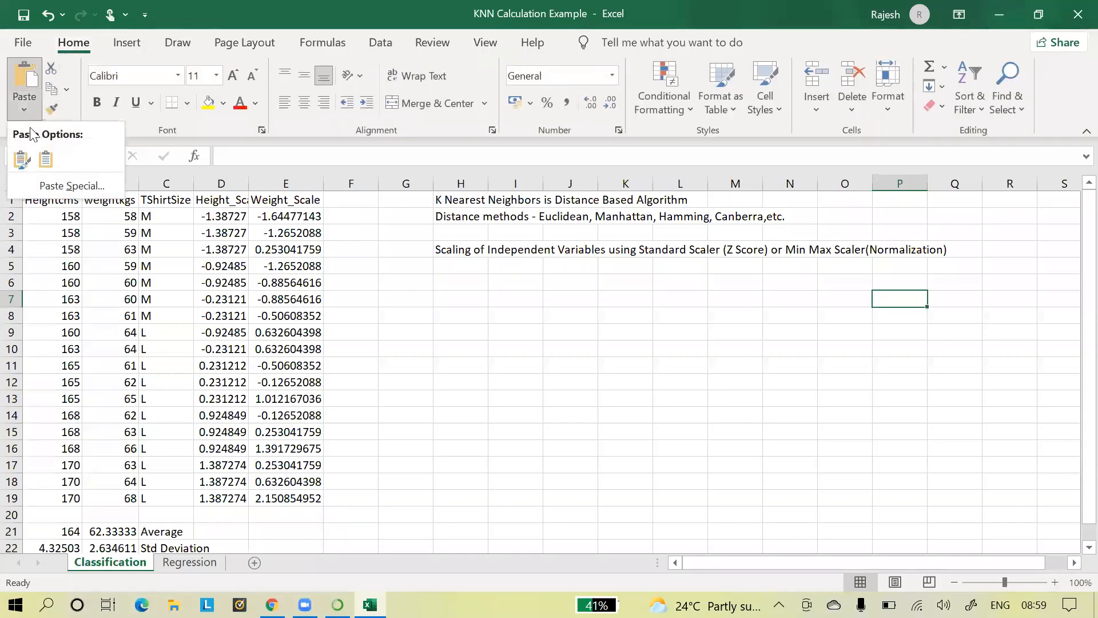
pyautogui.click(63, 186)
pyautogui.click(781, 480)
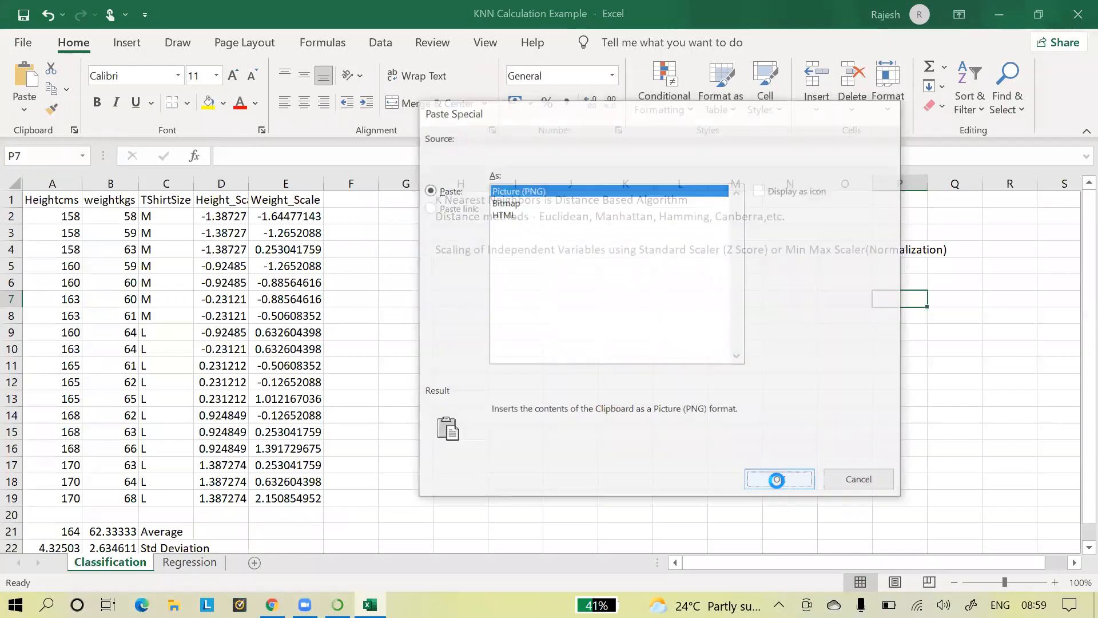
# Step: Shrink the min-max formula picture and place it under the scaling note in row 4, spanning about columns I to O
pyautogui.moveTo(930, 343); pyautogui.dragTo(1068, 377)
pyautogui.moveTo(651, 358); pyautogui.dragTo(605, 305)
pyautogui.moveTo(601, 259); pyautogui.dragTo(1021, 342)
pyautogui.moveTo(1032, 389); pyautogui.dragTo(569, 297)
pyautogui.click(601, 429)
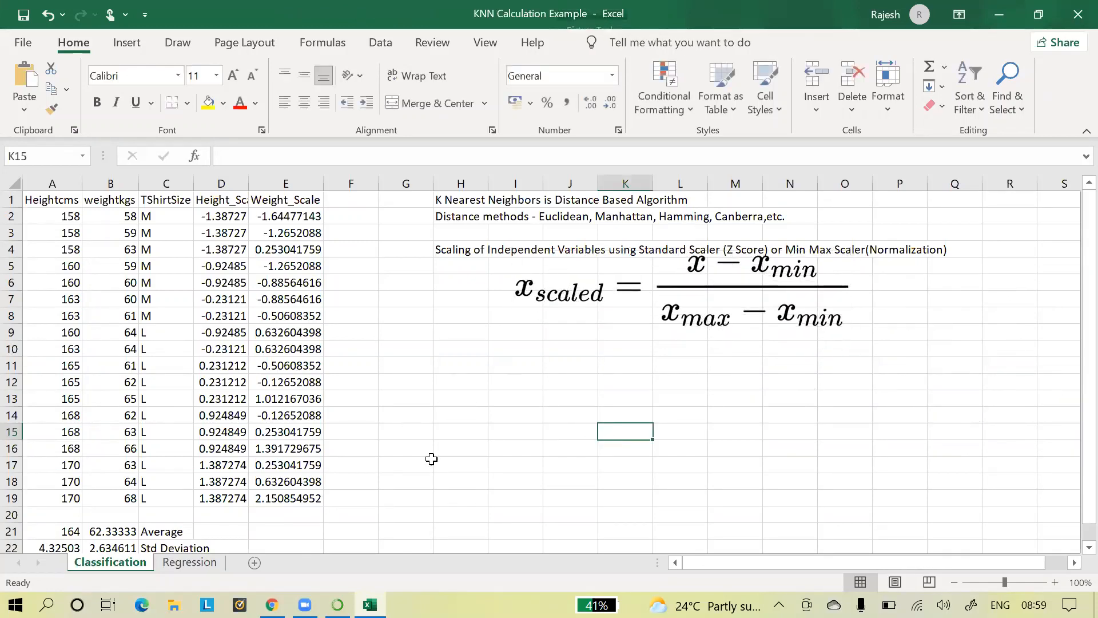
# Step: Switch back to Chrome, skim the rest of the MinMaxScaler question page and close it
pyautogui.click(272, 604)
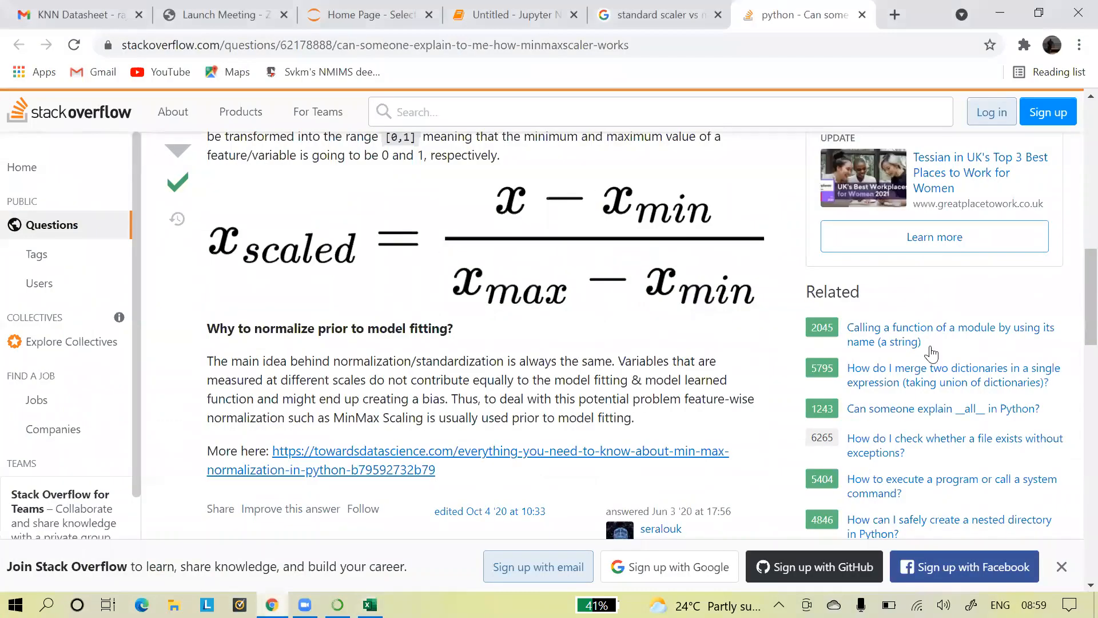
pyautogui.scroll(-7, 1071, 287)
pyautogui.moveTo(1071, 523); pyautogui.dragTo(1071, 199)
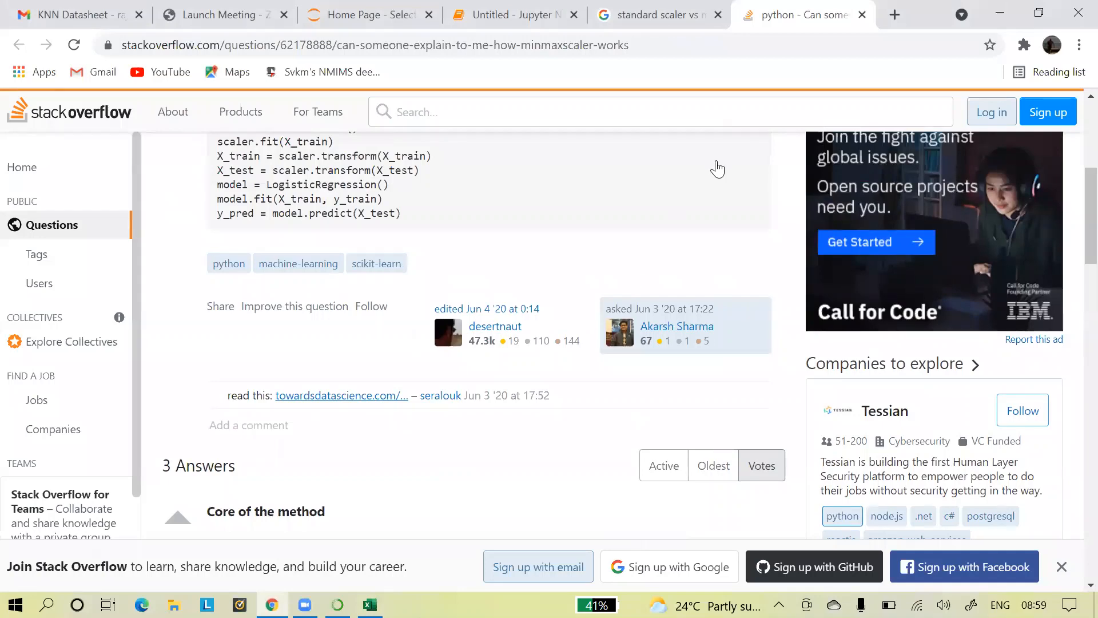
pyautogui.hotkey('ctrl', 'w')
# Step: Look through the image results for the standardization formula and open the Stack Overflow page "Can anyone explain me StandardScaler?"
pyautogui.scroll(-5, 1071, 332)
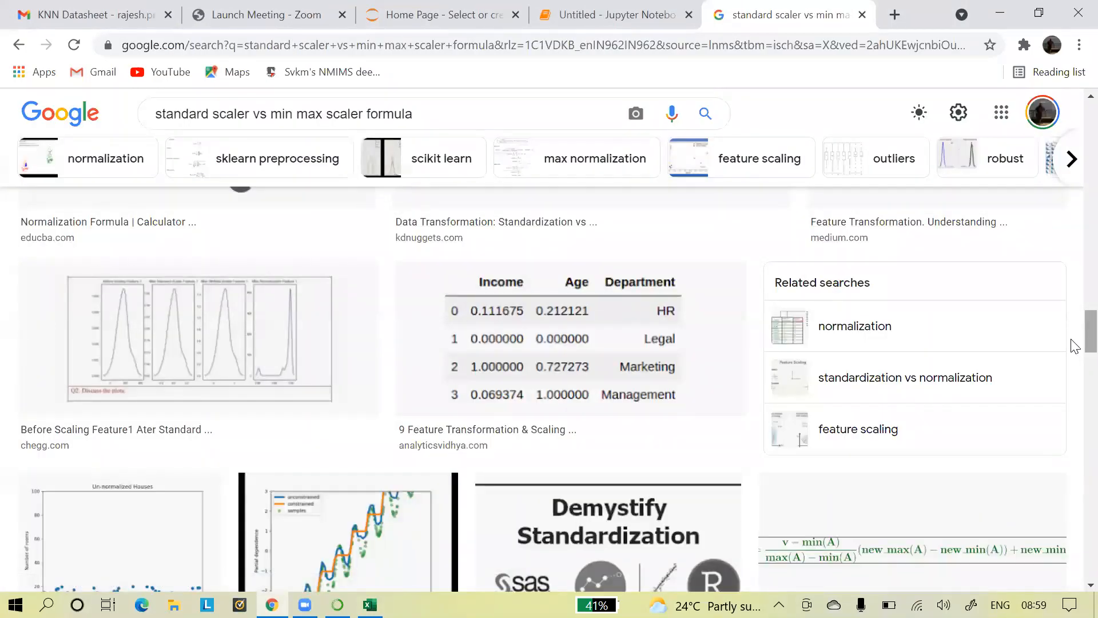
pyautogui.scroll(-8, 1074, 346)
pyautogui.scroll(6, 1071, 380)
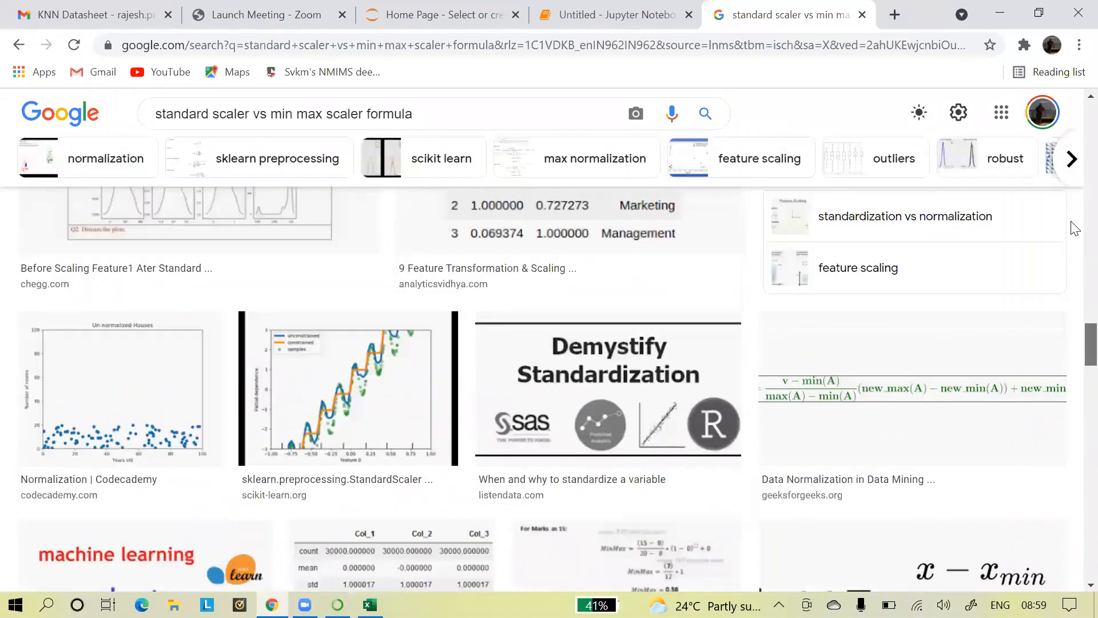
pyautogui.scroll(10, 1074, 228)
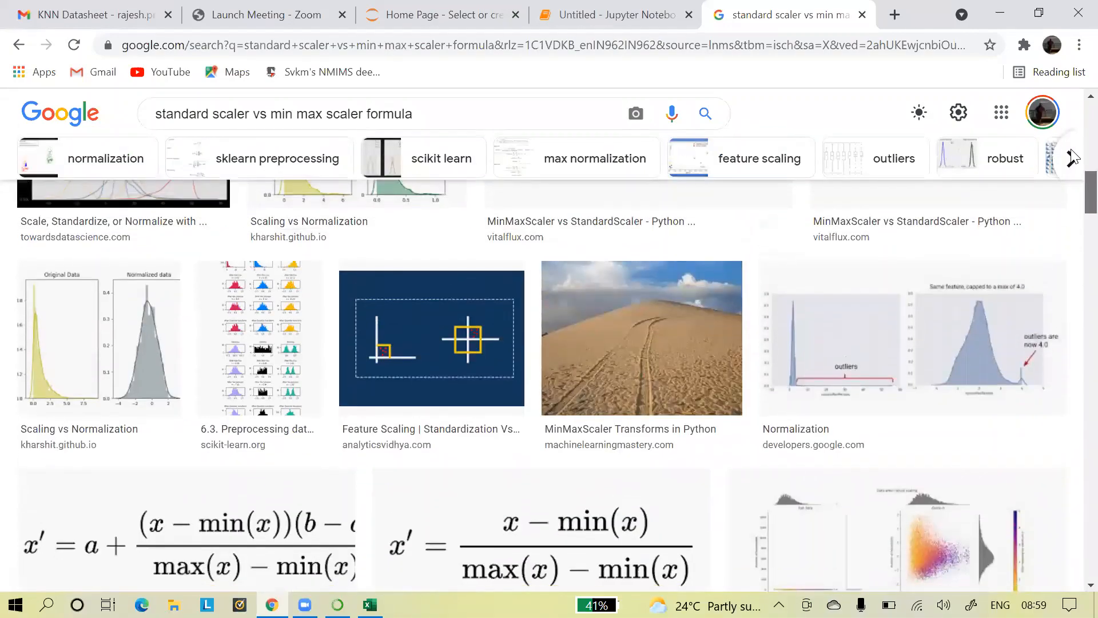
pyautogui.scroll(8, 1074, 149)
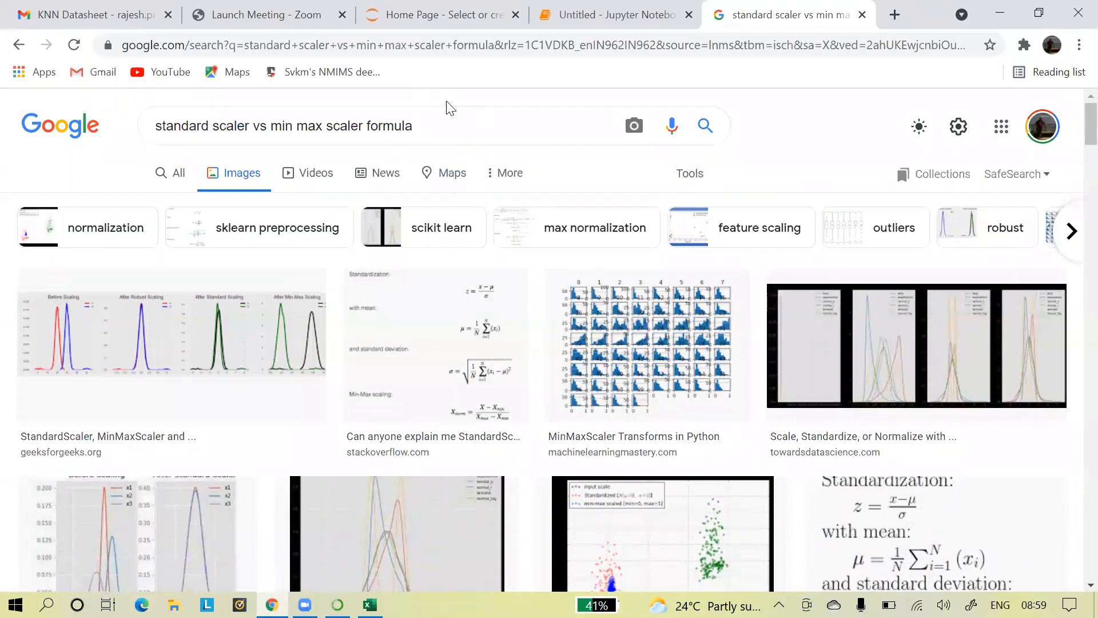
pyautogui.click(461, 360)
pyautogui.click(895, 320)
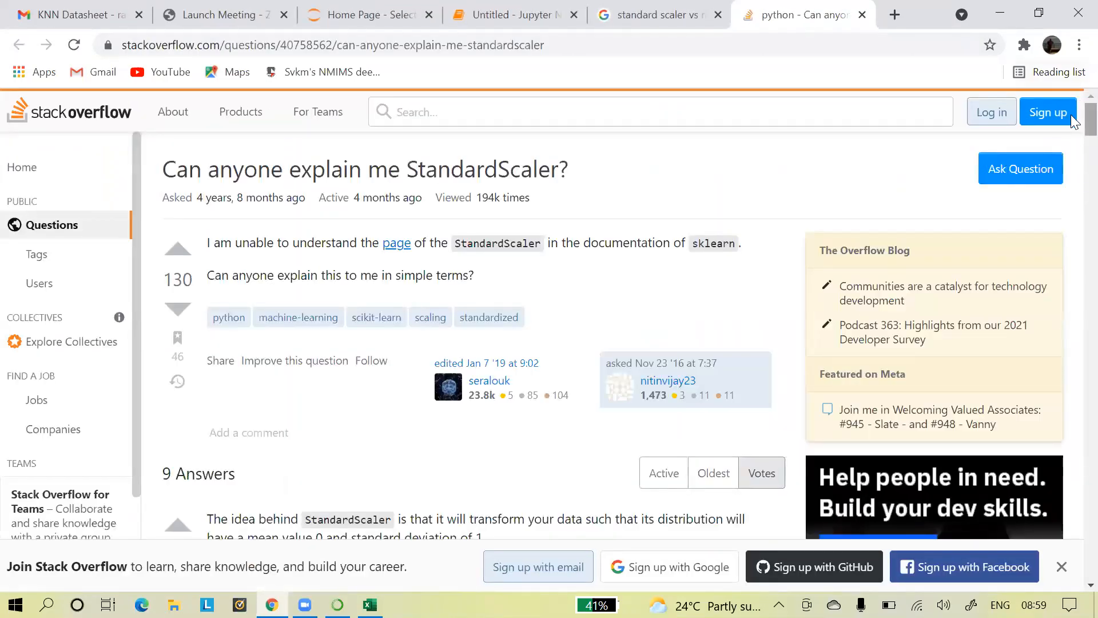
# Step: Open the standardization formula image under "The maths" in the StandardScaler answer and copy it
pyautogui.scroll(-7, 1075, 183)
pyautogui.scroll(-20, 1075, 179)
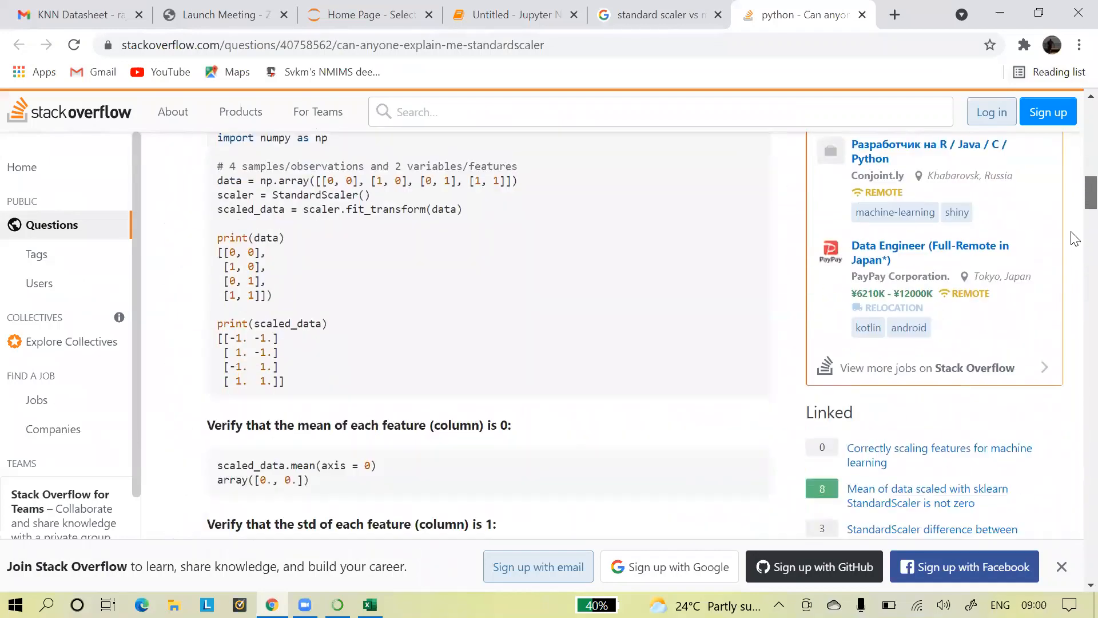
pyautogui.scroll(3, 698, 343)
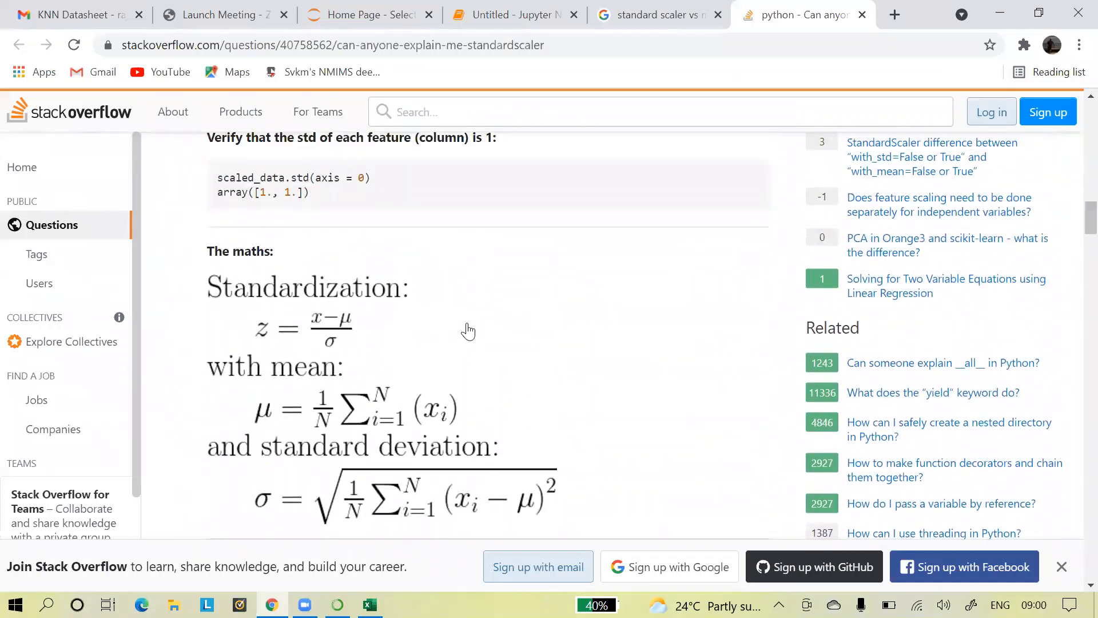
pyautogui.click(467, 323)
pyautogui.rightClick(467, 325)
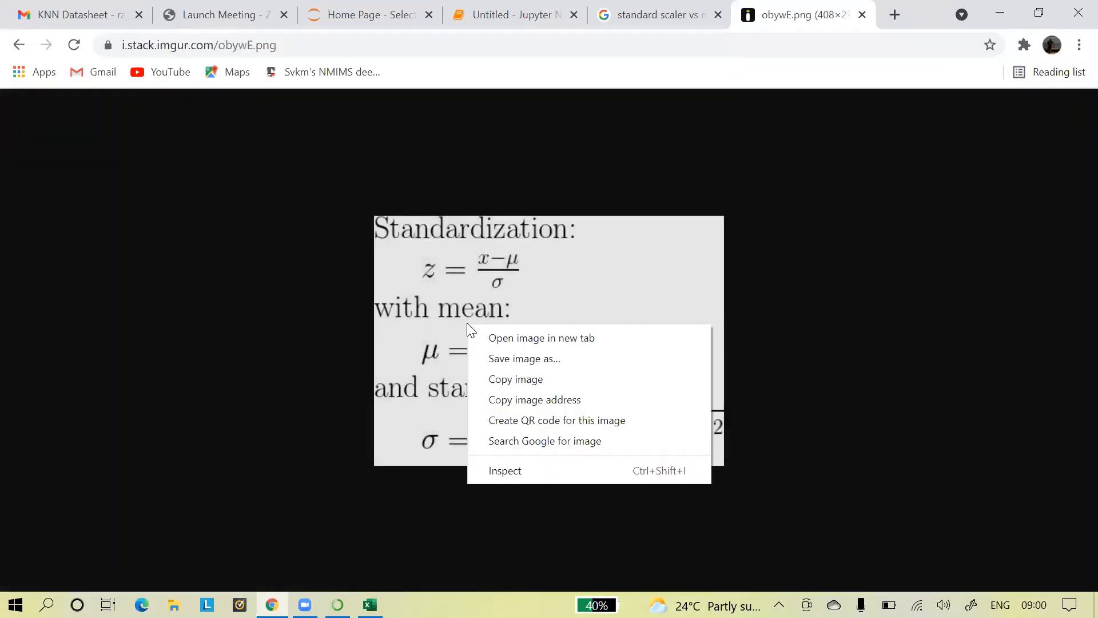
pyautogui.click(516, 380)
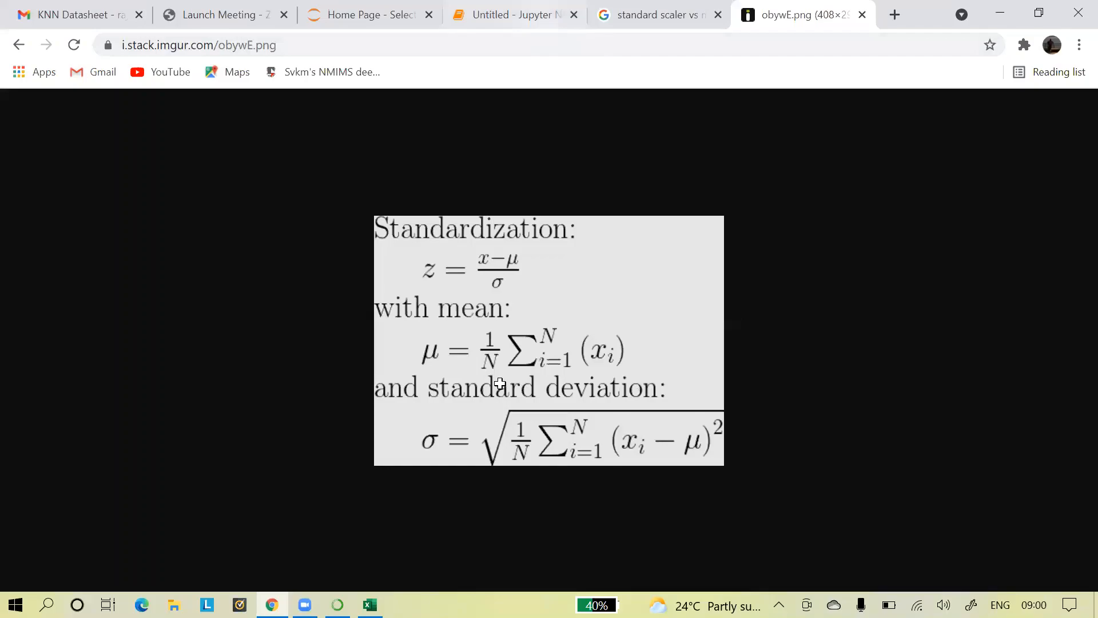
# Step: Switch to Excel and paste the copied standardization formula at cell K15 as Picture (PNG)
pyautogui.hotkey('alt', 'Tab')
pyautogui.click(23, 112)
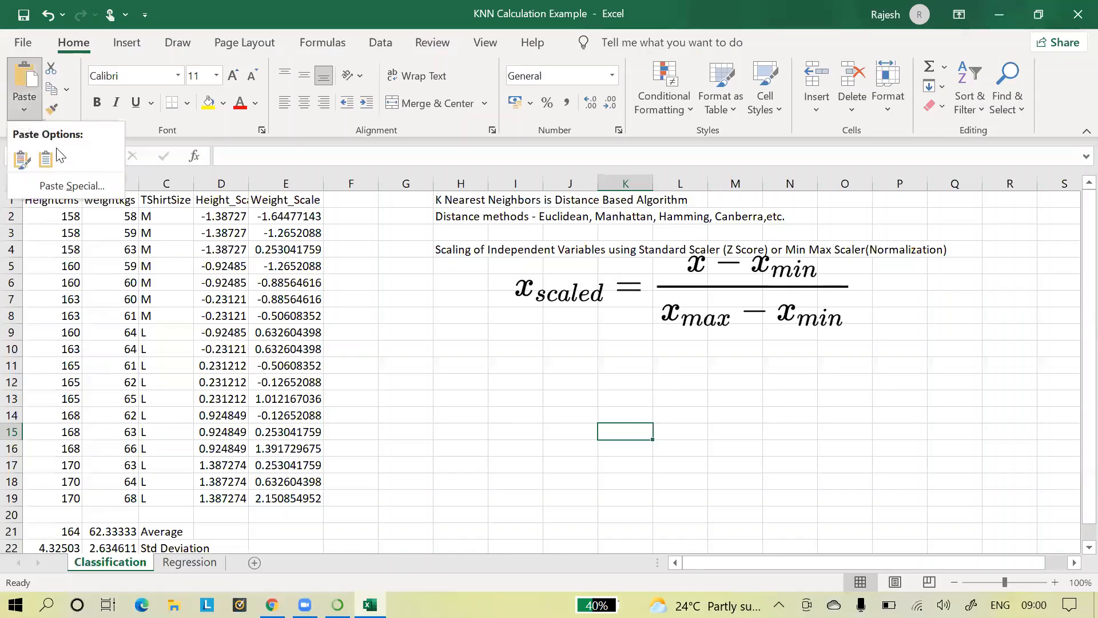
pyautogui.click(57, 180)
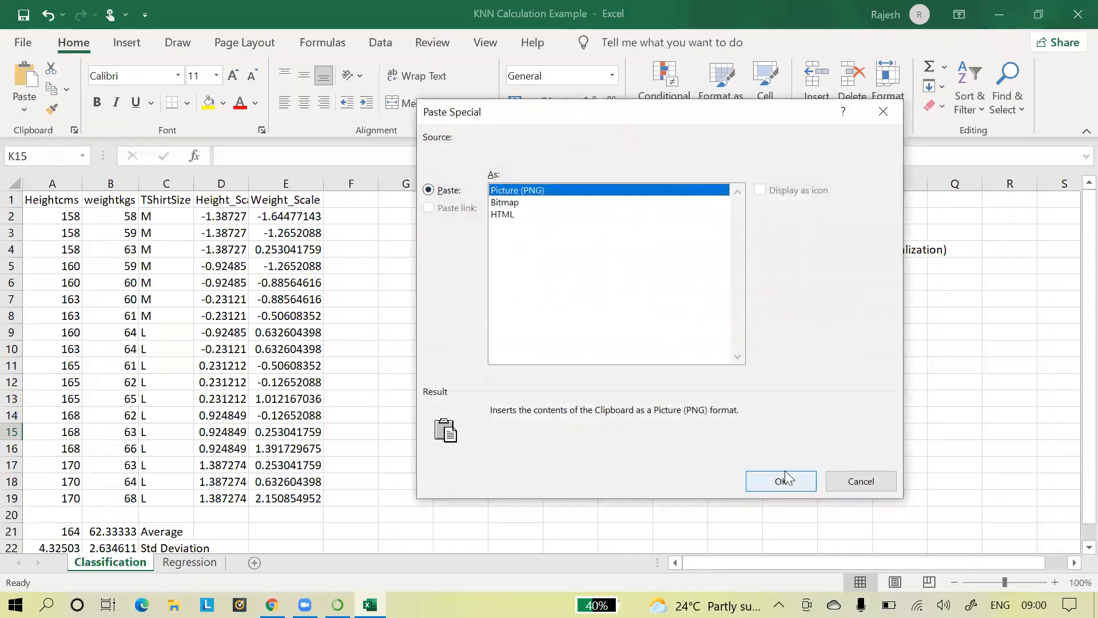
pyautogui.click(785, 480)
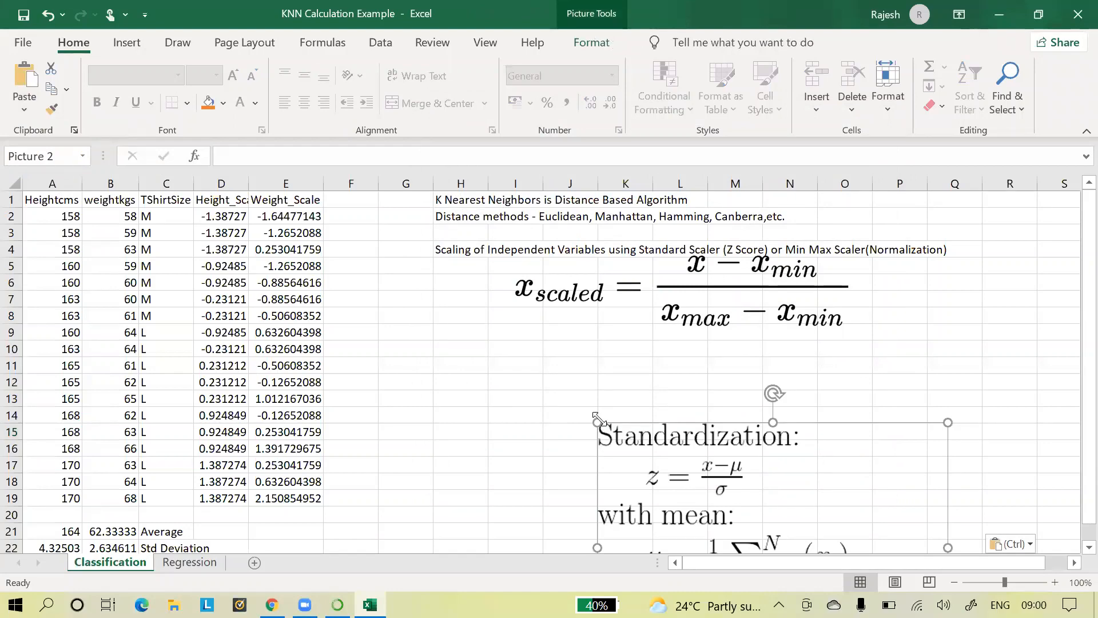
# Step: Shrink the standardization formula picture and place it beside the min-max formula, starting at about column P, row 5
pyautogui.moveTo(597, 421); pyautogui.dragTo(711, 504)
pyautogui.moveTo(828, 525); pyautogui.dragTo(988, 264)
pyautogui.click(785, 428)
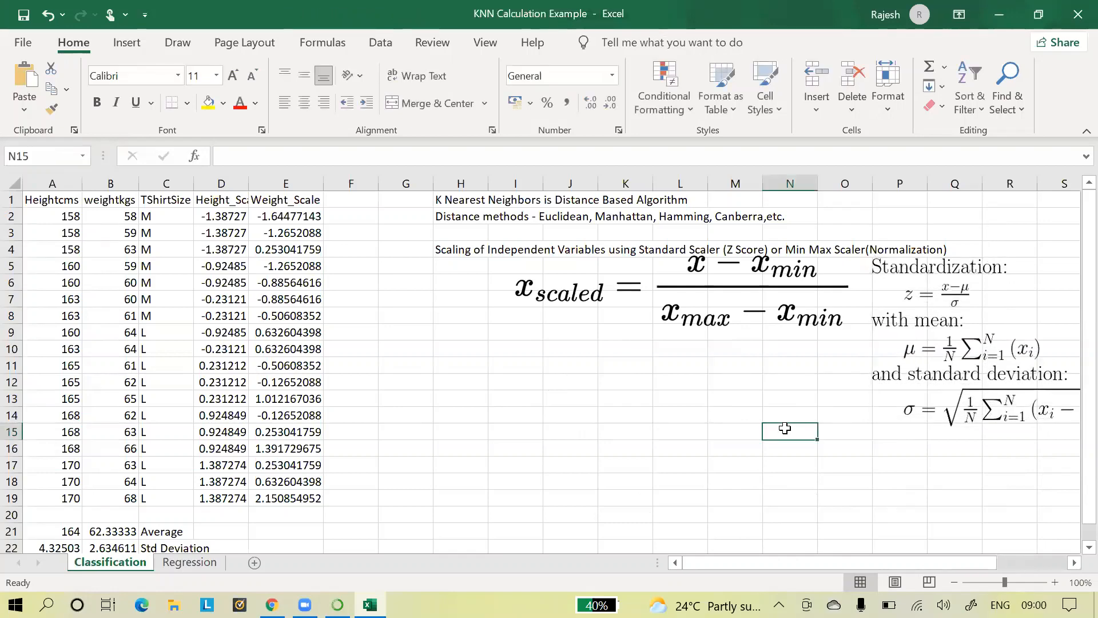
pyautogui.click(650, 314)
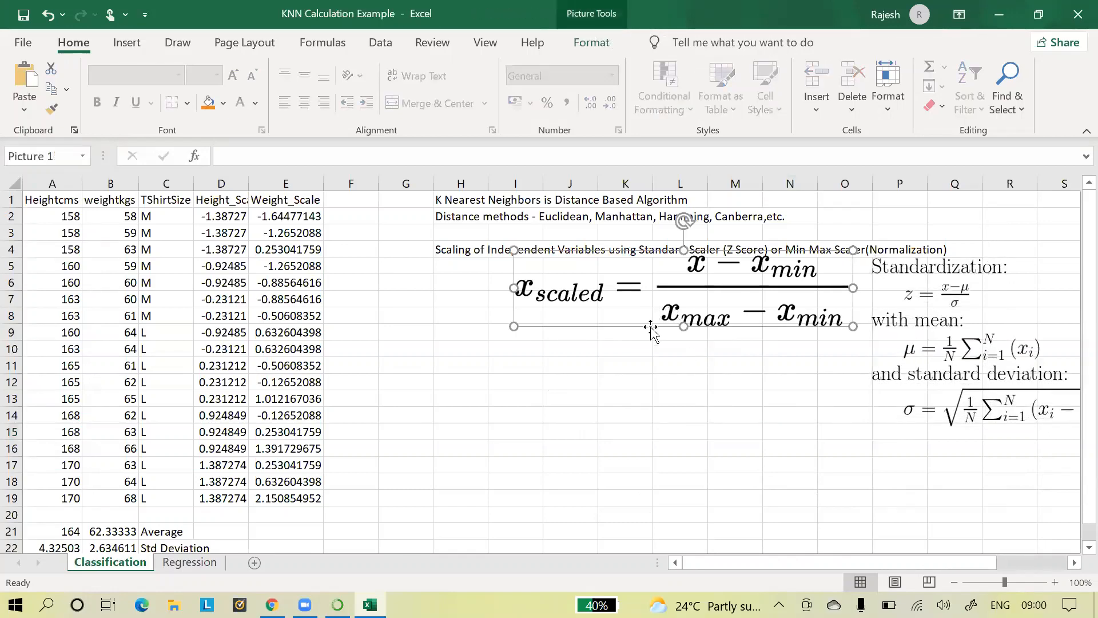
pyautogui.click(665, 396)
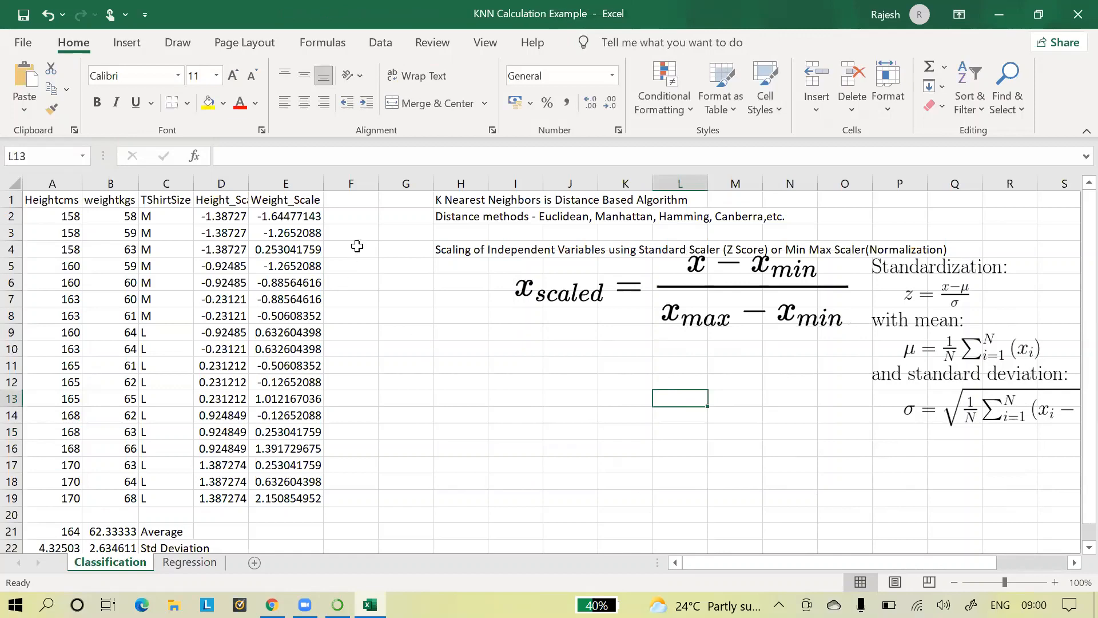
# Step: Switch to Chrome, leave the standardization formula image, and close the Stack Overflow page
pyautogui.click(271, 604)
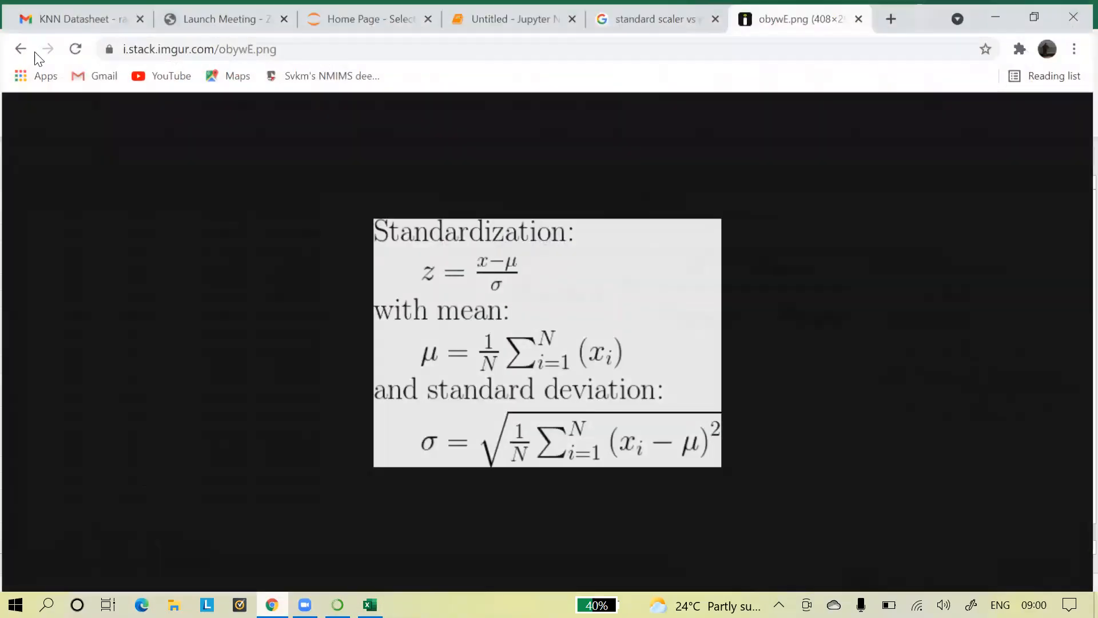
pyautogui.click(20, 49)
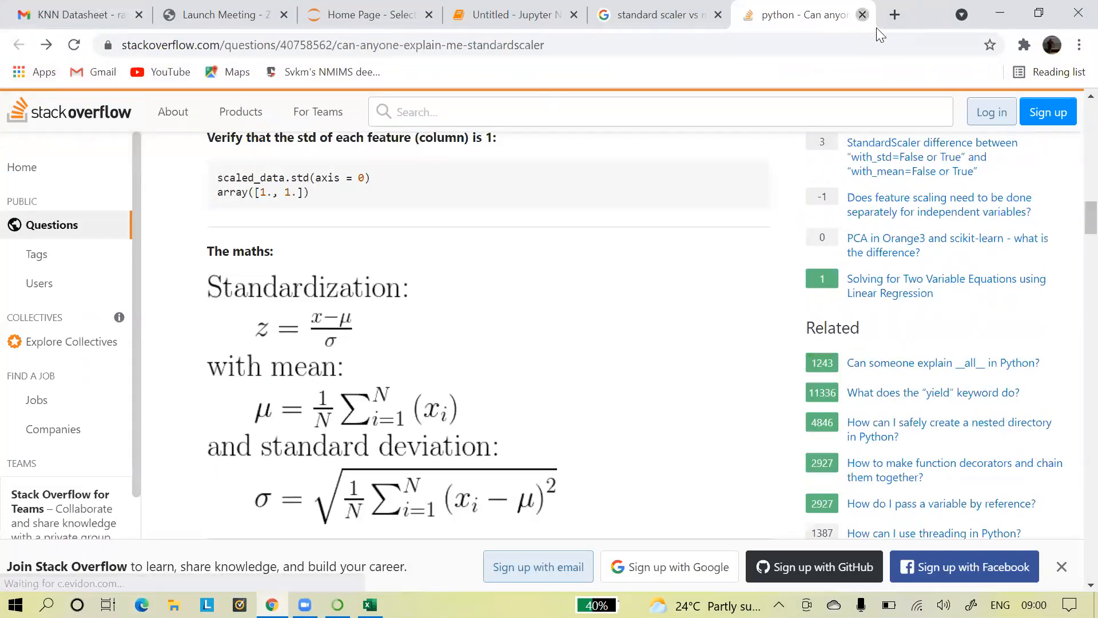
pyautogui.click(862, 15)
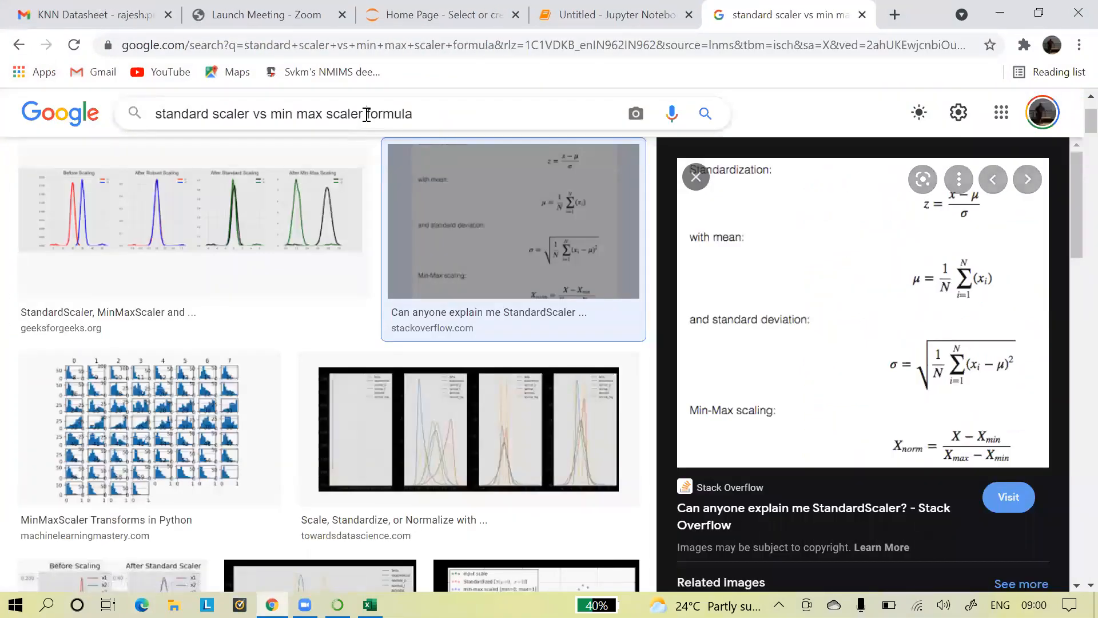
# Step: Search Google Images for "euclidean distance formula"
pyautogui.moveTo(367, 114); pyautogui.dragTo(135, 106)
pyautogui.write('W')
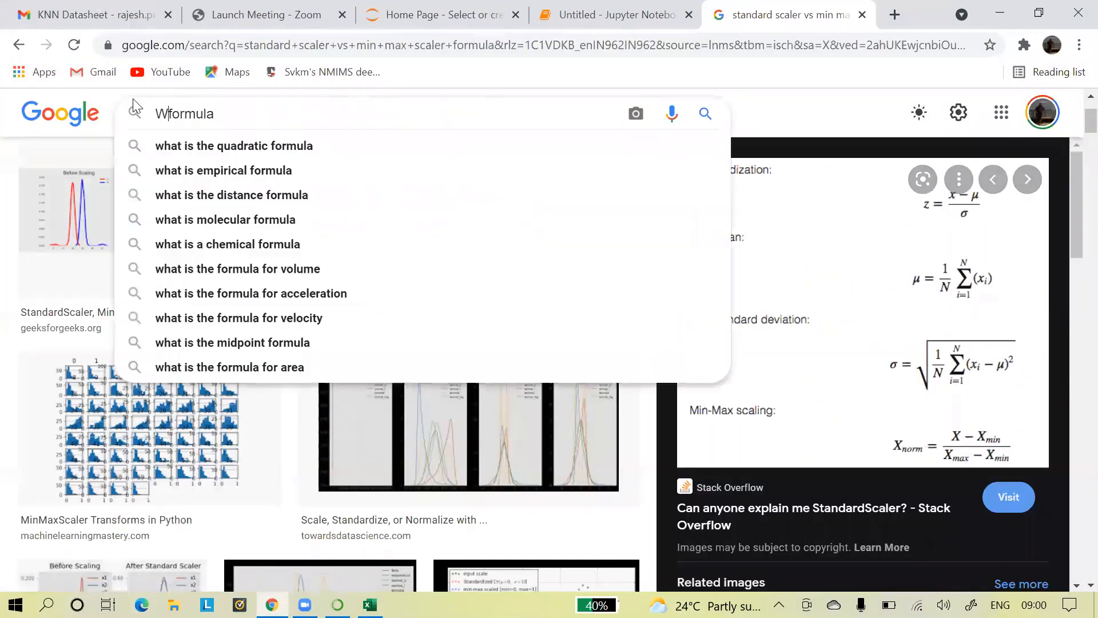
pyautogui.press('BackSpace')
pyautogui.write('Eu')
pyautogui.write('clidead')
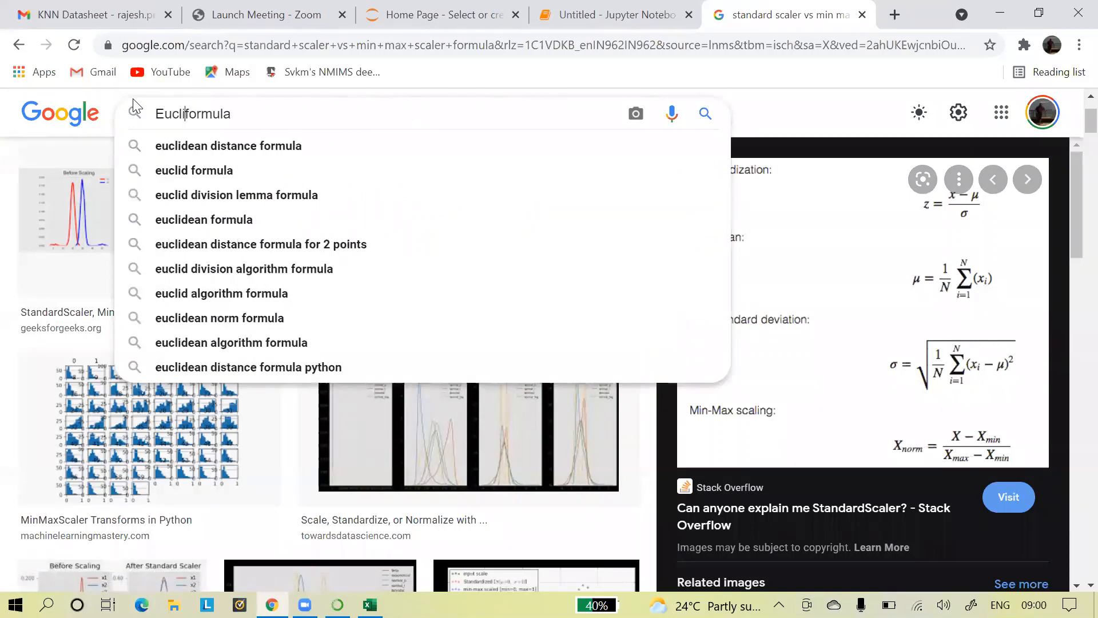
pyautogui.press('BackSpace')
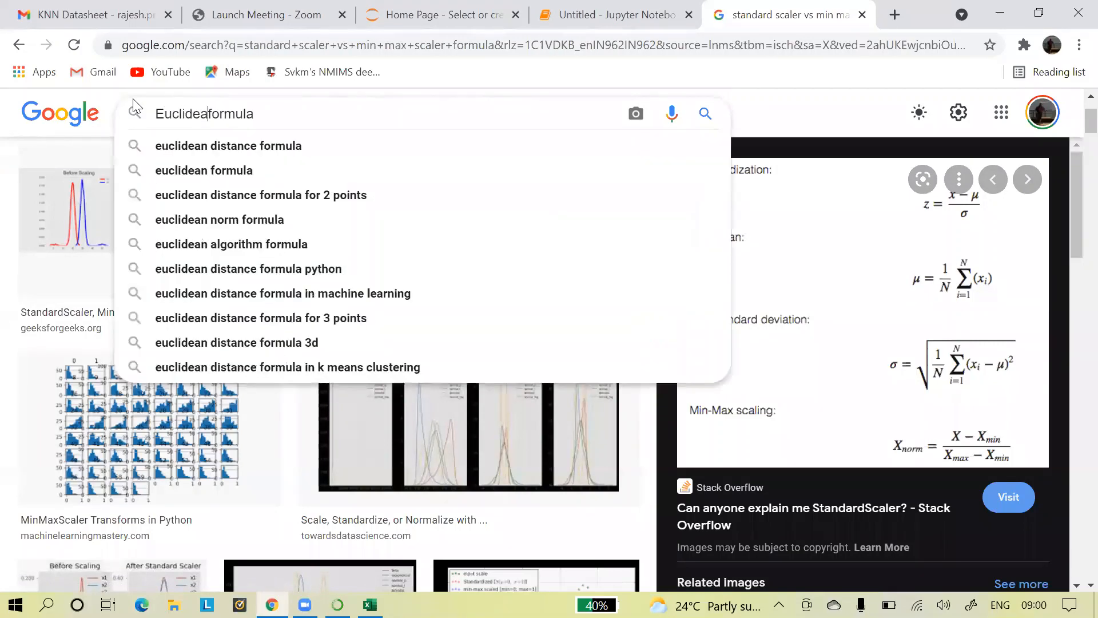
pyautogui.click(269, 145)
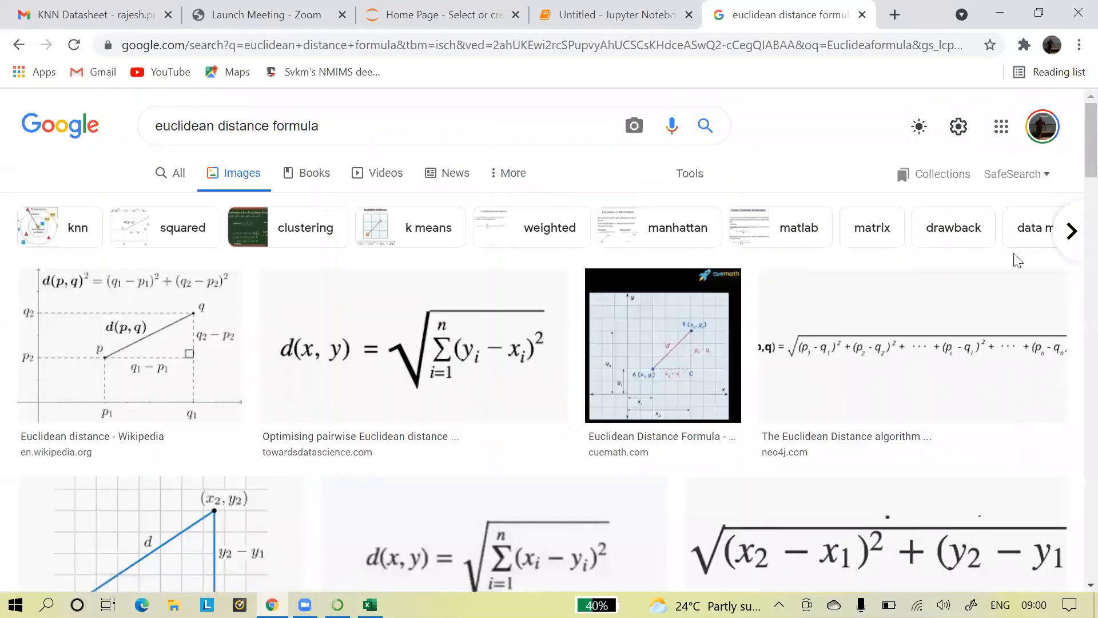
# Step: Open neo4j's "The Euclidean Distance algorithm" page from the image results and copy the formula image under "History and explanation"
pyautogui.click(937, 333)
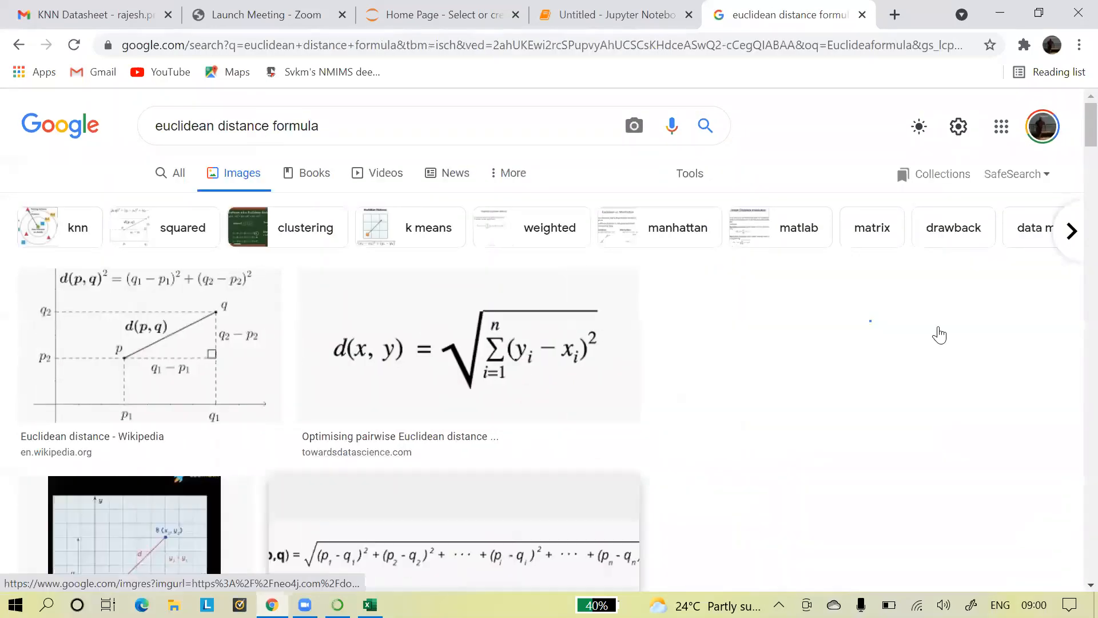
pyautogui.click(838, 230)
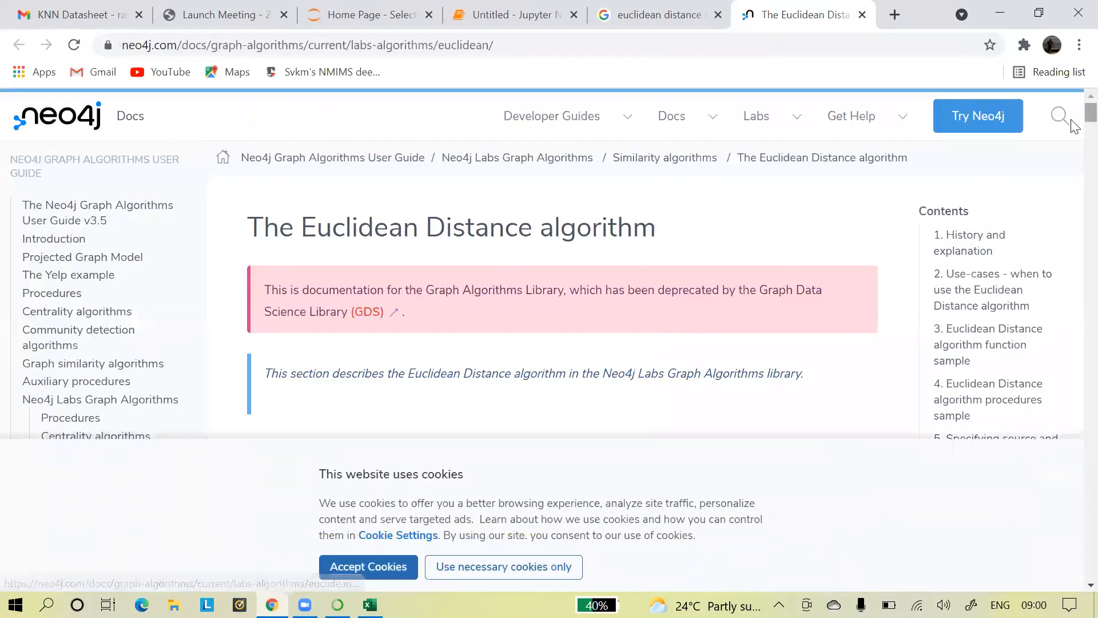
pyautogui.scroll(-5, 1074, 153)
pyautogui.scroll(-5, 1074, 153)
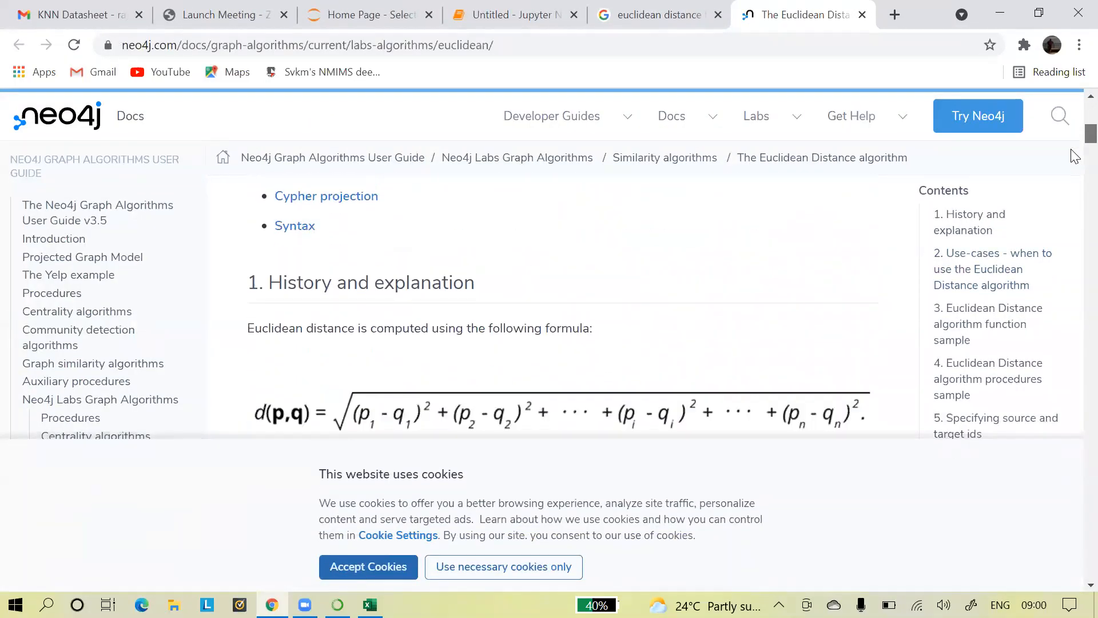
pyautogui.scroll(3, 1074, 150)
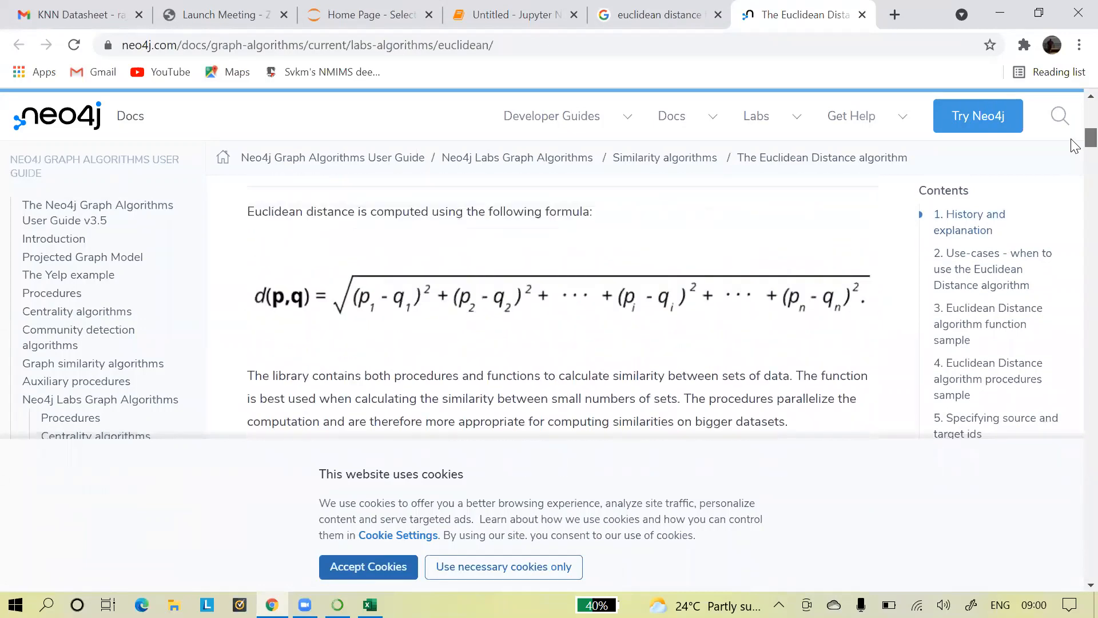
pyautogui.click(678, 302)
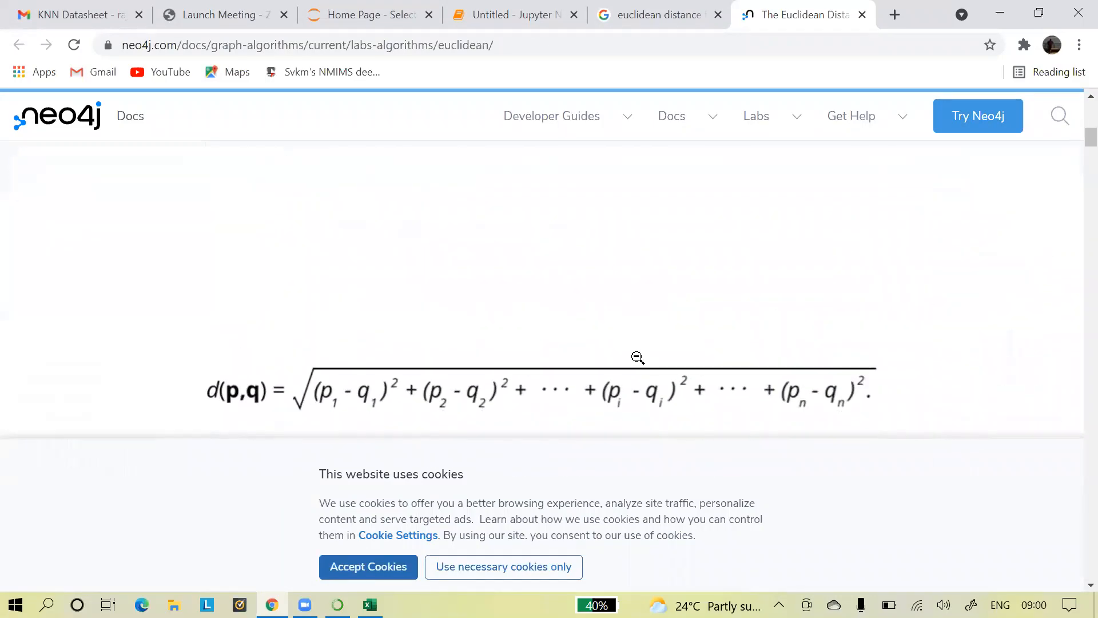
pyautogui.rightClick(637, 358)
pyautogui.click(707, 412)
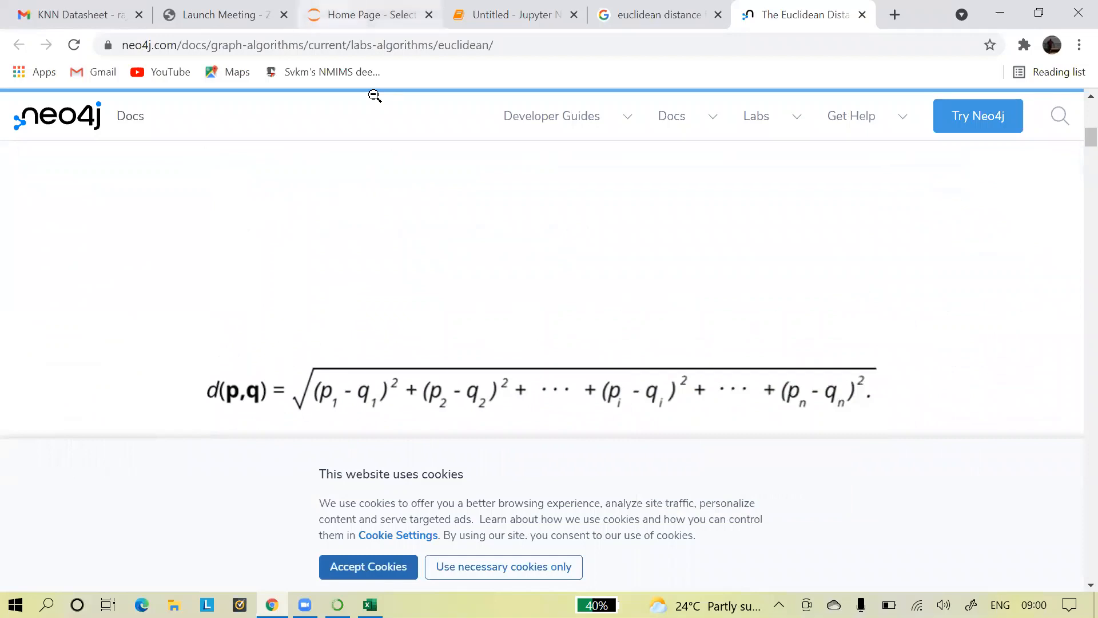
# Step: Return to Excel, paste the Euclidean distance formula at J15, and shrink it into place below the min-max formula, starting at about column I, row 15
pyautogui.click(1000, 13)
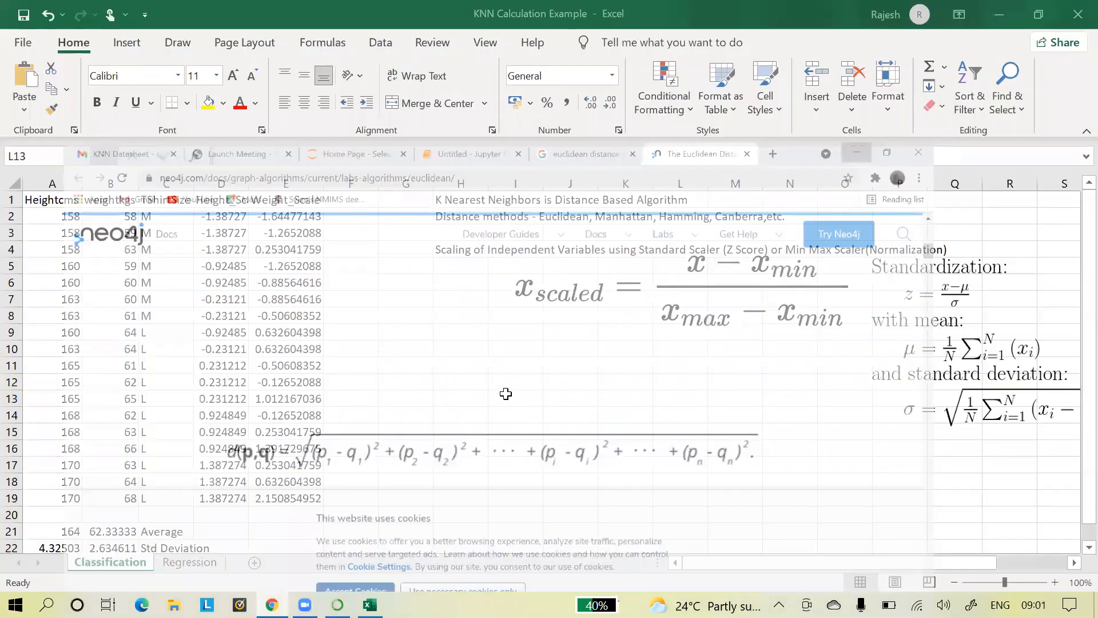
pyautogui.click(579, 427)
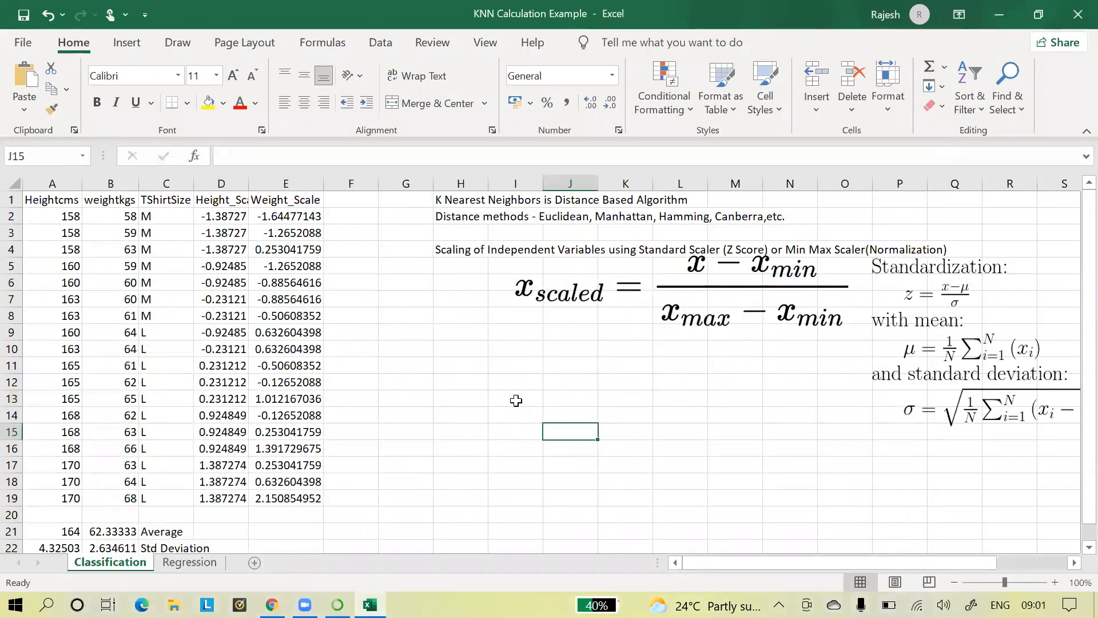
pyautogui.click(21, 110)
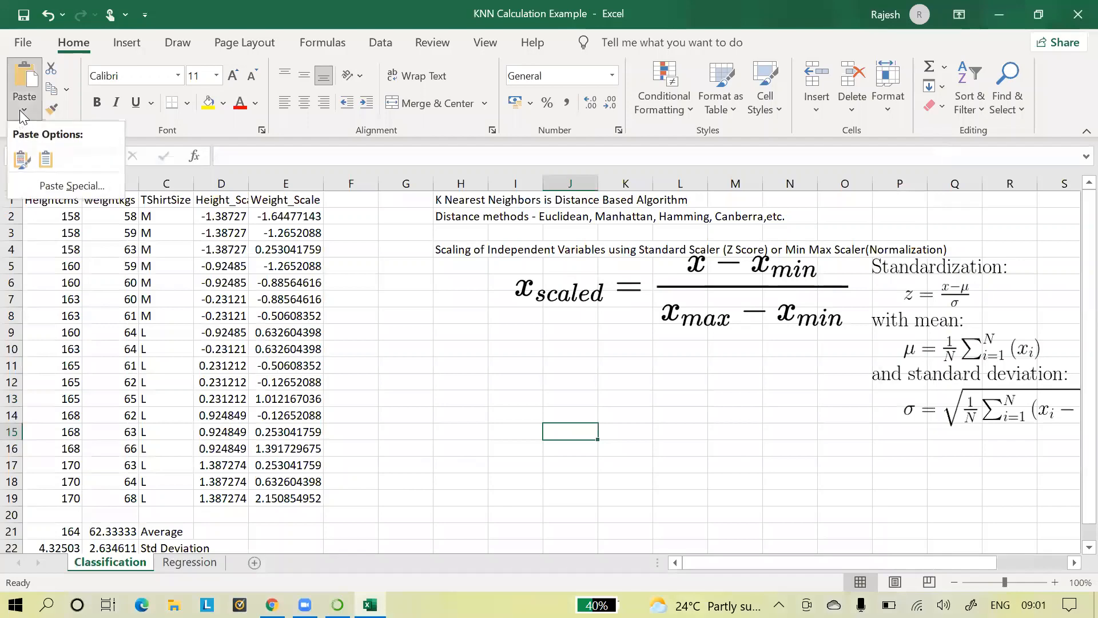
pyautogui.click(46, 185)
pyautogui.click(780, 479)
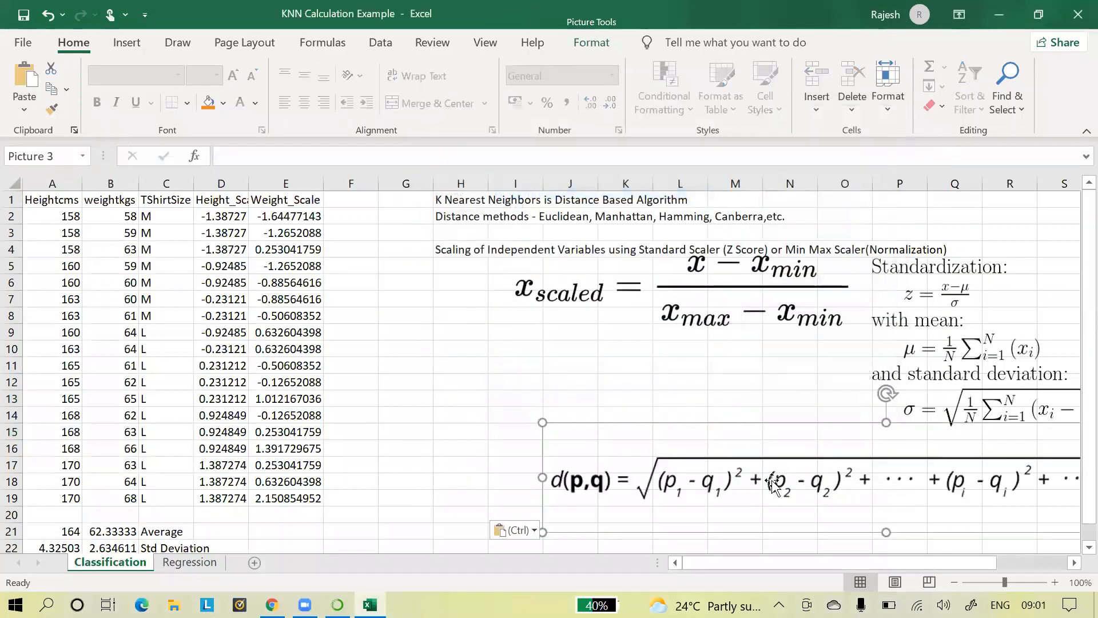
pyautogui.moveTo(542, 423); pyautogui.dragTo(794, 462)
pyautogui.moveTo(948, 499); pyautogui.dragTo(669, 428)
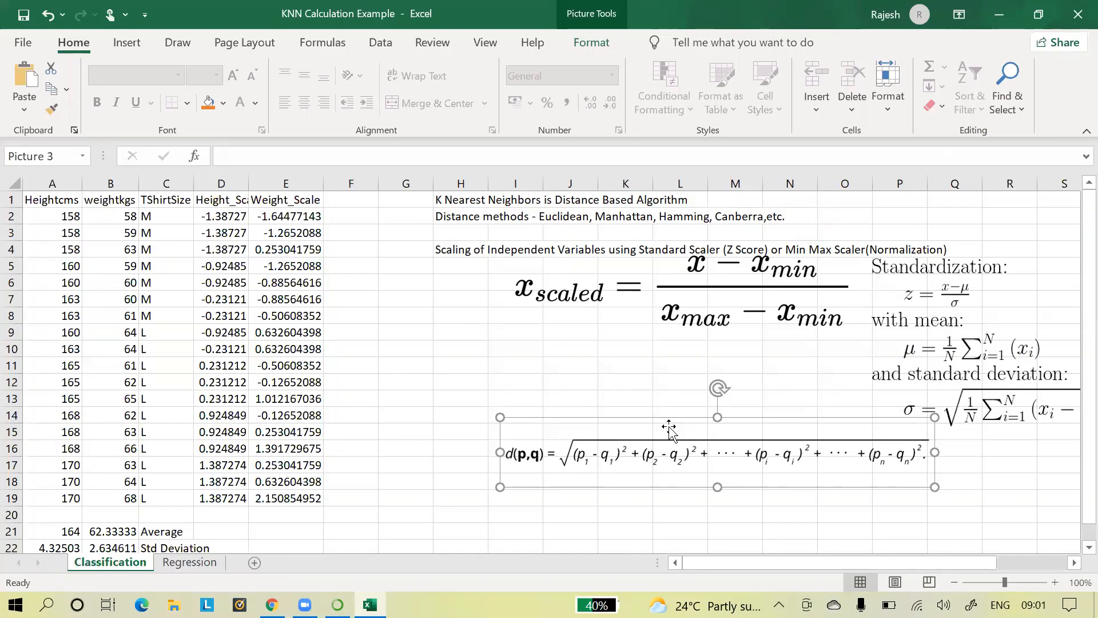
# Step: Insert an empty column before column H, which holds the K Nearest Neighbors notes
pyautogui.click(465, 185)
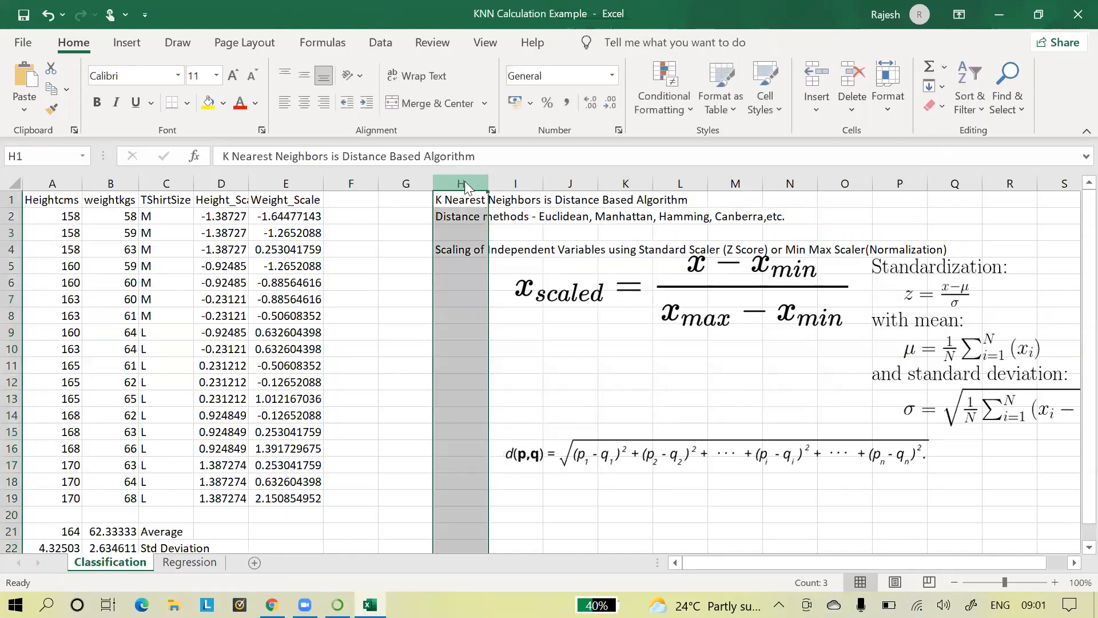
pyautogui.rightClick(465, 186)
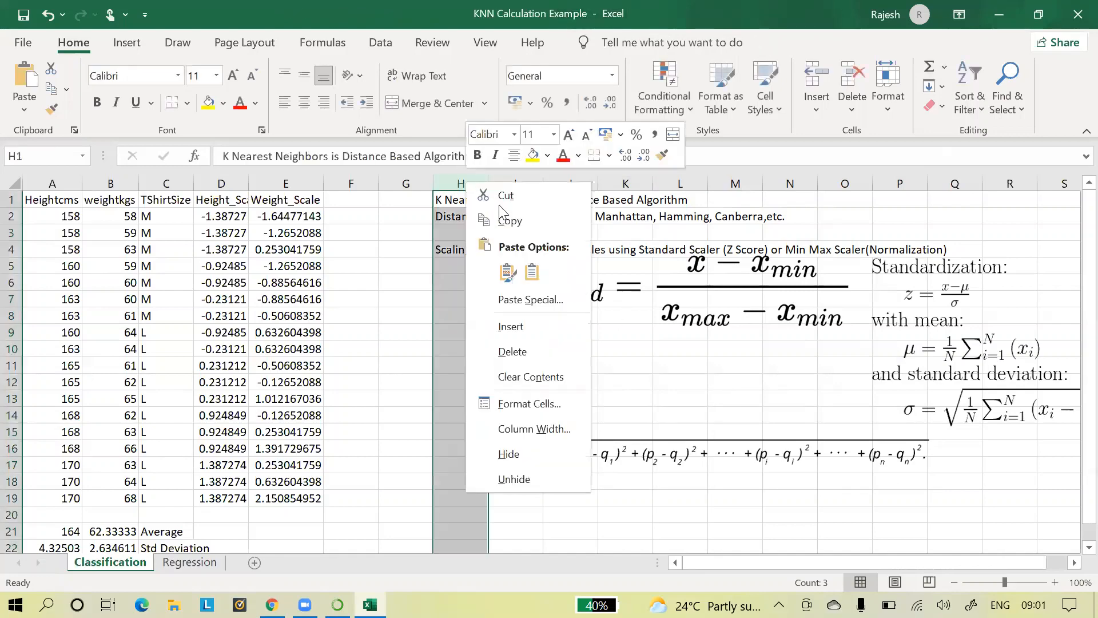
pyautogui.click(546, 326)
pyautogui.click(539, 430)
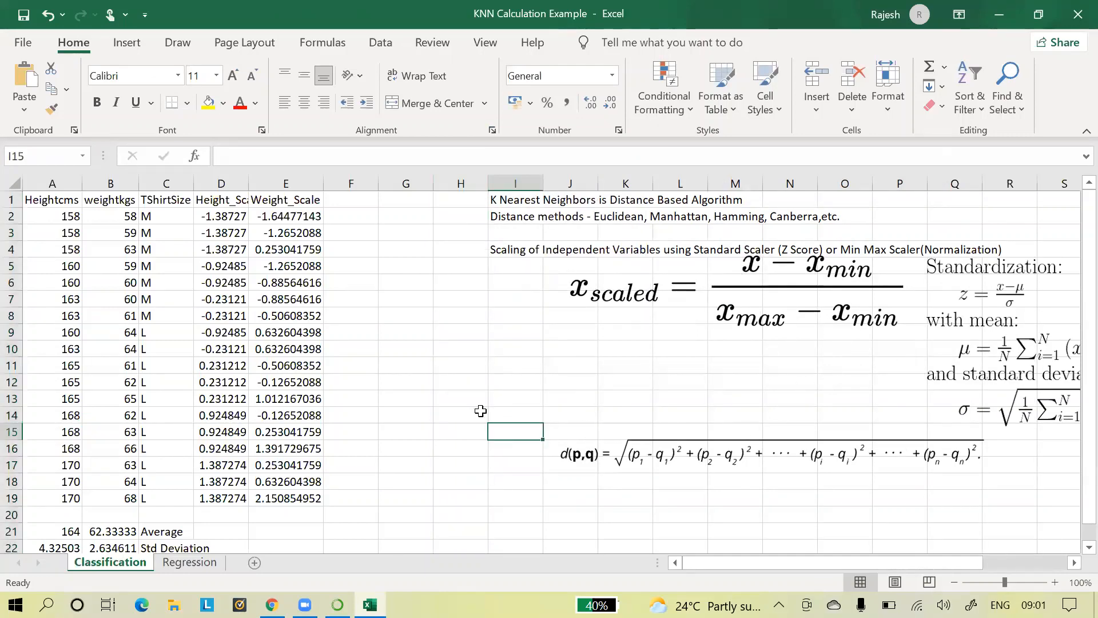
# Step: Enter the heading "New Observation to Predict" in cell H9
pyautogui.click(461, 332)
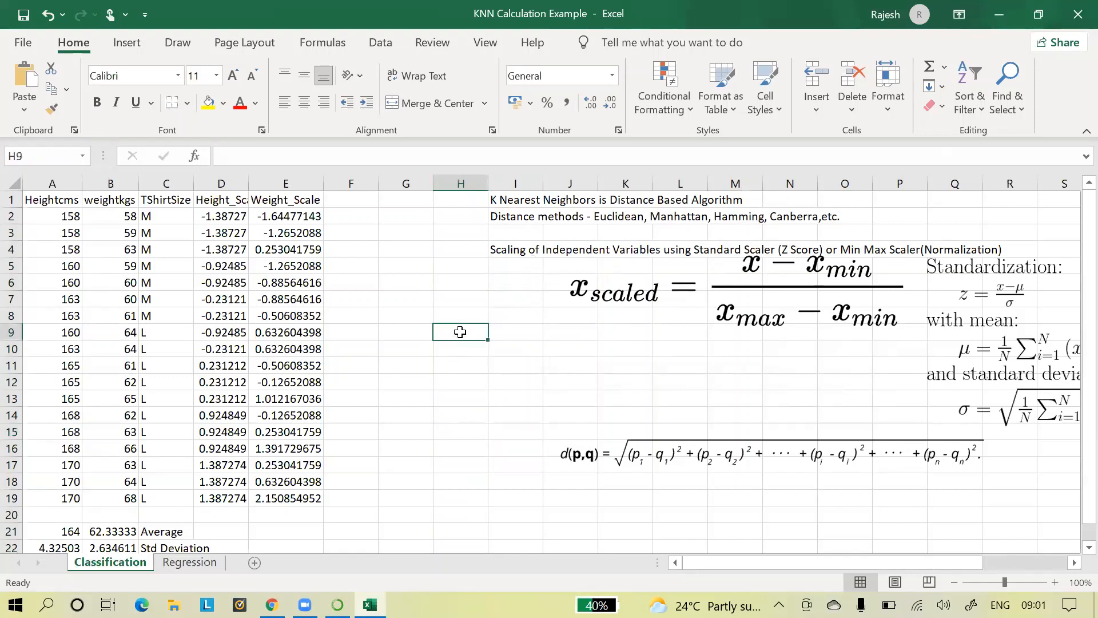
pyautogui.write('N')
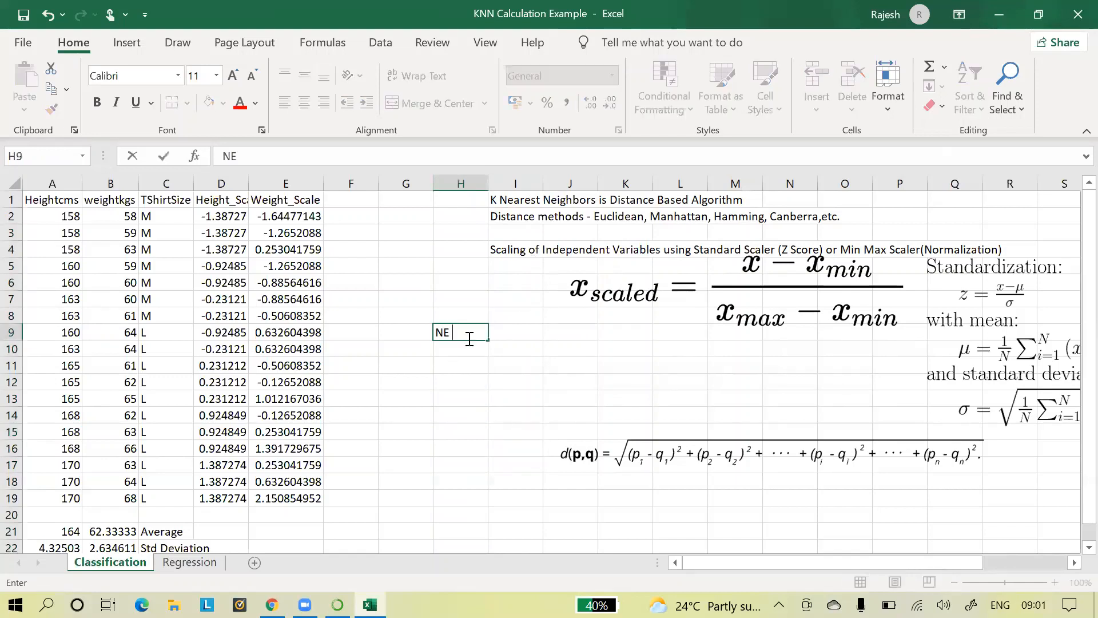
pyautogui.write('ew Observa')
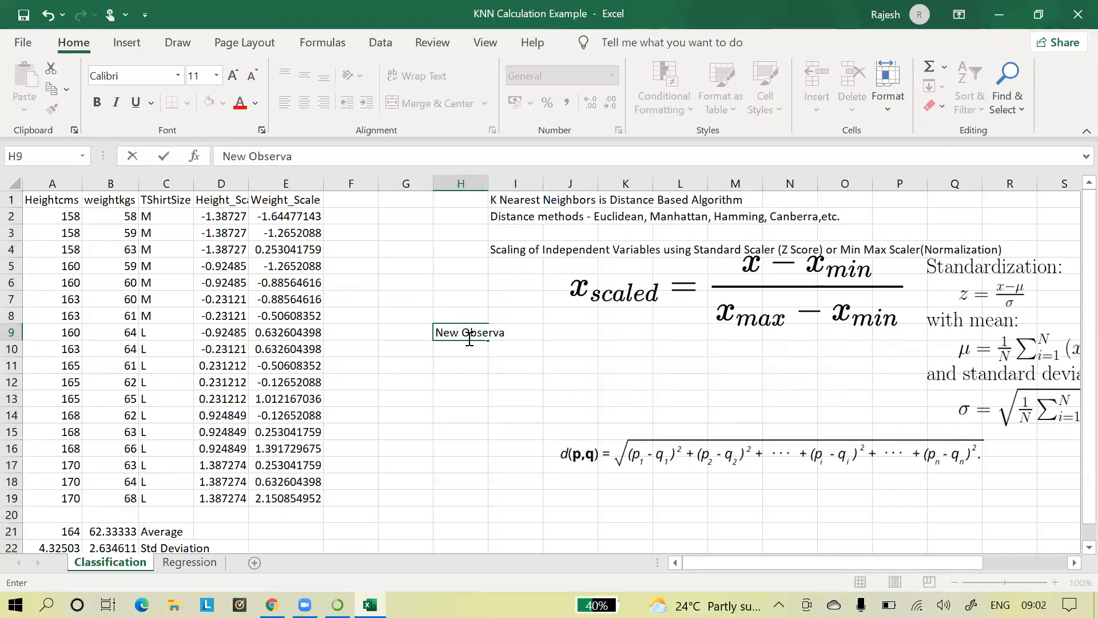
pyautogui.write('tion to Predict')
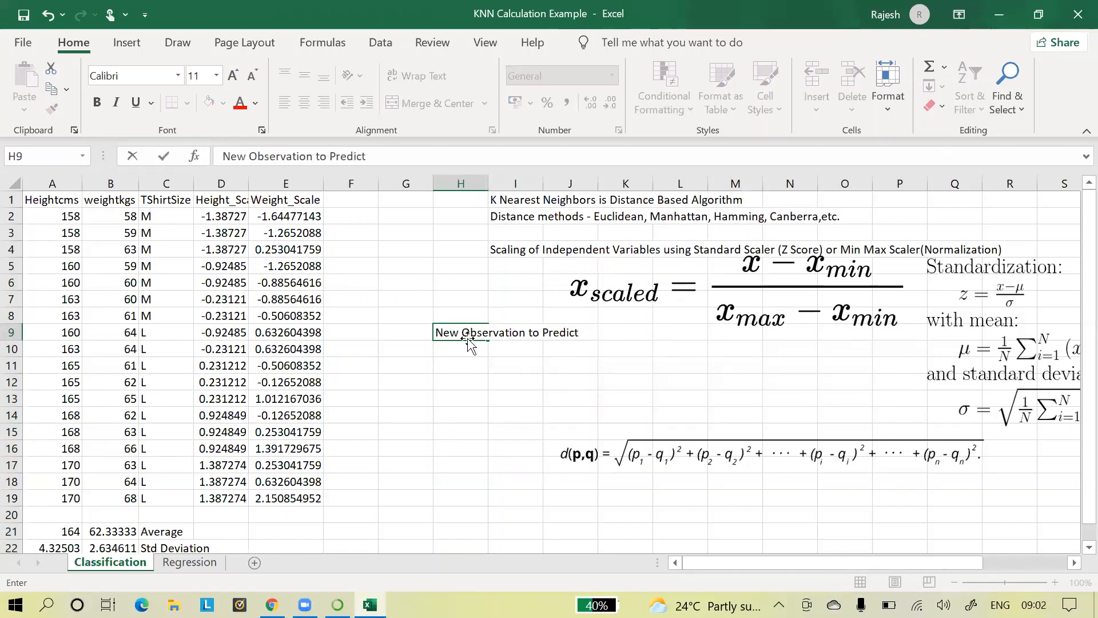
pyautogui.click(469, 344)
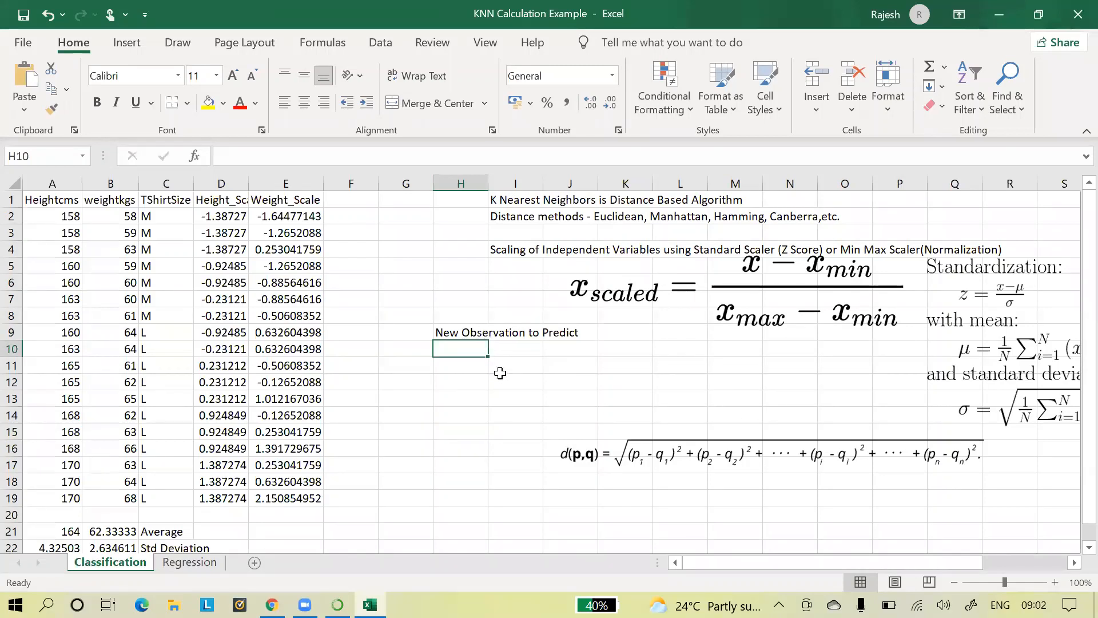
# Step: Add the new observation's values under the heading: "Height" with 161 in H10:H11 and "Weight" with 61 in I10:I11
pyautogui.write('Height')
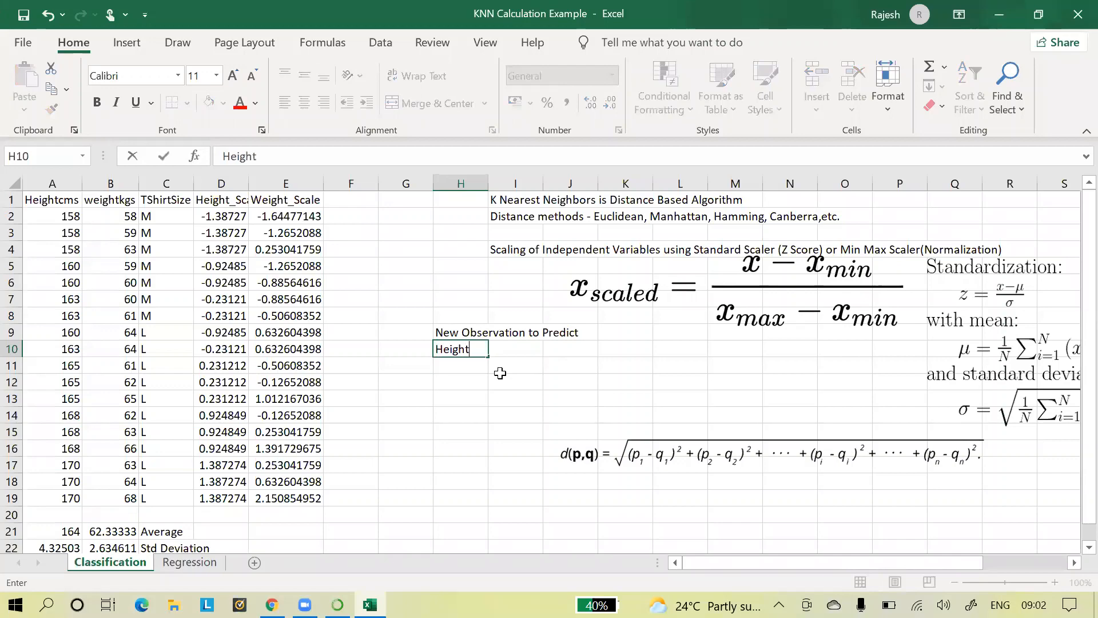
pyautogui.press('Return')
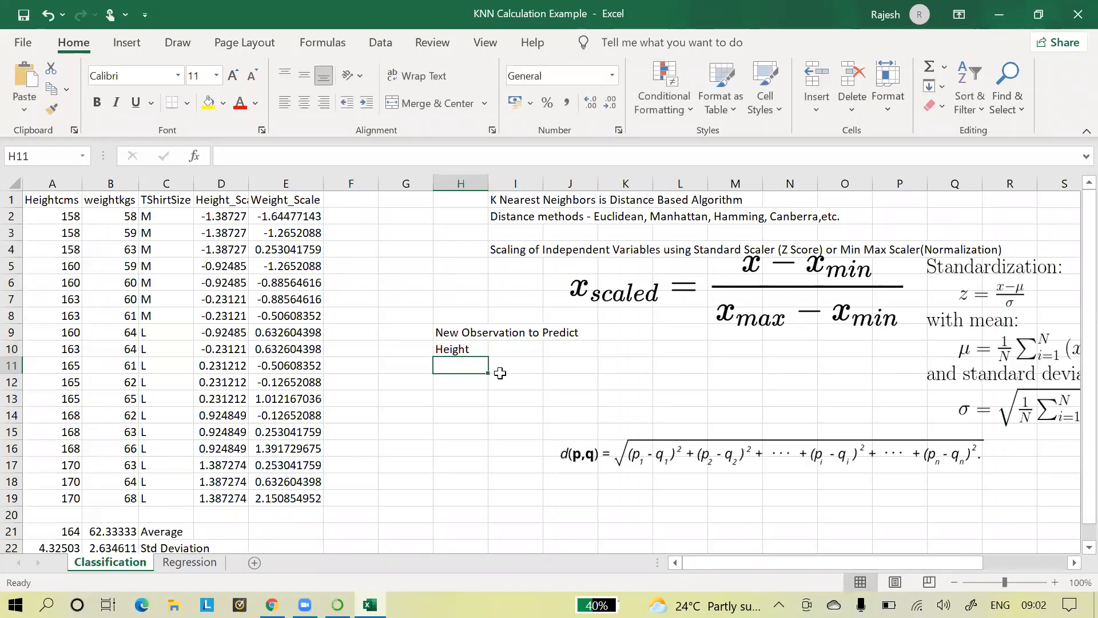
pyautogui.write('161')
pyautogui.click(501, 373)
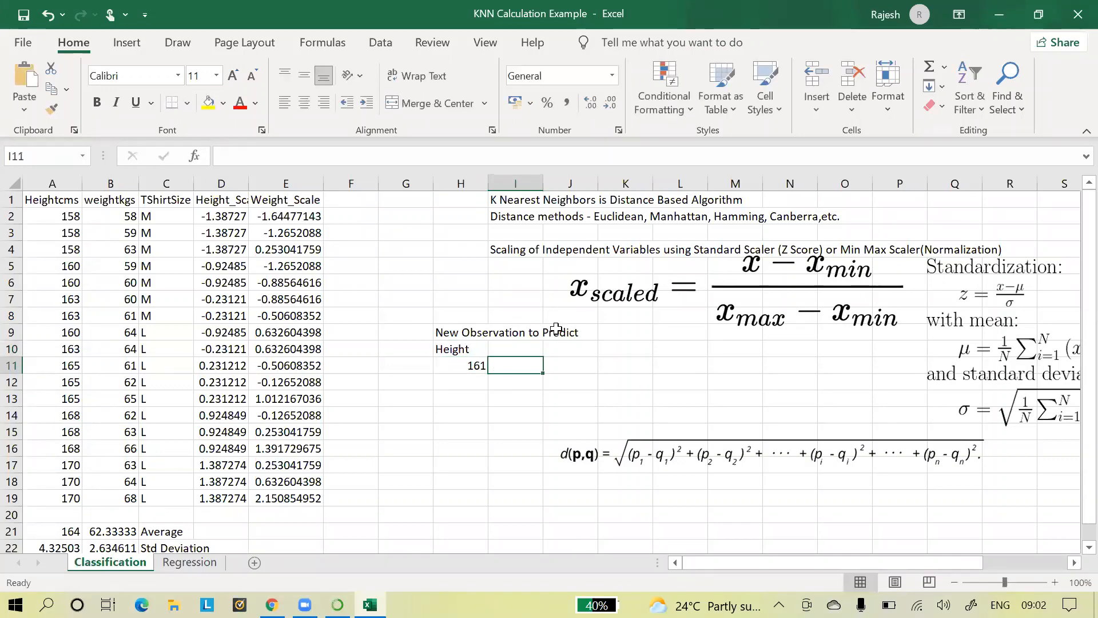
pyautogui.click(512, 351)
pyautogui.write('Wei')
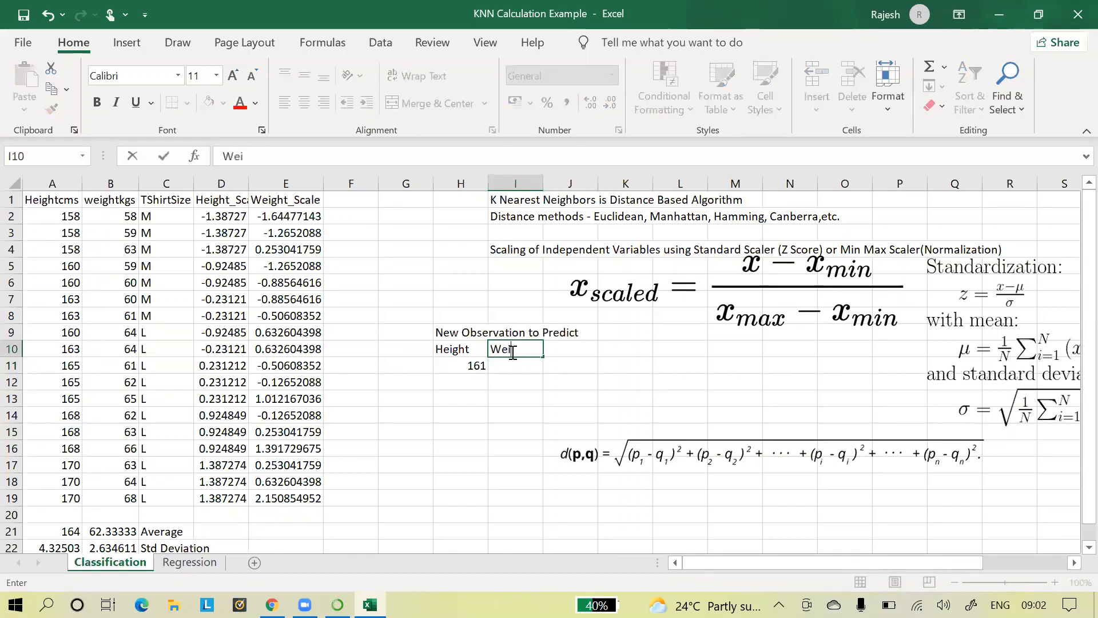
pyautogui.write('ght')
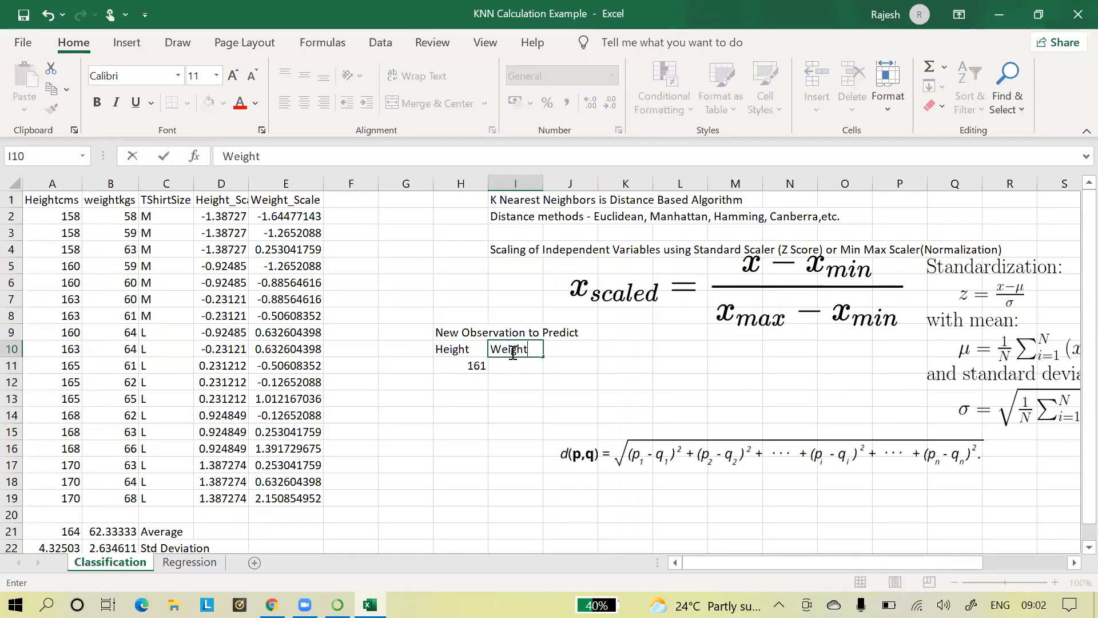
pyautogui.press('Return')
pyautogui.write('61')
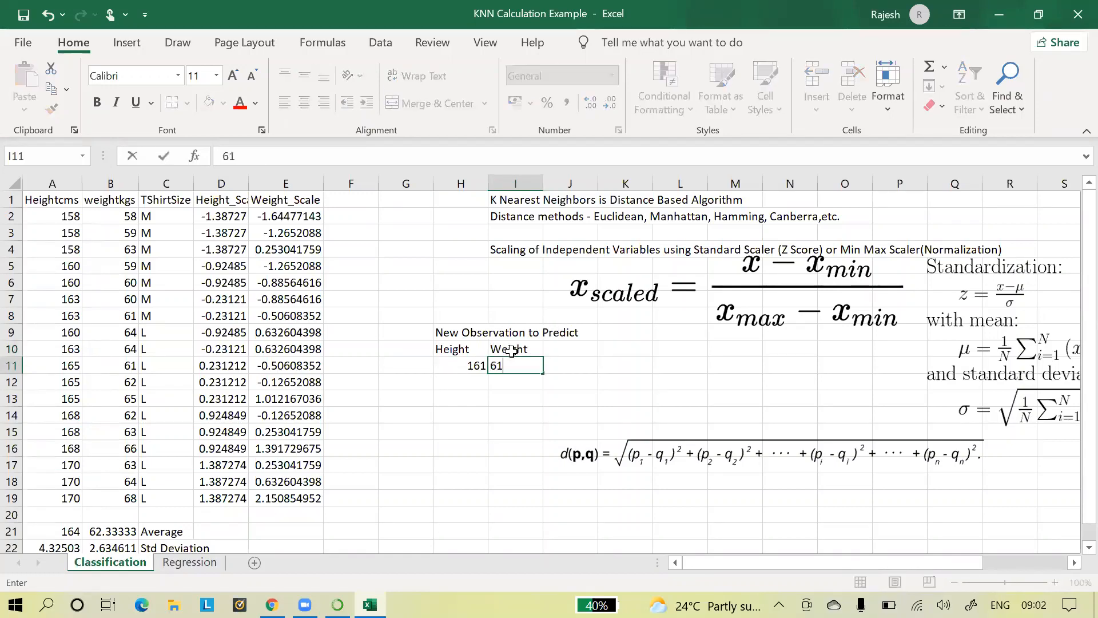
pyautogui.click(507, 396)
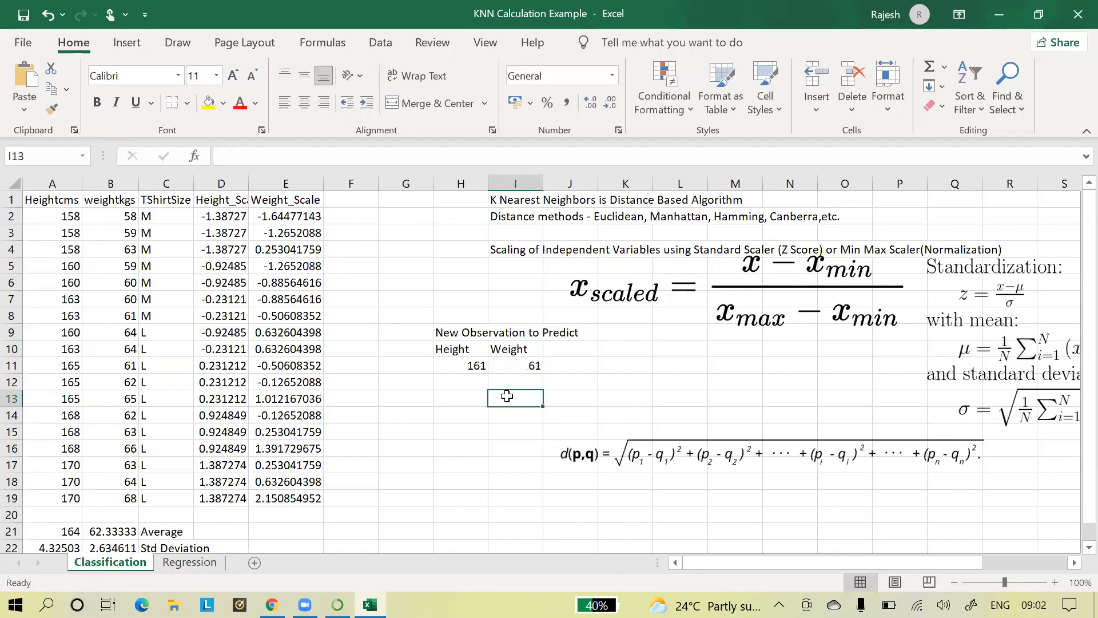
# Step: Add the column label "TShirtSize" in cell J10 for the new observation
pyautogui.click(579, 346)
pyautogui.write('T')
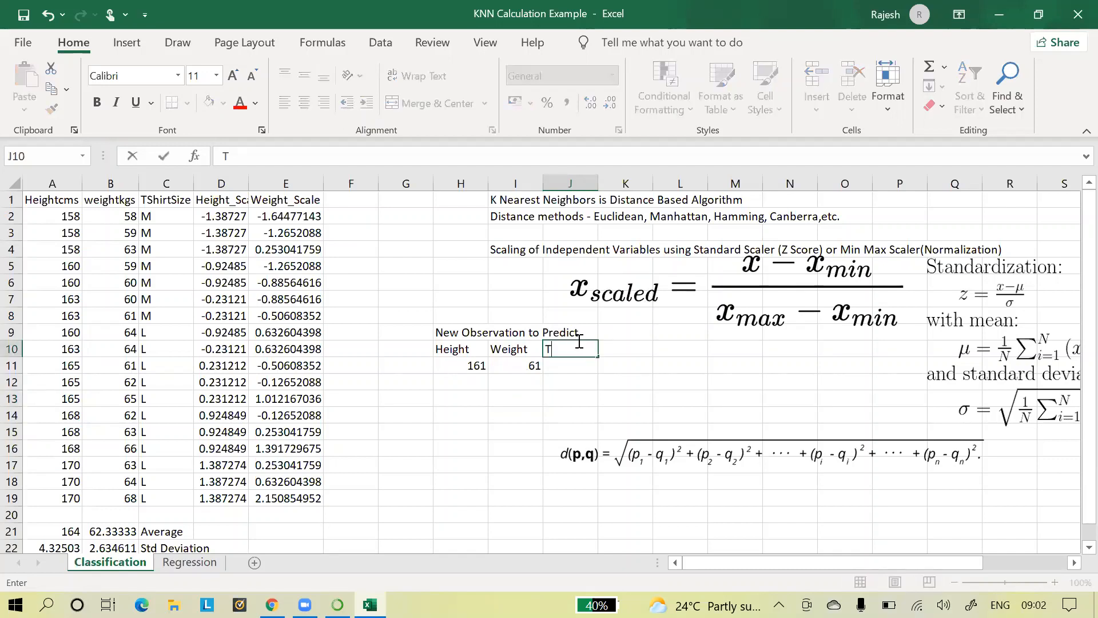
pyautogui.write('ShirtSize')
pyautogui.press('Return')
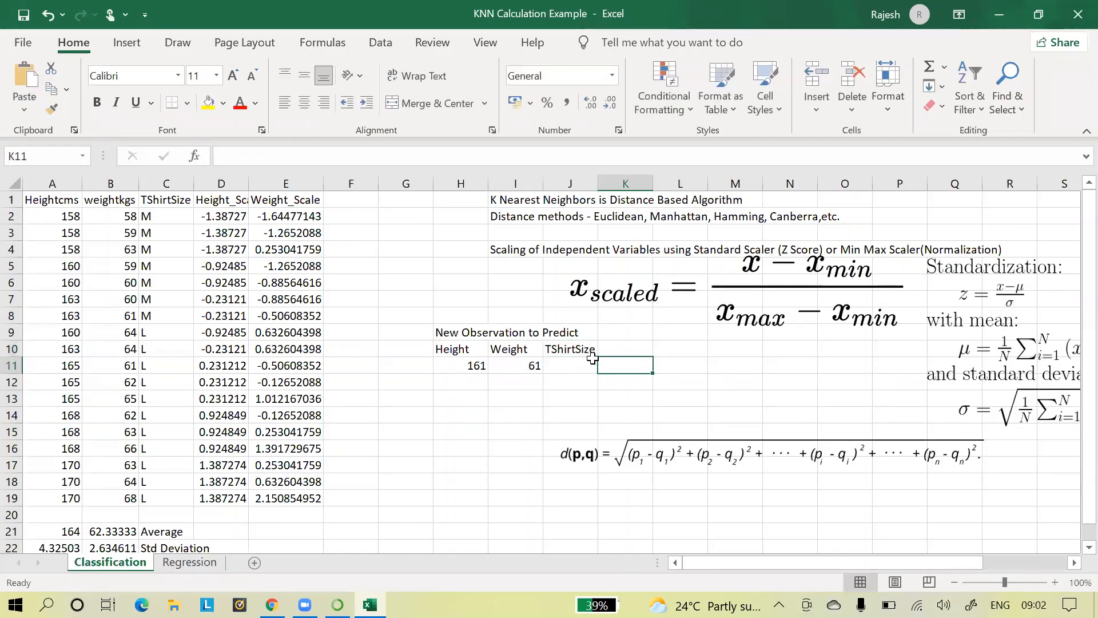
# Step: Enter "?" in cell J11 as the new observation's T-shirt size
pyautogui.write('?')
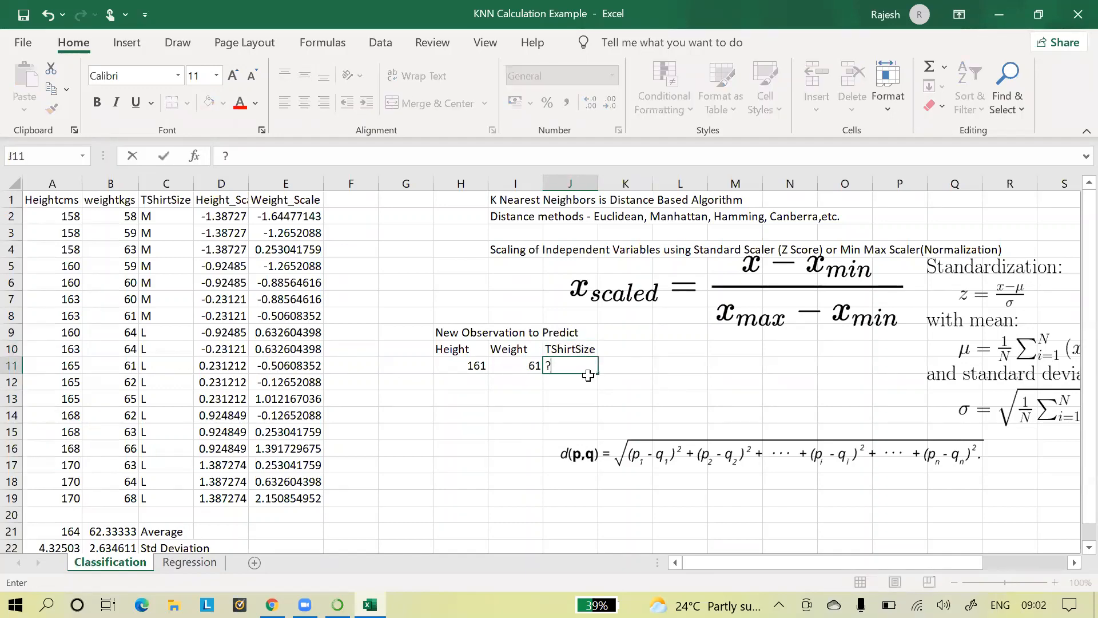
pyautogui.press('Return')
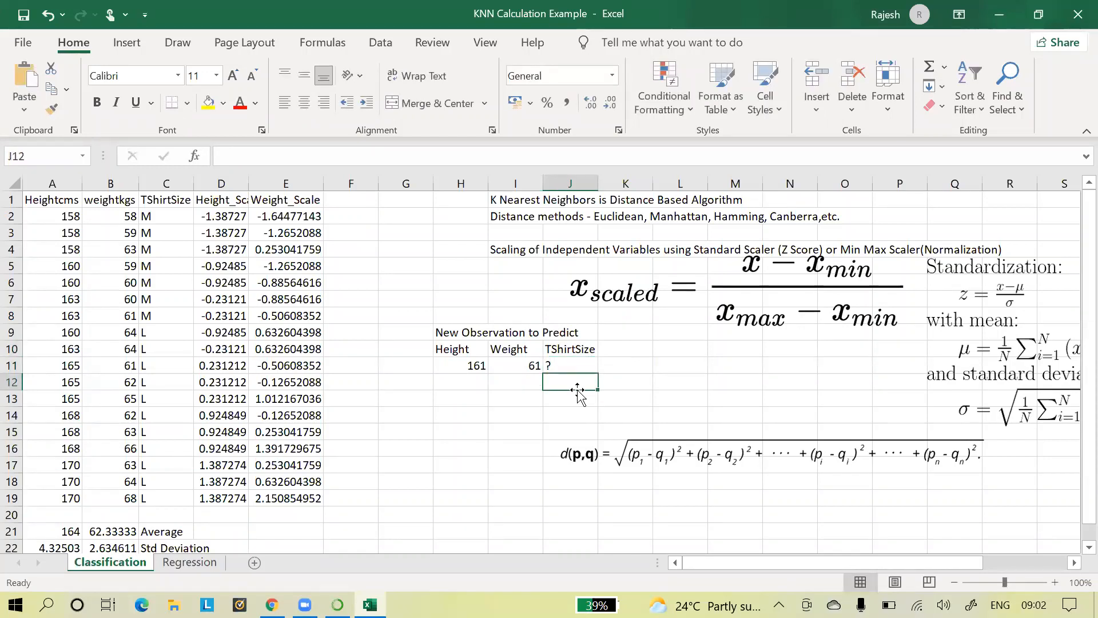
# Step: Enter the column heading "EuclideanDistance" in cell F1, beside the Weight_Scale column
pyautogui.click(346, 200)
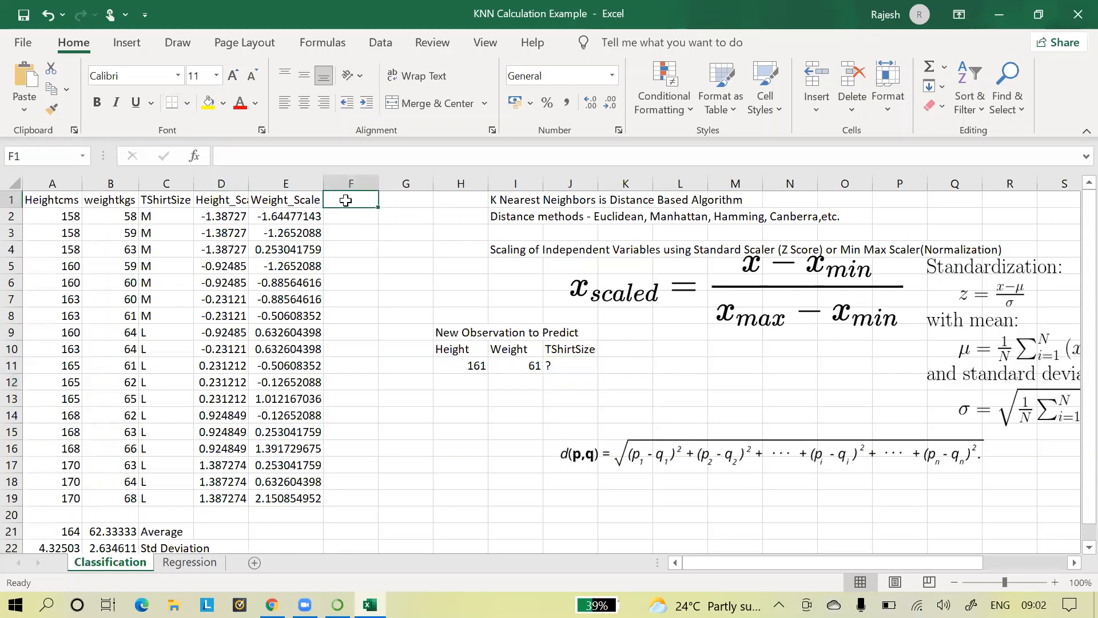
pyautogui.write('Distance')
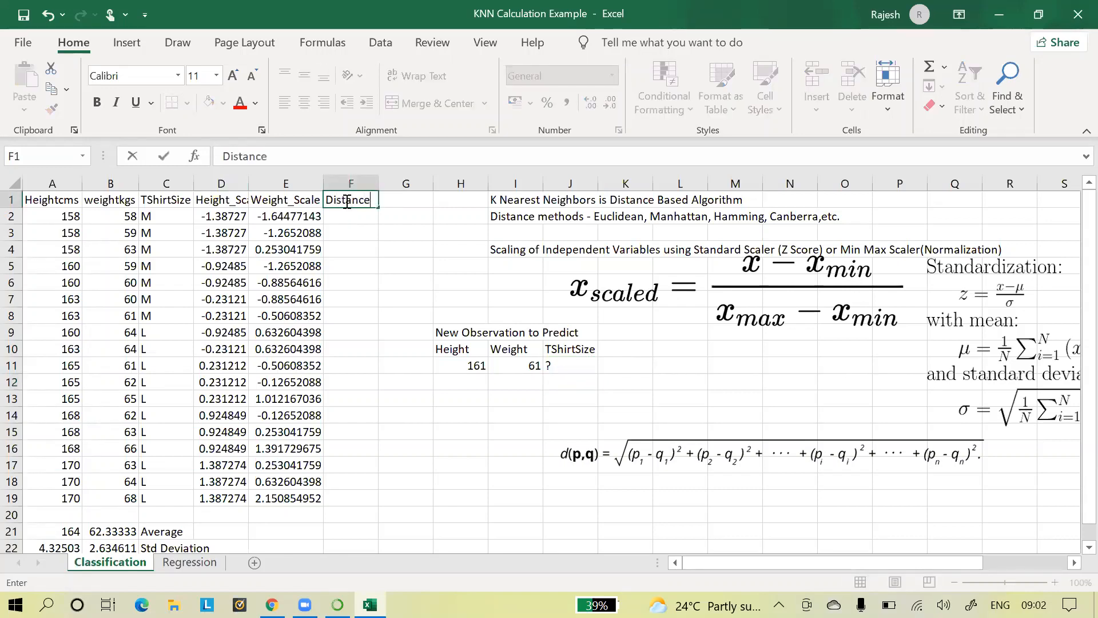
pyautogui.click(398, 299)
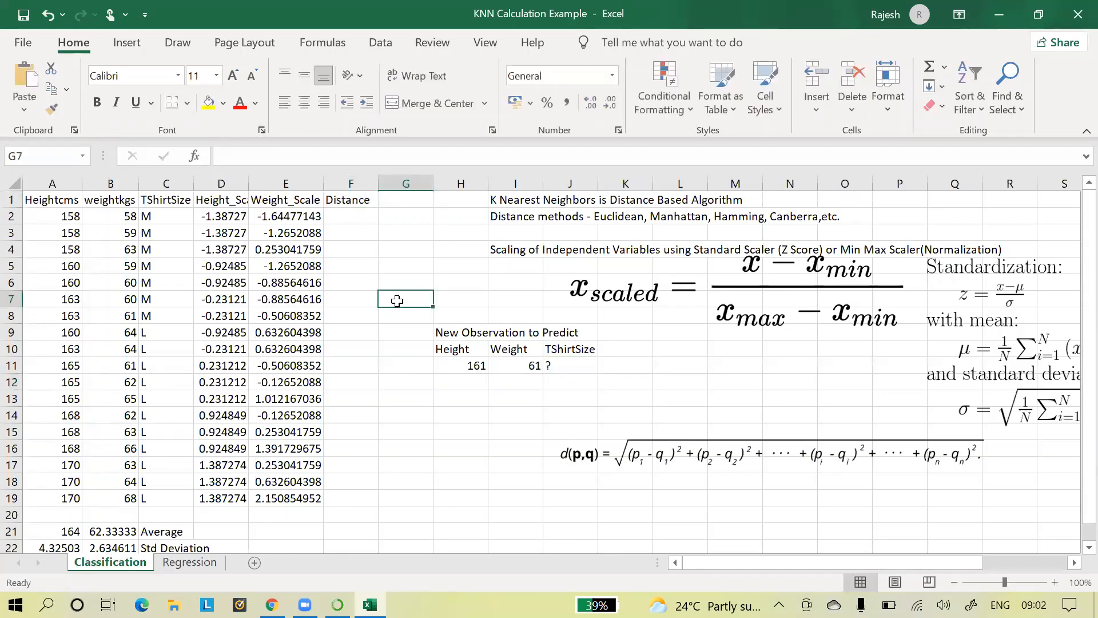
pyautogui.doubleClick(326, 197)
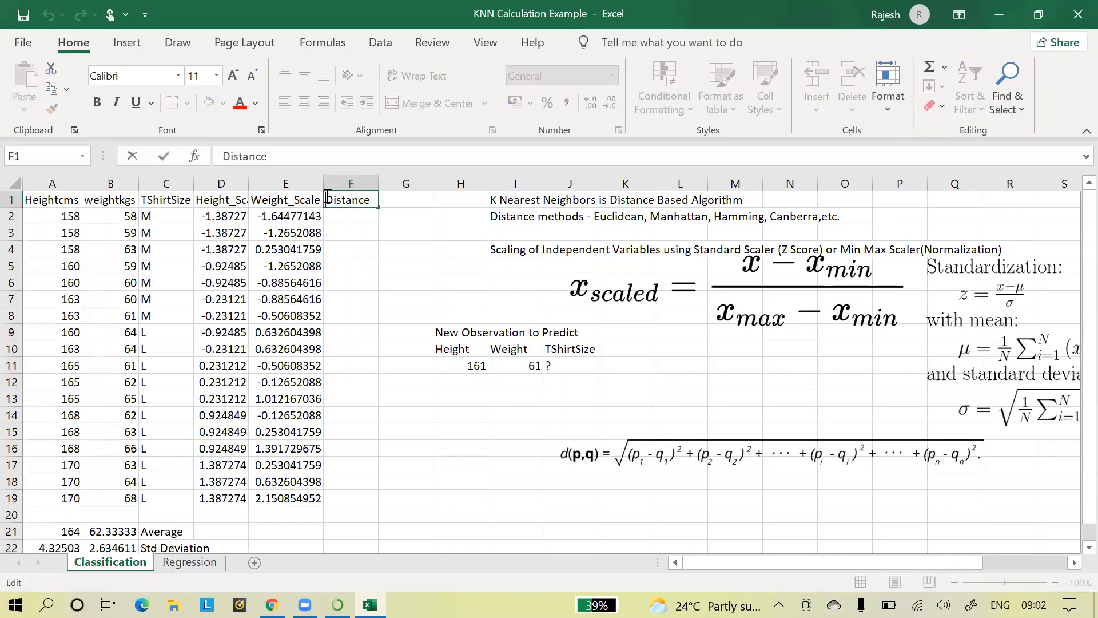
pyautogui.write('Euclidean')
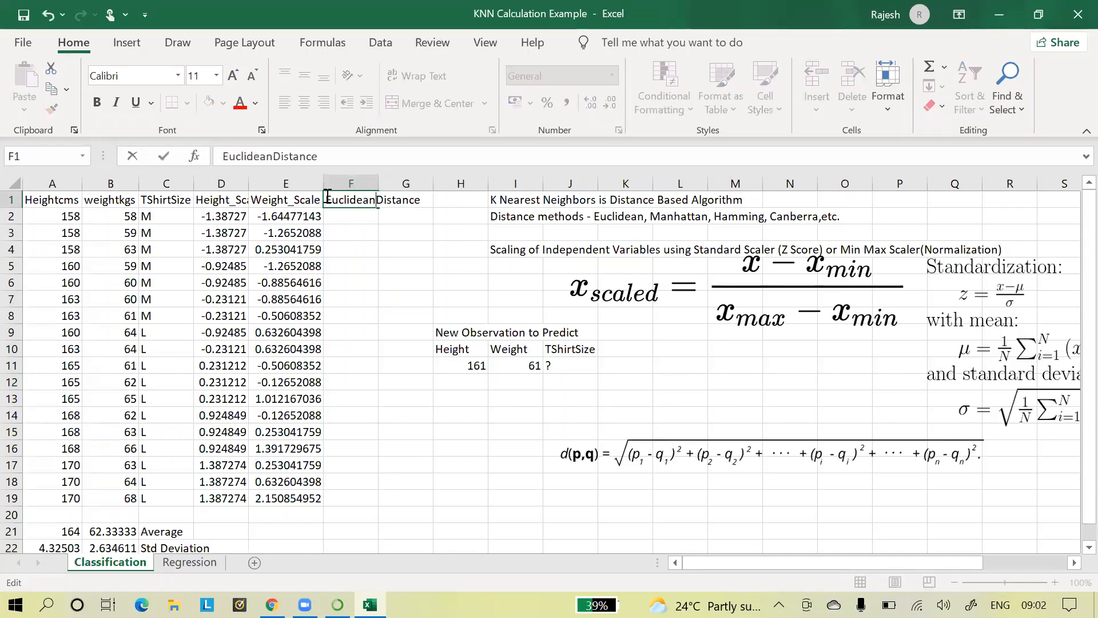
pyautogui.press('Return')
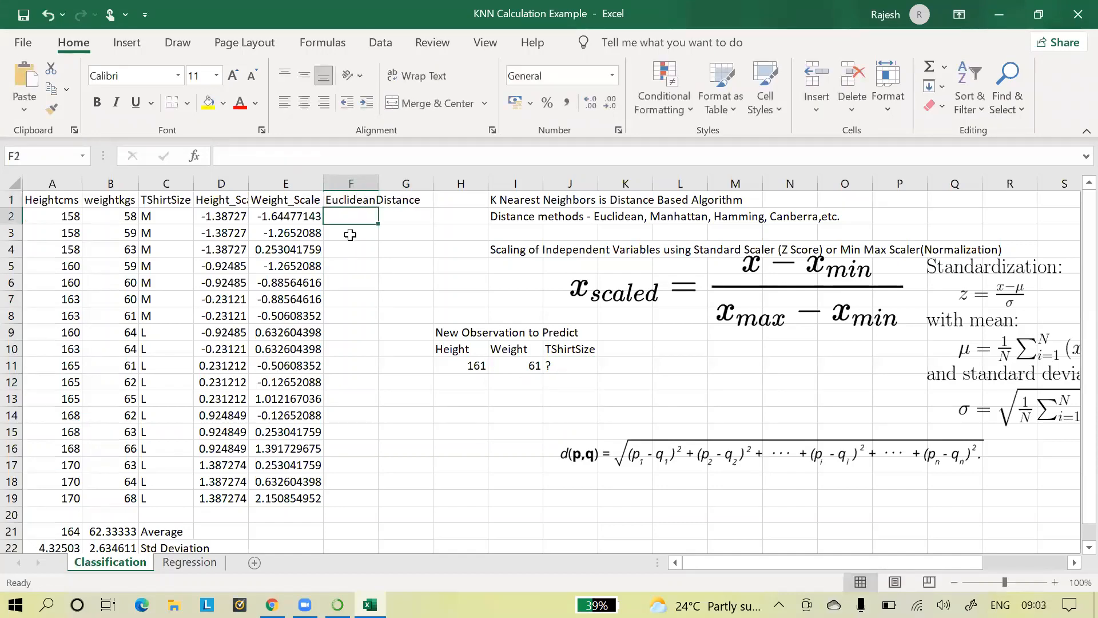
pyautogui.click(360, 264)
pyautogui.click(360, 214)
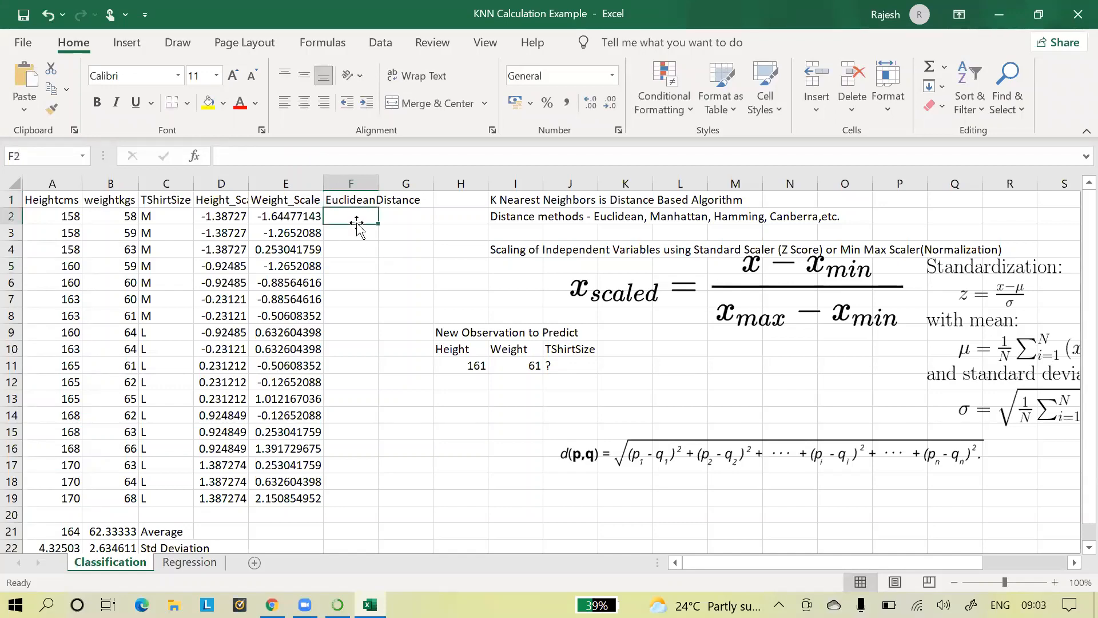
pyautogui.write('=sqr')
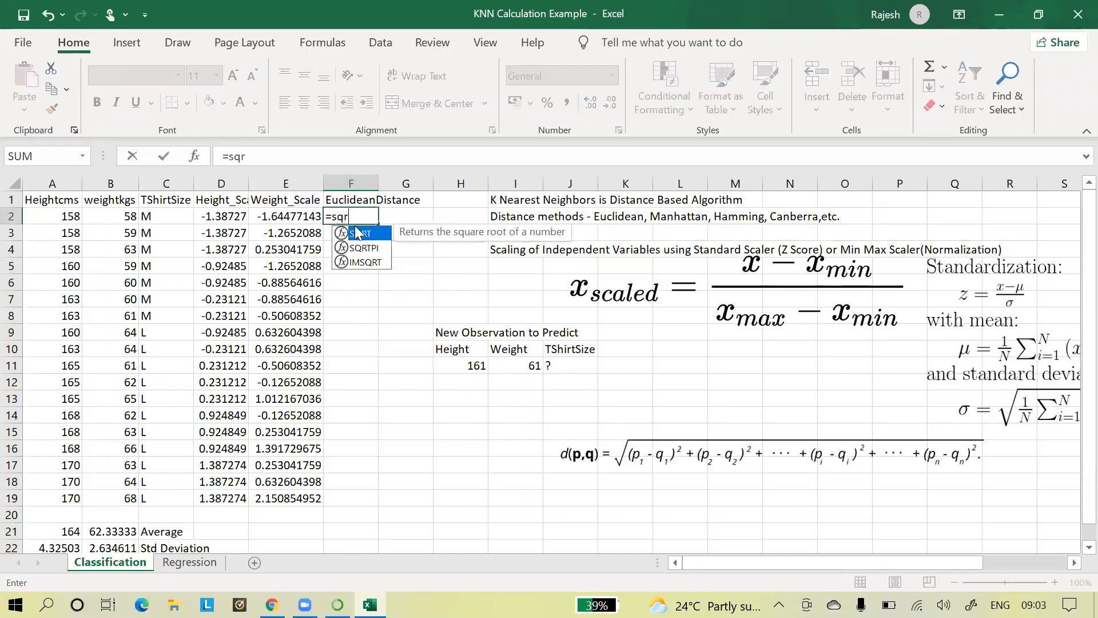
pyautogui.write('t((')
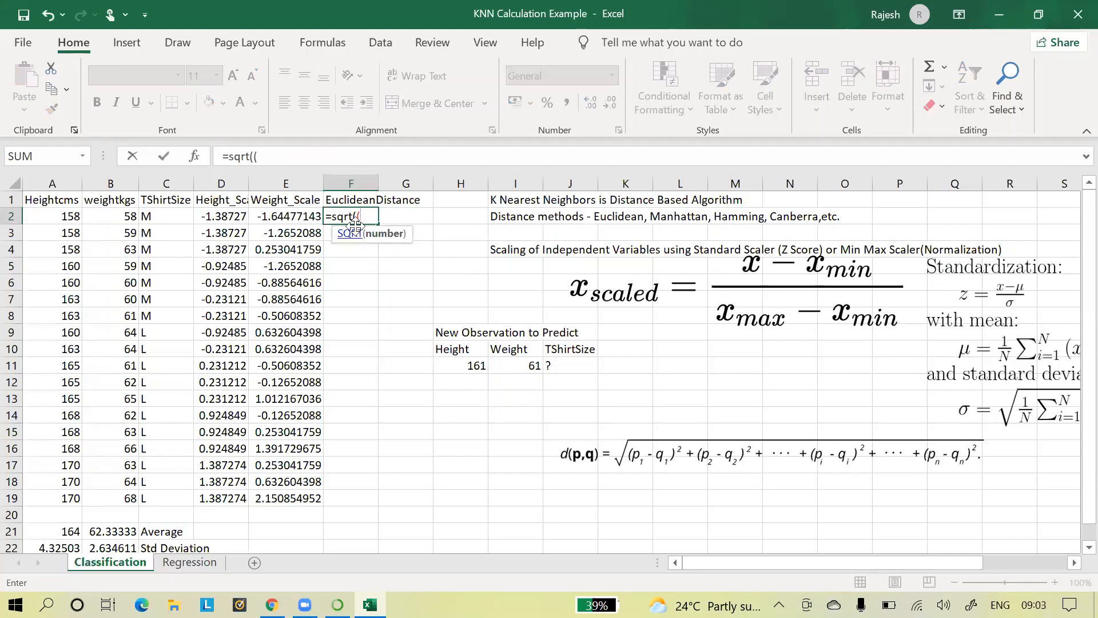
pyautogui.click(454, 366)
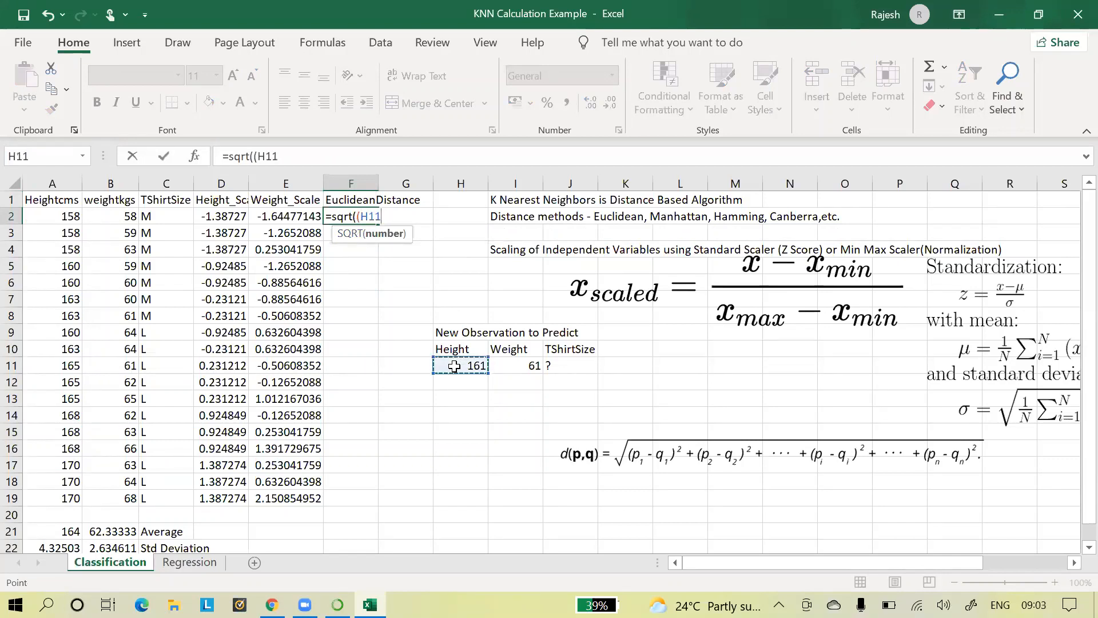
pyautogui.write('-')
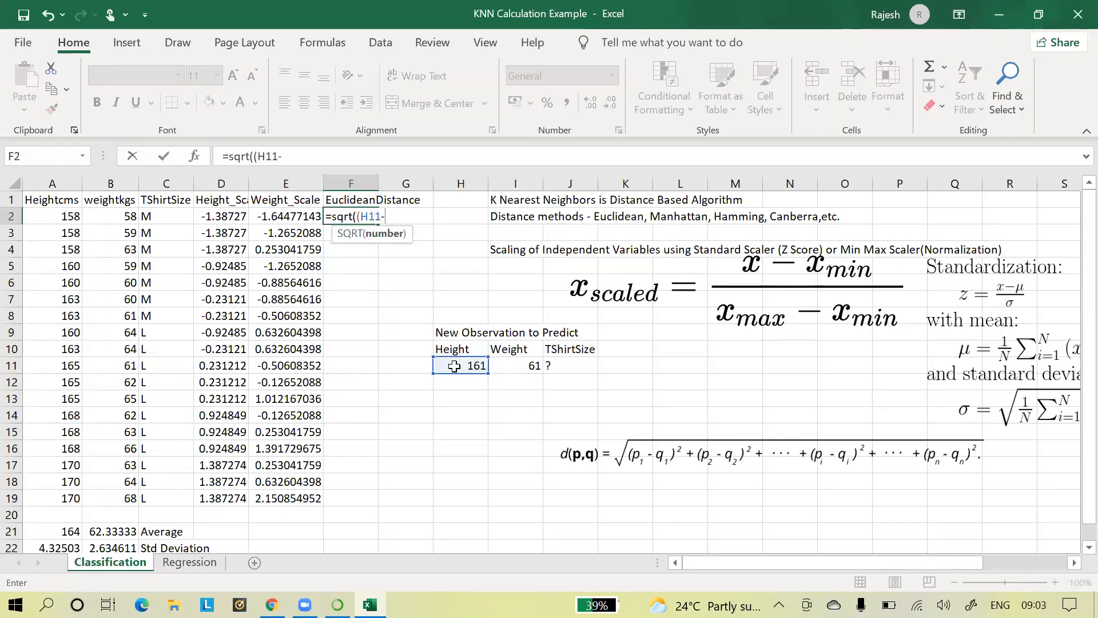
pyautogui.click(62, 219)
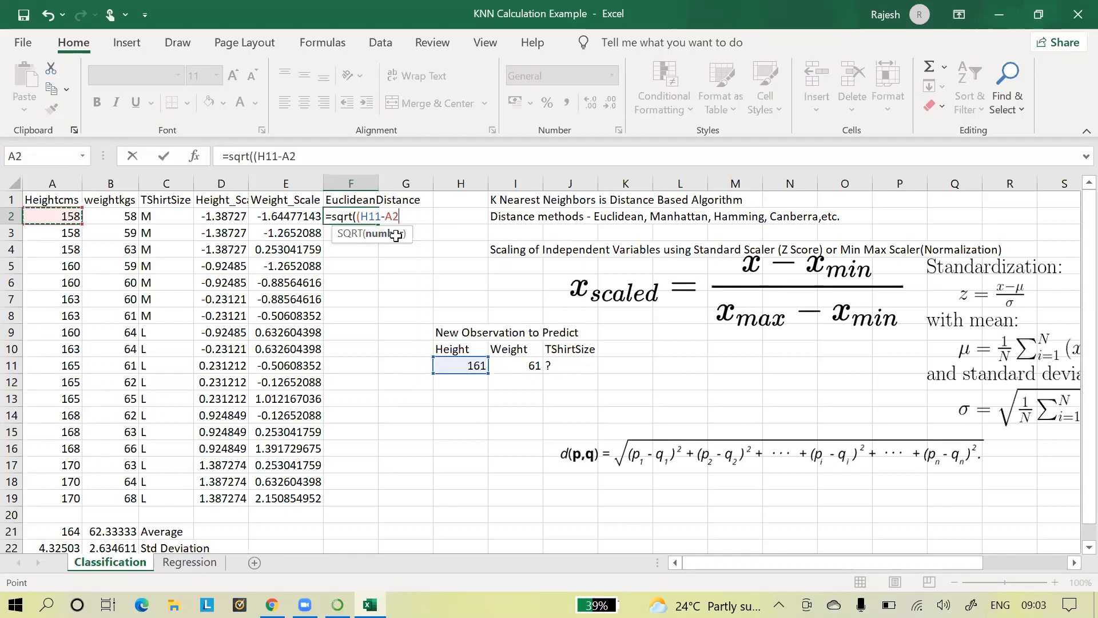
pyautogui.press('BackSpace')
pyautogui.press('BackSpace')
pyautogui.press('BackSpace')
pyautogui.press('BackSpace')
pyautogui.press('BackSpace')
pyautogui.press('BackSpace')
pyautogui.press('BackSpace')
pyautogui.press('BackSpace')
pyautogui.press('BackSpace')
pyautogui.press('BackSpace')
pyautogui.press('BackSpace')
pyautogui.press('BackSpace')
pyautogui.press('BackSpace')
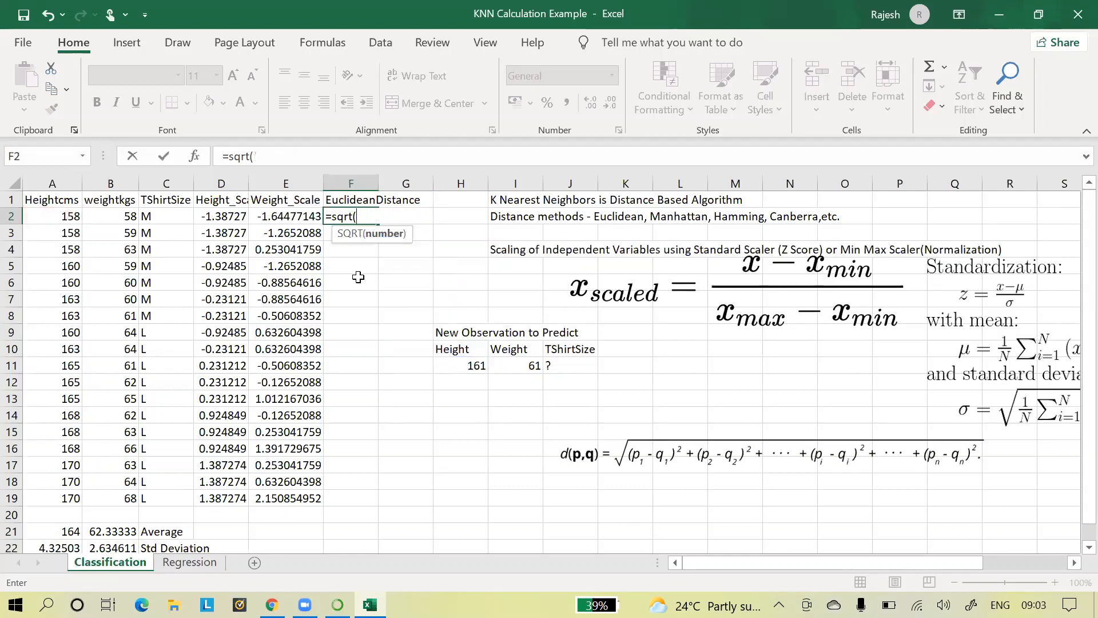
pyautogui.click(495, 430)
# Step: Standardize the new observation's height in cell H12 with the formula =(H11-A21)/A22
pyautogui.click(475, 386)
pyautogui.write('=')
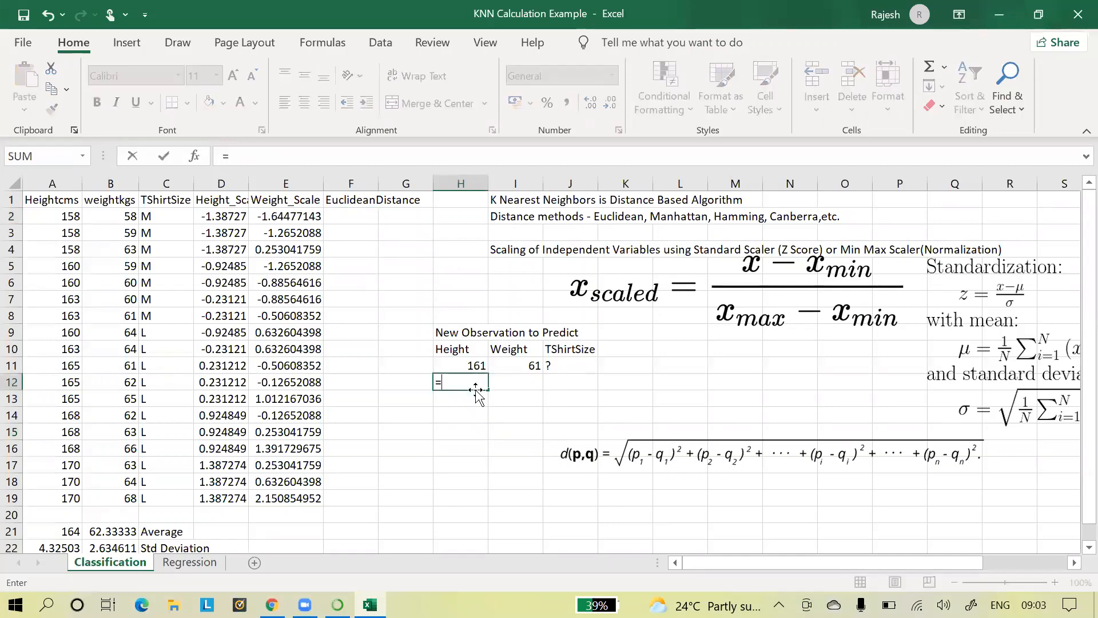
pyautogui.write('(')
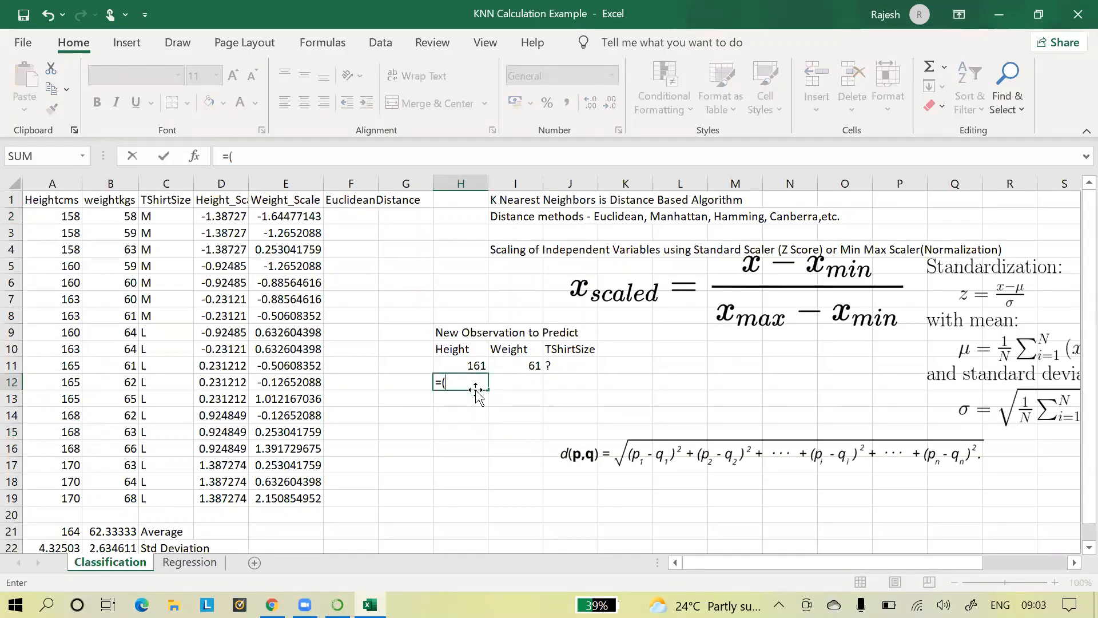
pyautogui.click(472, 366)
pyautogui.write('-')
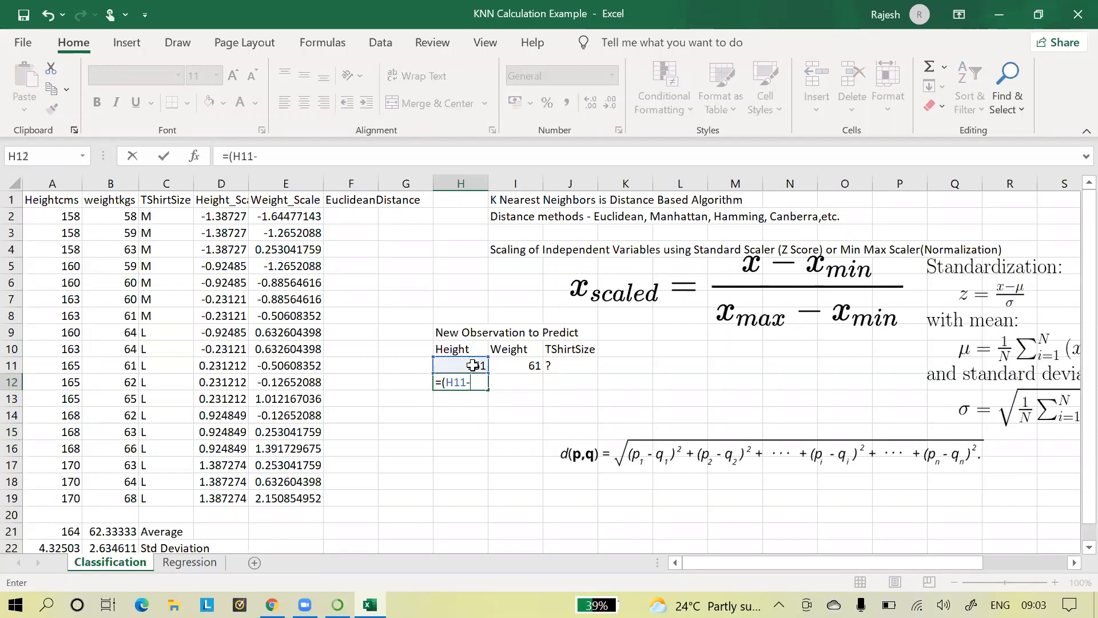
pyautogui.click(60, 536)
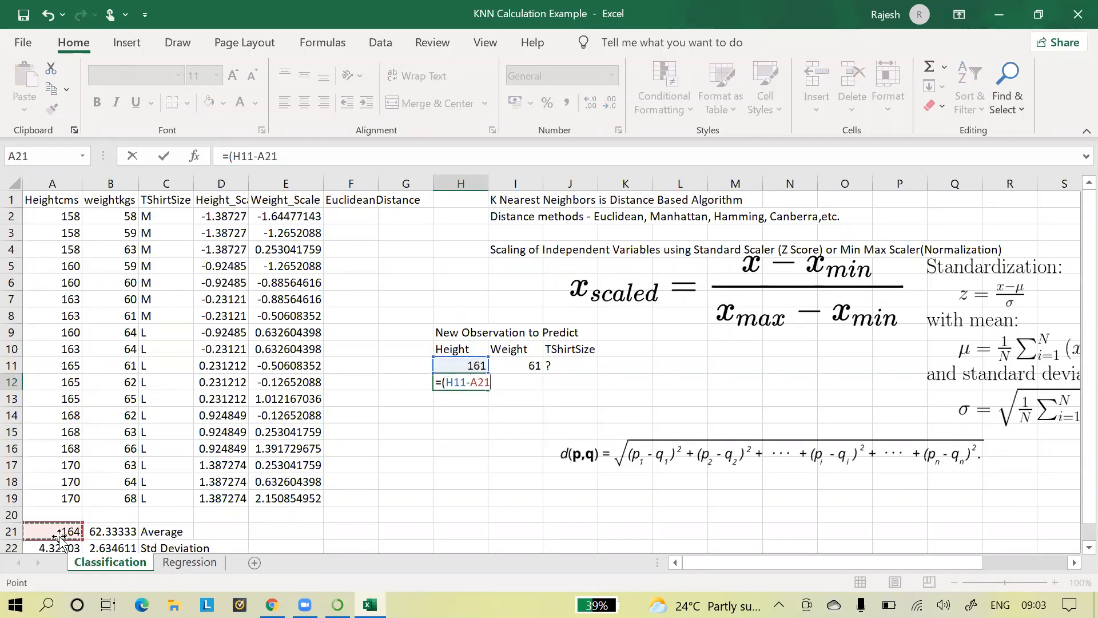
pyautogui.write(')/')
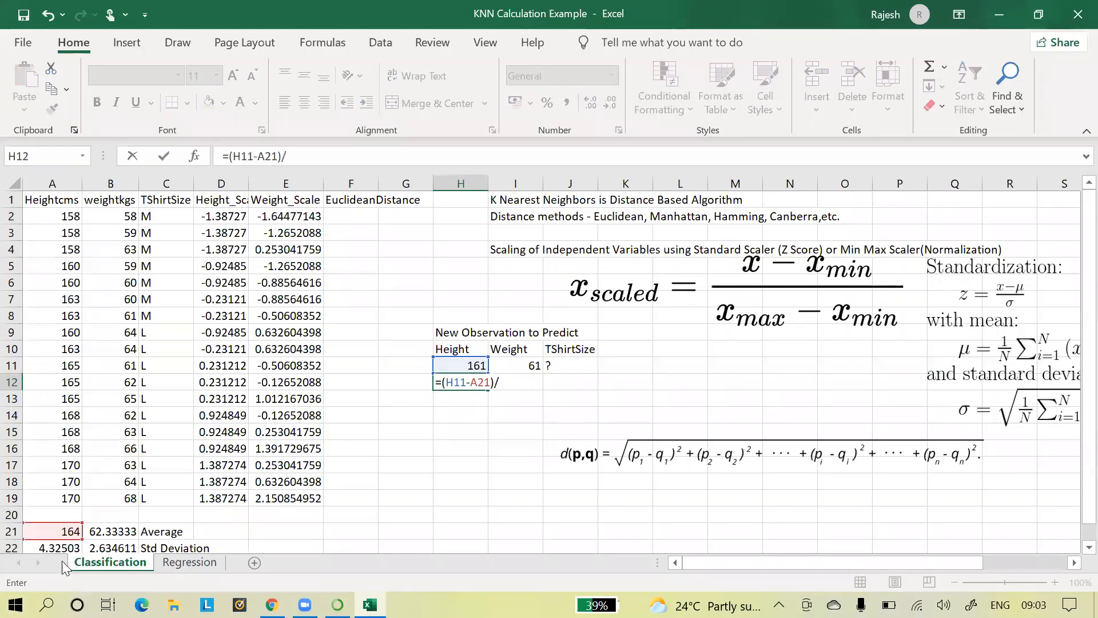
pyautogui.click(58, 543)
pyautogui.press('Return')
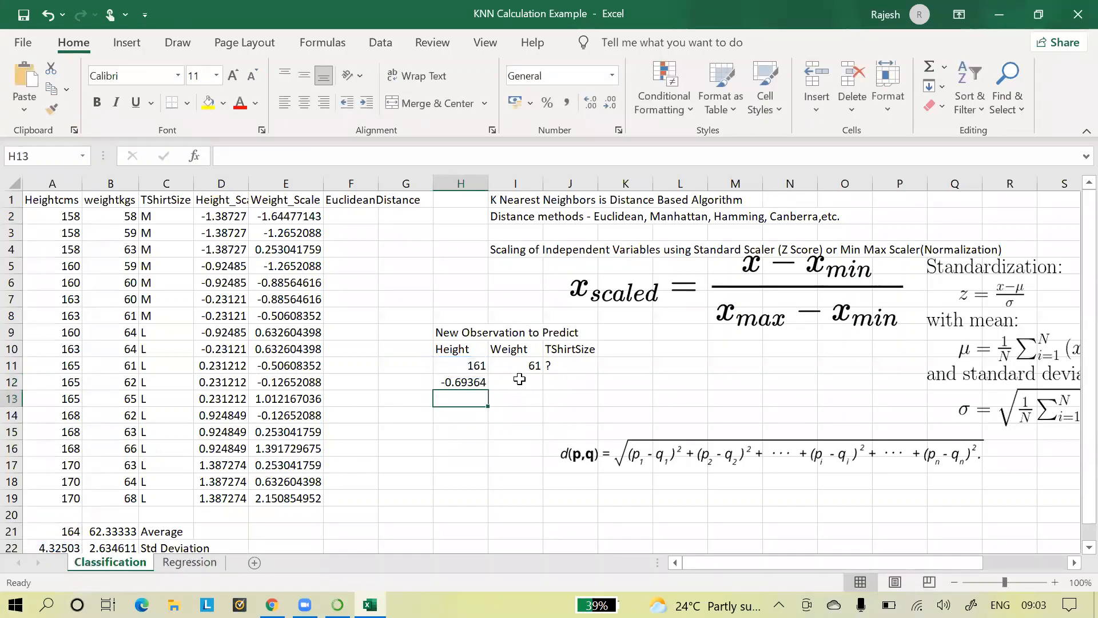
# Step: Standardize the new observation's weight in cell I12 with the formula =(I11-B21)/B22
pyautogui.click(520, 379)
pyautogui.write('=(')
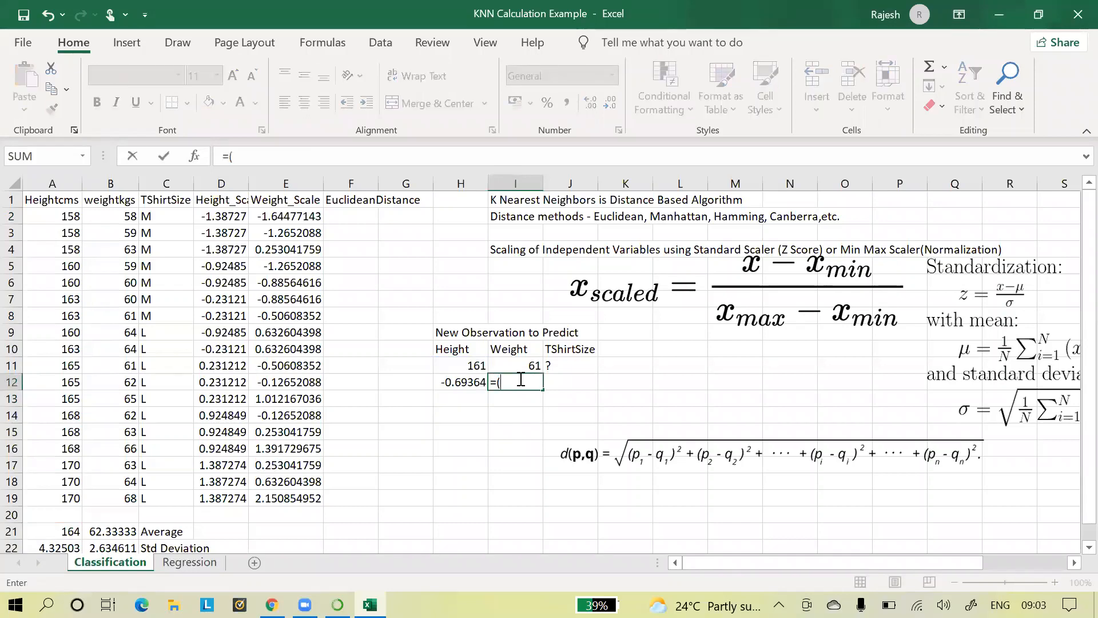
pyautogui.click(523, 365)
pyautogui.write('-')
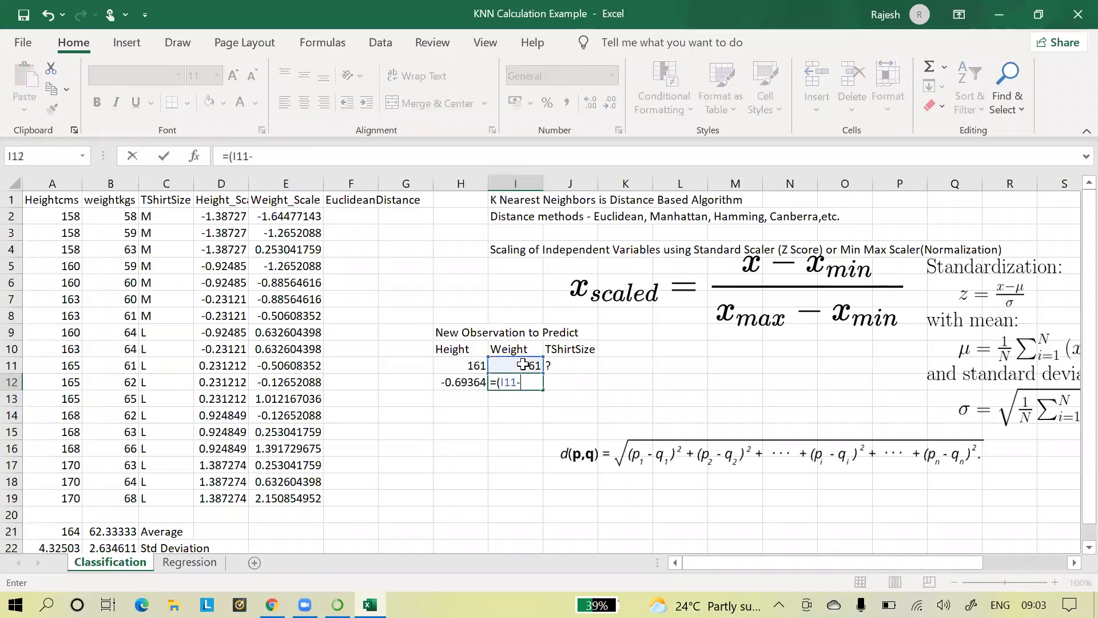
pyautogui.click(106, 536)
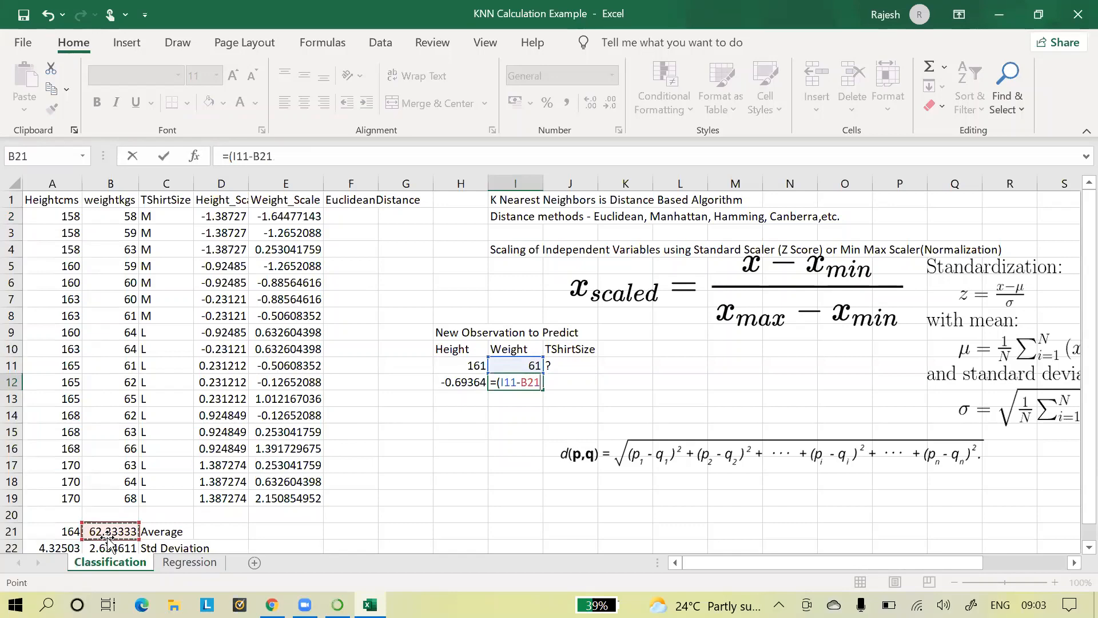
pyautogui.write(')')
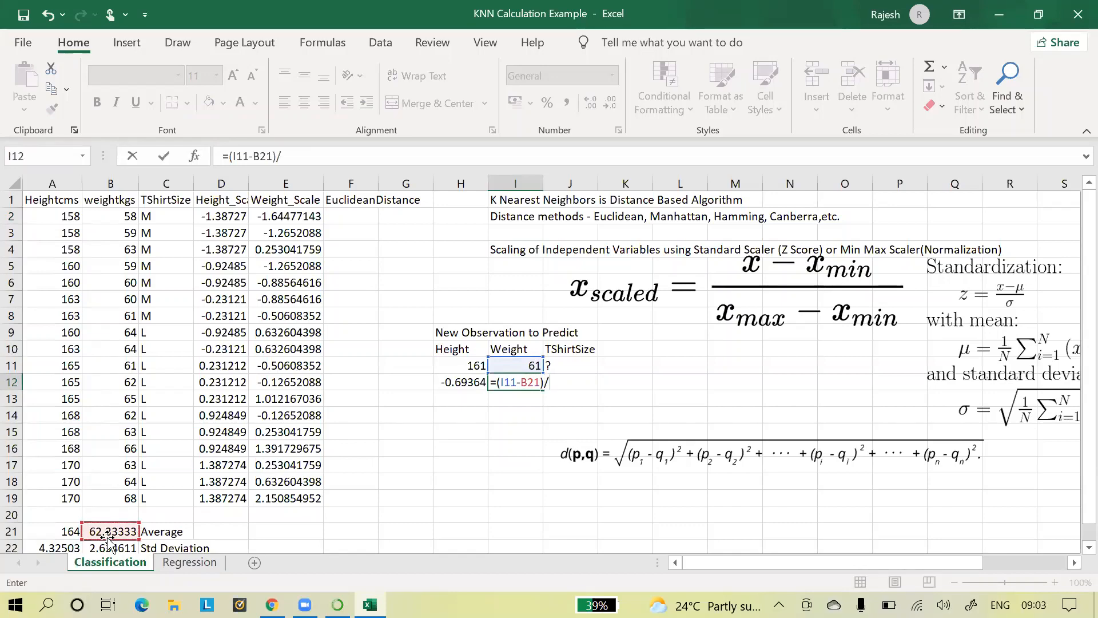
pyautogui.write('/')
pyautogui.click(112, 547)
pyautogui.press('Return')
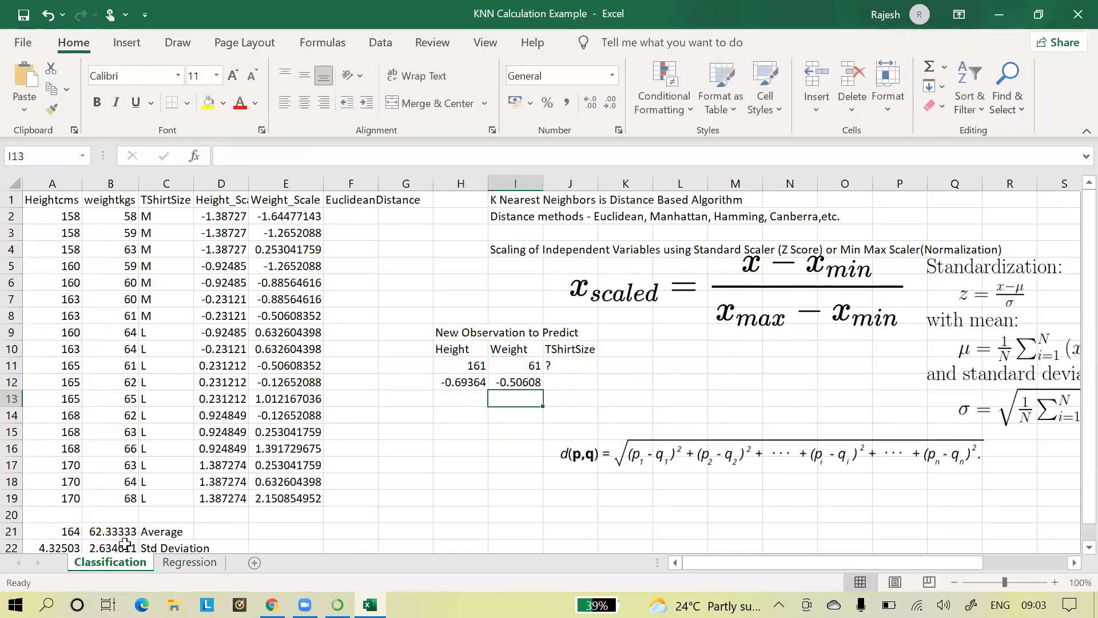
# Step: Label the new observation's scaled values with "Standard Scaled" in cell J12
pyautogui.click(563, 382)
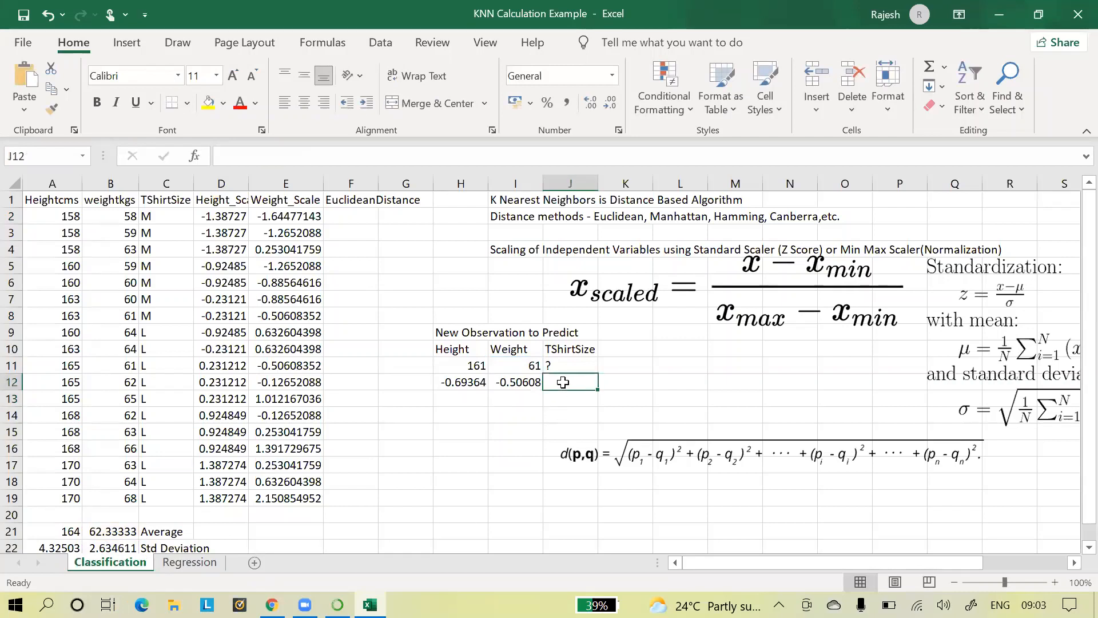
pyautogui.write('Standard')
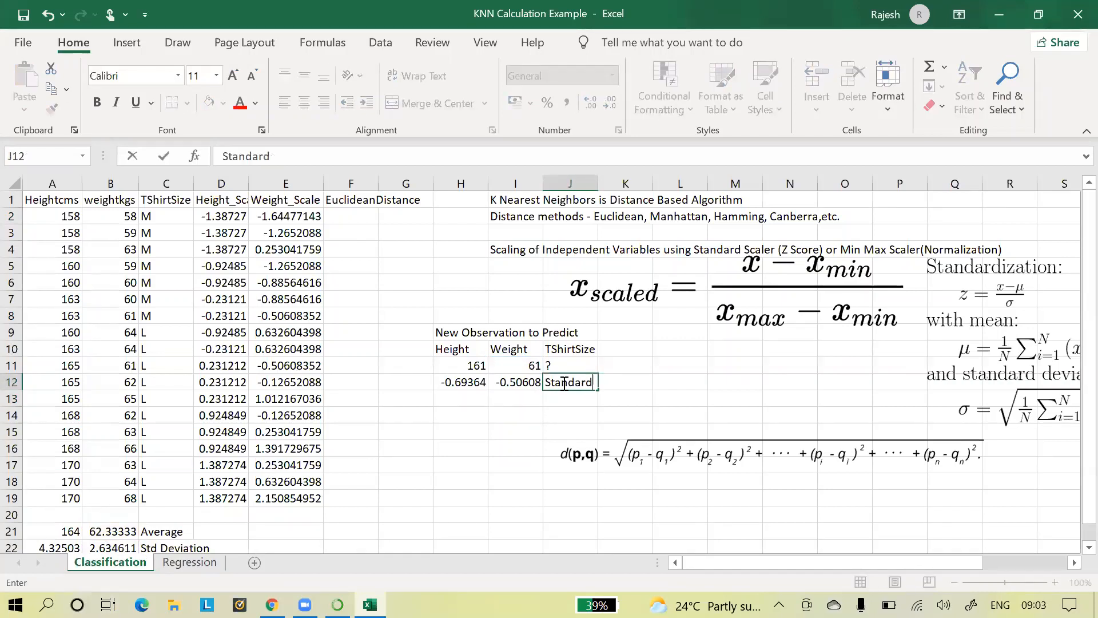
pyautogui.write(' Scaled')
pyautogui.click(593, 456)
# Step: Begin the Euclidean distance formula in cell F2 with the squared height difference, =sqrt(($H$12-D2)^2, using an absolute reference to H12
pyautogui.click(351, 215)
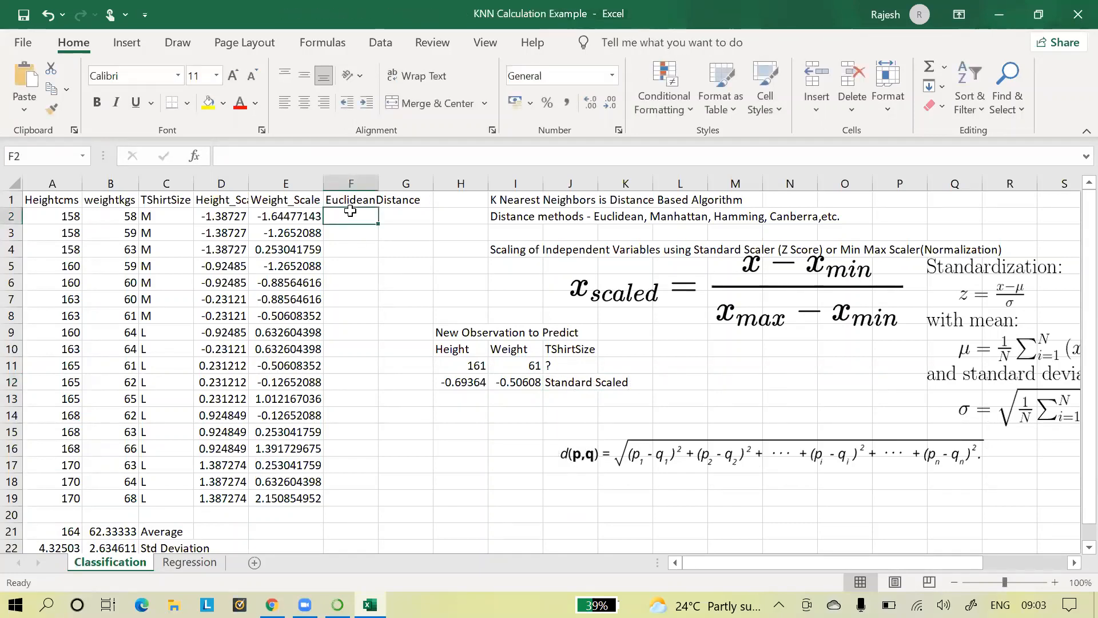
pyautogui.write('=sqrt')
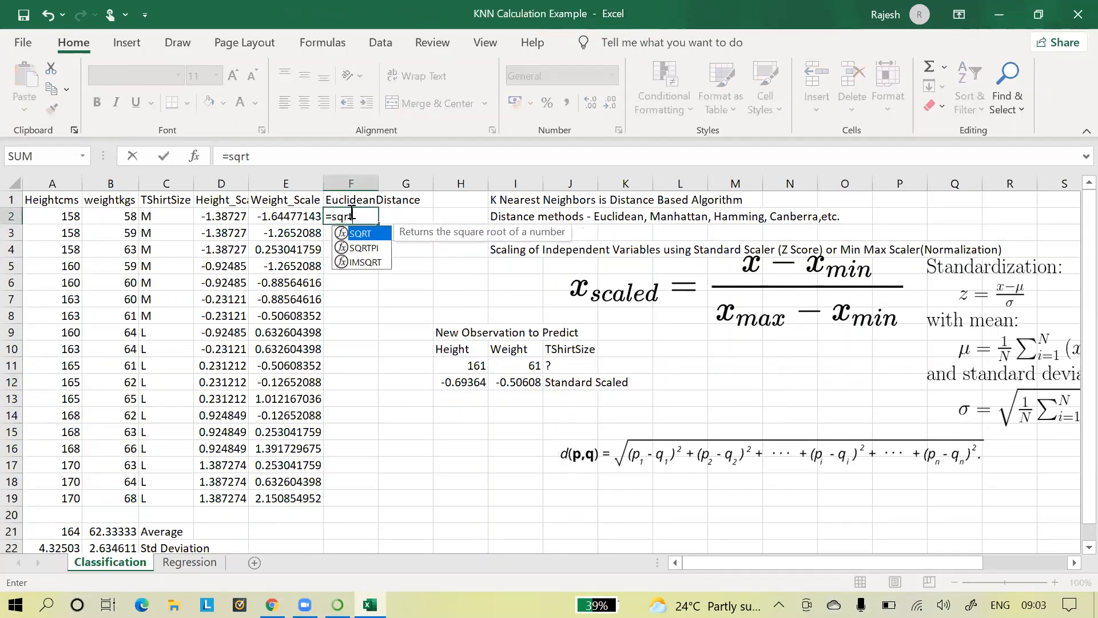
pyautogui.write('((')
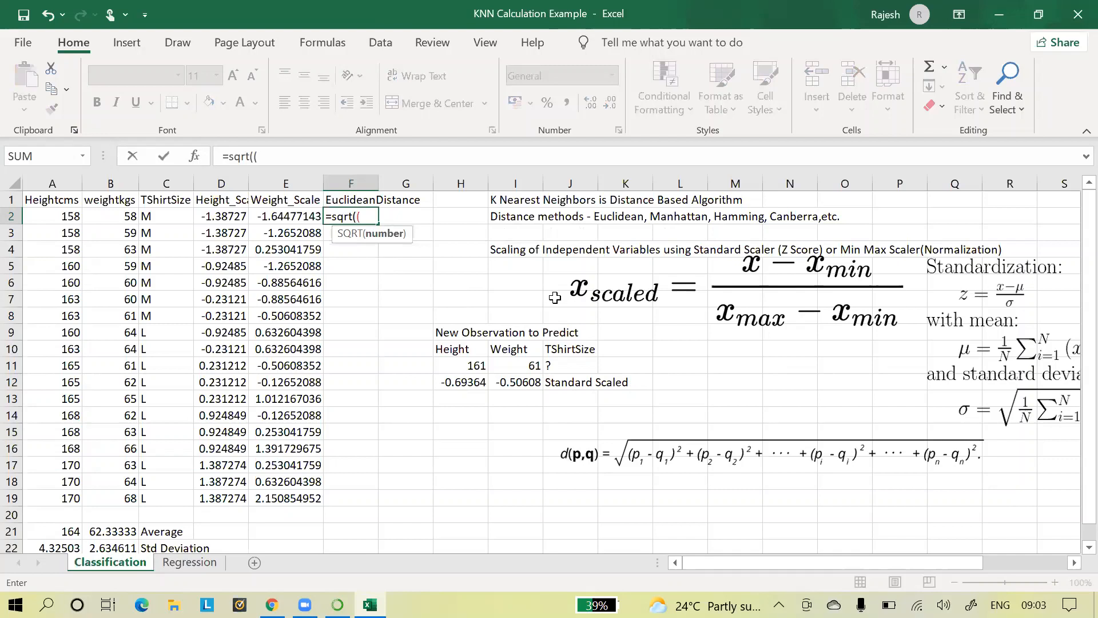
pyautogui.click(466, 382)
pyautogui.write('-')
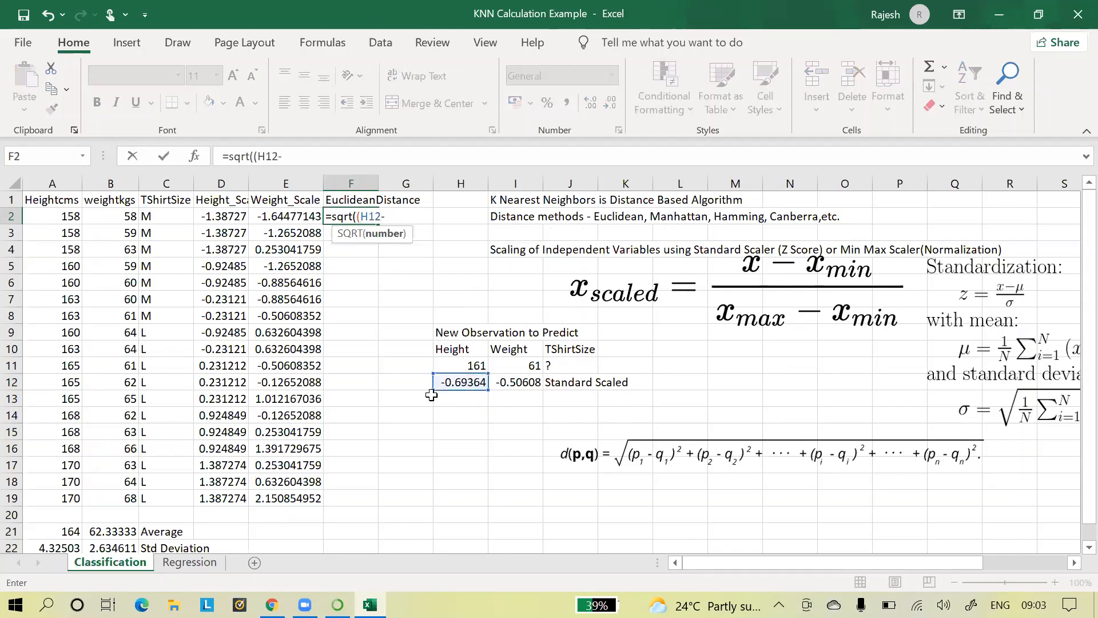
pyautogui.click(234, 216)
pyautogui.write(')')
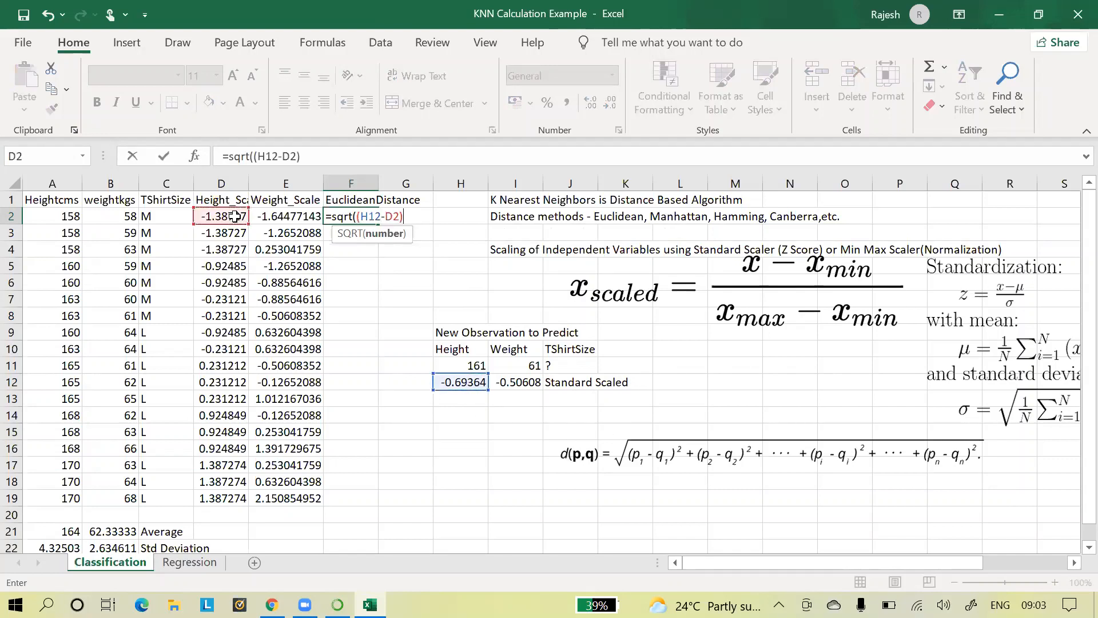
pyautogui.write('^2')
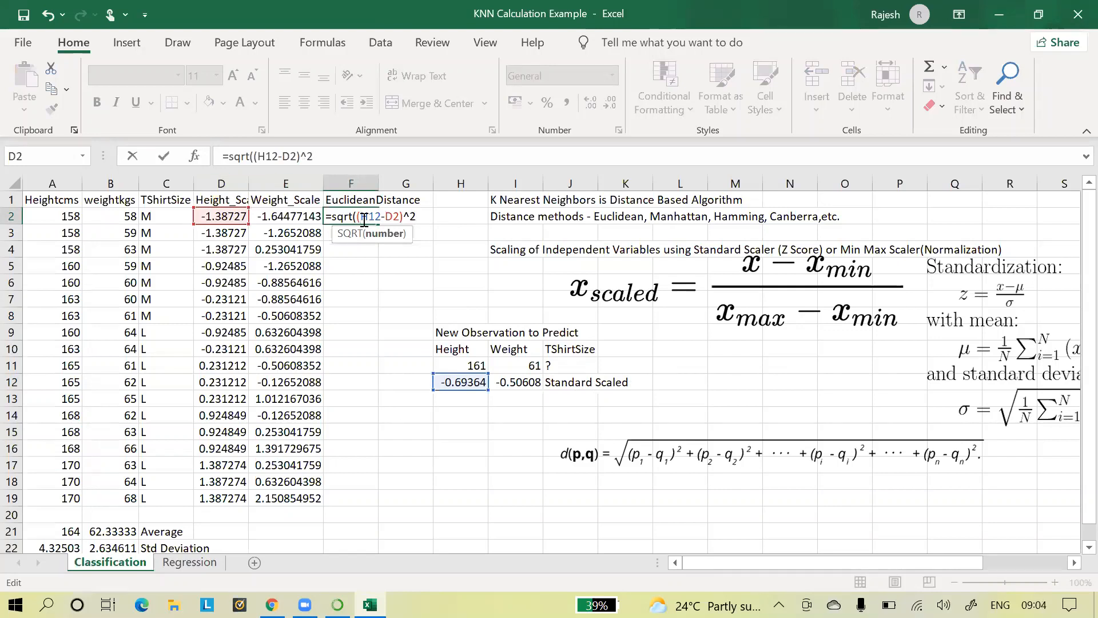
pyautogui.press('F4')
pyautogui.click(455, 219)
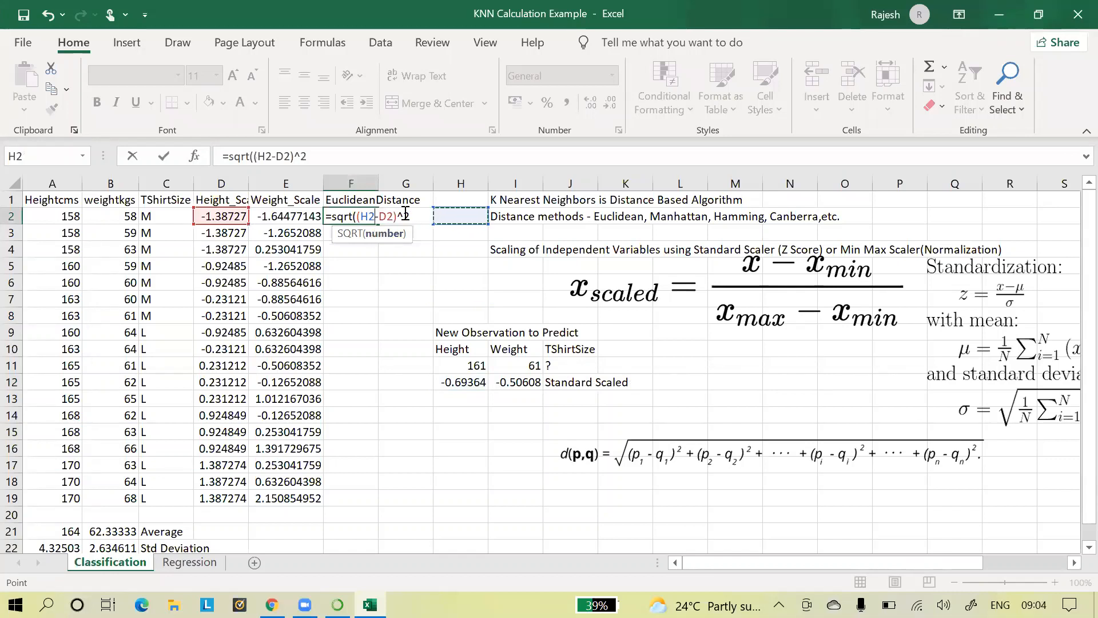
pyautogui.hotkey('ctrl', 'z')
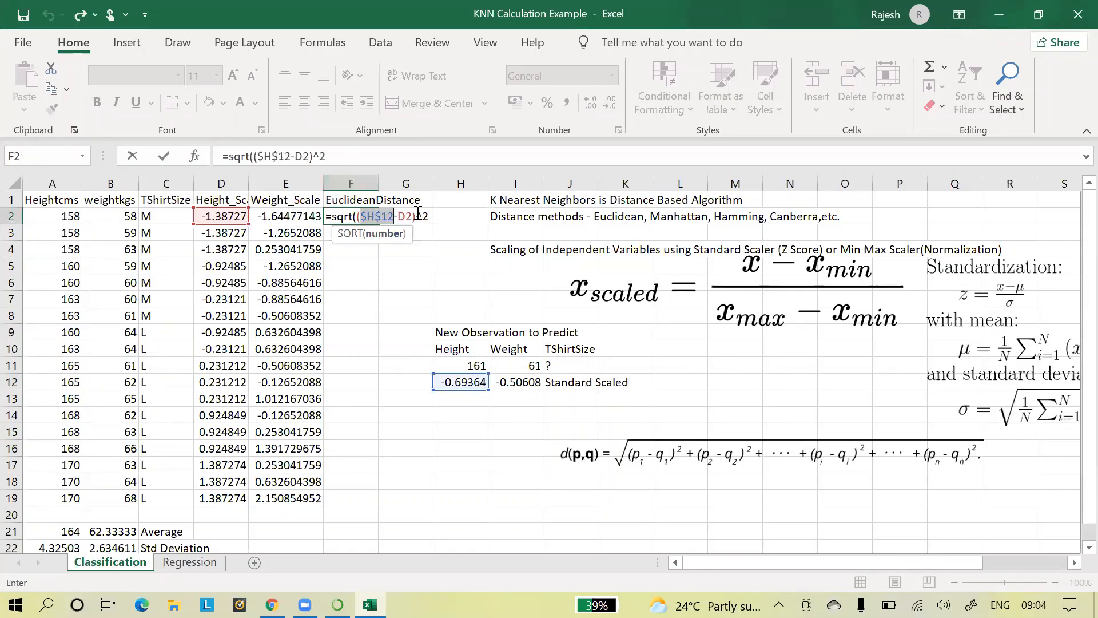
pyautogui.click(431, 220)
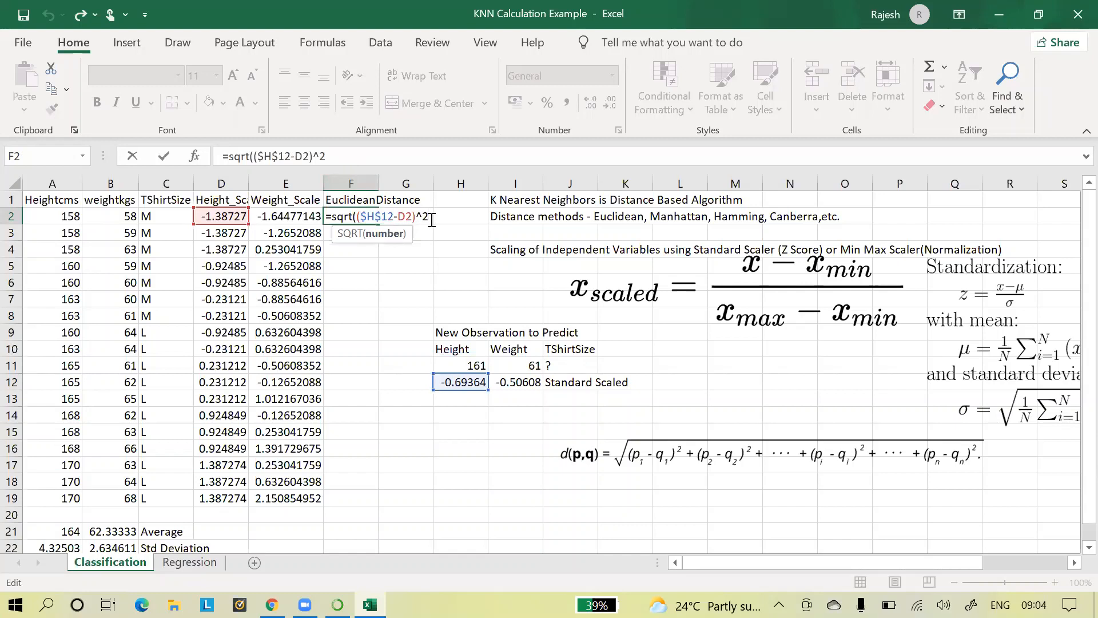
# Step: Complete the F2 distance formula by adding the squared weight difference, +($I$12-E2)^2), with an absolute reference to I12
pyautogui.write('+(')
pyautogui.click(526, 375)
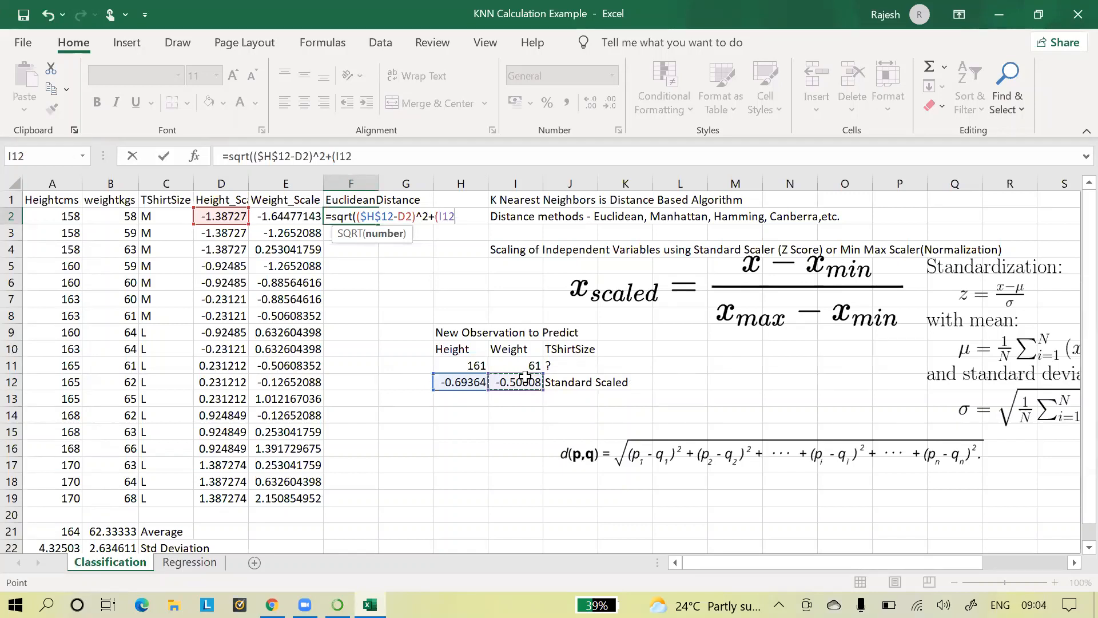
pyautogui.press('F4')
pyautogui.write('-')
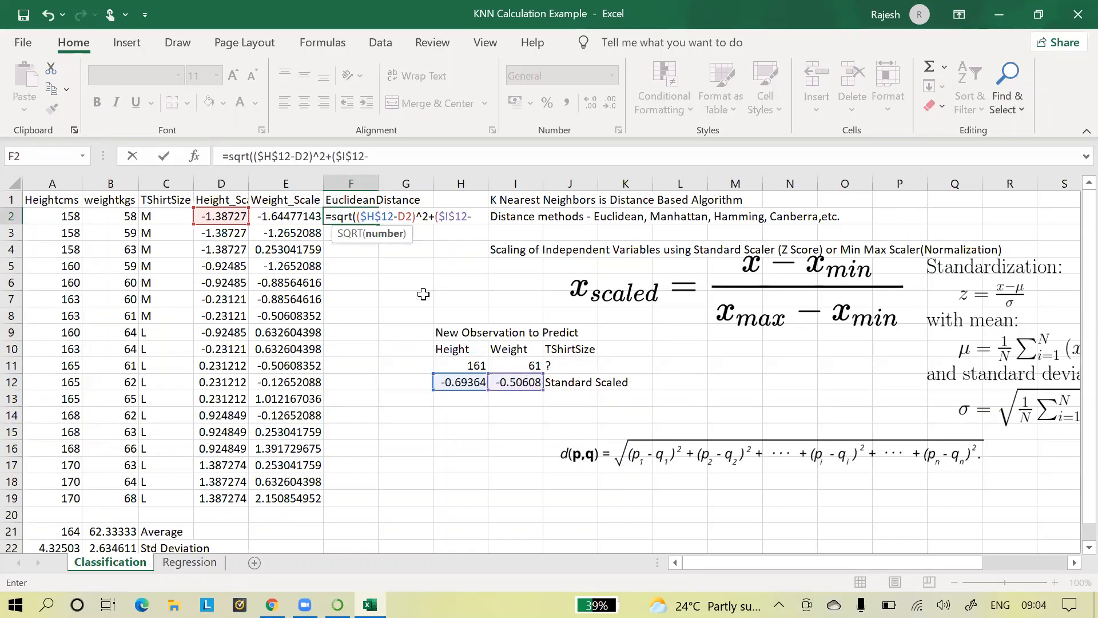
pyautogui.click(296, 214)
pyautogui.write(')^2')
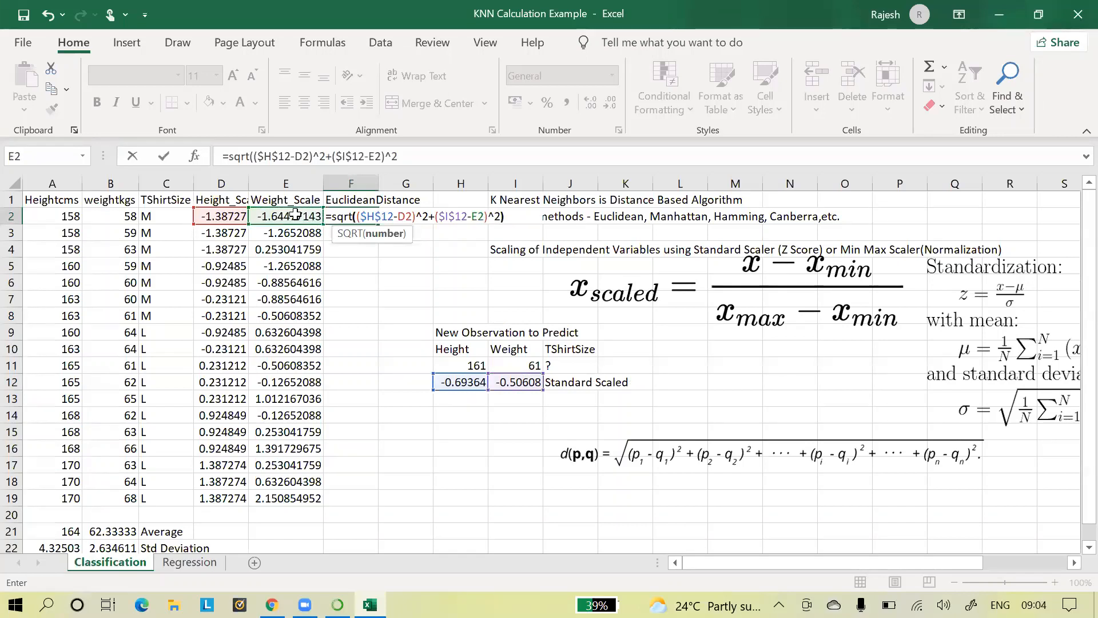
pyautogui.write(')')
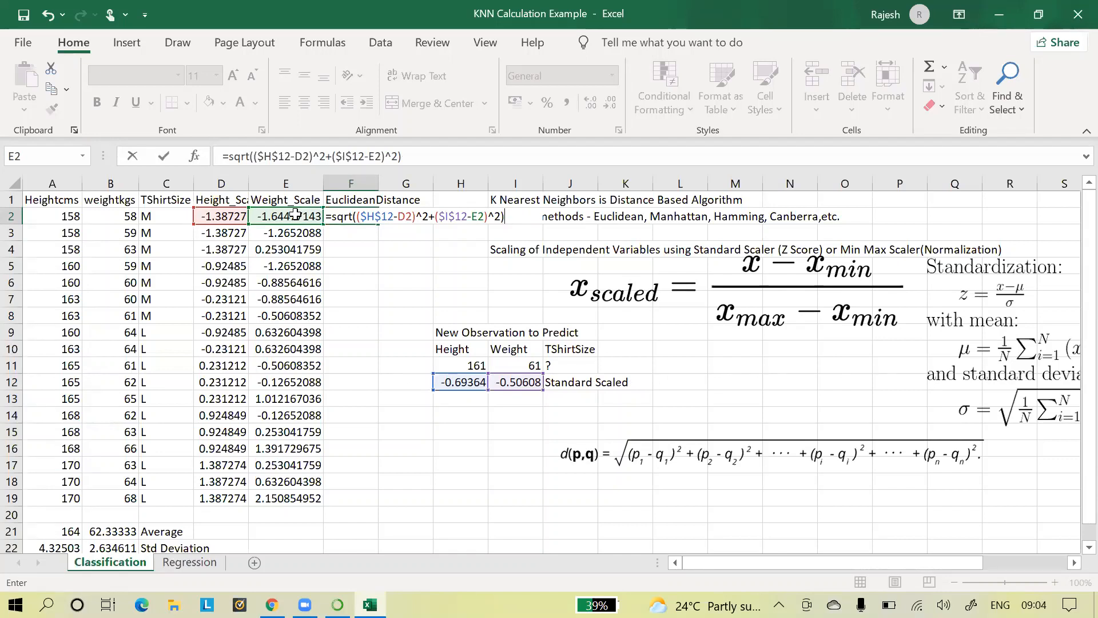
pyautogui.press('Return')
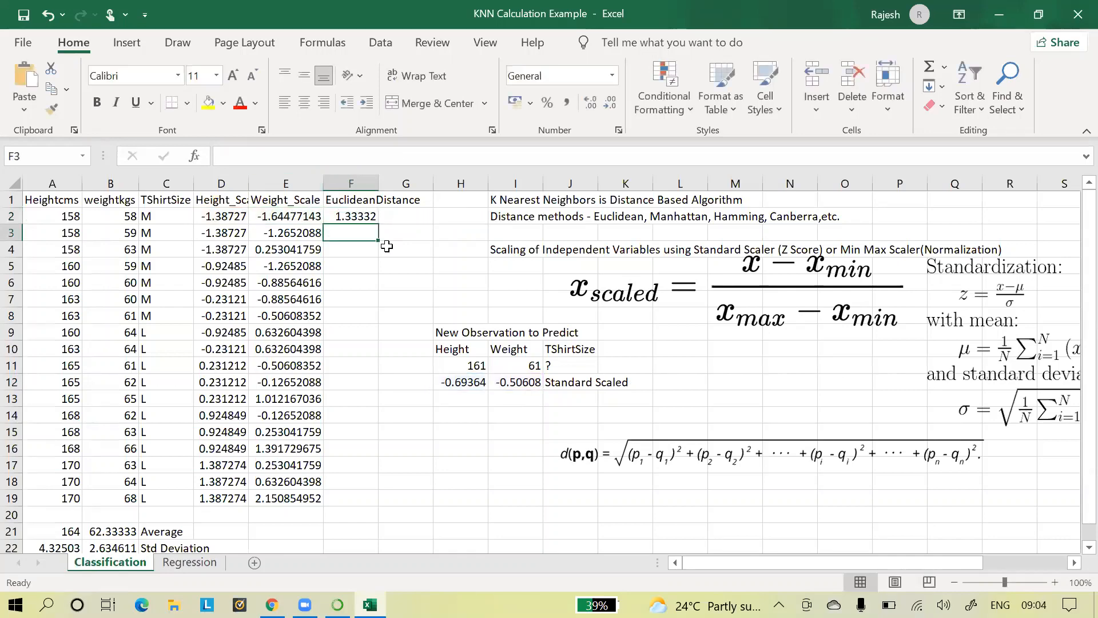
# Step: Fill the distance formula from F2 down the EuclideanDistance column to F19
pyautogui.click(356, 215)
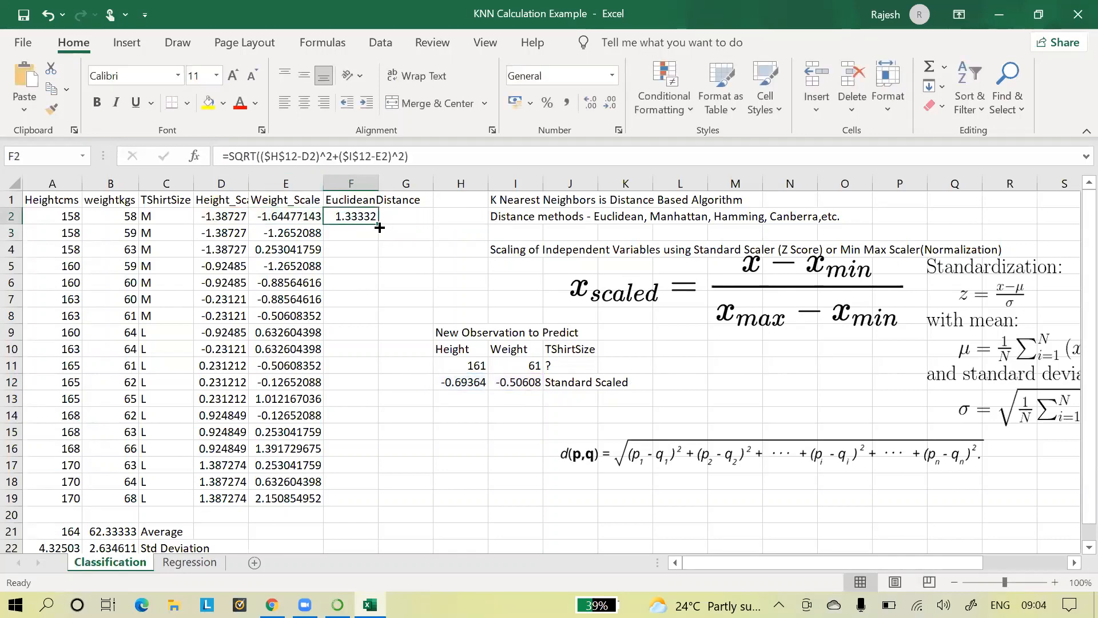
pyautogui.doubleClick(377, 224)
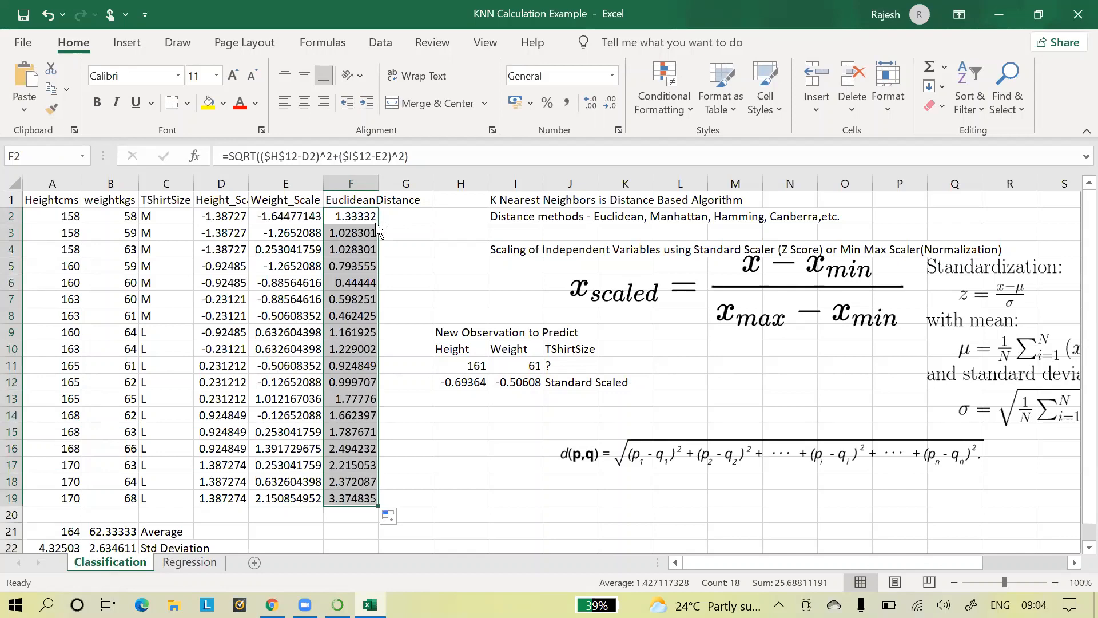
pyautogui.click(430, 264)
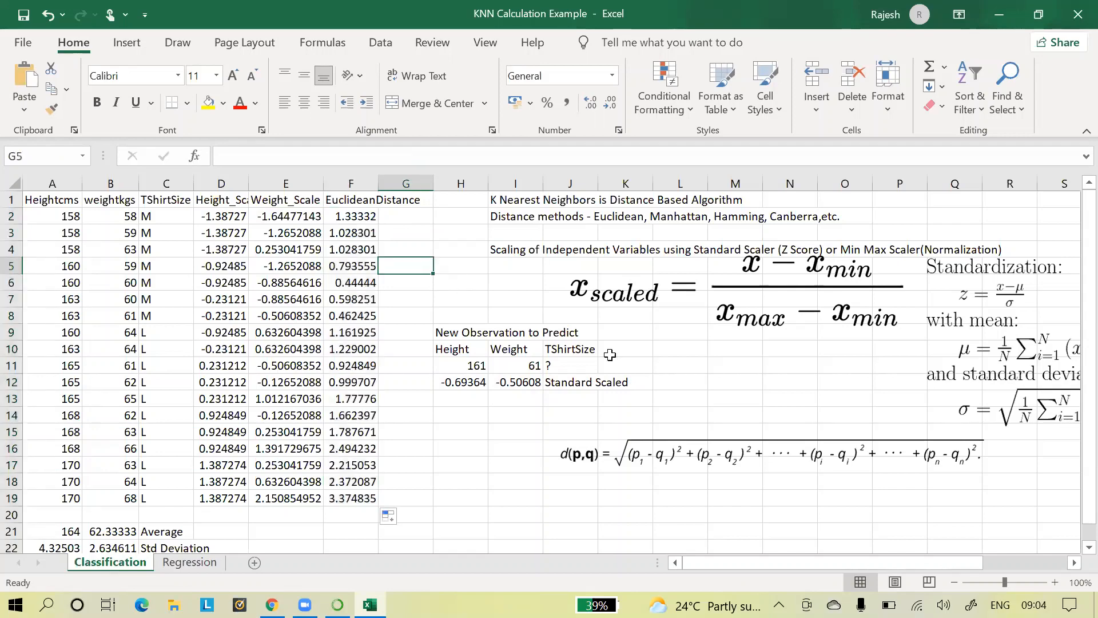
# Step: Examine the new observation's scaled height and weight in H12:I12 alongside the distance computed in F2
pyautogui.click(481, 382)
pyautogui.click(525, 382)
pyautogui.click(608, 366)
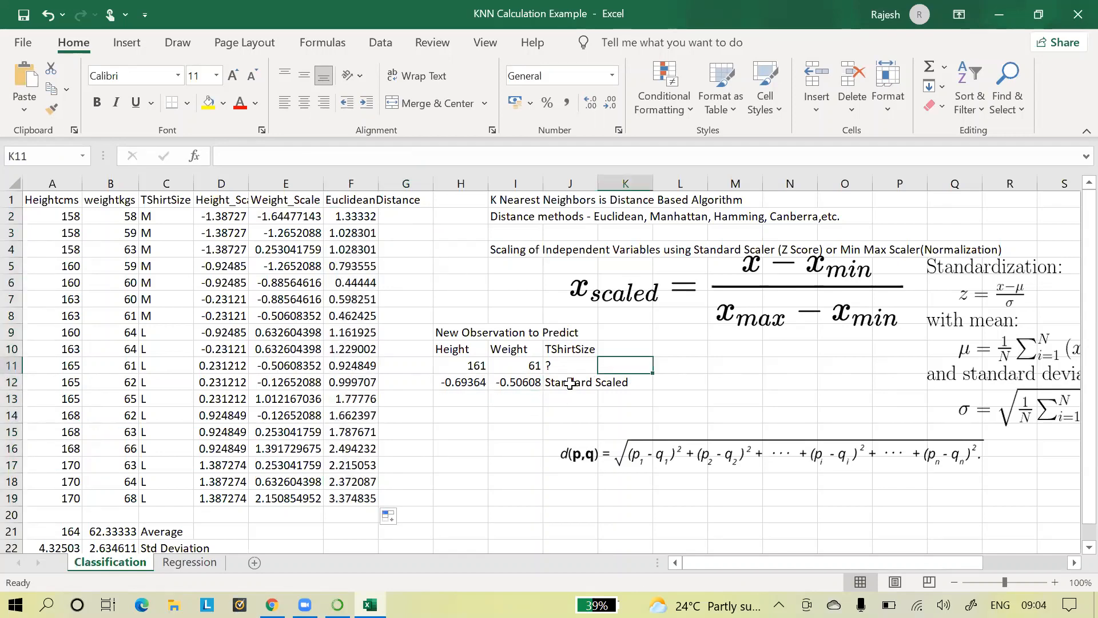
pyautogui.click(569, 382)
pyautogui.click(526, 384)
pyautogui.click(474, 382)
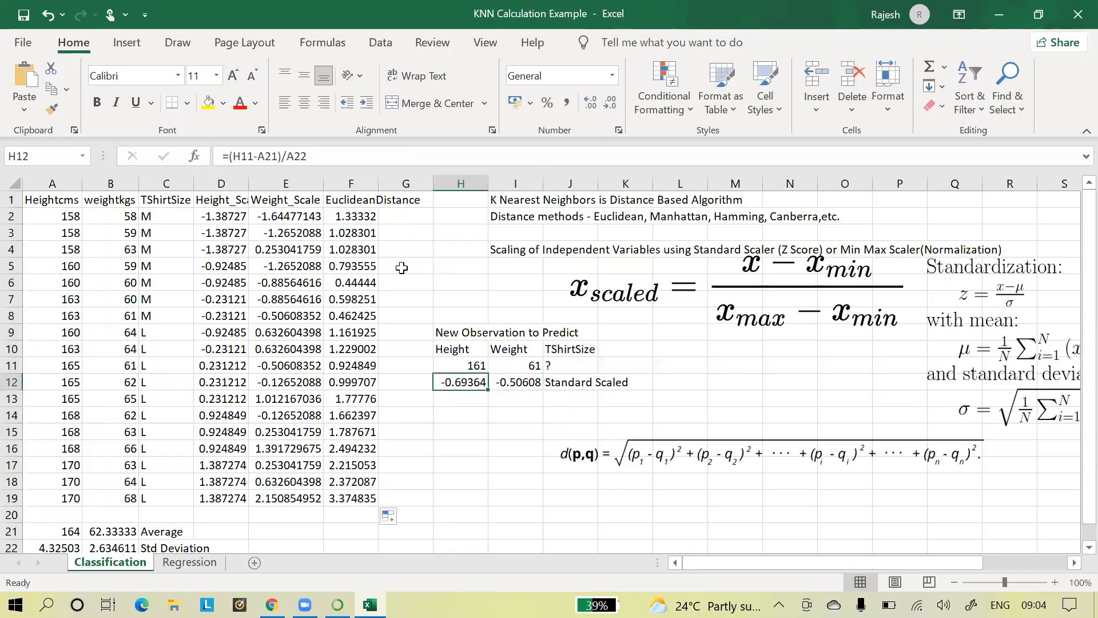
pyautogui.click(342, 215)
pyautogui.click(452, 296)
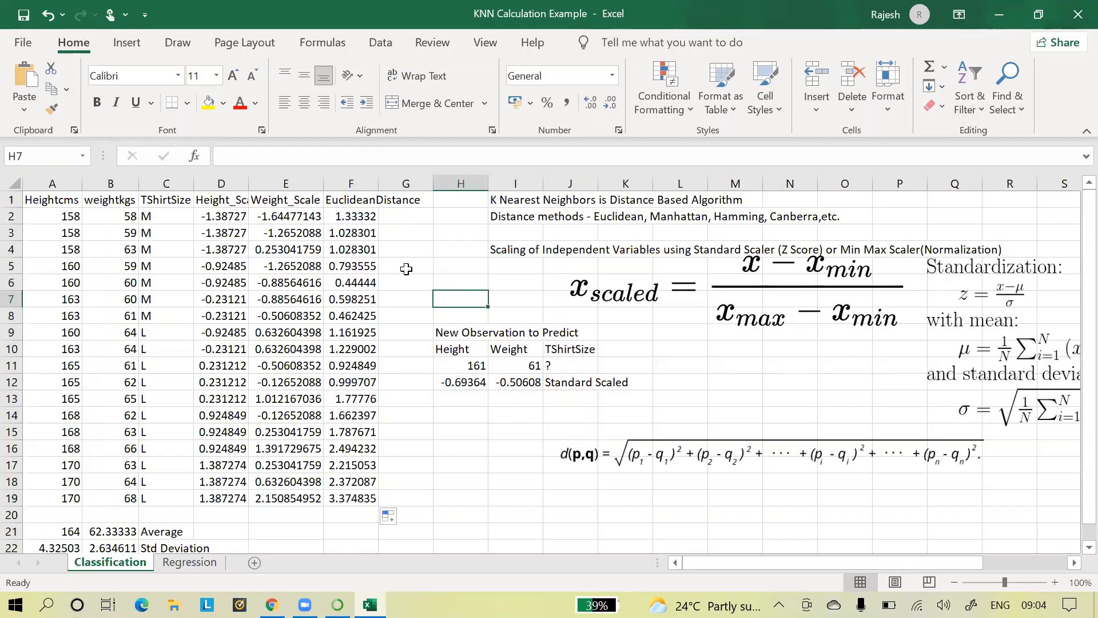
pyautogui.click(431, 263)
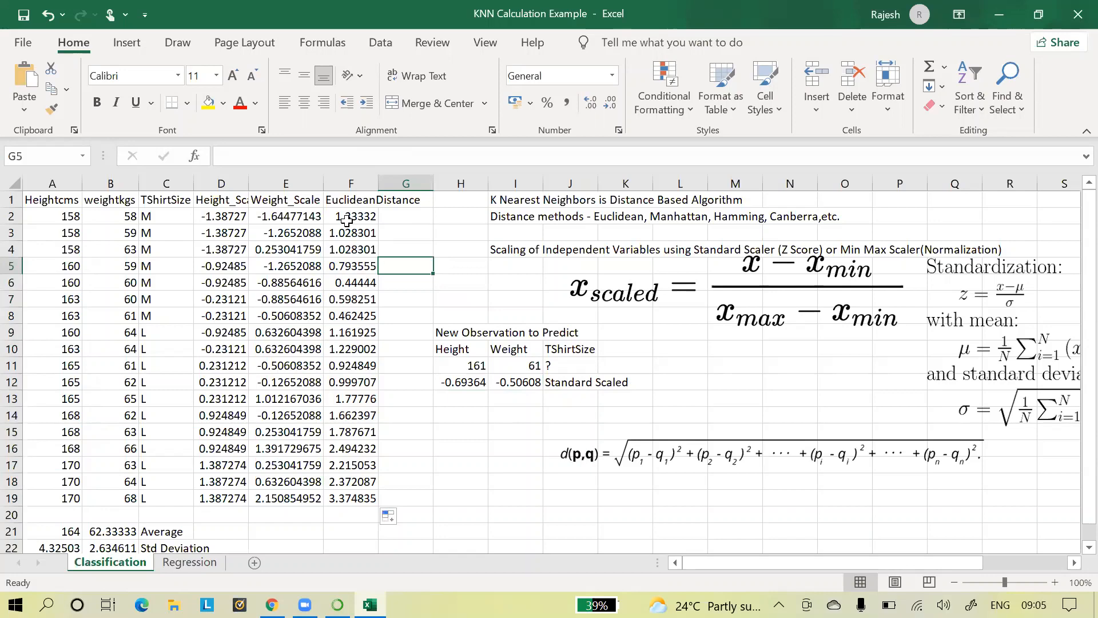
# Step: Sort the data rows by the Euclidean distances in F2:F19 from smallest to largest, expanding the selection to the adjacent columns
pyautogui.moveTo(351, 216); pyautogui.dragTo(353, 498)
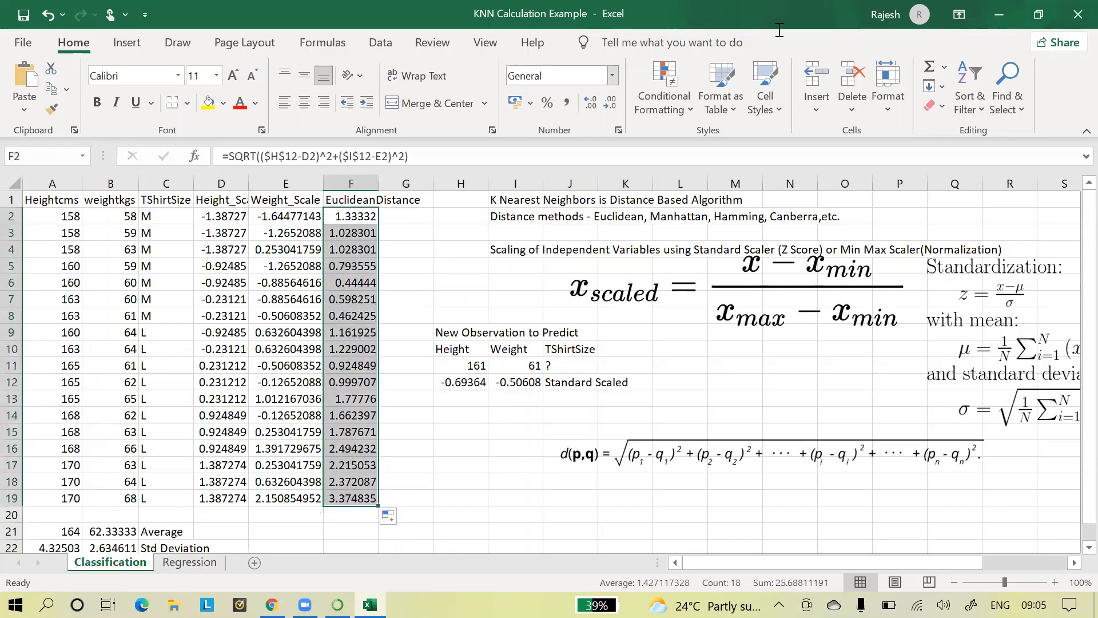
pyautogui.click(976, 115)
pyautogui.click(1001, 134)
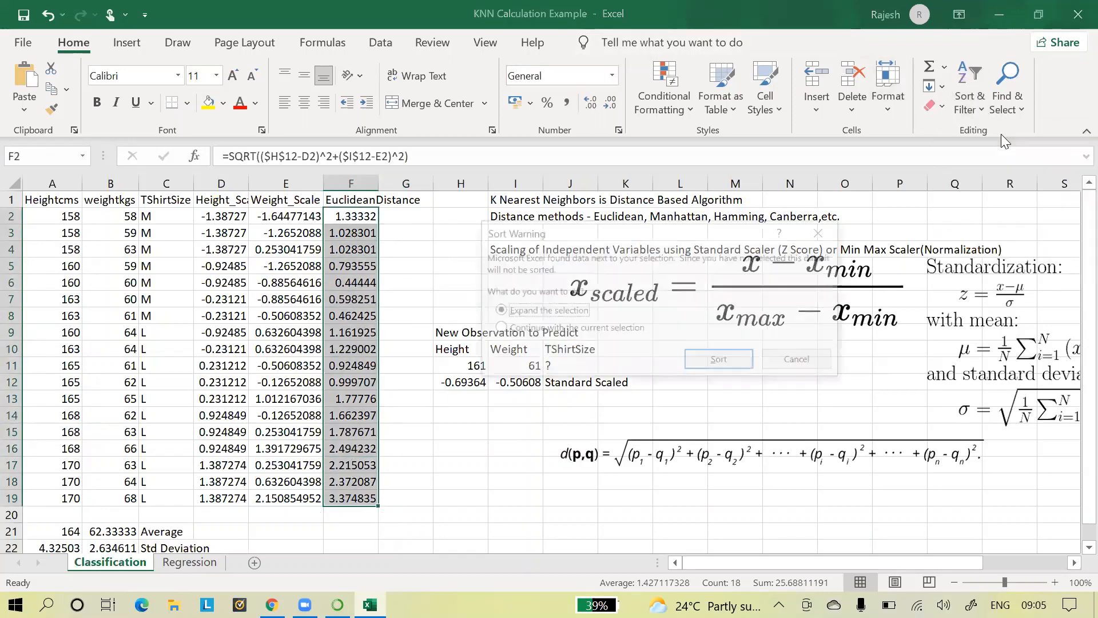
pyautogui.click(721, 362)
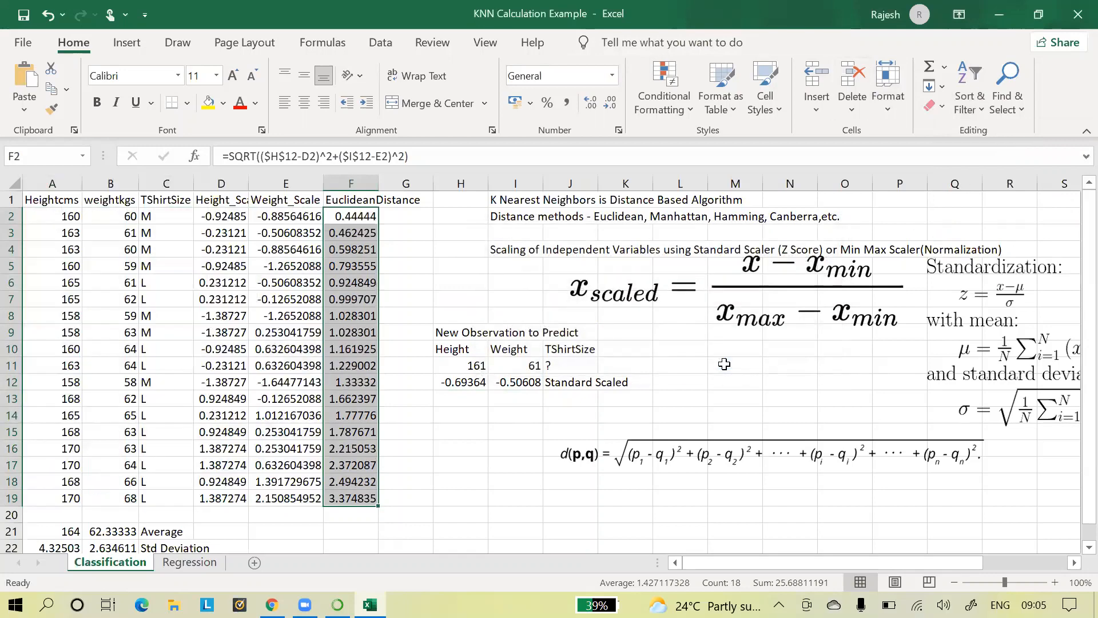
pyautogui.click(435, 267)
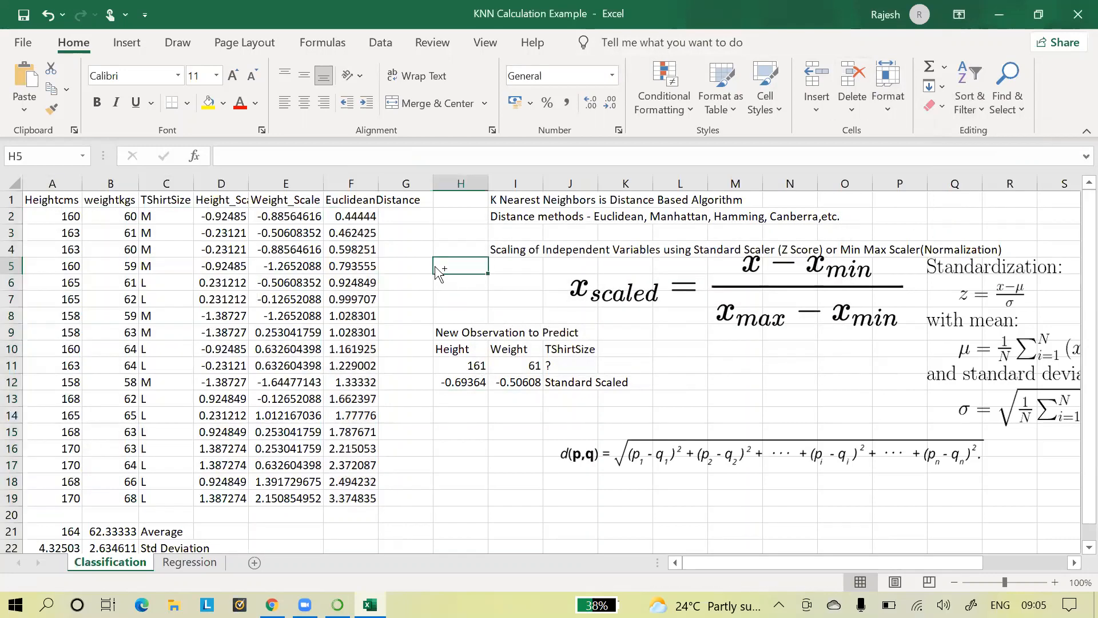
# Step: Enter the neighbor count "K=3" in cell H14, below the new observation
pyautogui.click(451, 416)
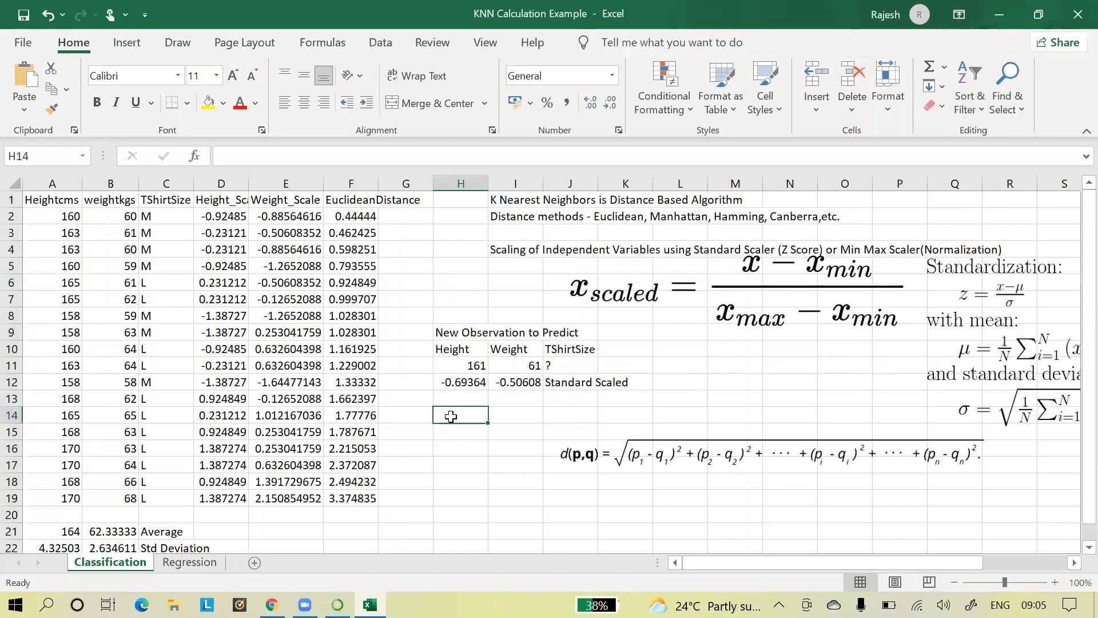
pyautogui.write('K=3')
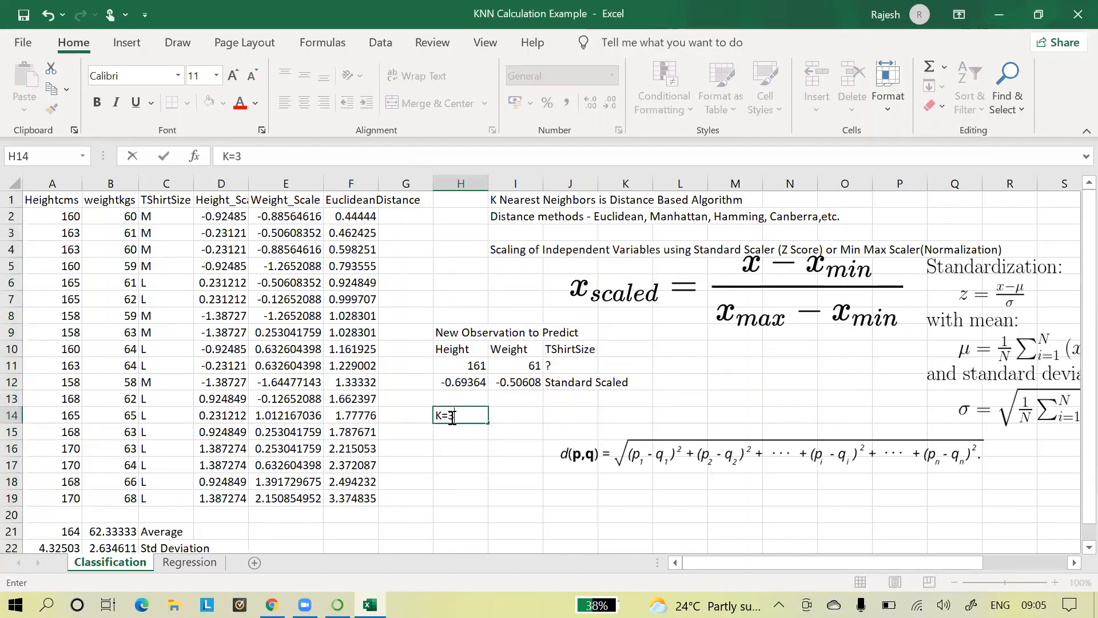
pyautogui.click(495, 459)
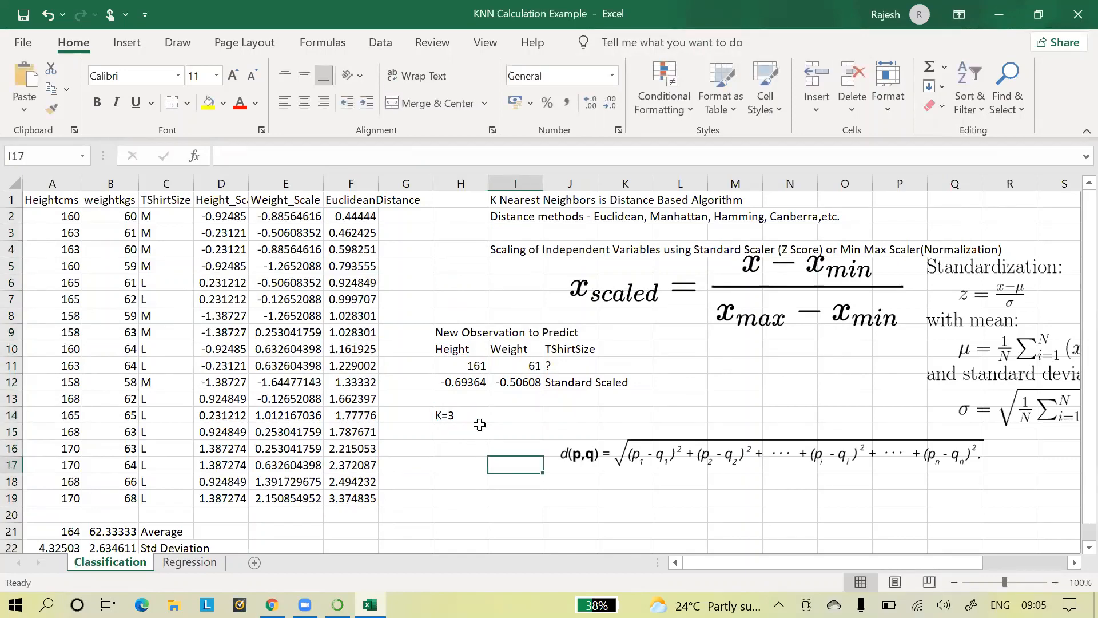
# Step: Check the three smallest distances in F2:F4 and enter the predicted size "M" in cell I14
pyautogui.moveTo(355, 217); pyautogui.dragTo(359, 249)
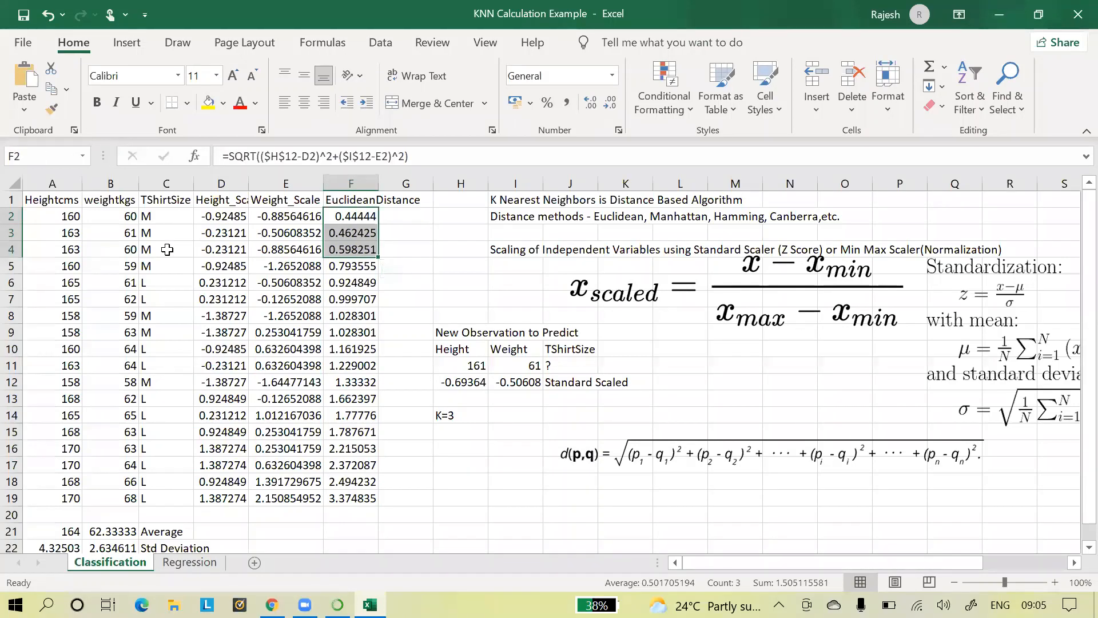
pyautogui.click(515, 412)
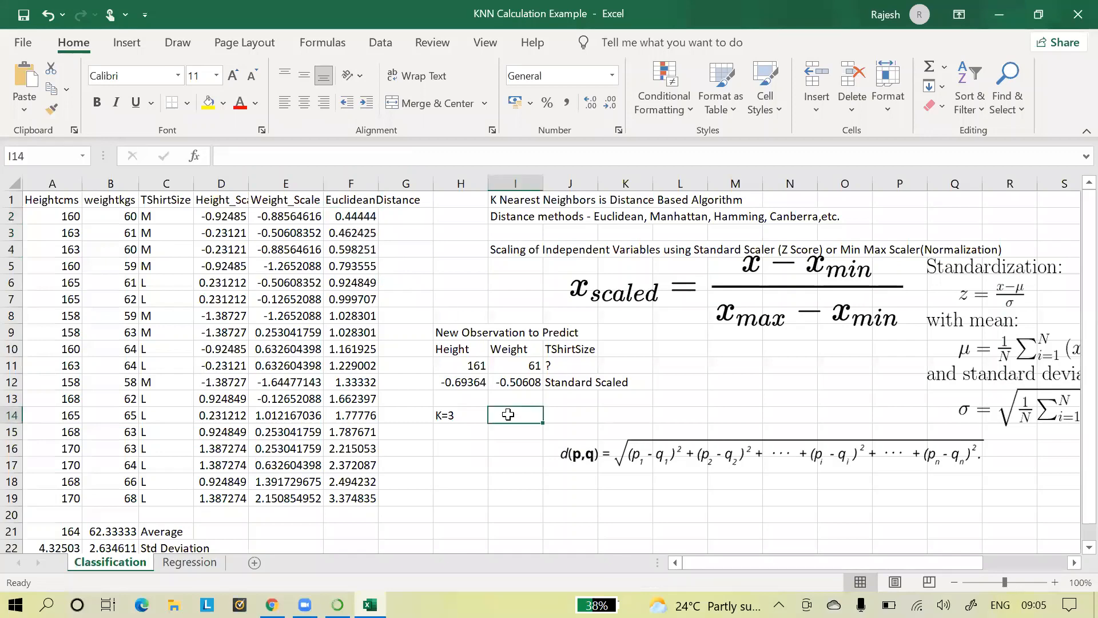
pyautogui.write('M')
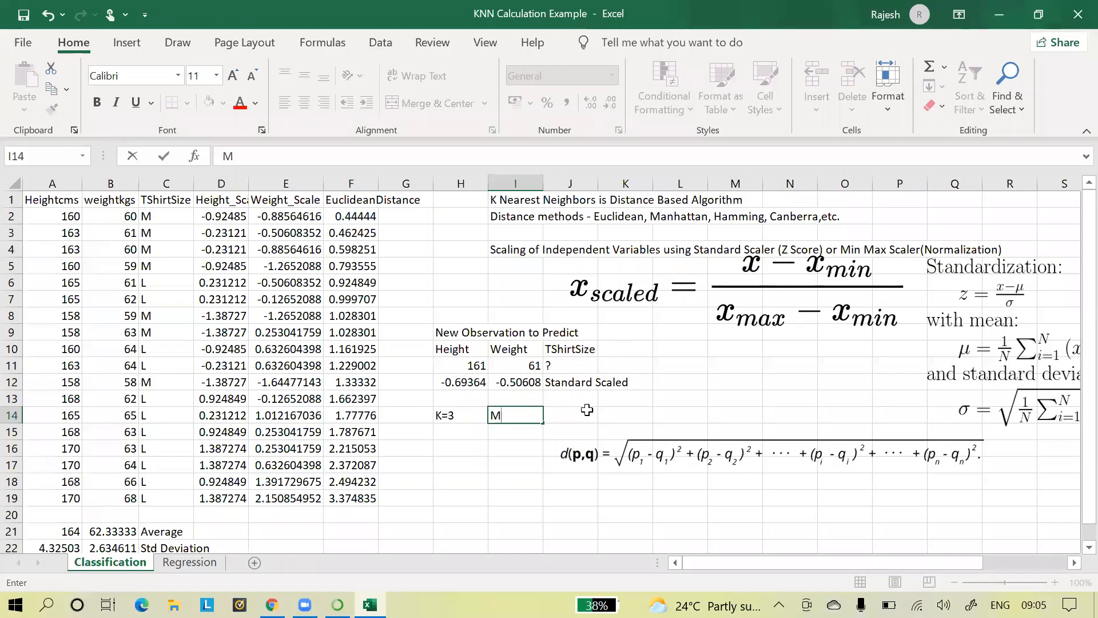
# Step: Move the Euclidean distance formula picture clear of row 14 and enter the label "Predicted TShirtSize" in cell J14
pyautogui.click(570, 423)
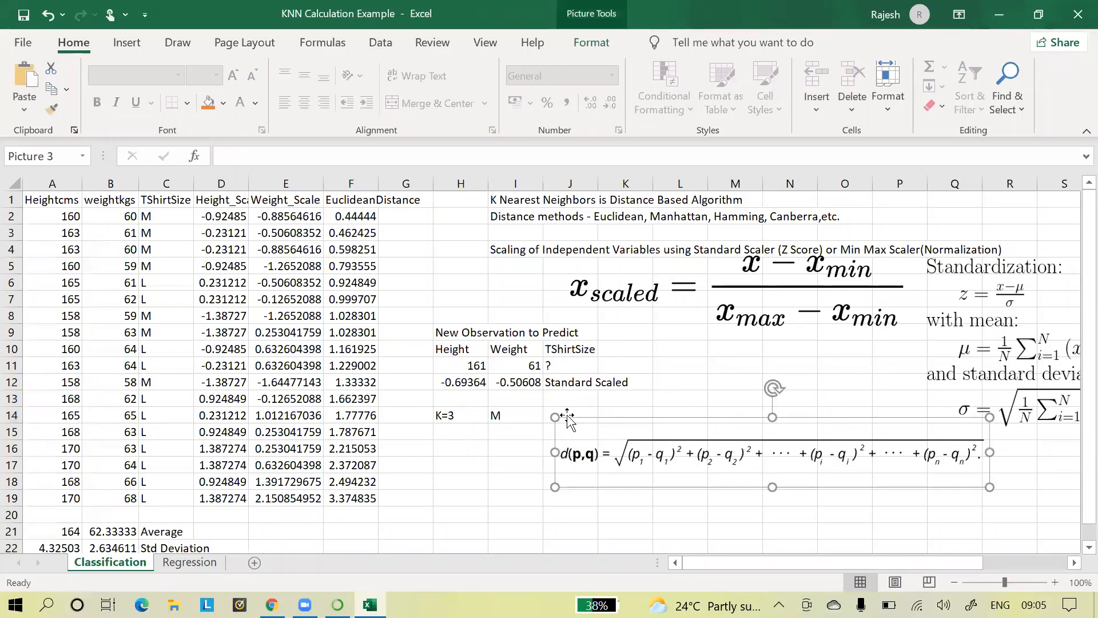
pyautogui.moveTo(608, 422); pyautogui.dragTo(707, 457)
pyautogui.click(564, 414)
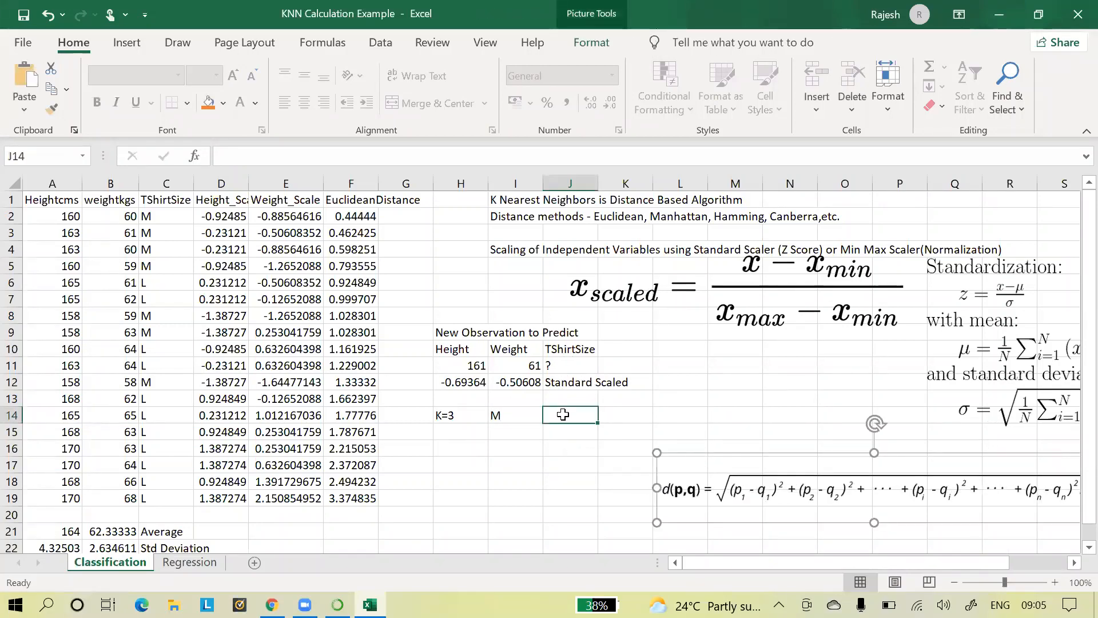
pyautogui.write('Predicted')
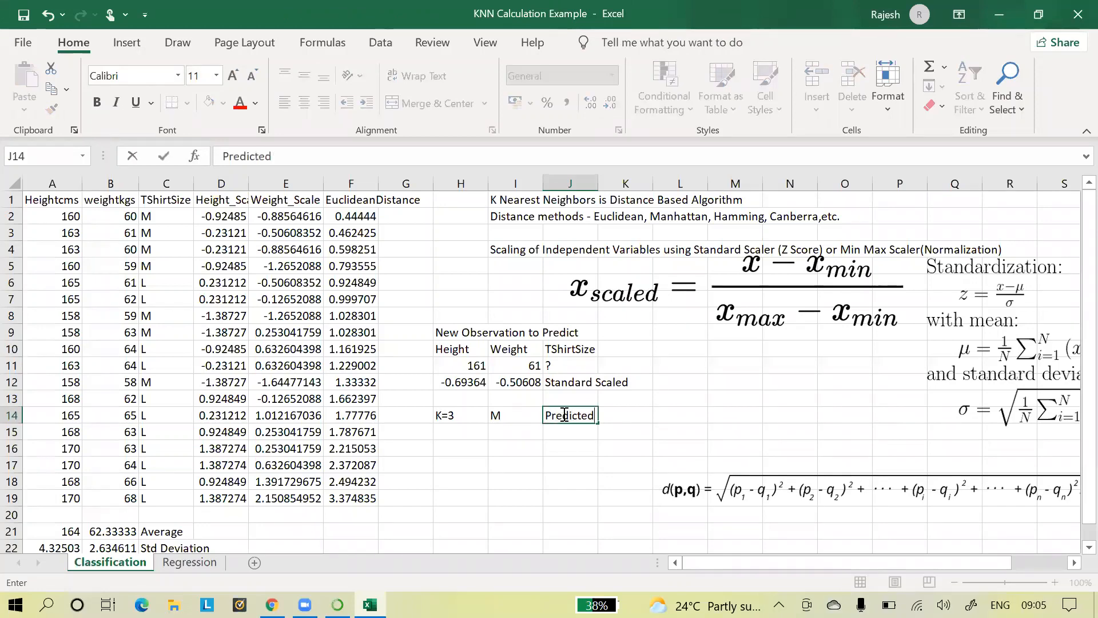
pyautogui.write(' TShir')
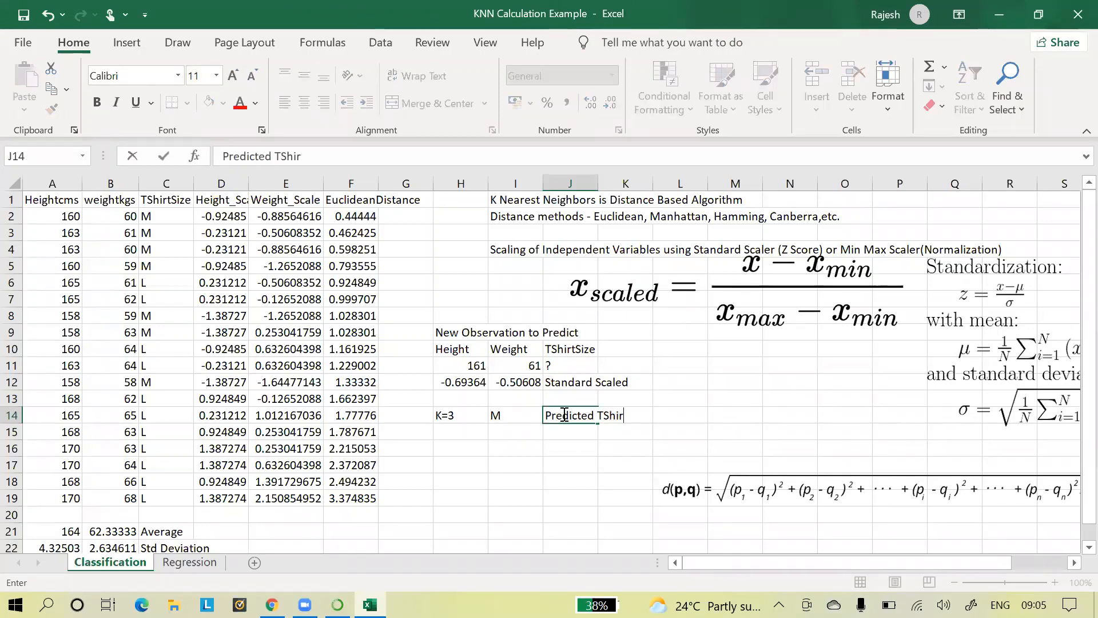
pyautogui.write('tSize')
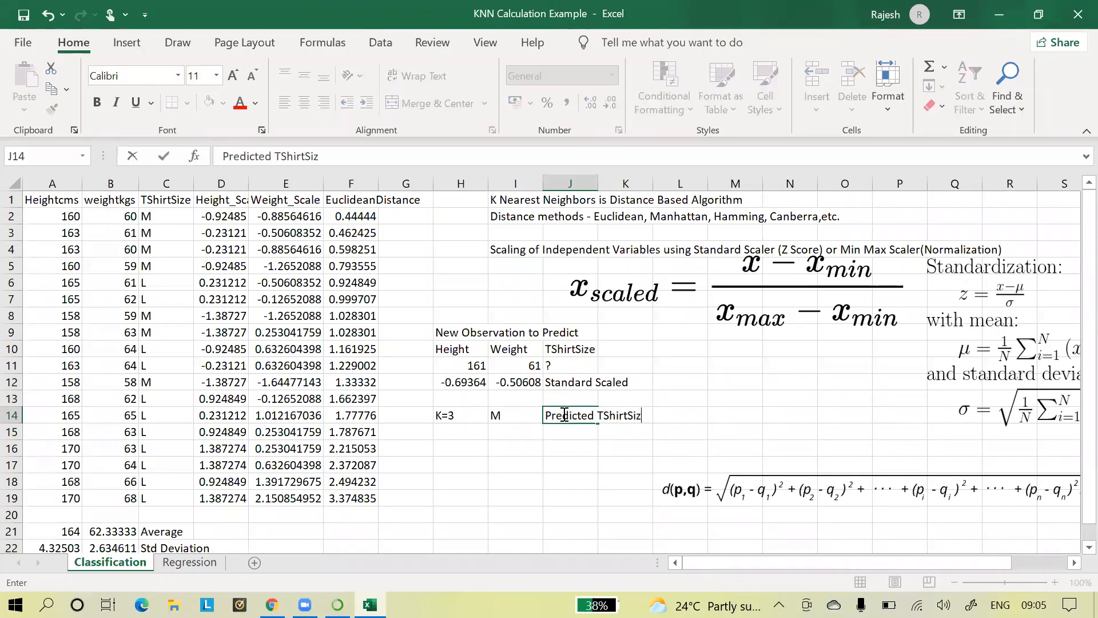
pyautogui.click(566, 458)
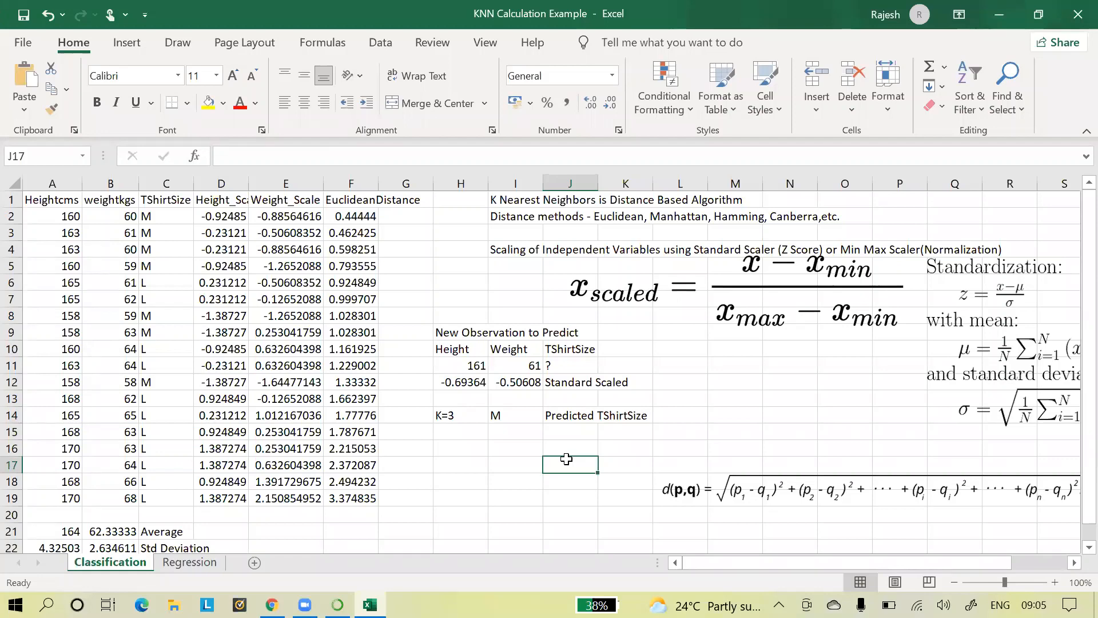
# Step: Enter a second neighbor count, "K=5", in cell H15
pyautogui.click(452, 431)
pyautogui.write('K=3')
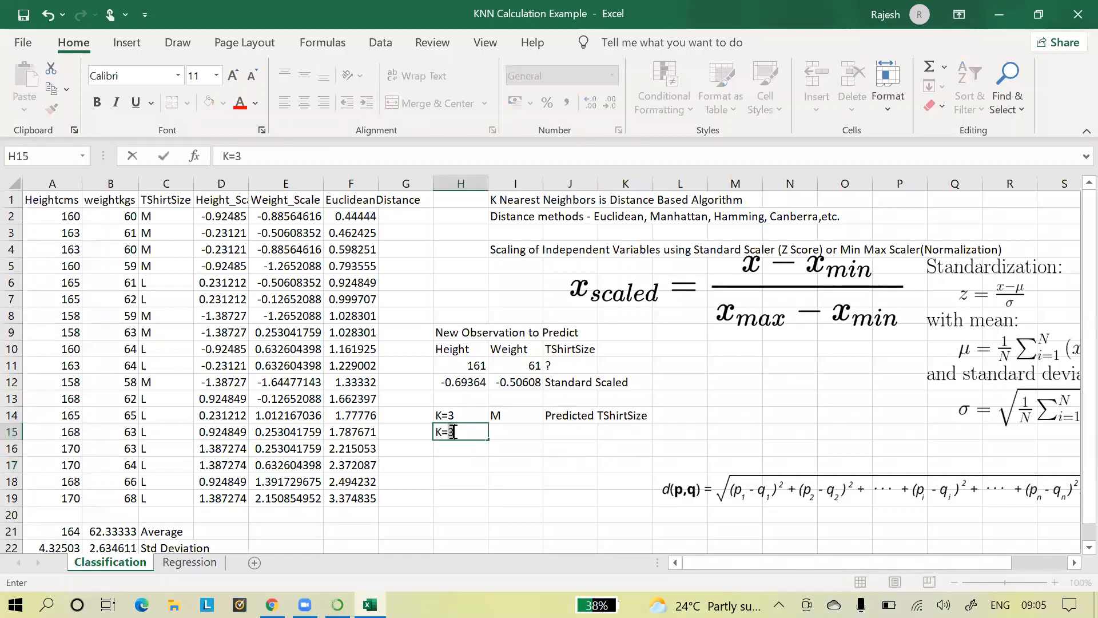
pyautogui.press('BackSpace')
pyautogui.write('5')
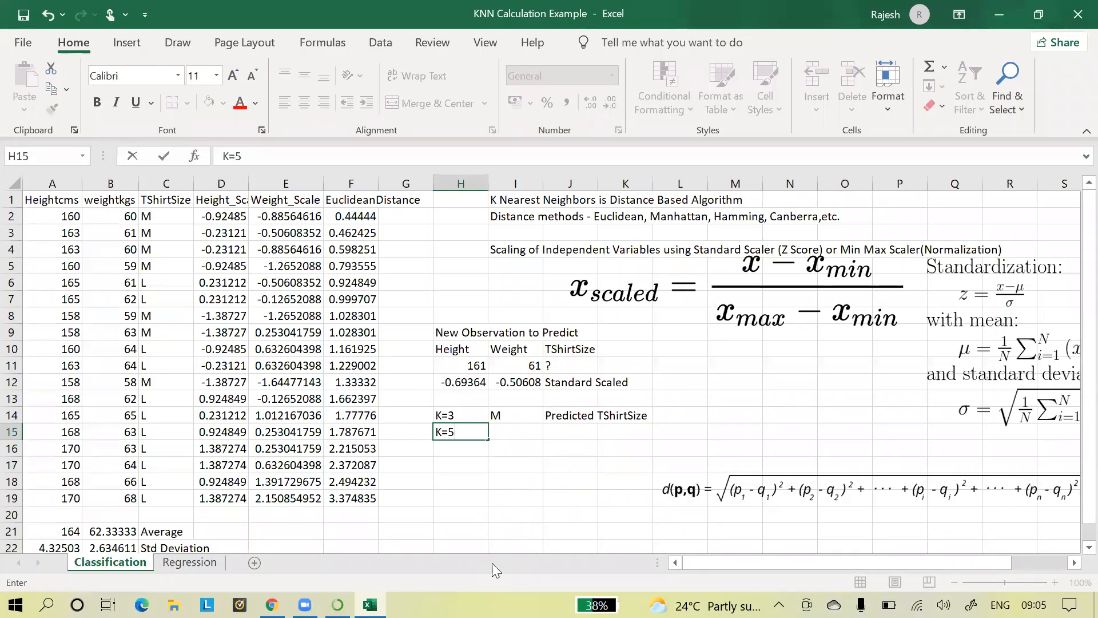
pyautogui.click(549, 470)
# Step: Check the five smallest distances in F2:F6 with their sizes in C2:C6, and enter the predicted size "M" in cell I15
pyautogui.moveTo(360, 218); pyautogui.dragTo(357, 286)
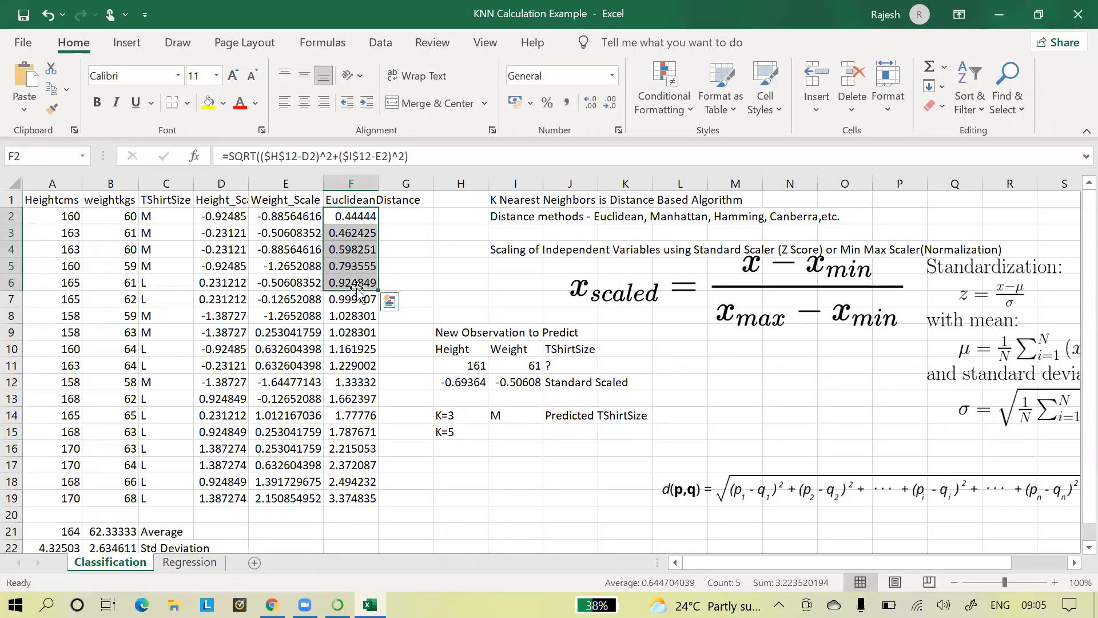
pyautogui.moveTo(150, 216); pyautogui.dragTo(155, 282)
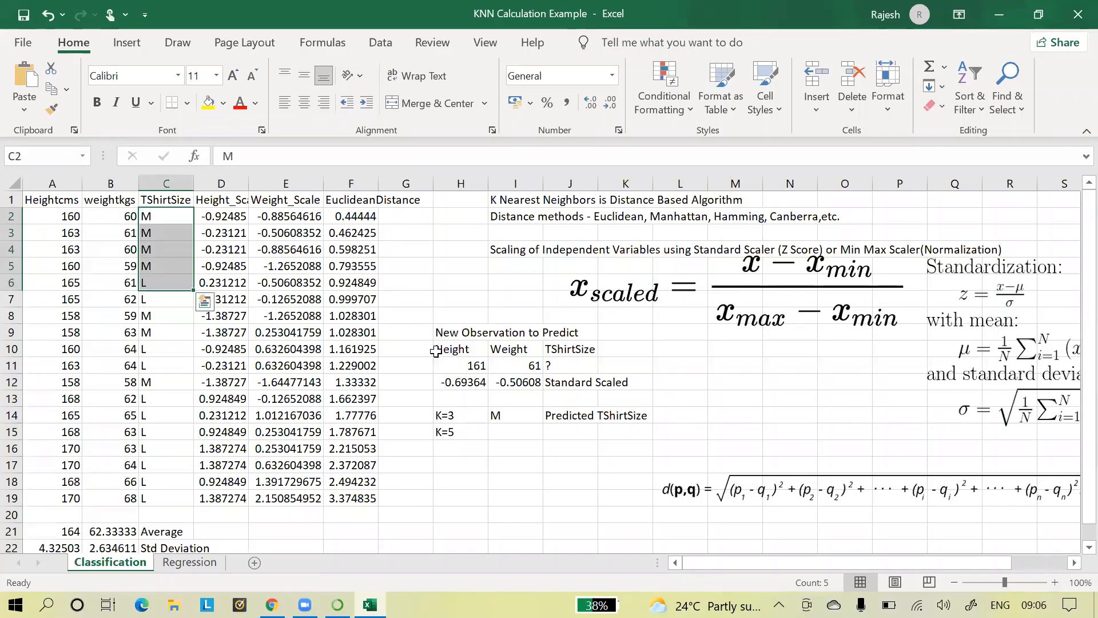
pyautogui.click(506, 436)
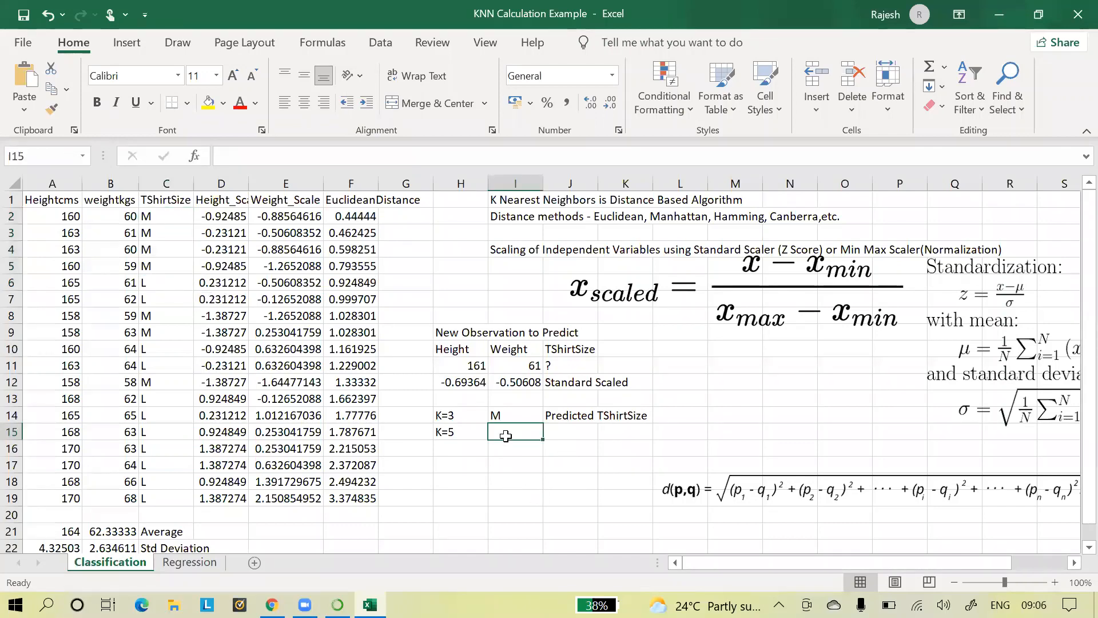
pyautogui.write('M')
pyautogui.click(580, 436)
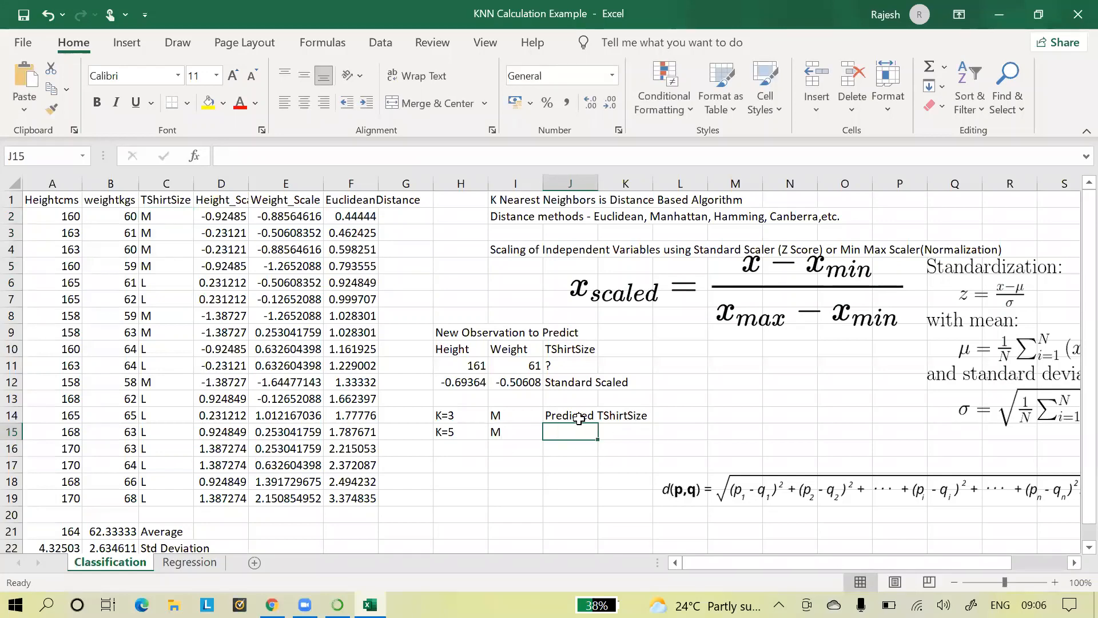
# Step: Copy the "Predicted TShirtSize" label from J14 into J15 for the K=5 row
pyautogui.click(580, 418)
pyautogui.hotkey('ctrl', 'c')
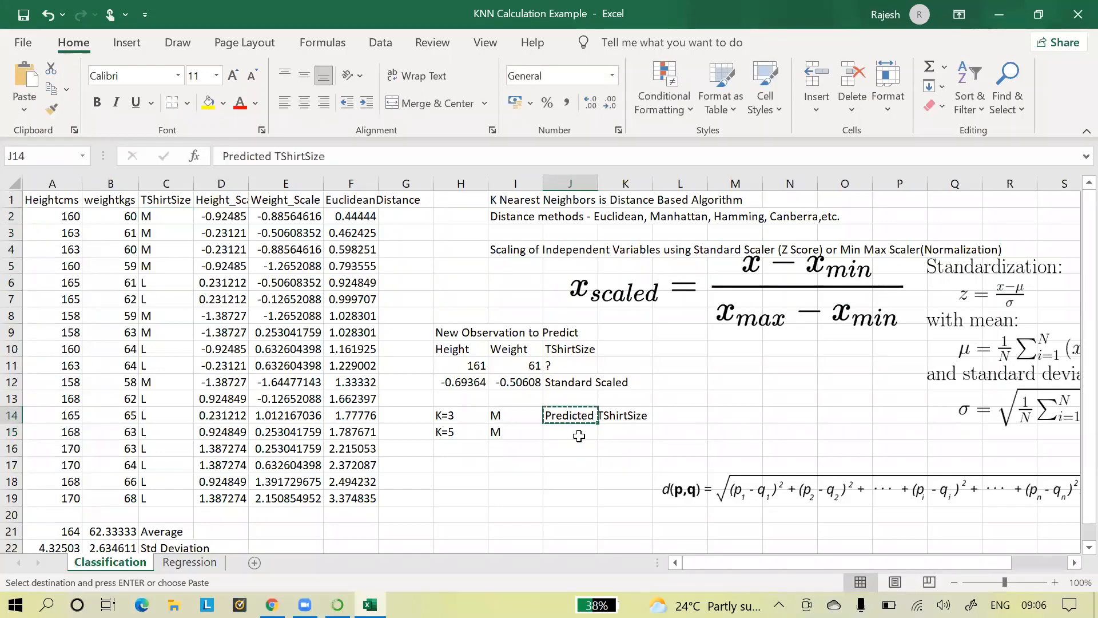
pyautogui.click(579, 436)
pyautogui.hotkey('ctrl', 'v')
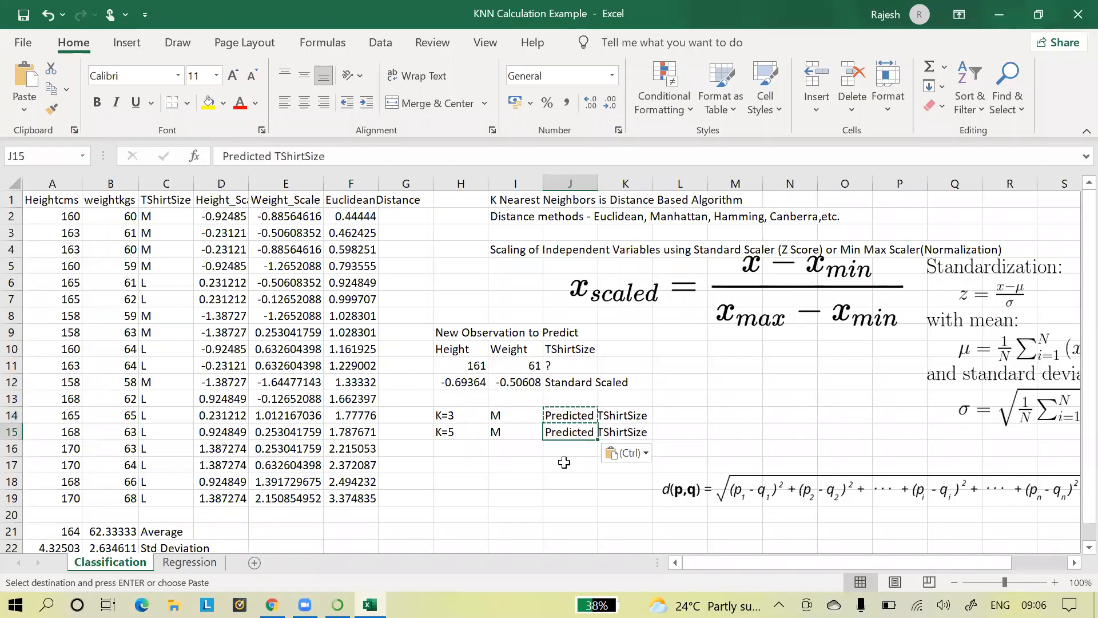
pyautogui.click(546, 482)
pyautogui.press('Escape')
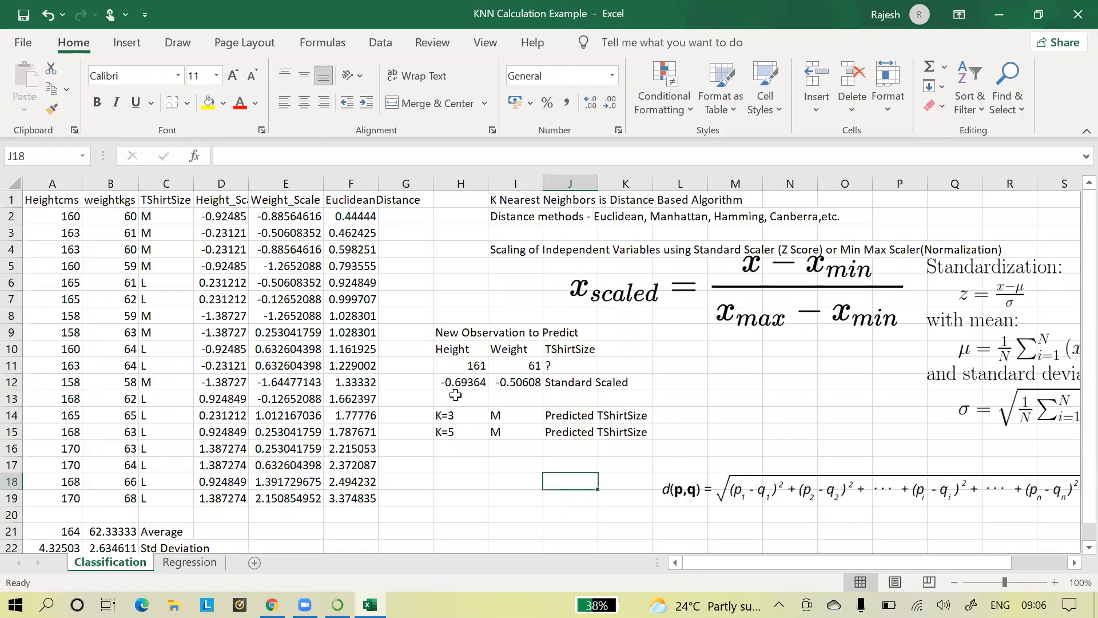
# Step: Enter the heading "Assune" in cell H13 above the K values
pyautogui.click(498, 417)
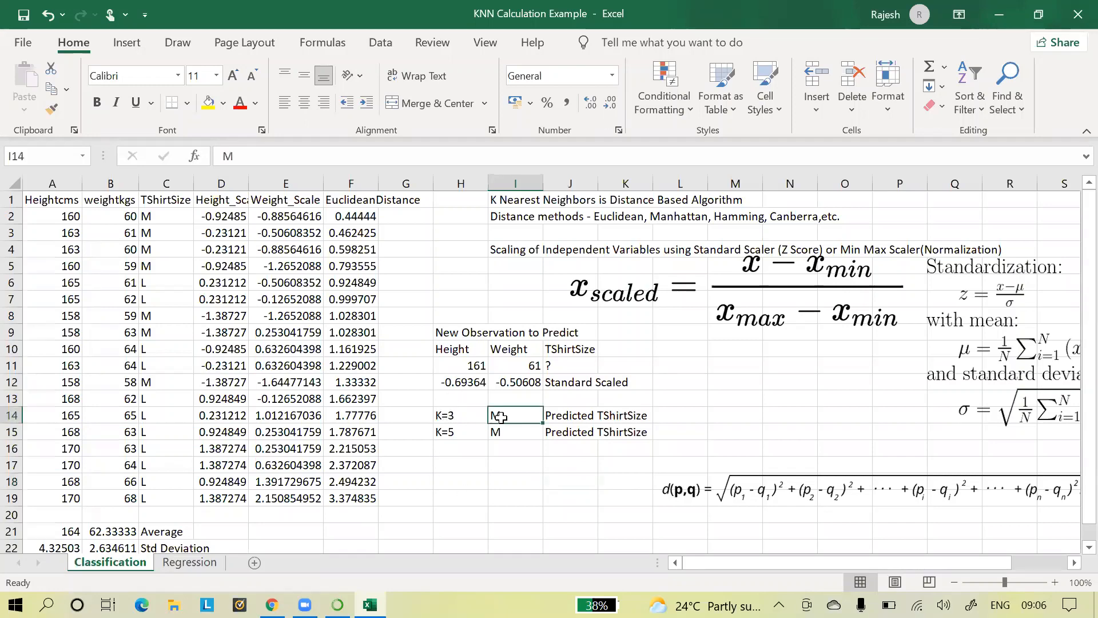
pyautogui.click(443, 413)
pyautogui.click(466, 391)
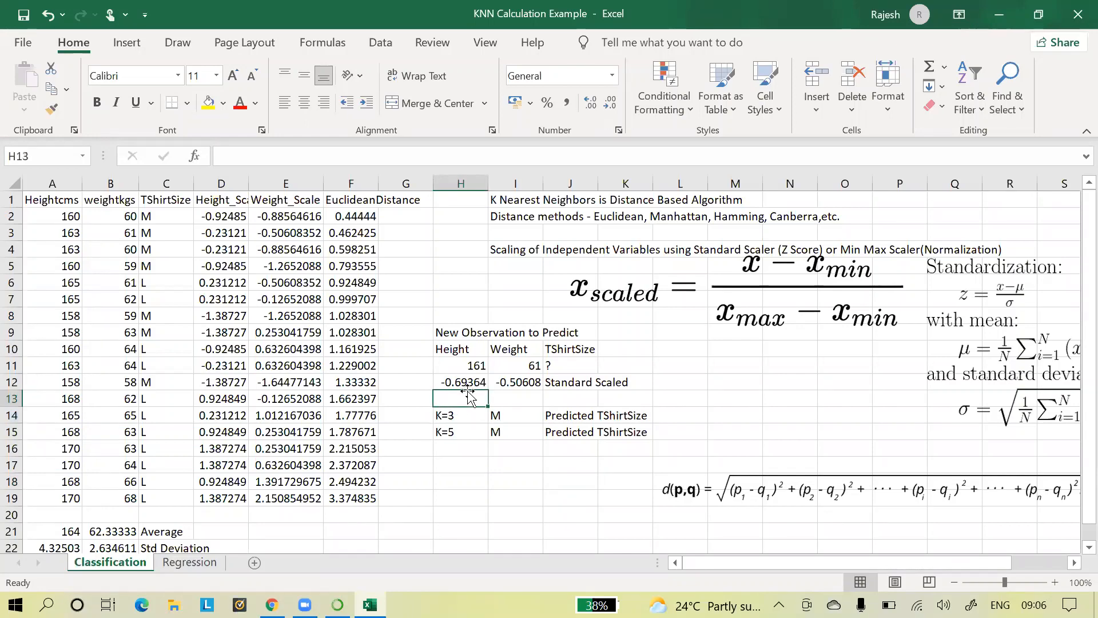
pyautogui.write('Assunms')
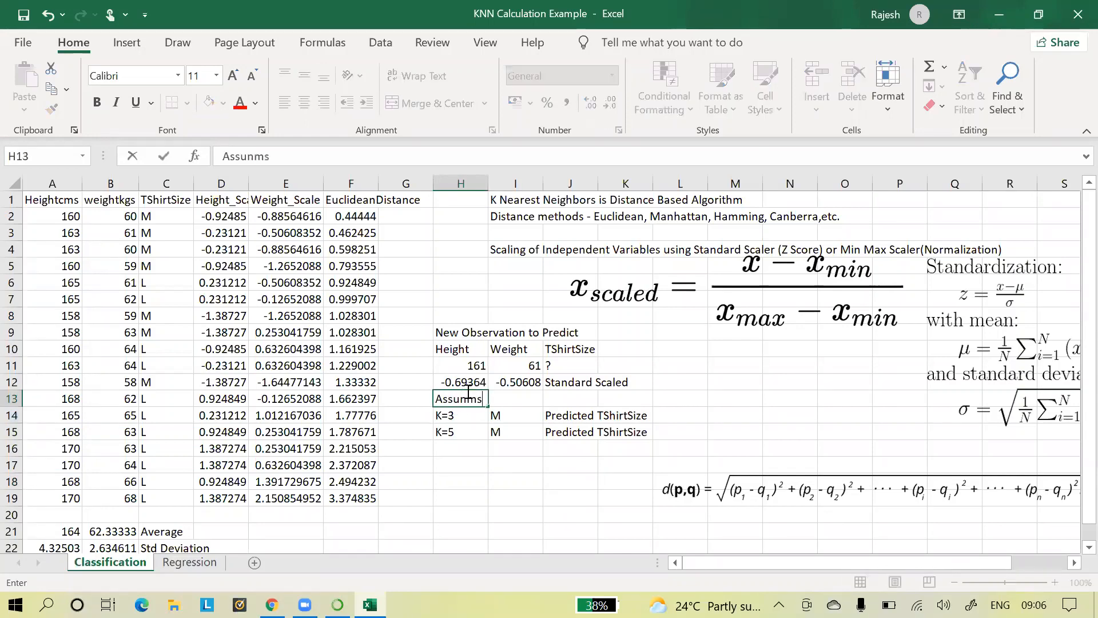
pyautogui.press('BackSpace')
pyautogui.press('BackSpace')
pyautogui.write('e')
pyautogui.press('Return')
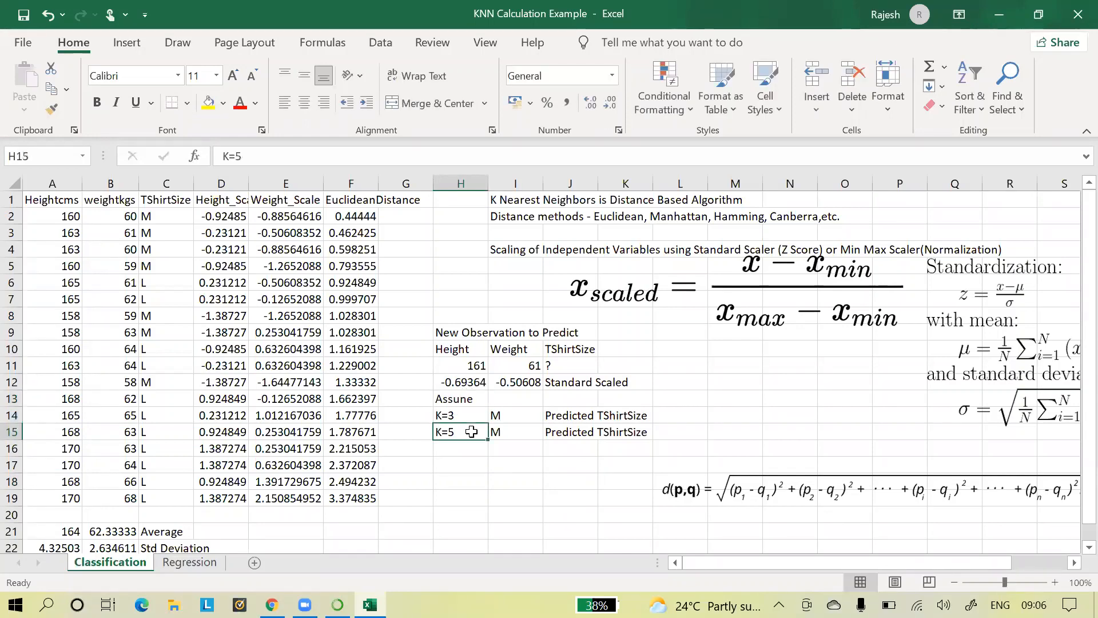
# Step: Review the three smallest distances in F2:F4 and the T-shirt sizes in C2:C6 behind the K=3 and K=5 predictions
pyautogui.click(492, 416)
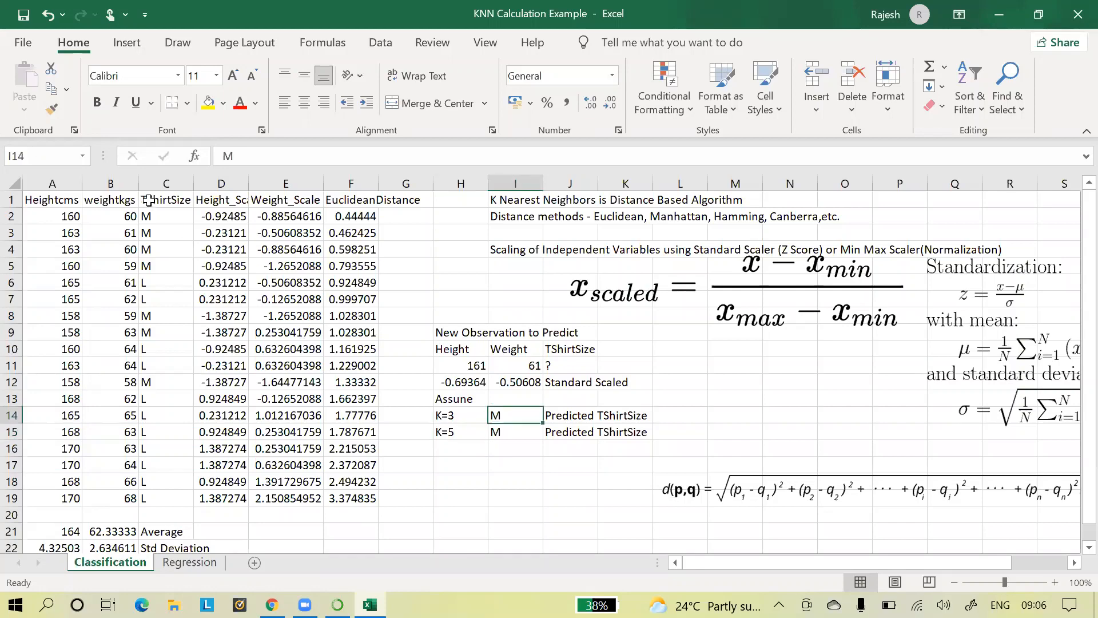
pyautogui.moveTo(372, 216); pyautogui.dragTo(372, 260)
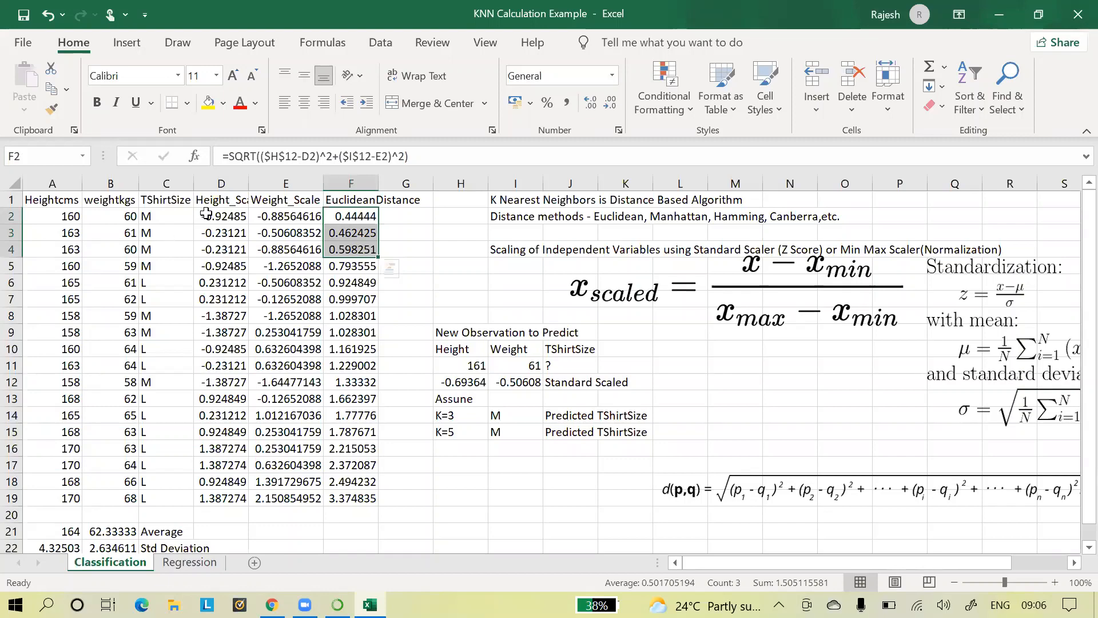
pyautogui.click(182, 232)
pyautogui.moveTo(175, 208); pyautogui.dragTo(168, 287)
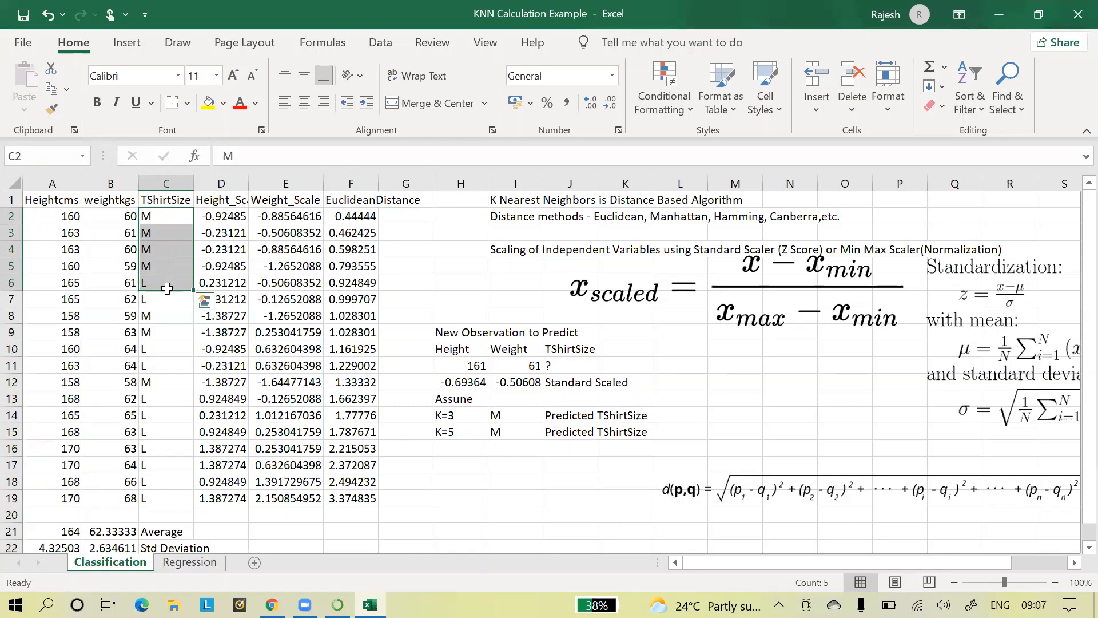
pyautogui.click(429, 430)
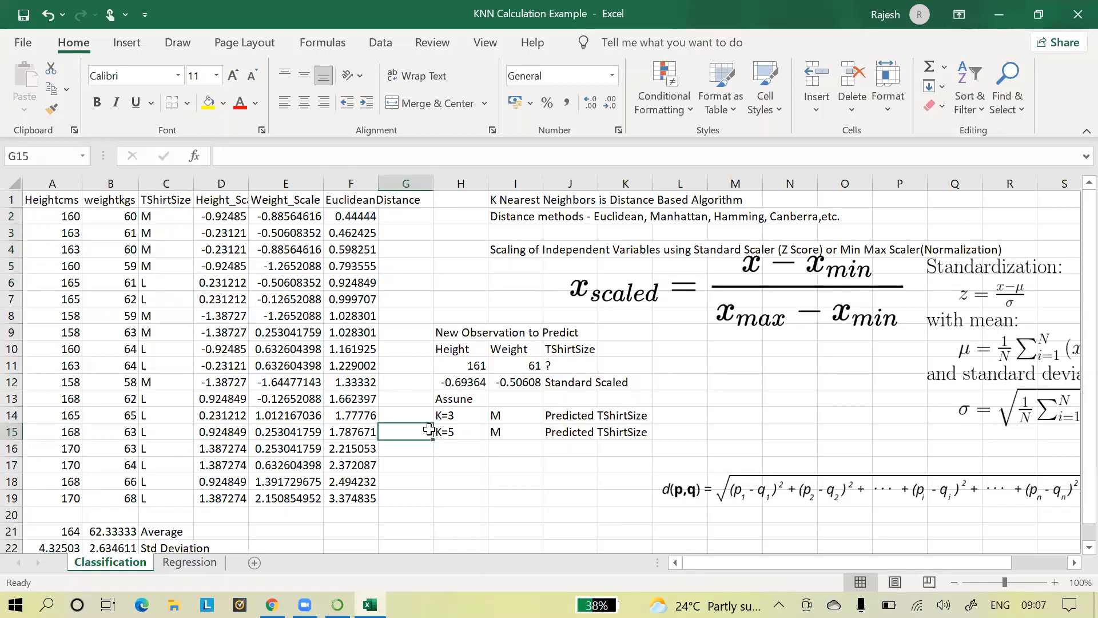
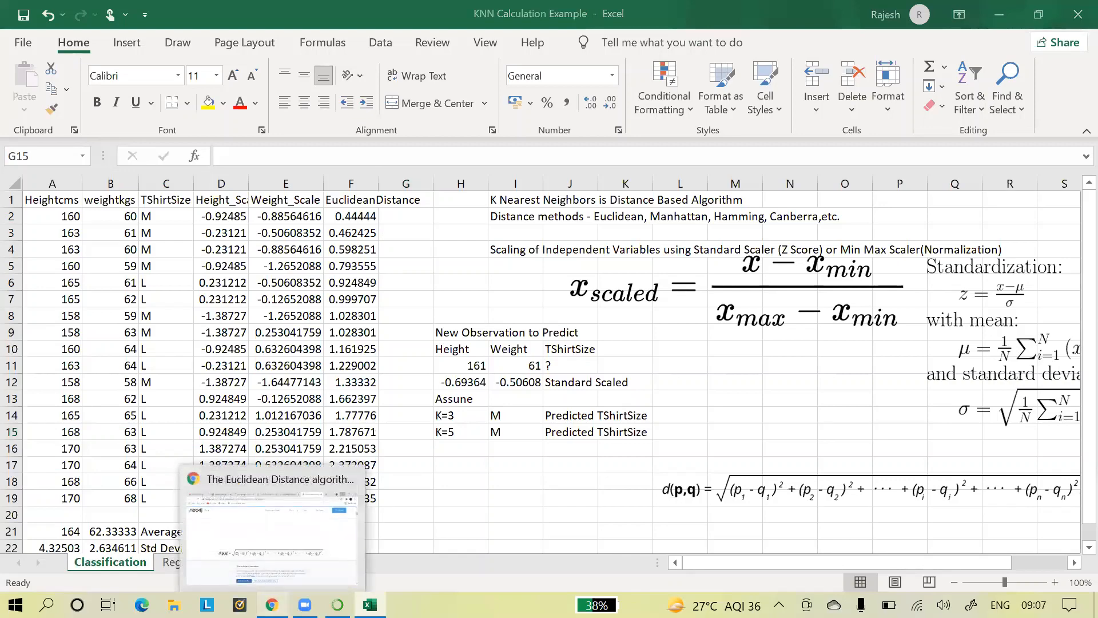
# Step: Switch to the Untitled Jupyter notebook in Chrome and write the comment "# K Nearesr Neighbors Algorithm - Distance Based Algorithm" in the empty last cell
pyautogui.click(272, 605)
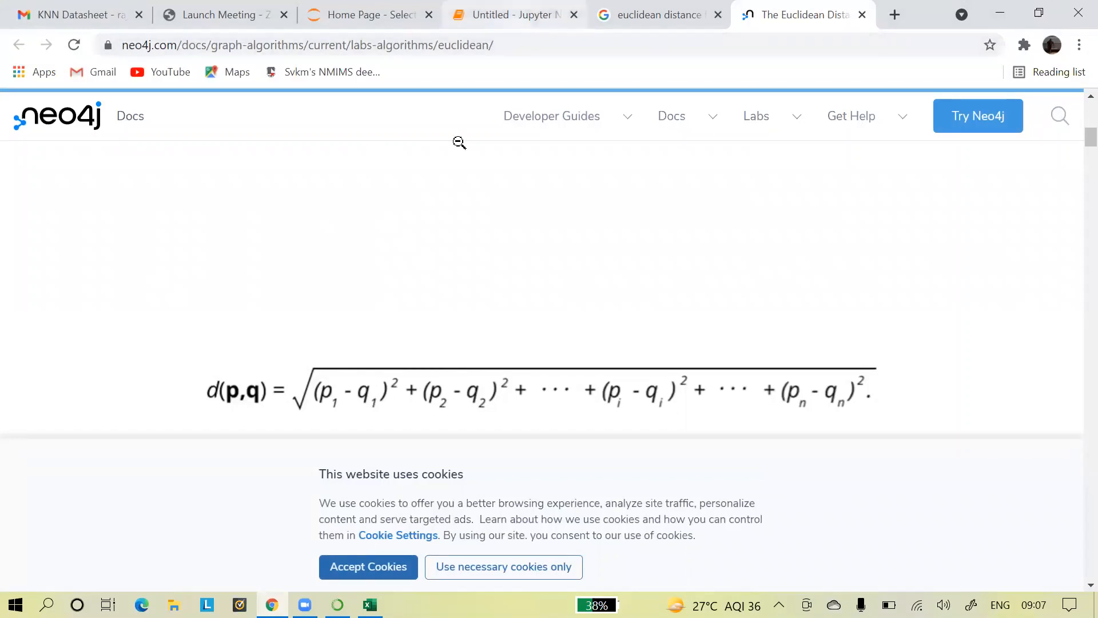
pyautogui.click(486, 16)
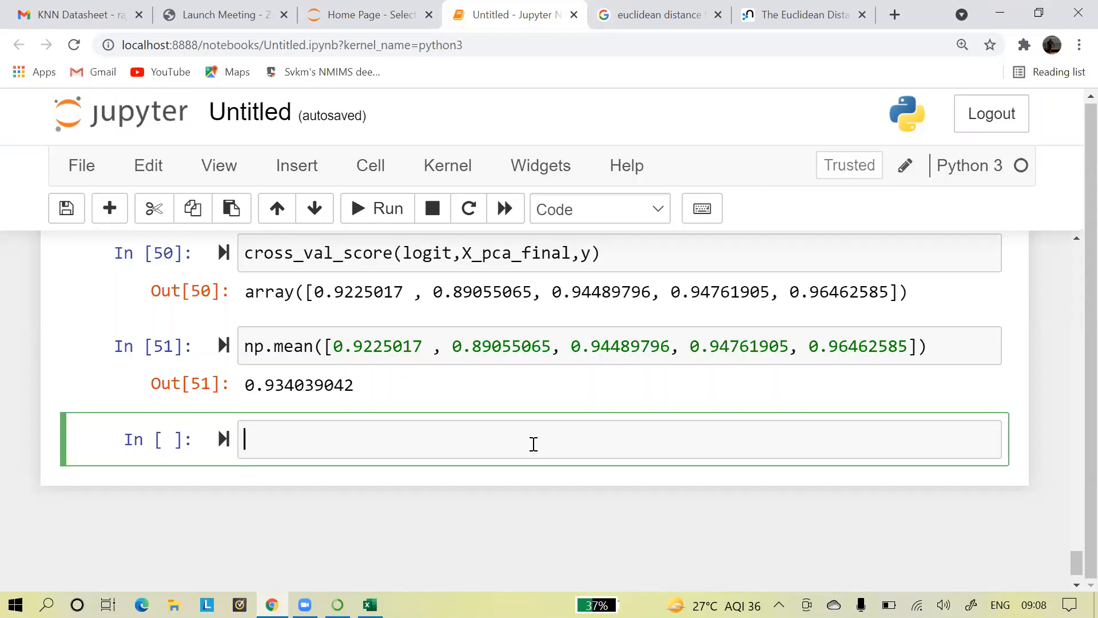
pyautogui.write('# K Ne')
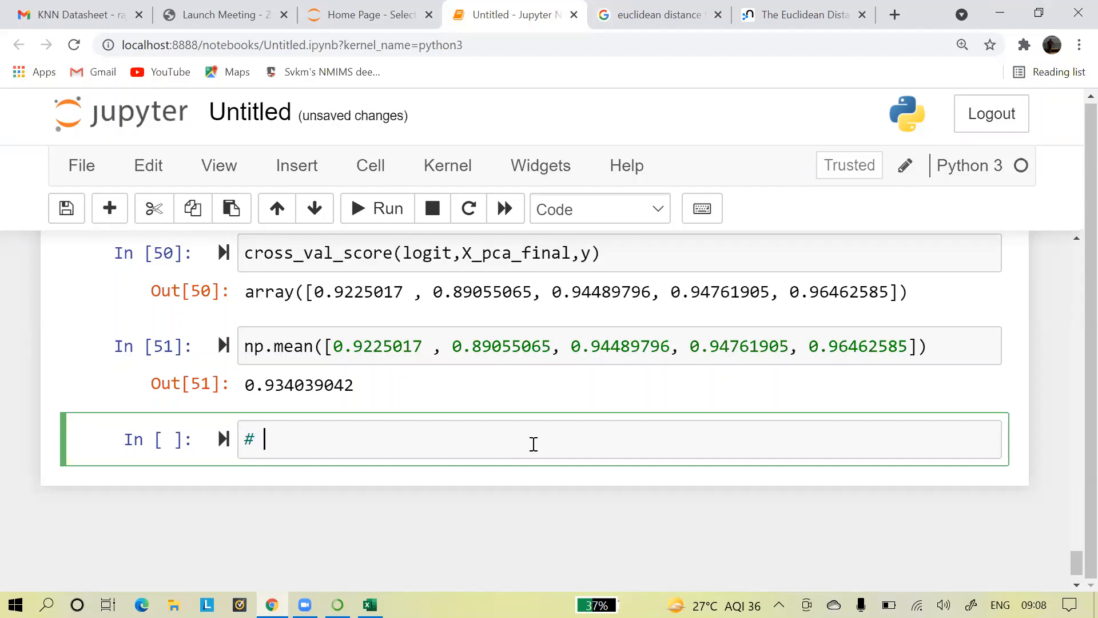
pyautogui.write('sr')
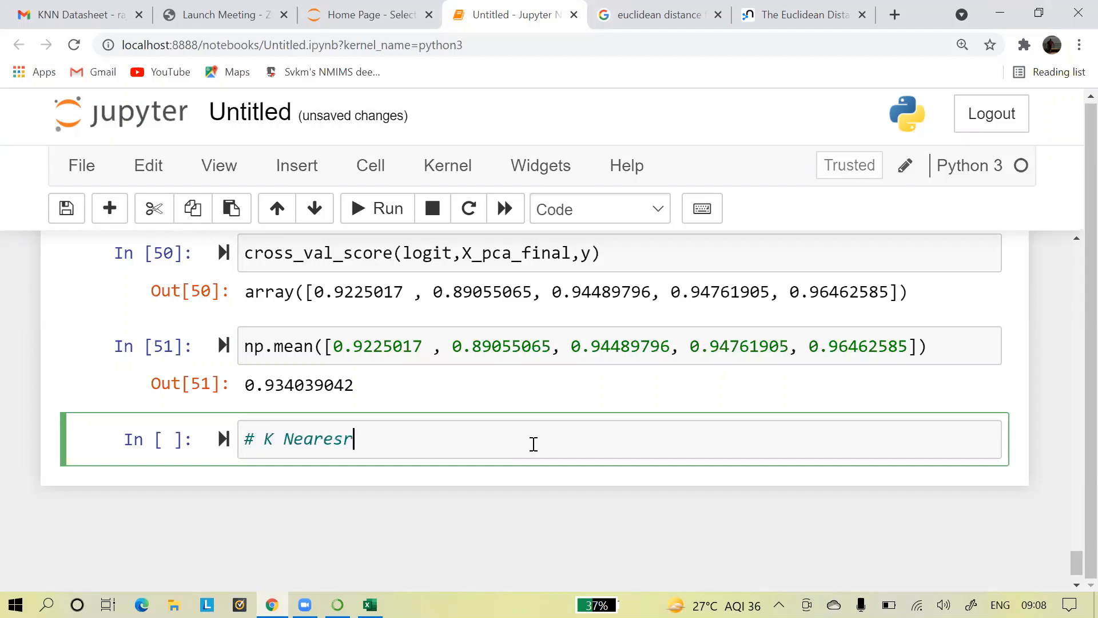
pyautogui.write(' Neighbors Algorith')
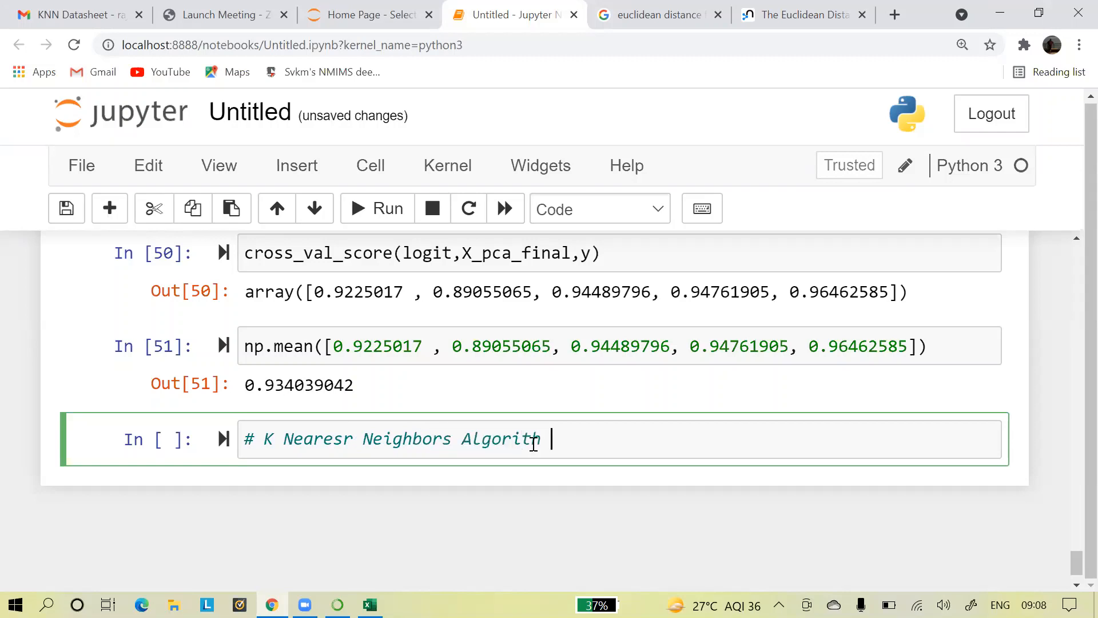
pyautogui.press('BackSpace')
pyautogui.write(',')
pyautogui.press('BackSpace')
pyautogui.write('m - Distance ')
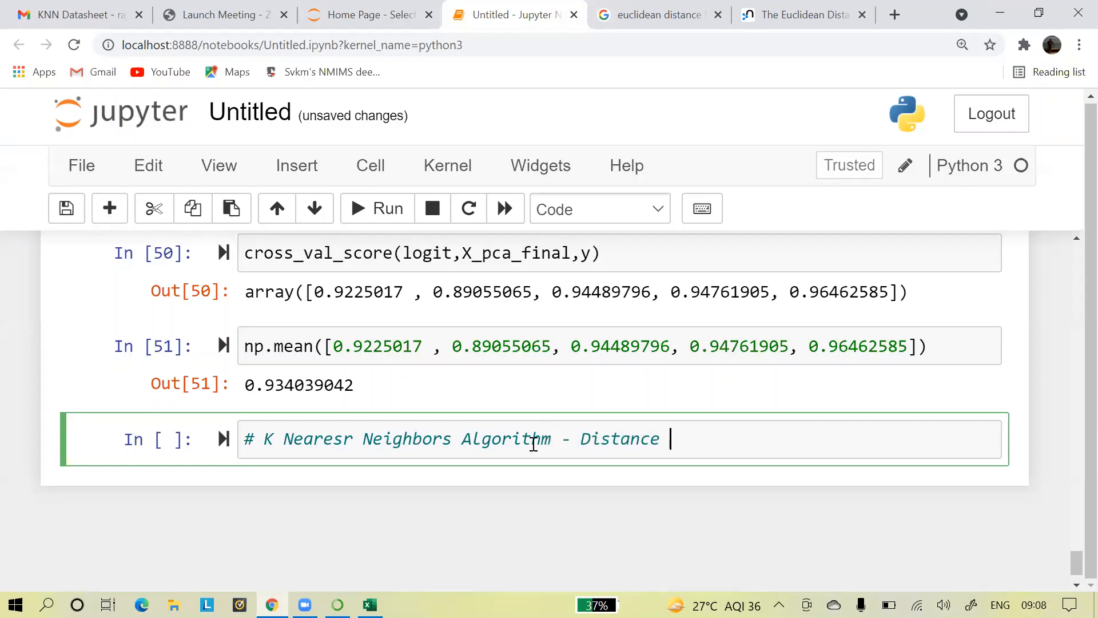
pyautogui.write('Based Algo')
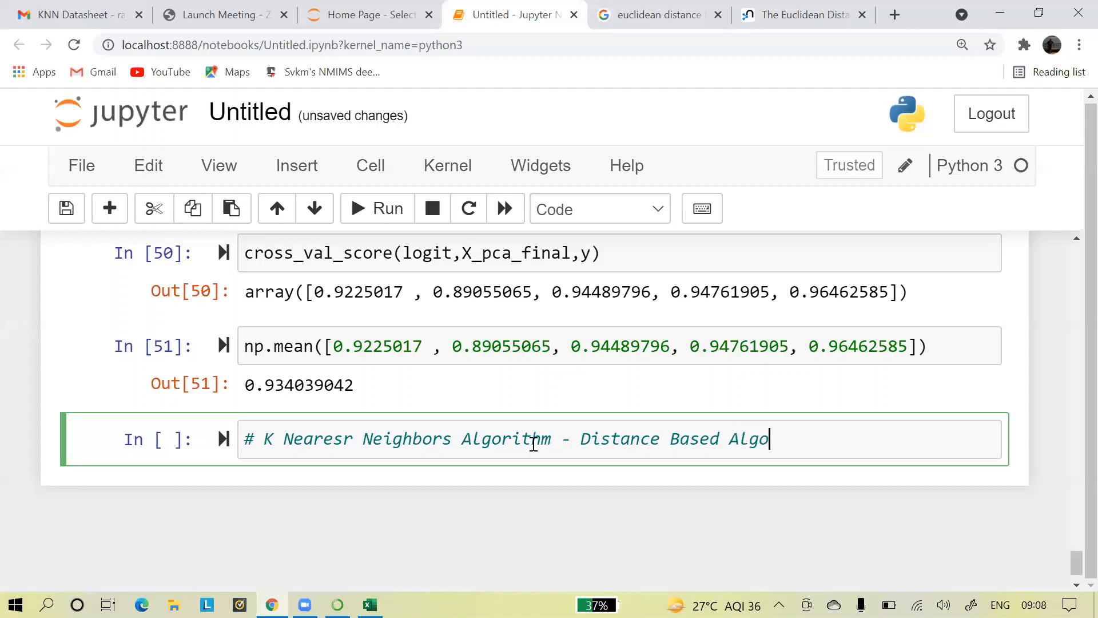
pyautogui.write('rithm')
# Step: Begin a second comment line in the same notebook cell with "# To find opt"
pyautogui.press('Return')
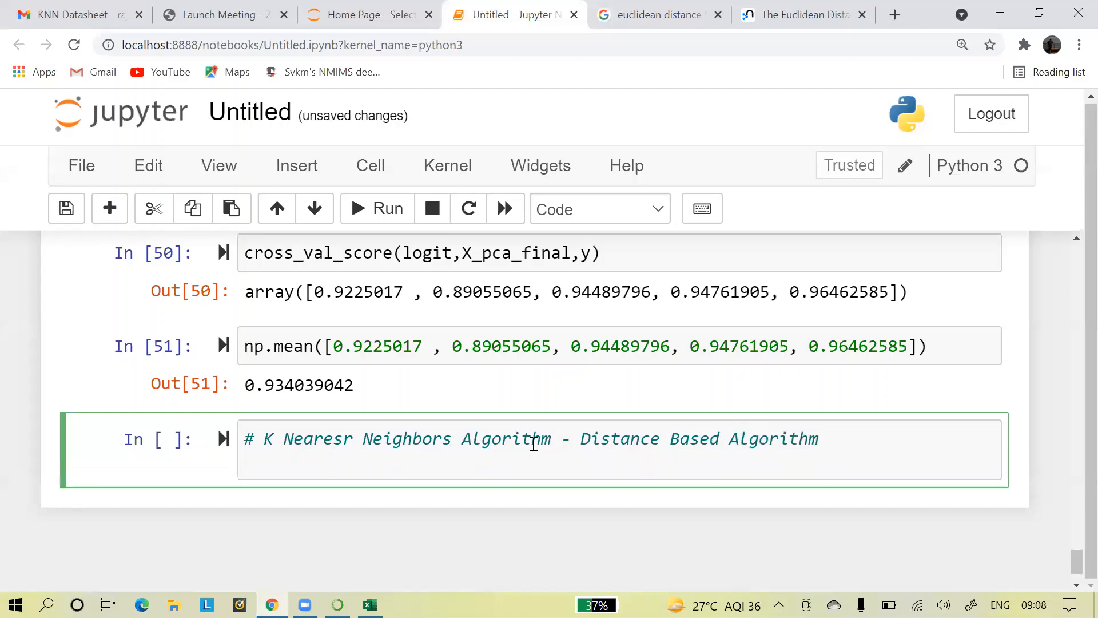
pyautogui.write('# To find opt')
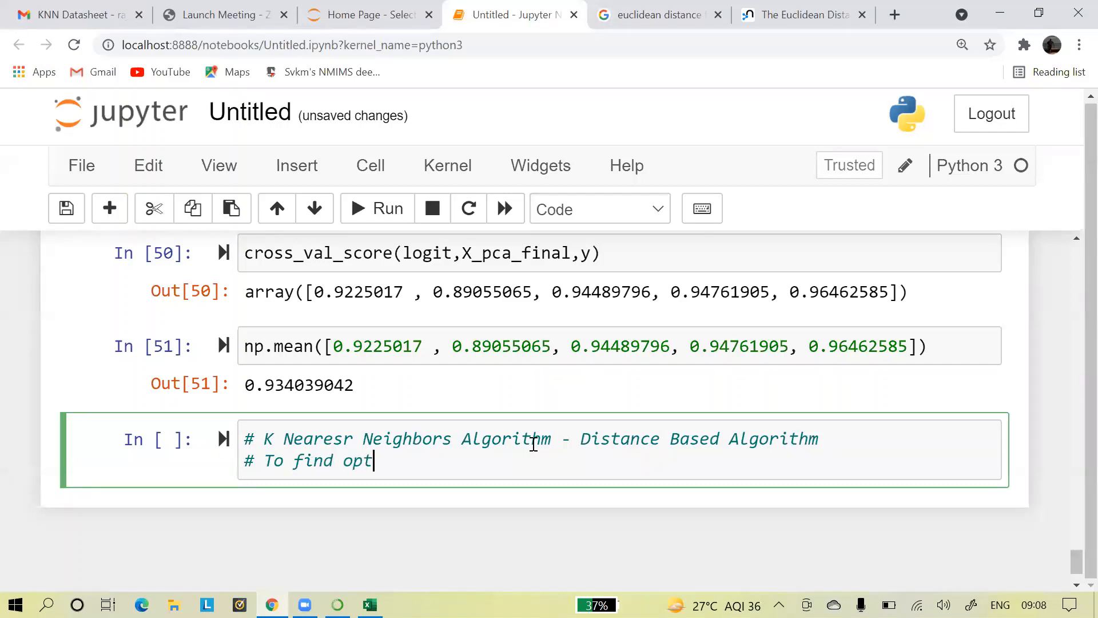
# Step: Complete the second comment line to read "# To find optimal value of k in KNN - GridSearch"
pyautogui.write('imal value ')
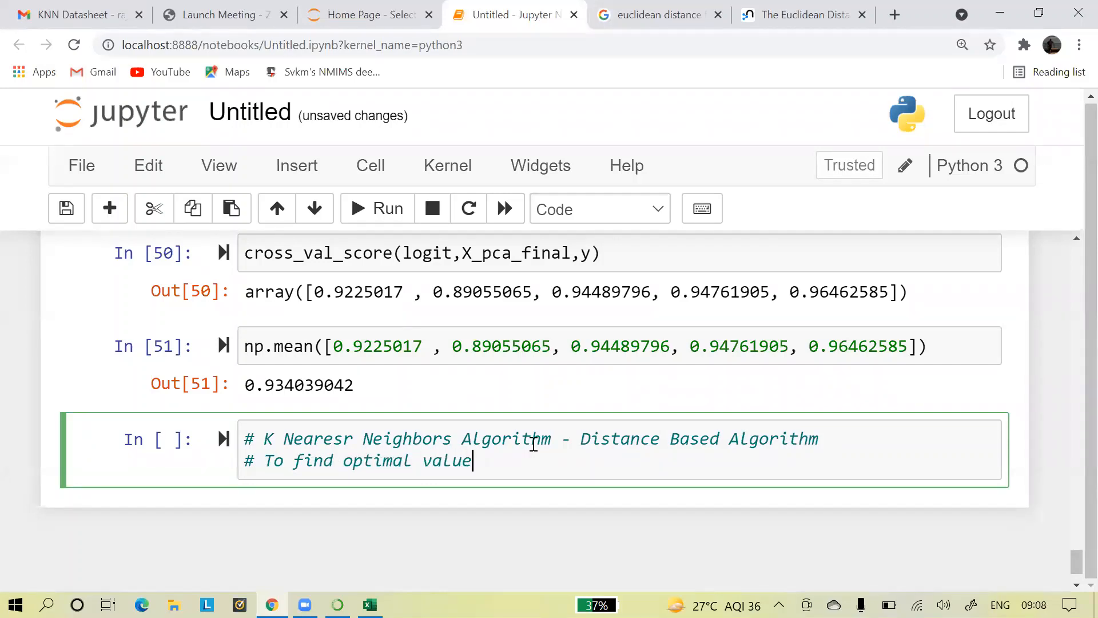
pyautogui.write('of k in KNN -')
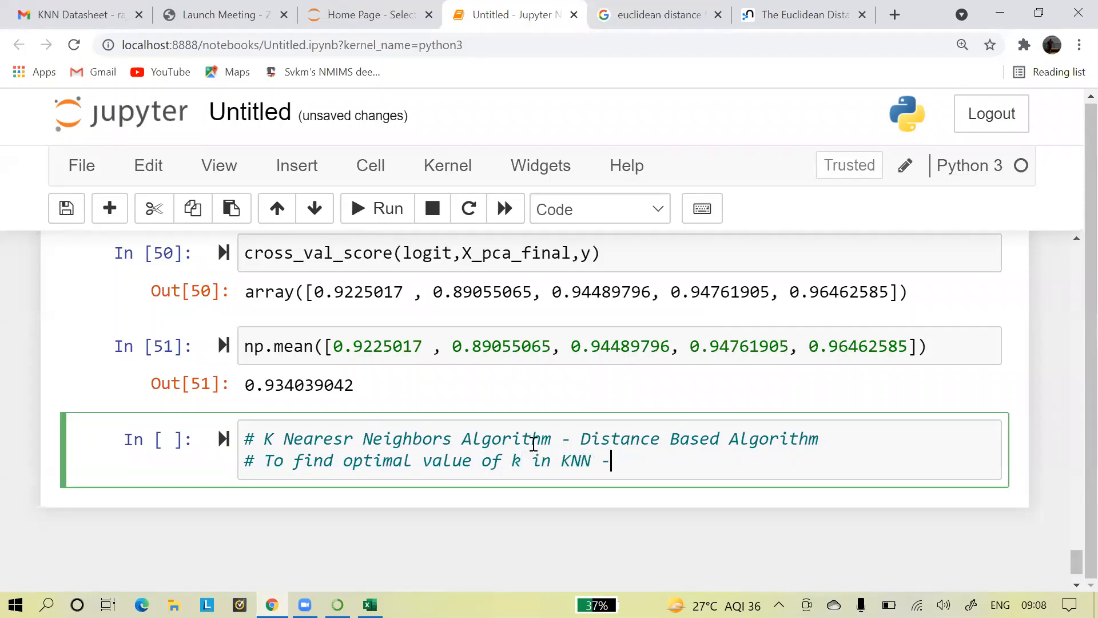
pyautogui.write(' GridSearch')
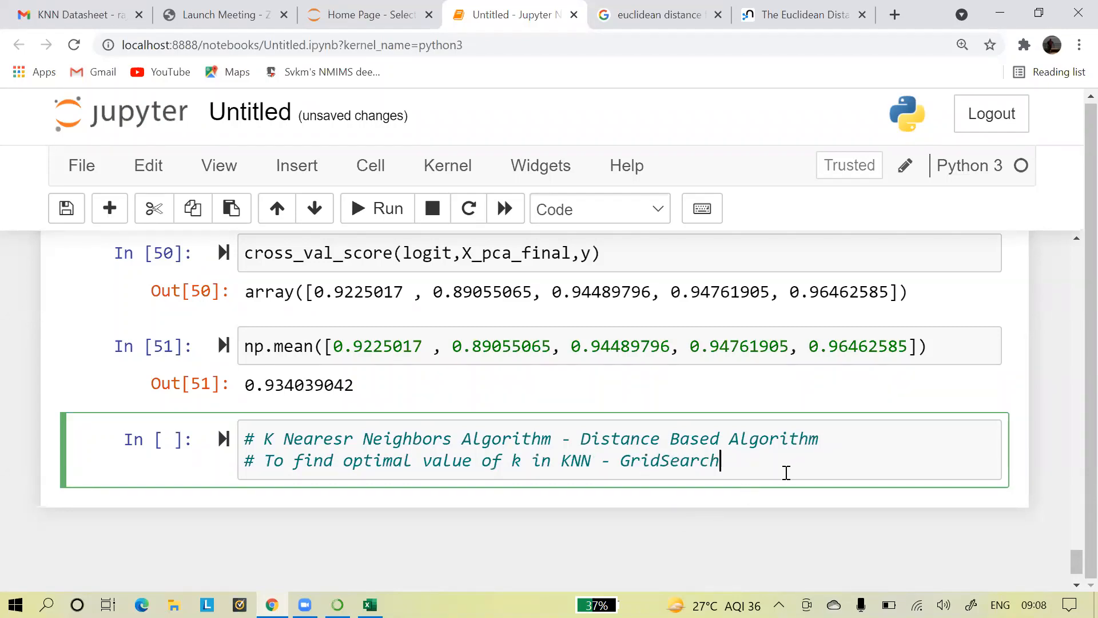
pyautogui.press('Return')
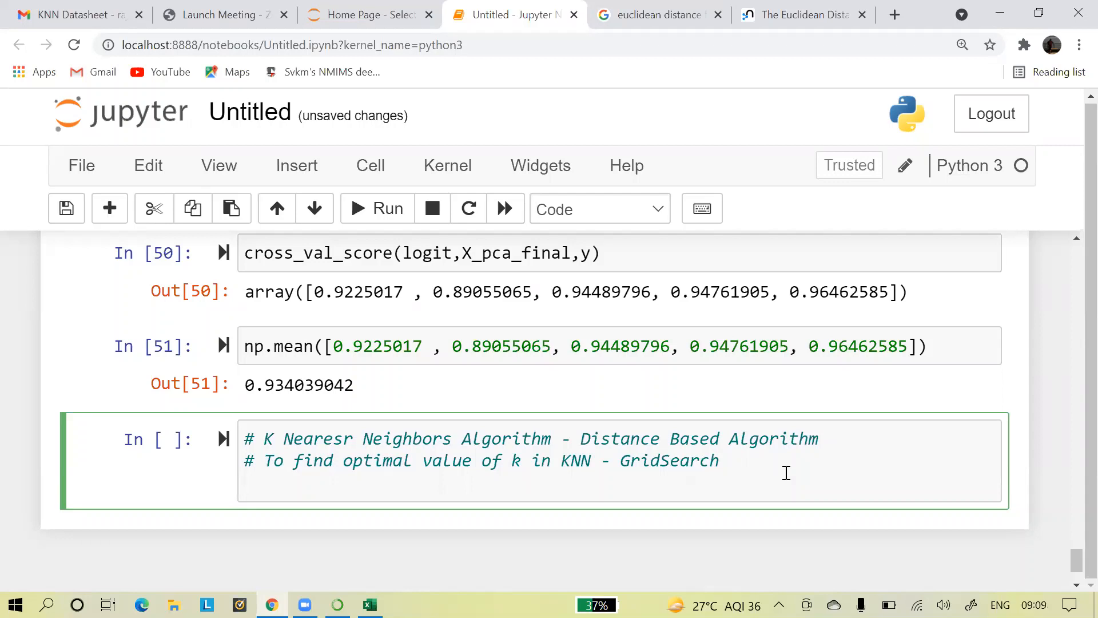
# Step: Add a line below the comments that imports GridSearchCV from sklearn.model_selection
pyautogui.write('from sklear')
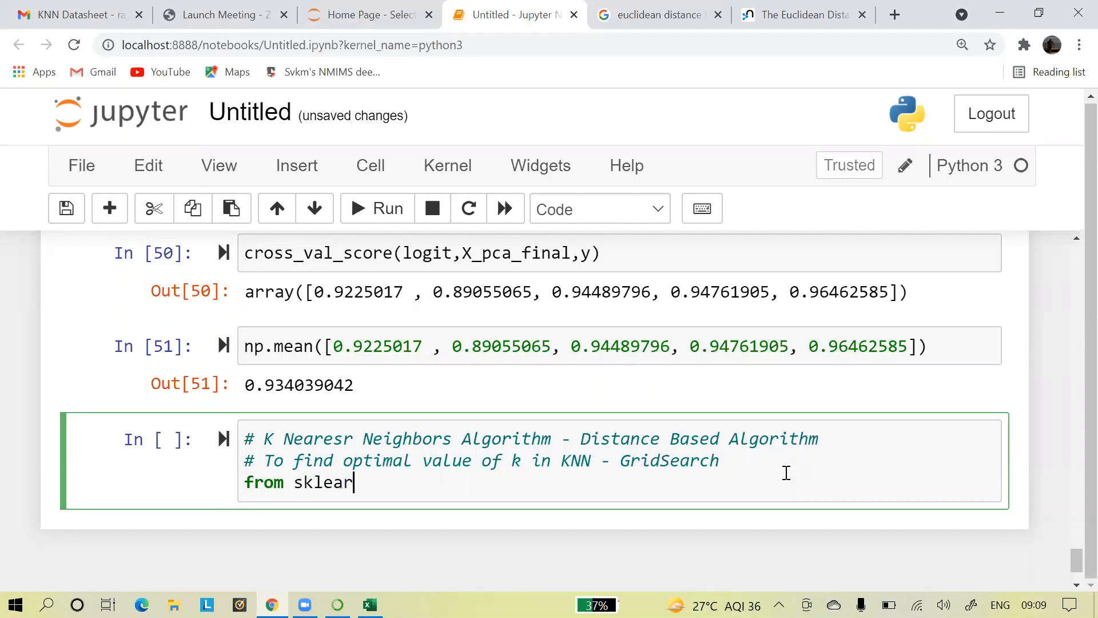
pyautogui.write('n.')
pyautogui.write('mo')
pyautogui.press('Tab')
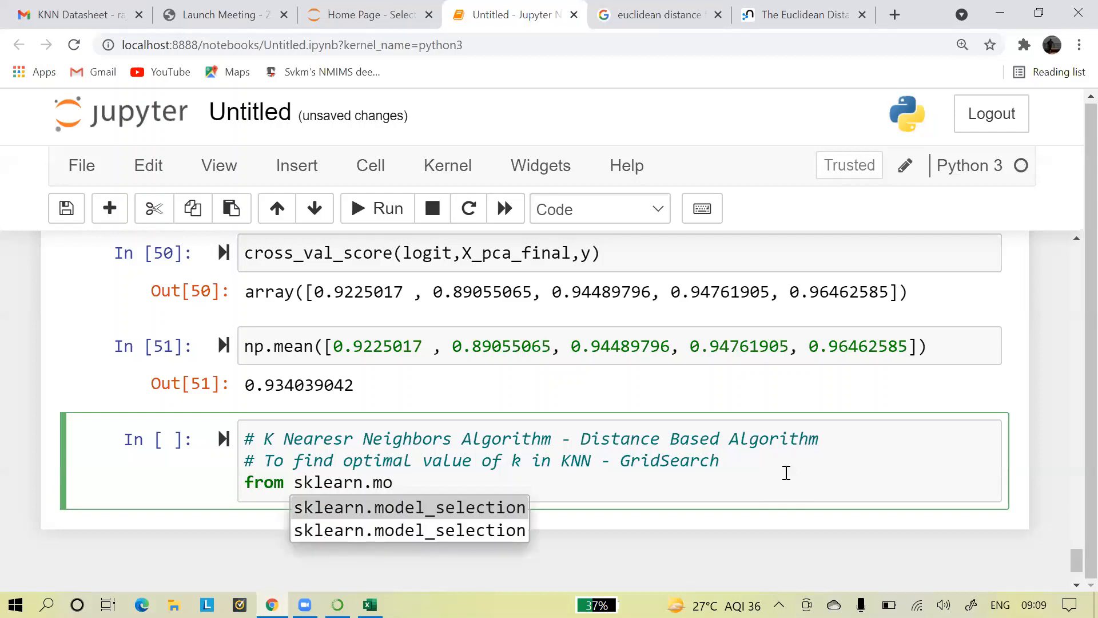
pyautogui.press('Return')
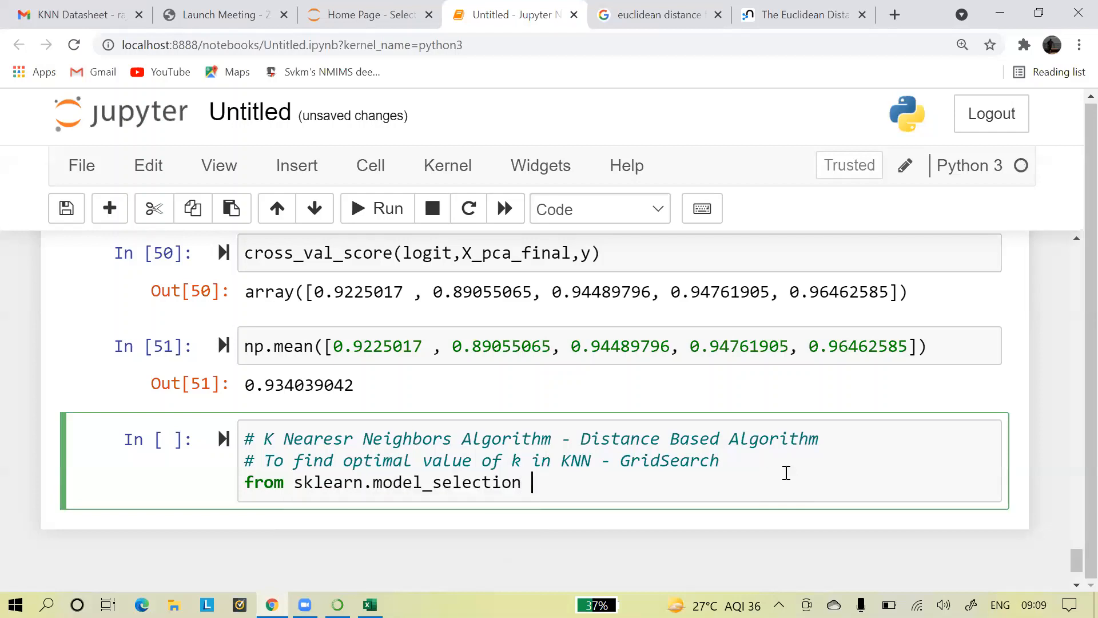
pyautogui.write('import Gri')
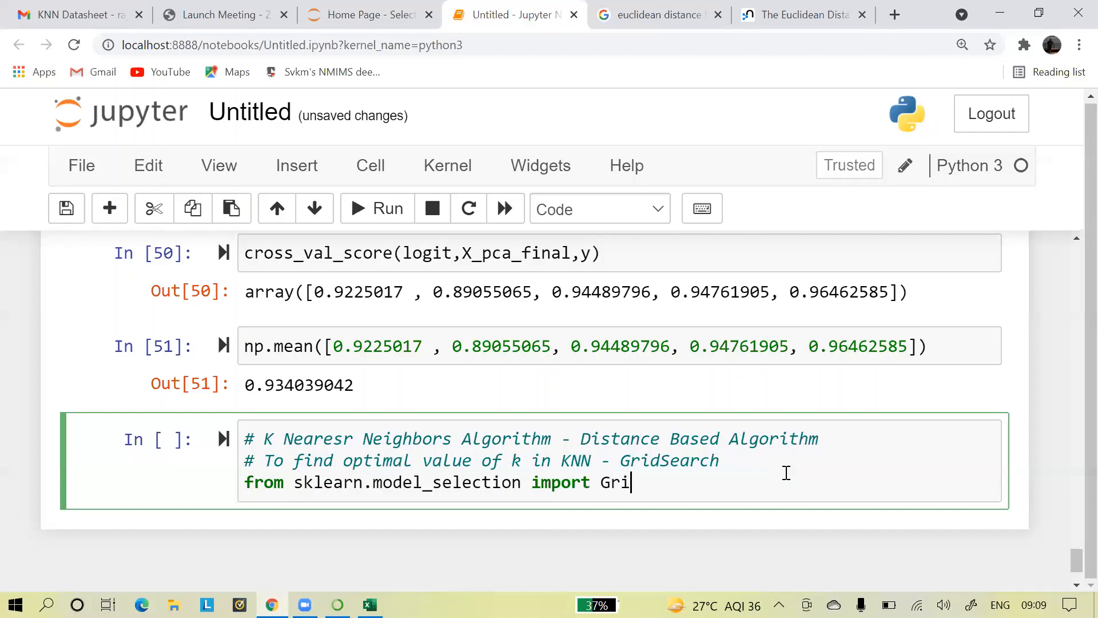
pyautogui.press('Tab')
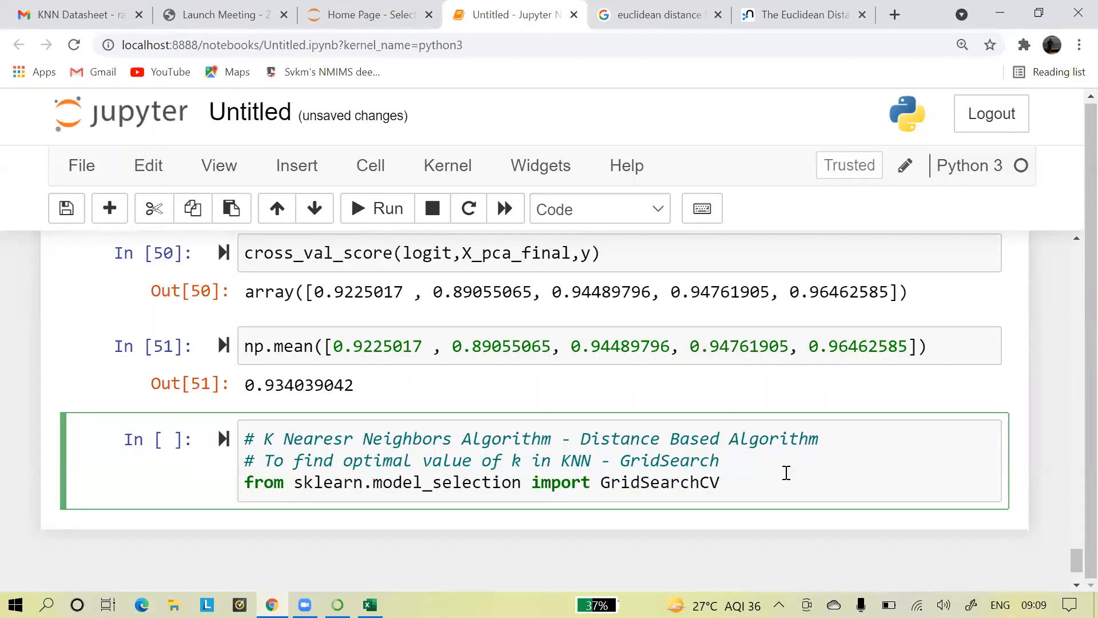
pyautogui.press('Return')
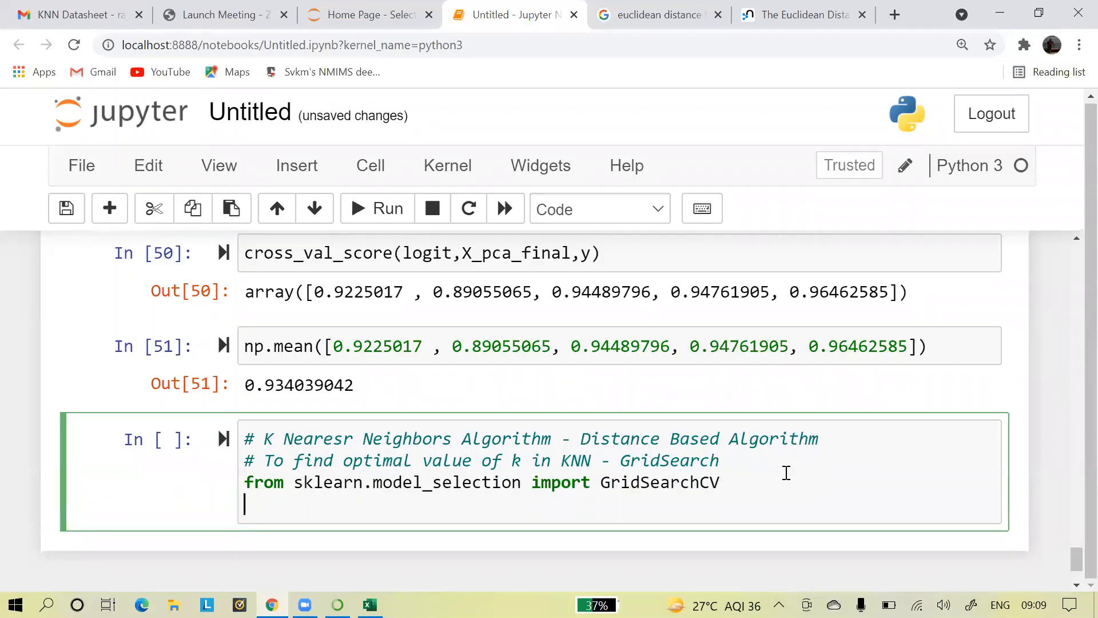
# Step: Import KNeighborsClassifier from sklearn.neighbors on the following line and run the cell
pyautogui.write('from skle')
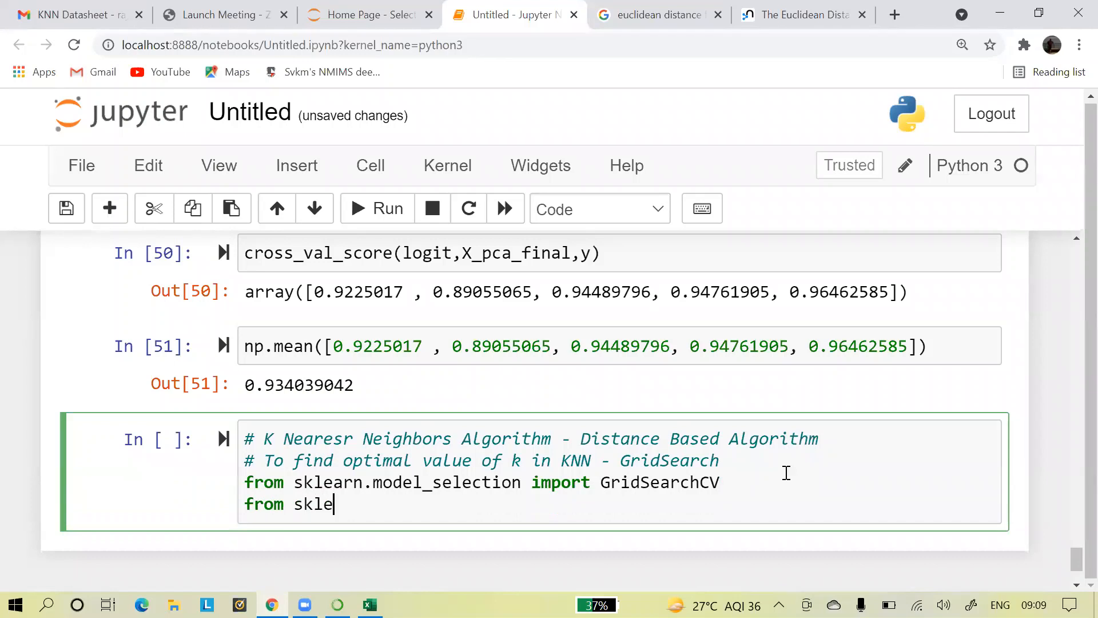
pyautogui.write('arn.n')
pyautogui.press('Tab')
pyautogui.press('Down')
pyautogui.press('Return')
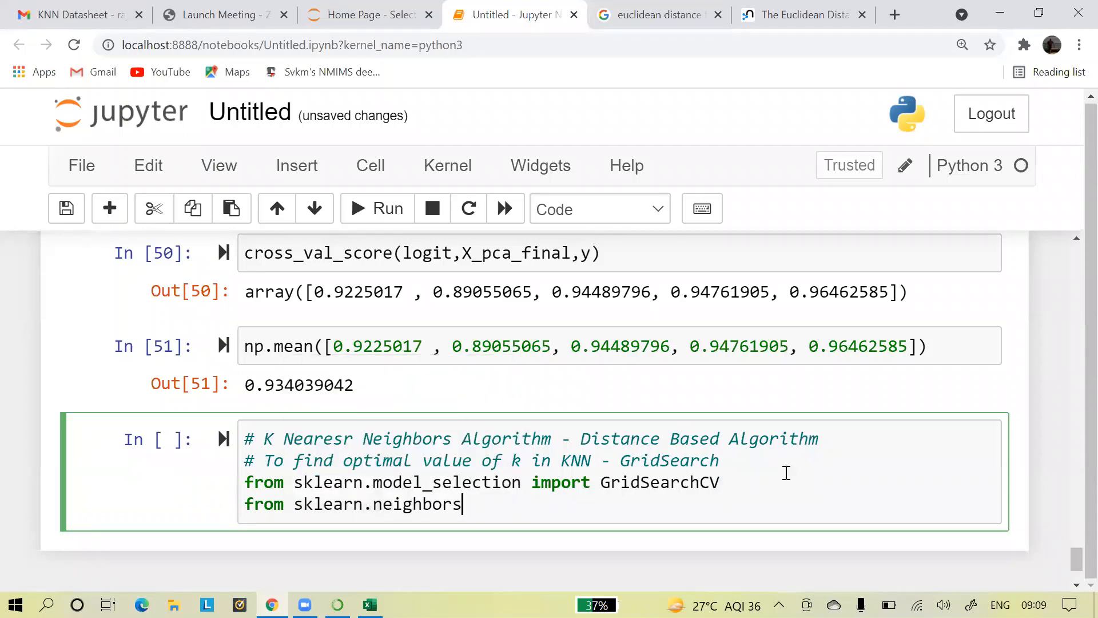
pyautogui.write('import K')
pyautogui.press('Tab')
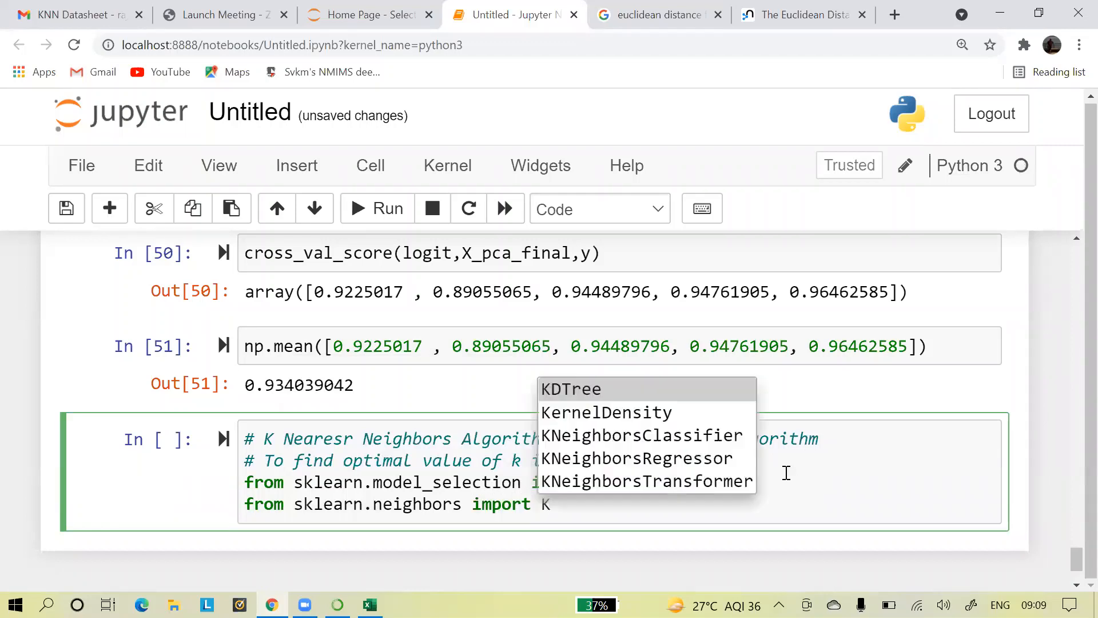
pyautogui.press('Down')
pyautogui.press('Down')
pyautogui.press('Return')
pyautogui.hotkey('shift', 'Return')
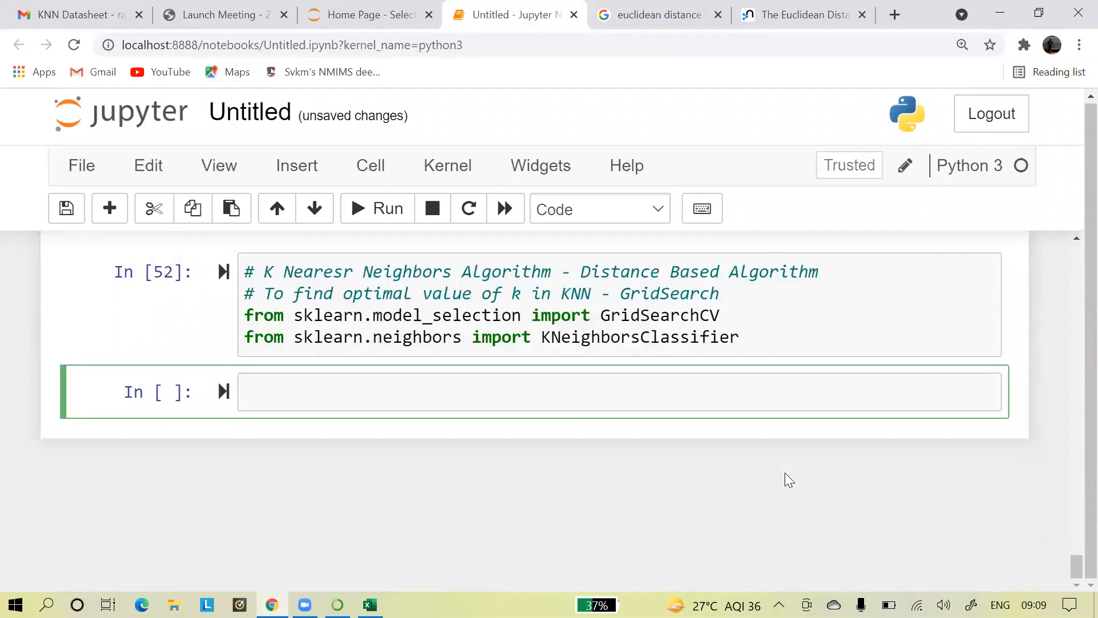
# Step: Define a parameters dictionary in the new cell with 'n_neighbors' set to range(1,50)
pyautogui.write('para')
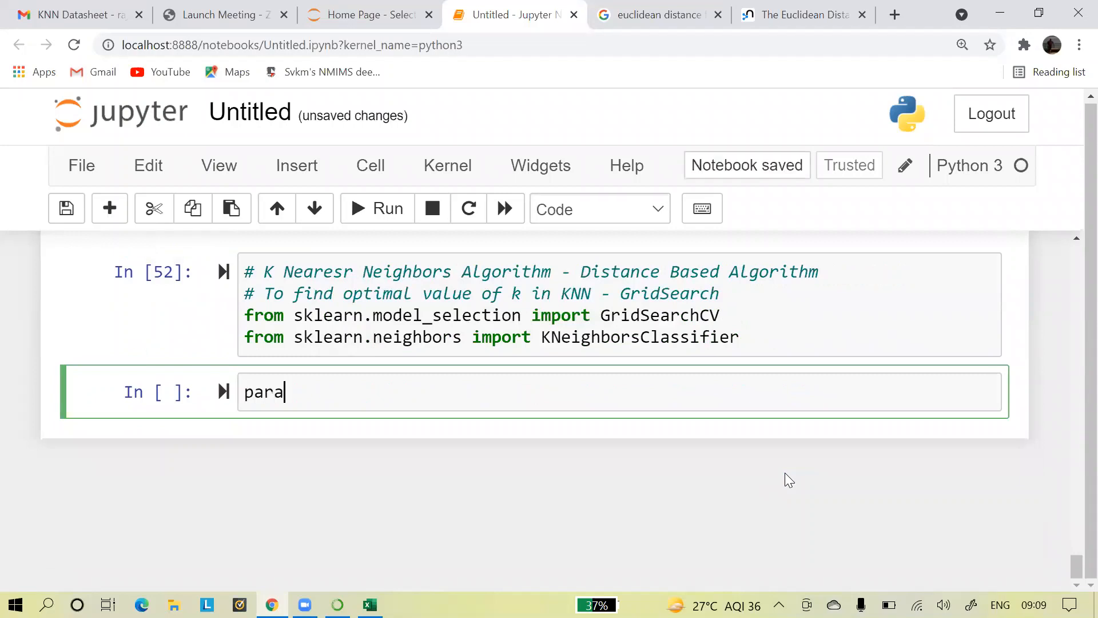
pyautogui.write('meters={')
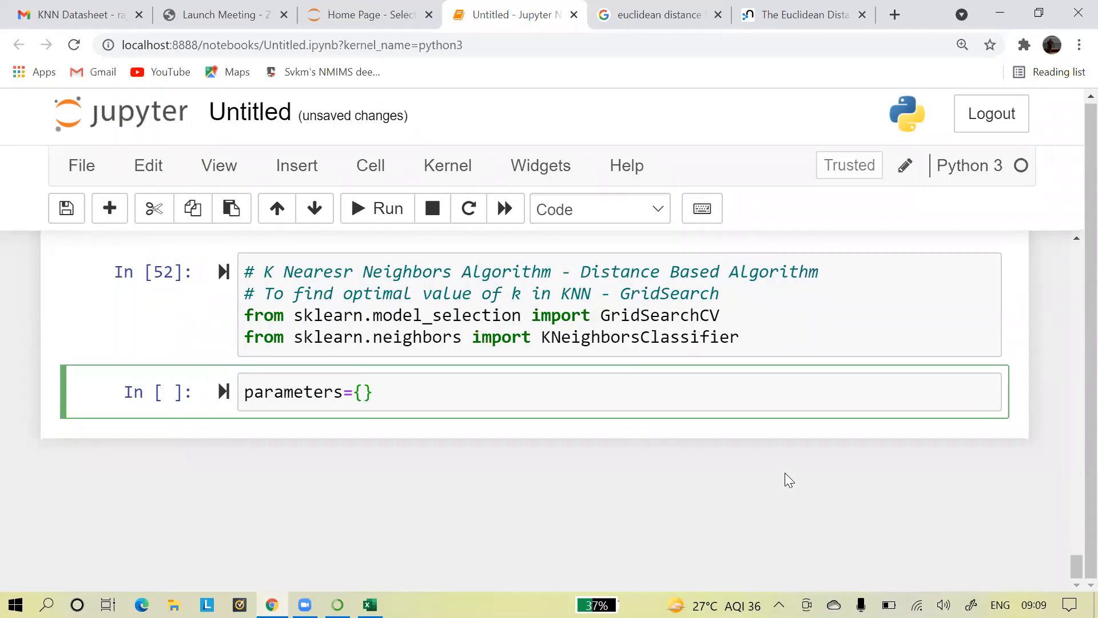
pyautogui.write("'n_neighbors")
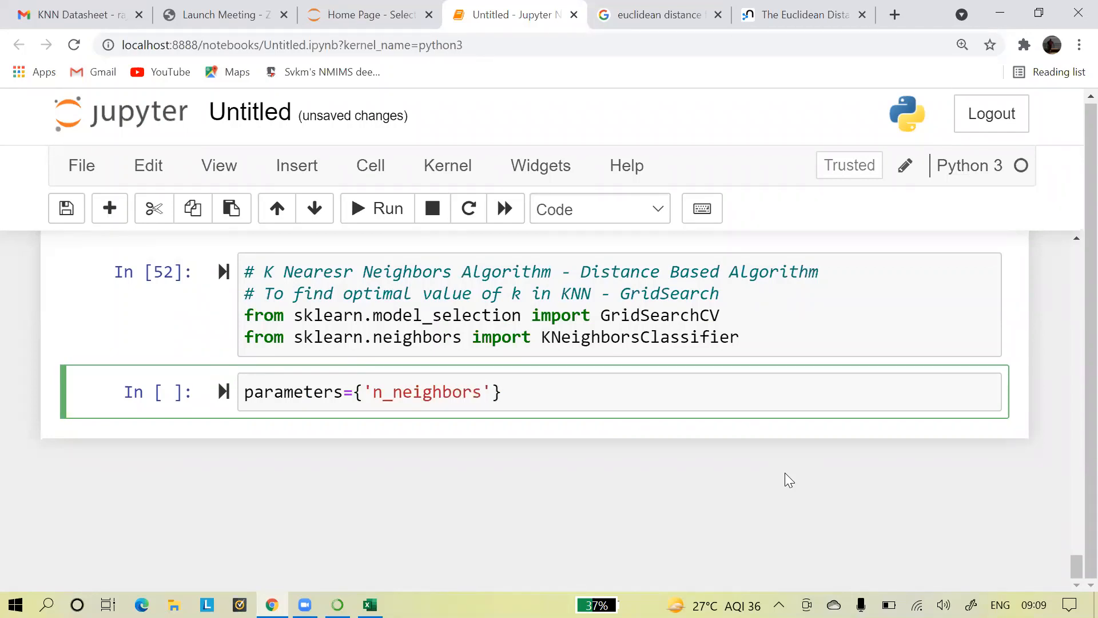
pyautogui.write("':range(1,50")
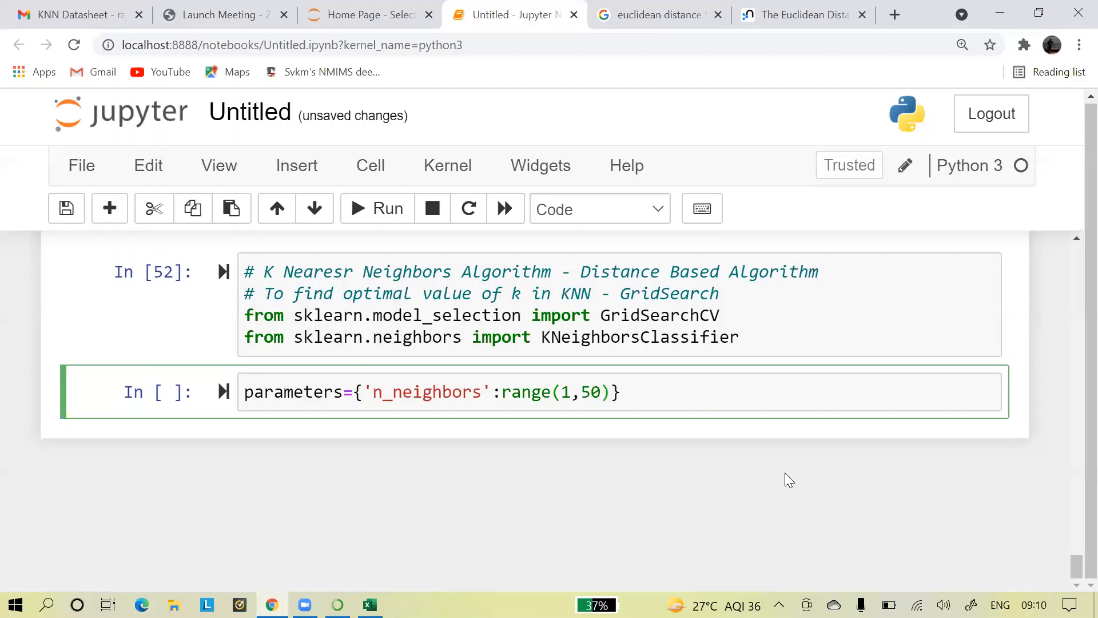
# Step: Add the 'weights' key with the options ['uniform','distance'] to the parameters dictionary and run the cell
pyautogui.write("),'weights")
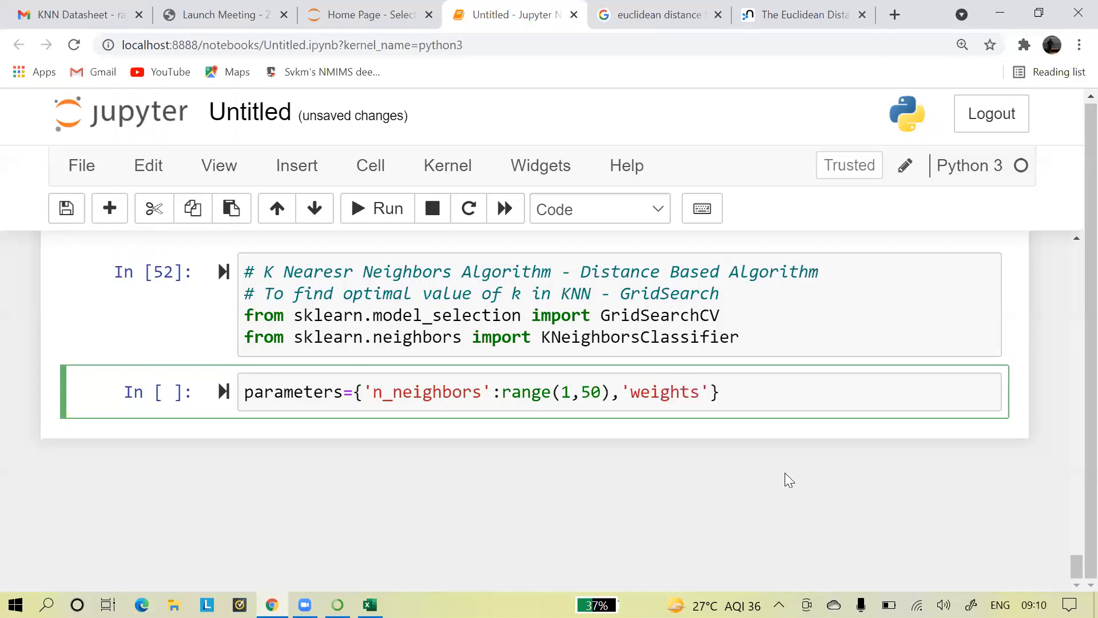
pyautogui.write("'")
pyautogui.write(':')
pyautogui.write("['unifo")
pyautogui.write("rm',")
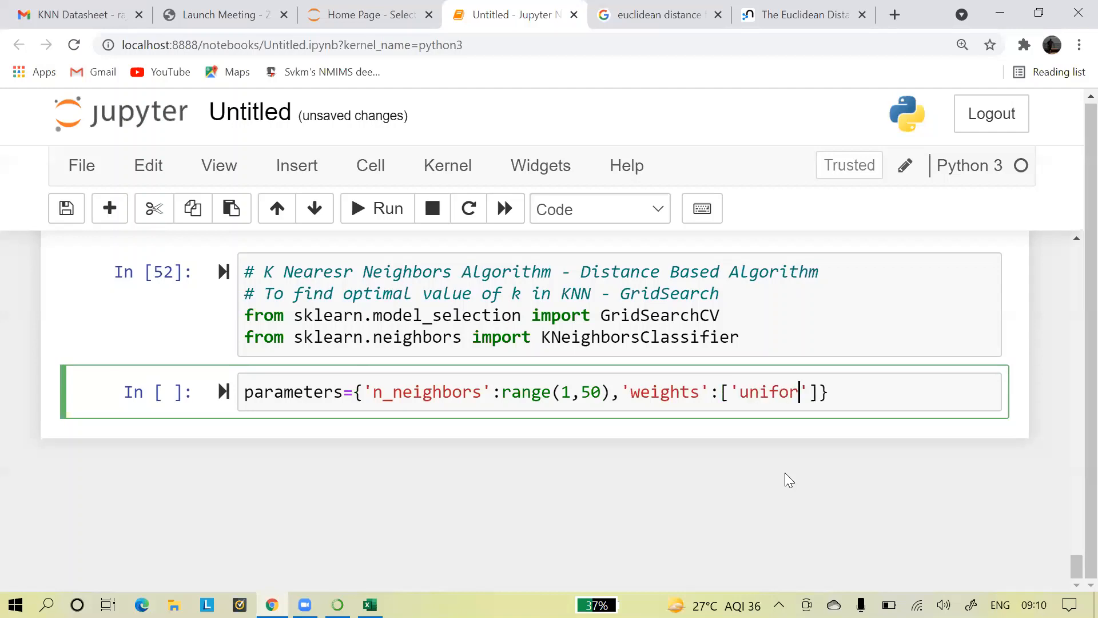
pyautogui.write("'distance']}")
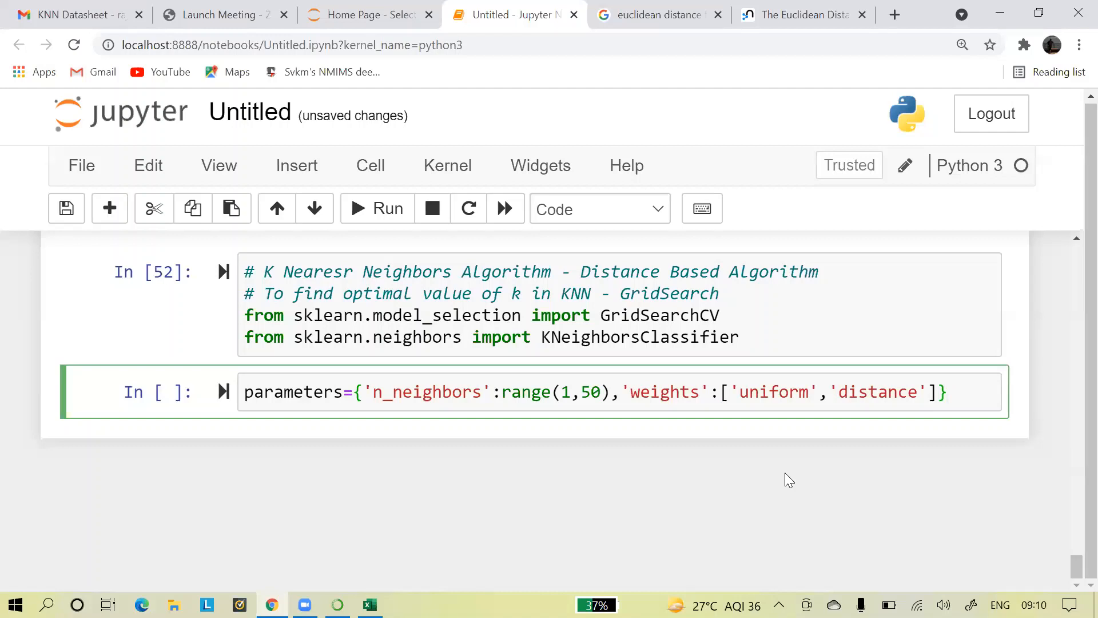
pyautogui.hotkey('shift', 'Return')
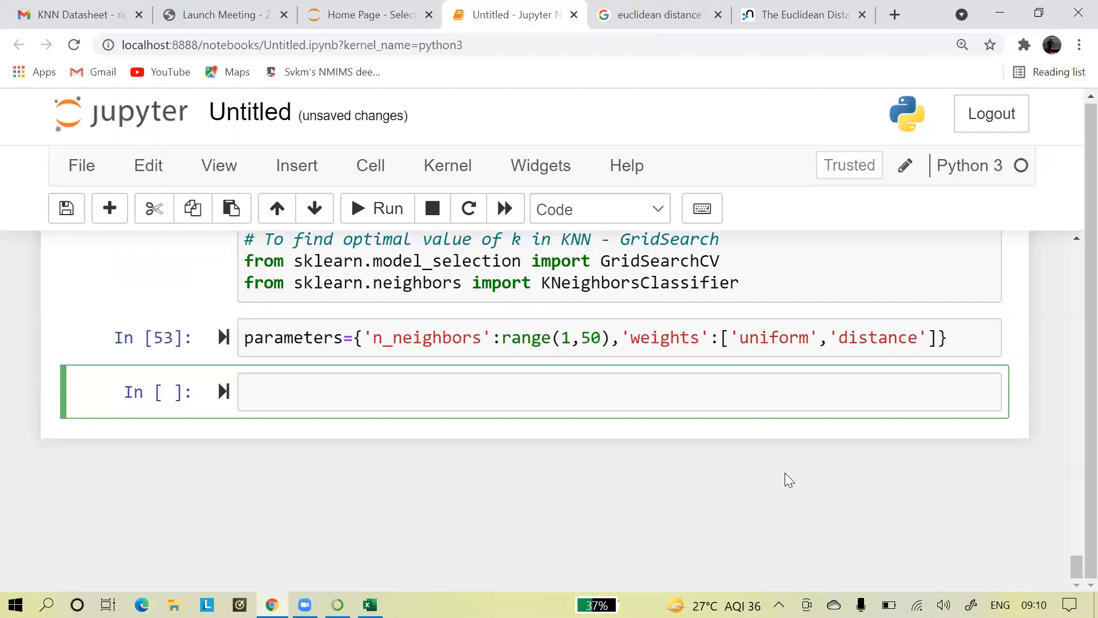
# Step: Assign gridsearch to a GridSearchCV call with KNeighborsClassifier() as its estimator in the new cell
pyautogui.write('gridsearch=')
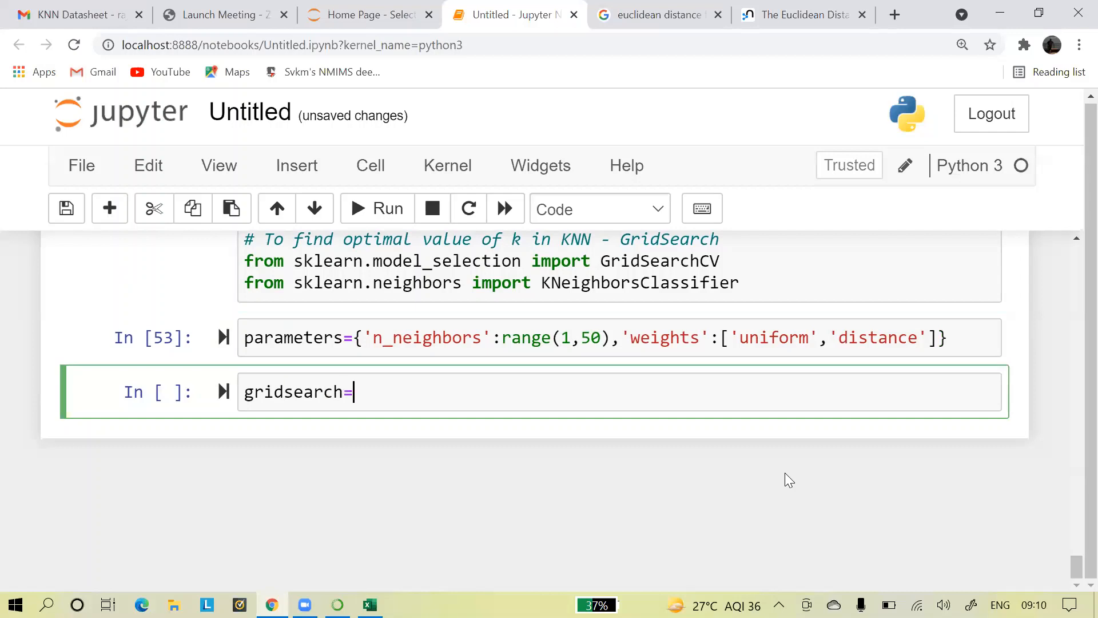
pyautogui.write('Gr')
pyautogui.press('Tab')
pyautogui.write('(')
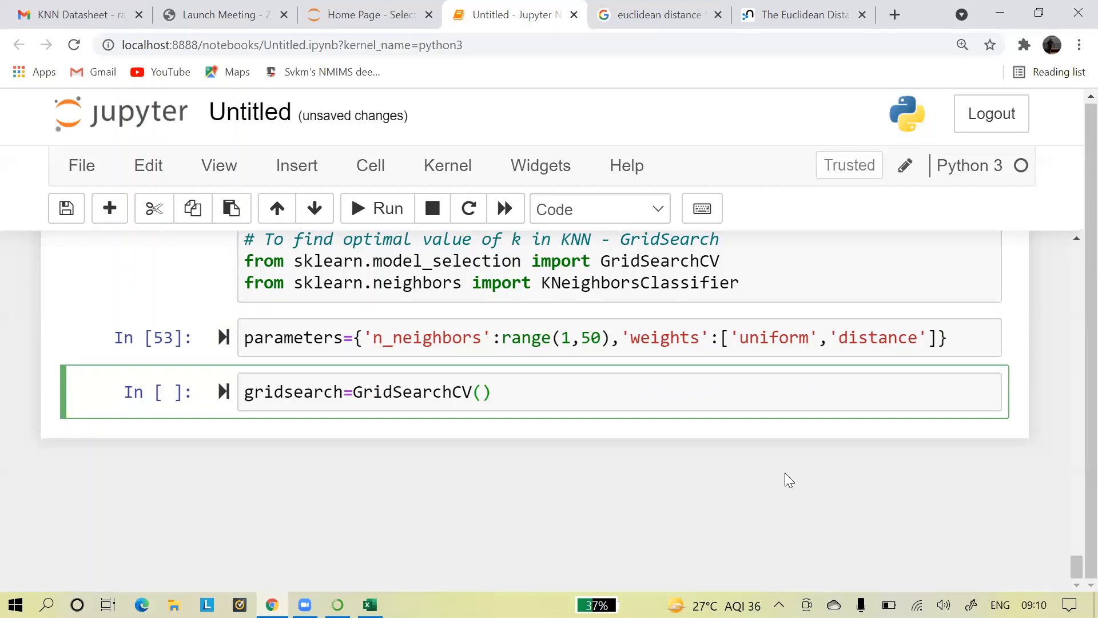
pyautogui.write('K')
pyautogui.press('Tab')
pyautogui.press('Down')
pyautogui.press('Return')
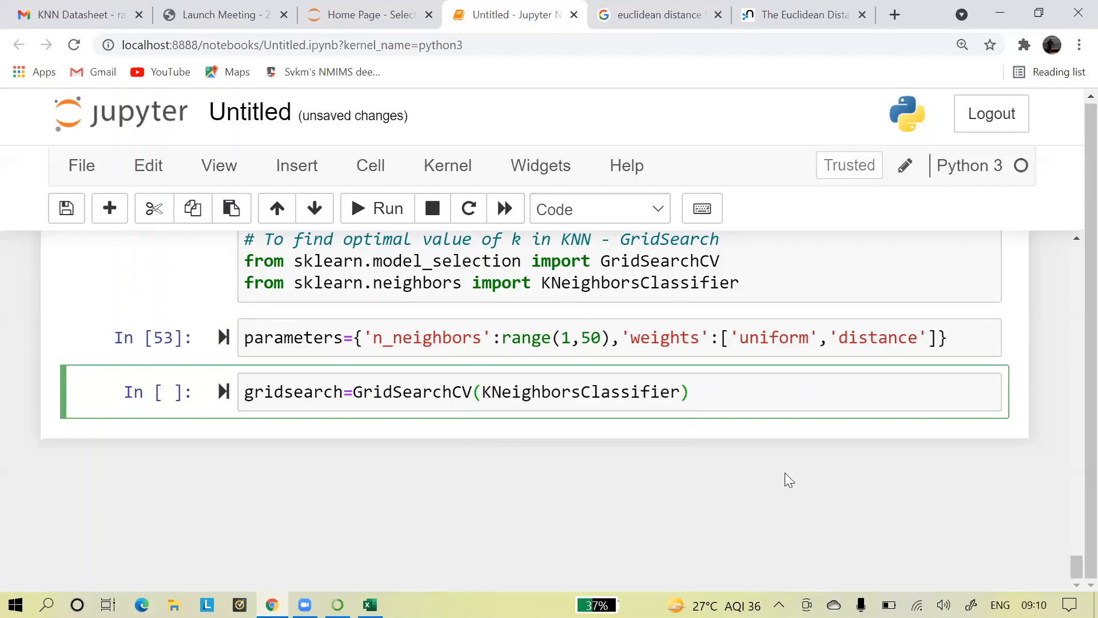
pyautogui.write('()')
# Step: Pass parameters as the second argument of the GridSearchCV call and run the cell
pyautogui.write(',par')
pyautogui.press('Tab')
pyautogui.press('Down')
pyautogui.press('Return')
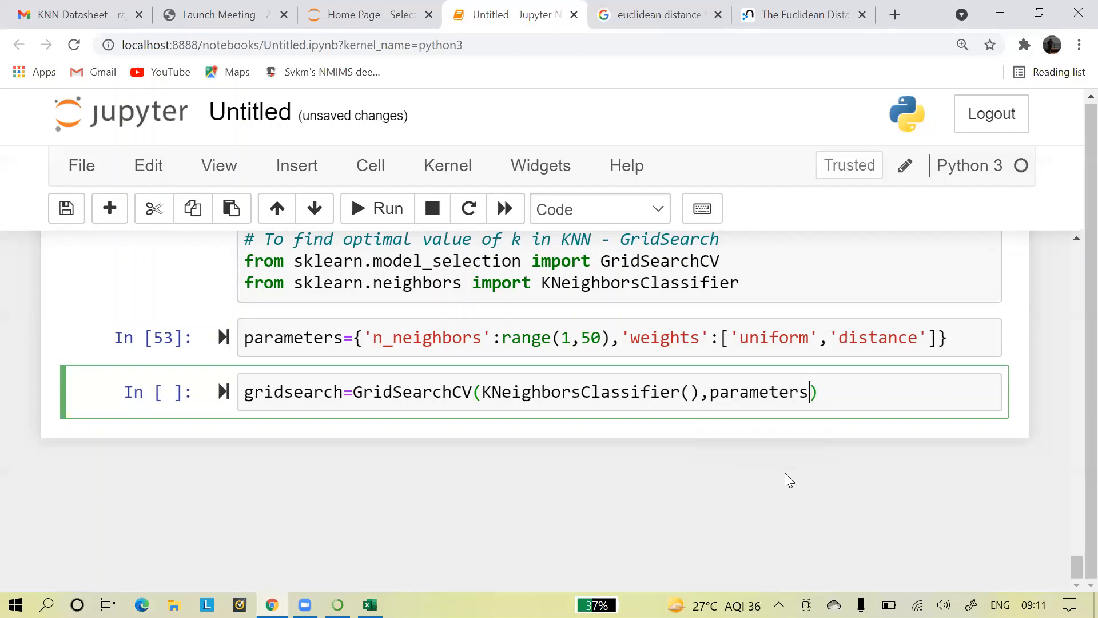
pyautogui.hotkey('shift', 'Return')
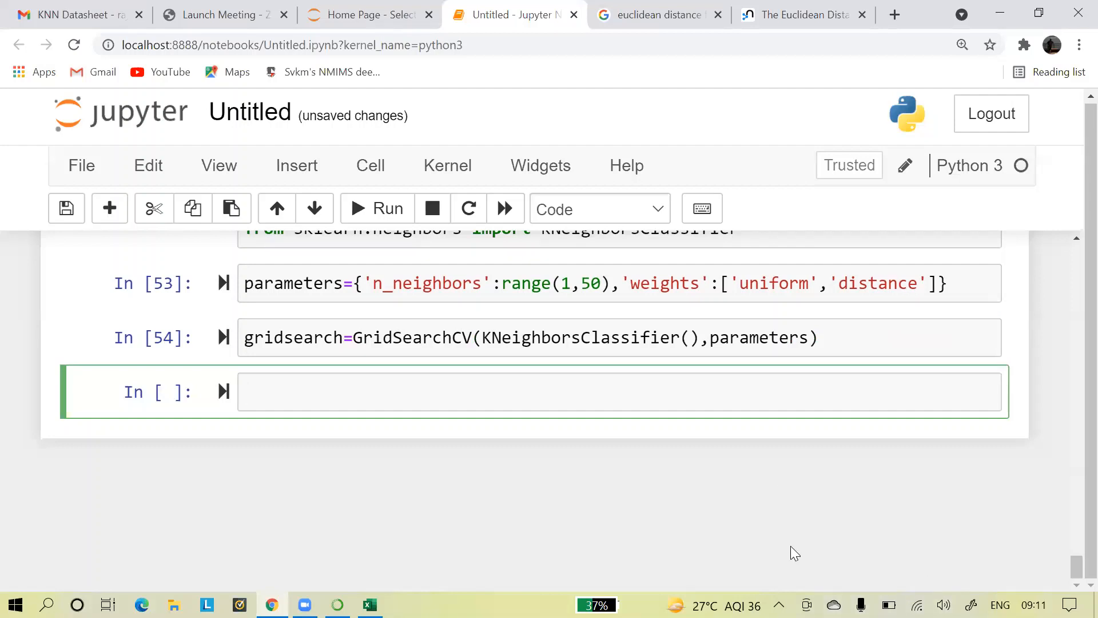
# Step: Write gridsearchmodel=gridsearch.fit in the new cell
pyautogui.write('grid')
pyautogui.press('capslock')
pyautogui.press('BackSpace')
pyautogui.write('dsearch')
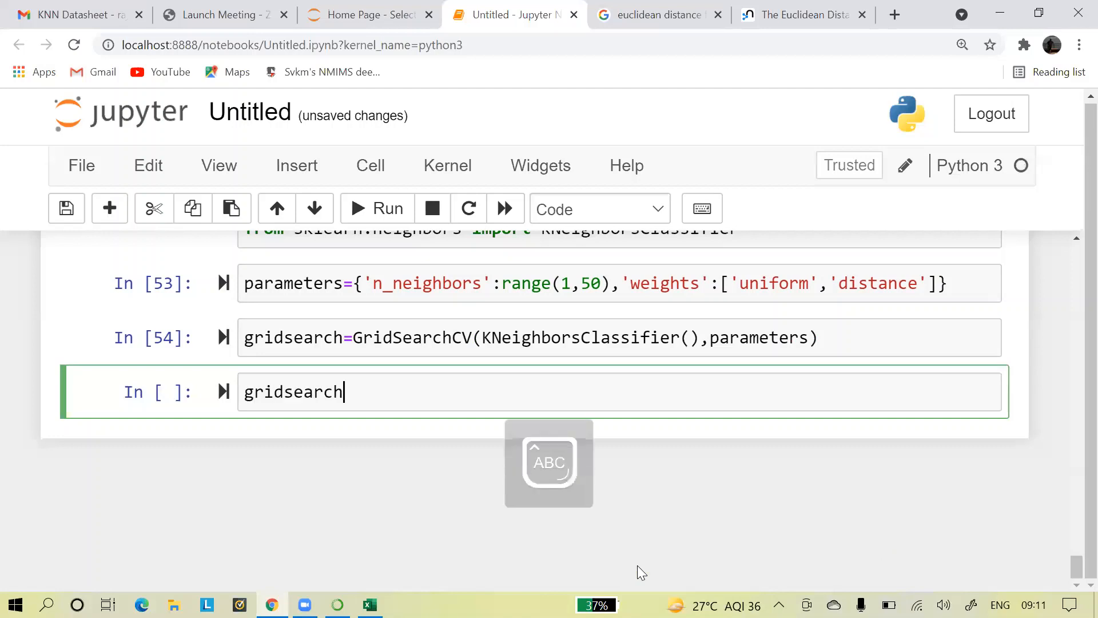
pyautogui.press('capslock')
pyautogui.write('model=')
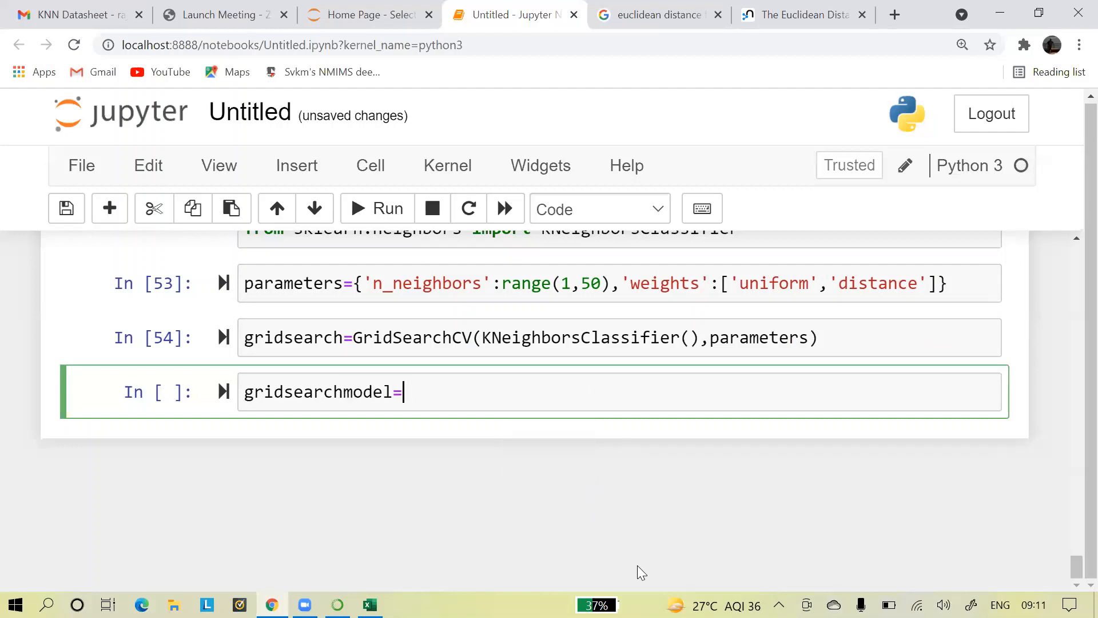
pyautogui.write('gr')
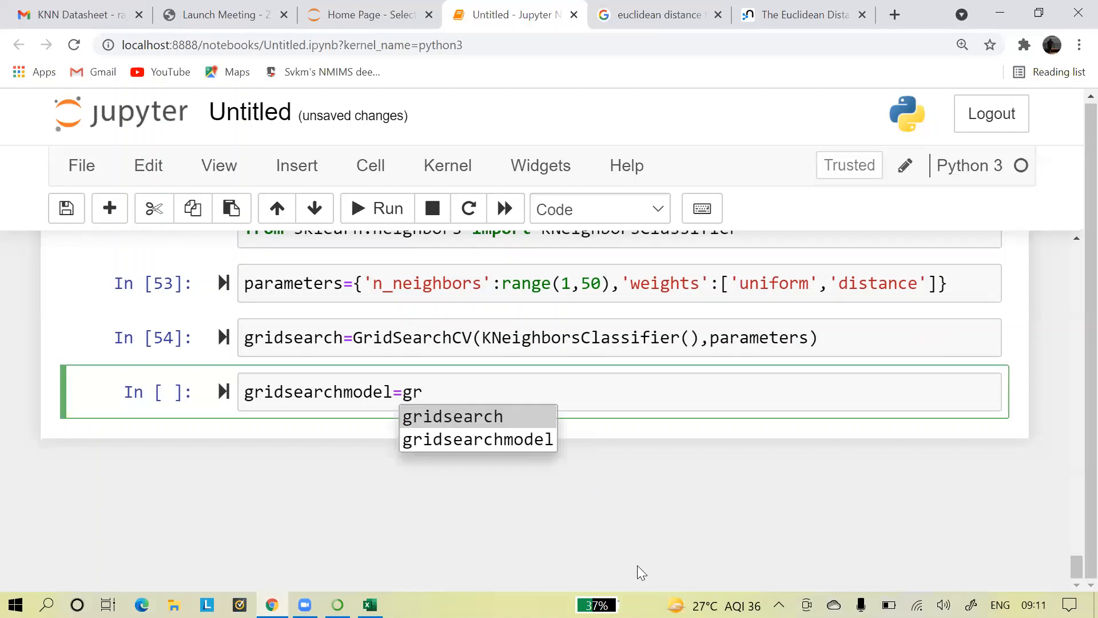
pyautogui.write('\\')
pyautogui.press('Escape')
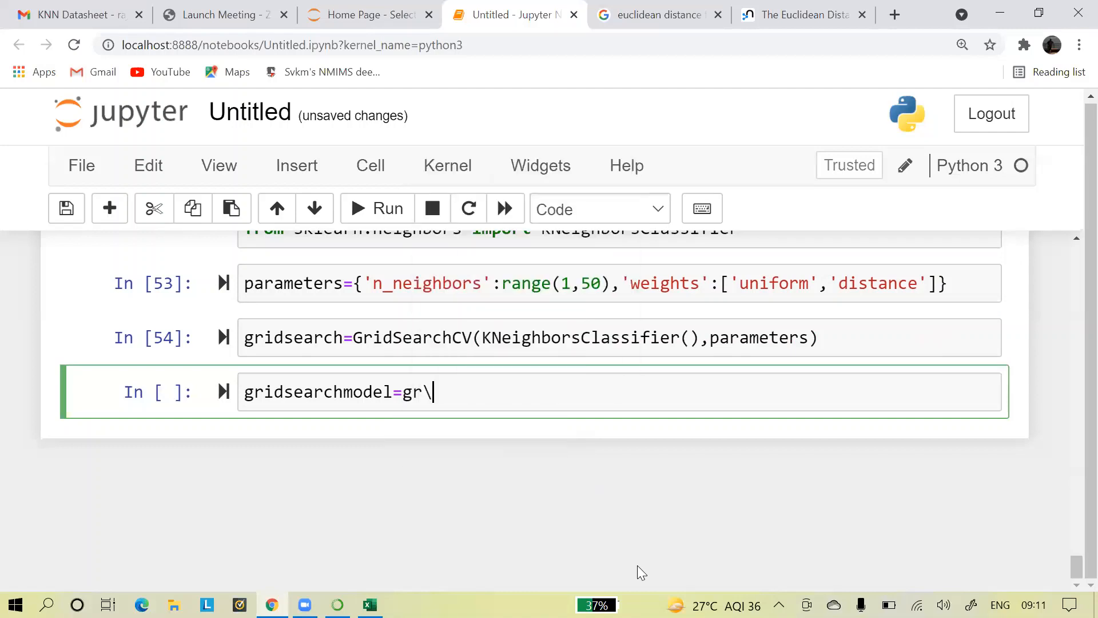
pyautogui.press('BackSpace')
pyautogui.write('i')
pyautogui.press('Return')
pyautogui.write('.d')
pyautogui.press('BackSpace')
pyautogui.write('fit')
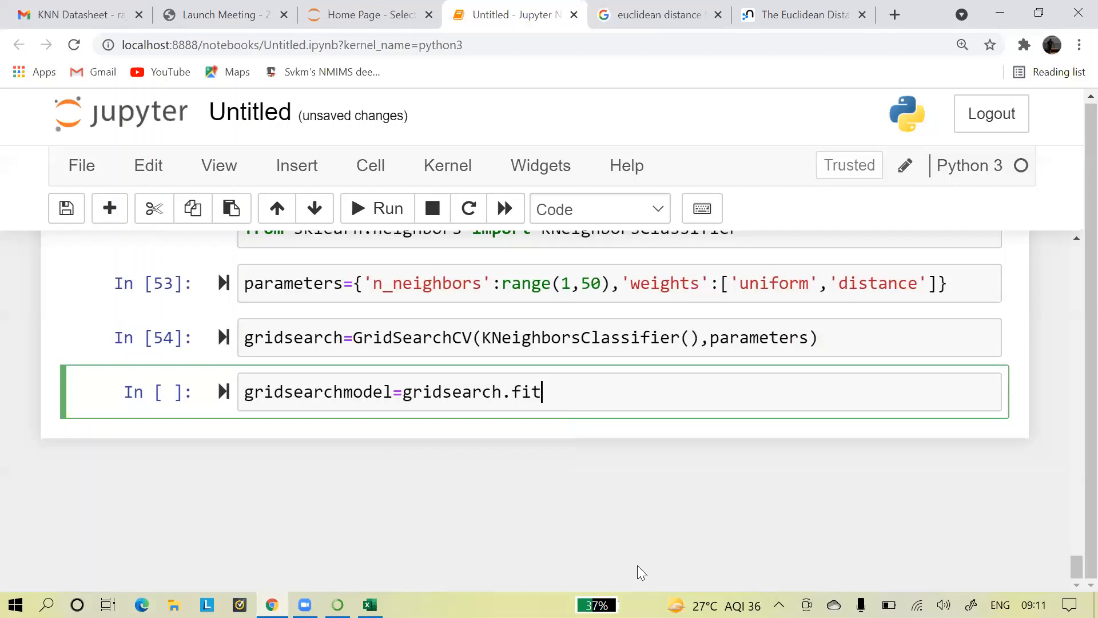
# Step: Give the fit call the arguments X_pca_final and y, and run the cell to fit the grid search
pyautogui.write('(X_')
pyautogui.press('Tab')
pyautogui.press('Down')
pyautogui.press('Return')
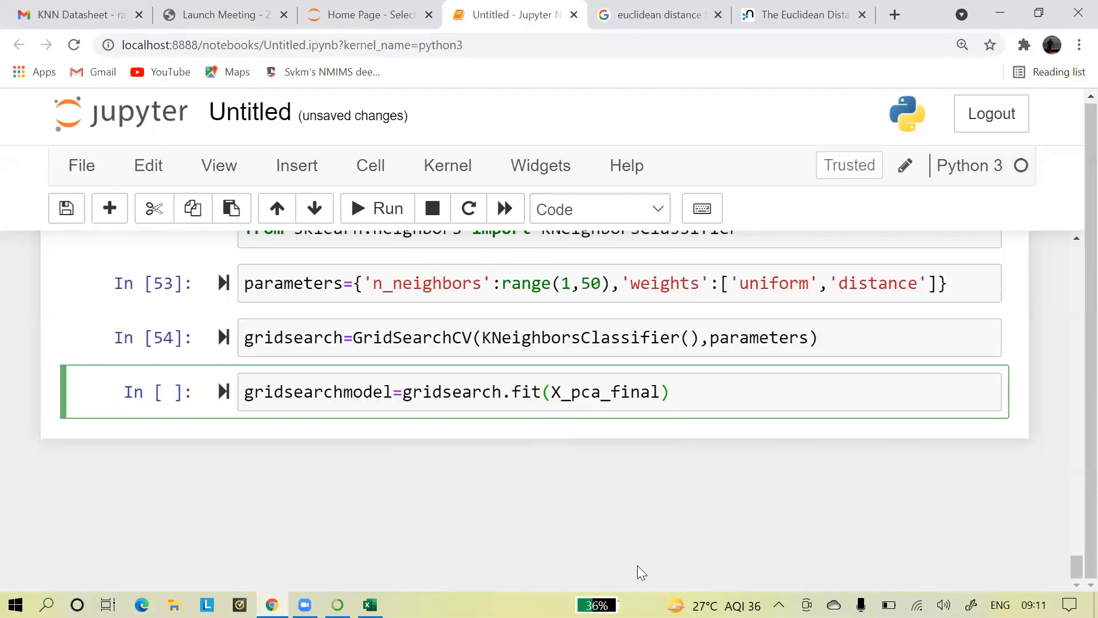
pyautogui.write(',y')
pyautogui.hotkey('shift', 'Return')
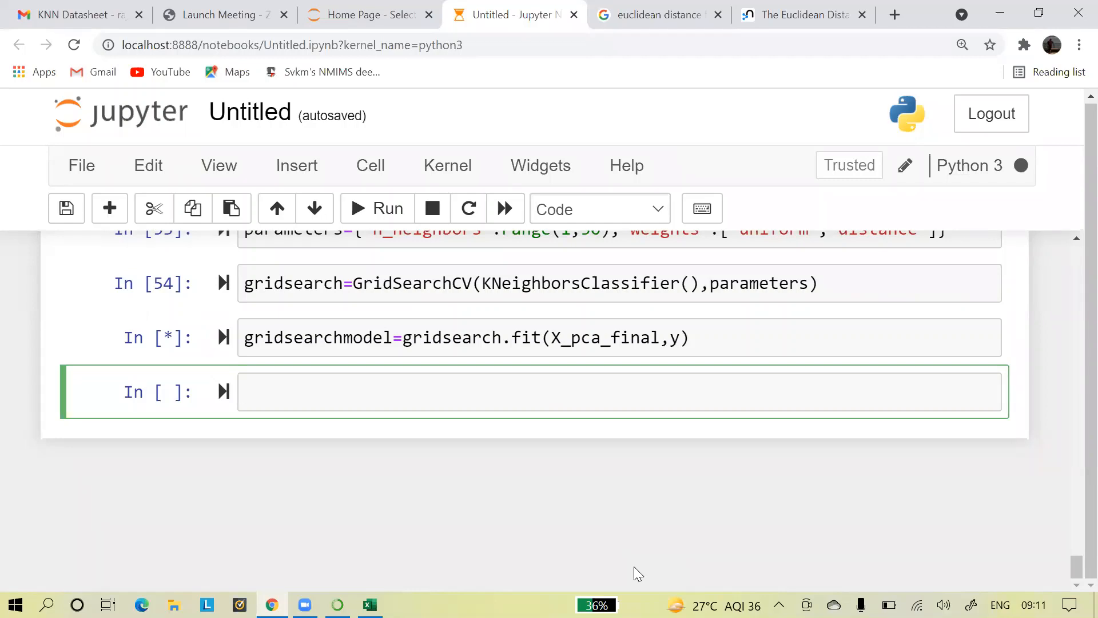
pyautogui.moveTo(1075, 568); pyautogui.dragTo(1075, 558)
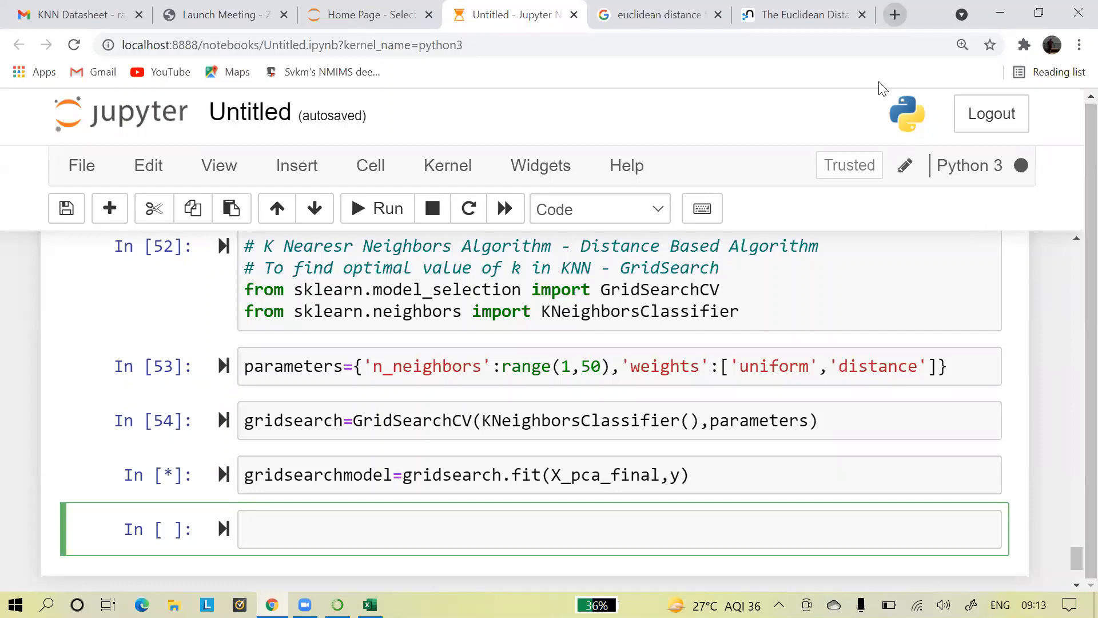
# Step: Search Google for gridsearchcv sklearn in a new browser tab and open scikit-learn's GridSearchCV documentation page
pyautogui.hotkey('ctrl', 't')
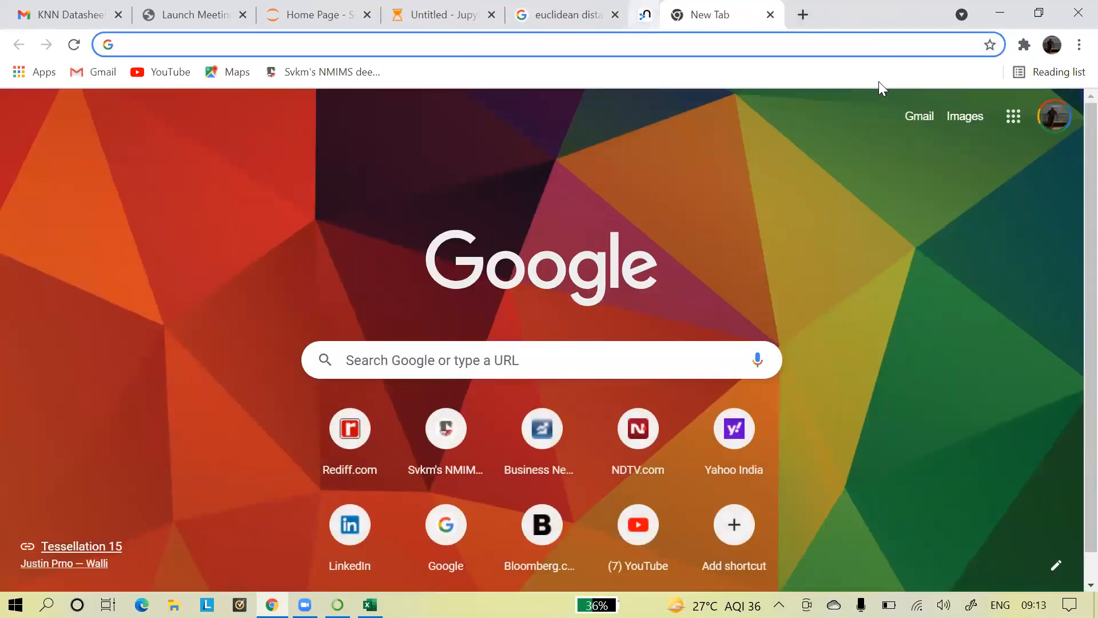
pyautogui.click(619, 27)
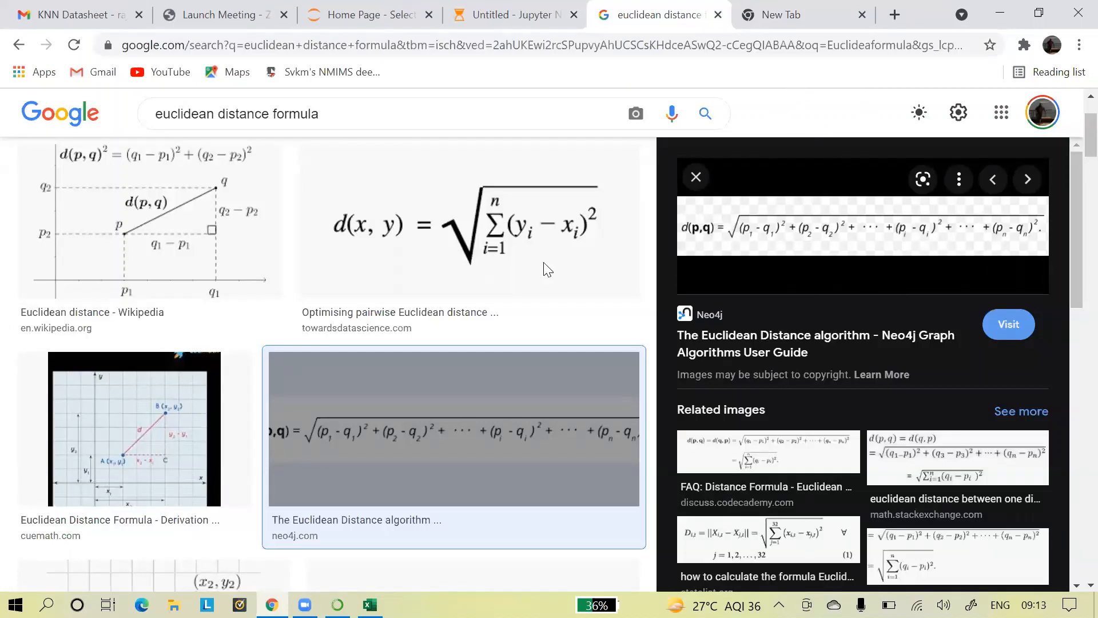
pyautogui.hotkey('ctrl', 'Tab')
pyautogui.click(557, 354)
pyautogui.write('Gri')
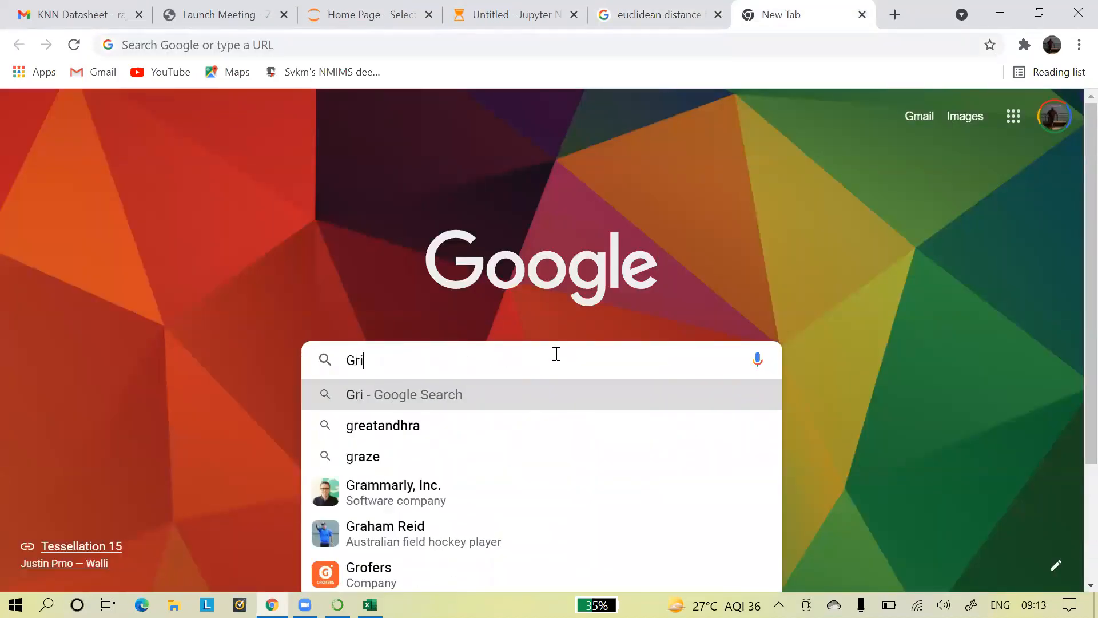
pyautogui.write('dSearc')
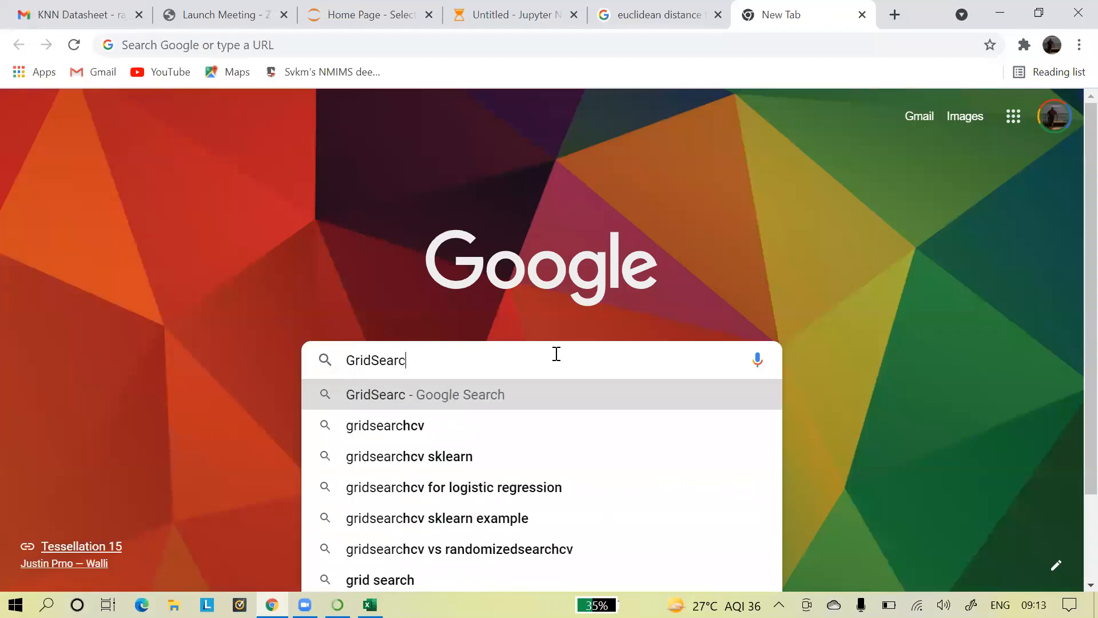
pyautogui.click(460, 456)
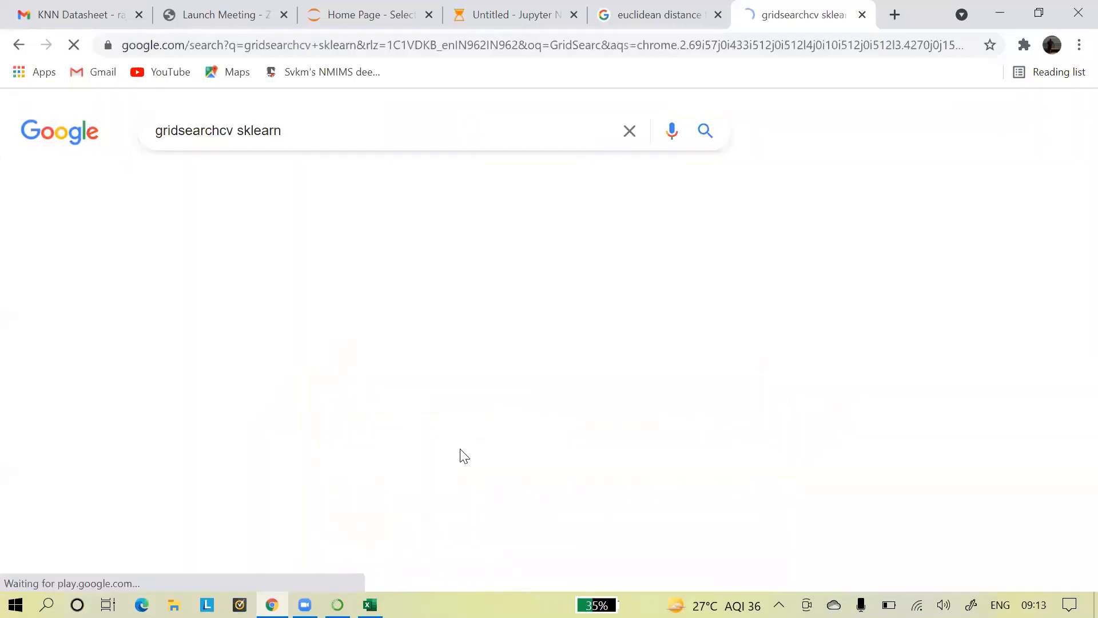
pyautogui.click(479, 279)
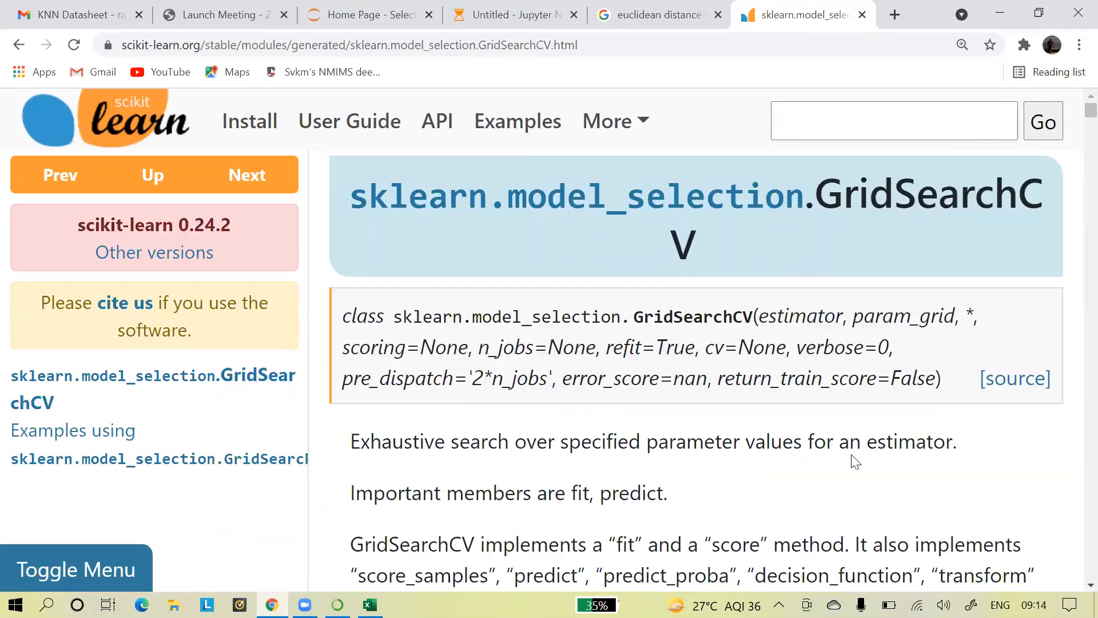
# Step: Read the GridSearchCV description and its parameters, from estimator and param_grid through refit, cv and pre_dispatch
pyautogui.scroll(-3, 854, 461)
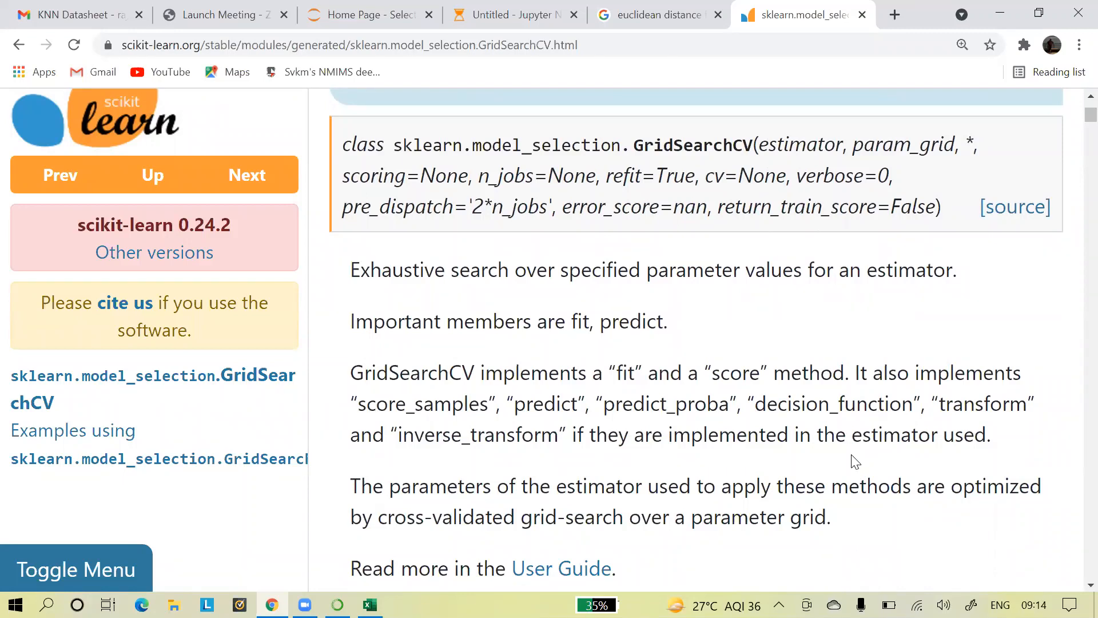
pyautogui.scroll(-1, 856, 462)
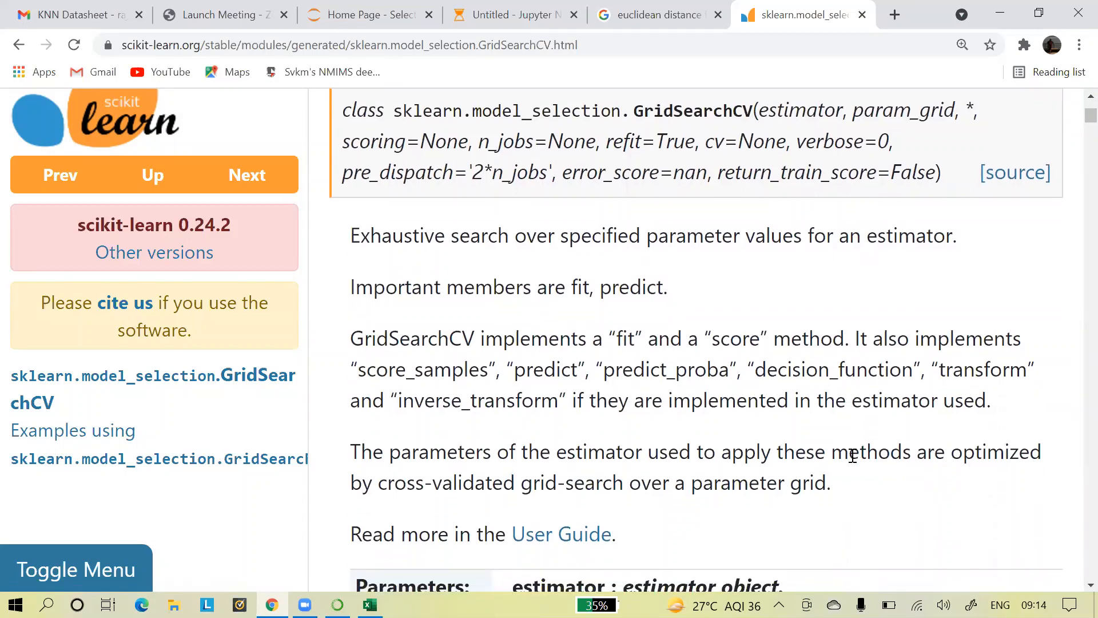
pyautogui.scroll(-4, 852, 456)
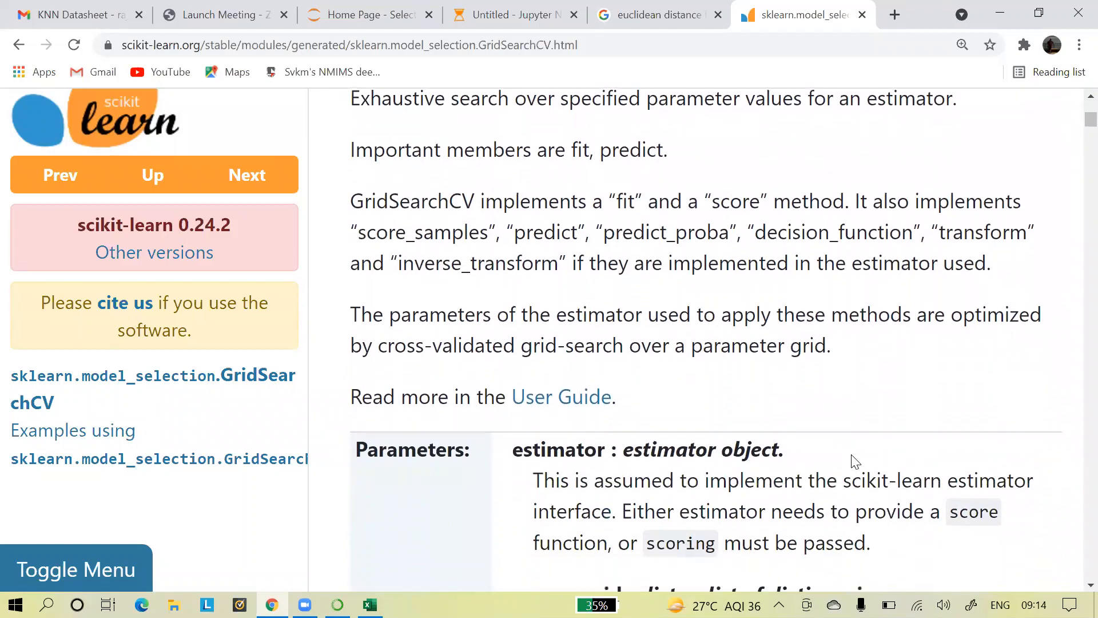
pyautogui.scroll(-1, 854, 458)
pyautogui.scroll(-7, 852, 456)
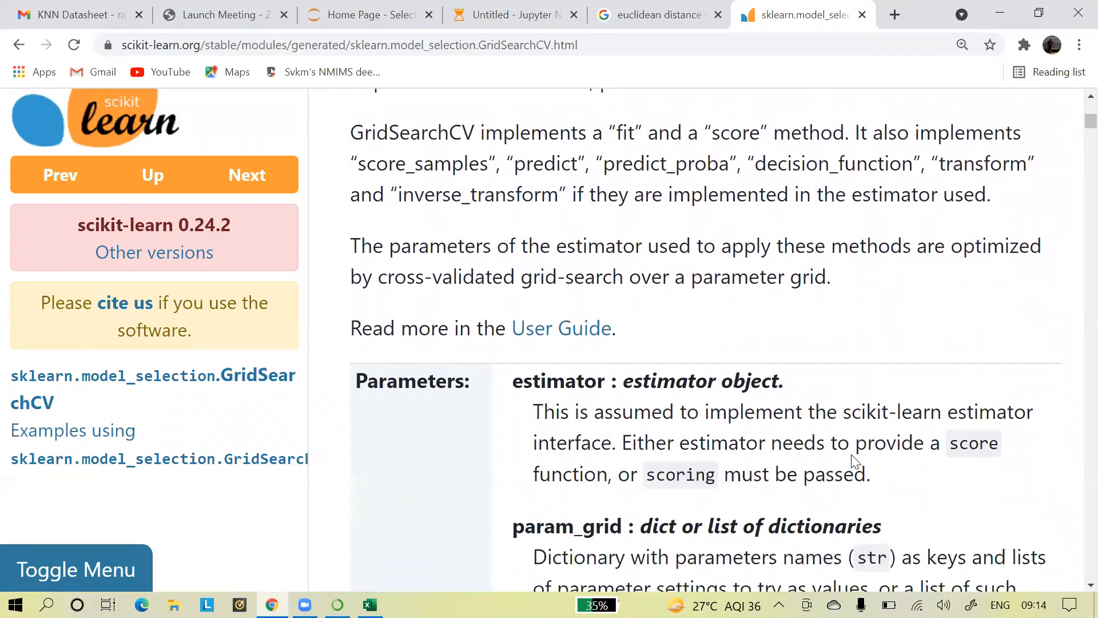
pyautogui.scroll(-20, 852, 456)
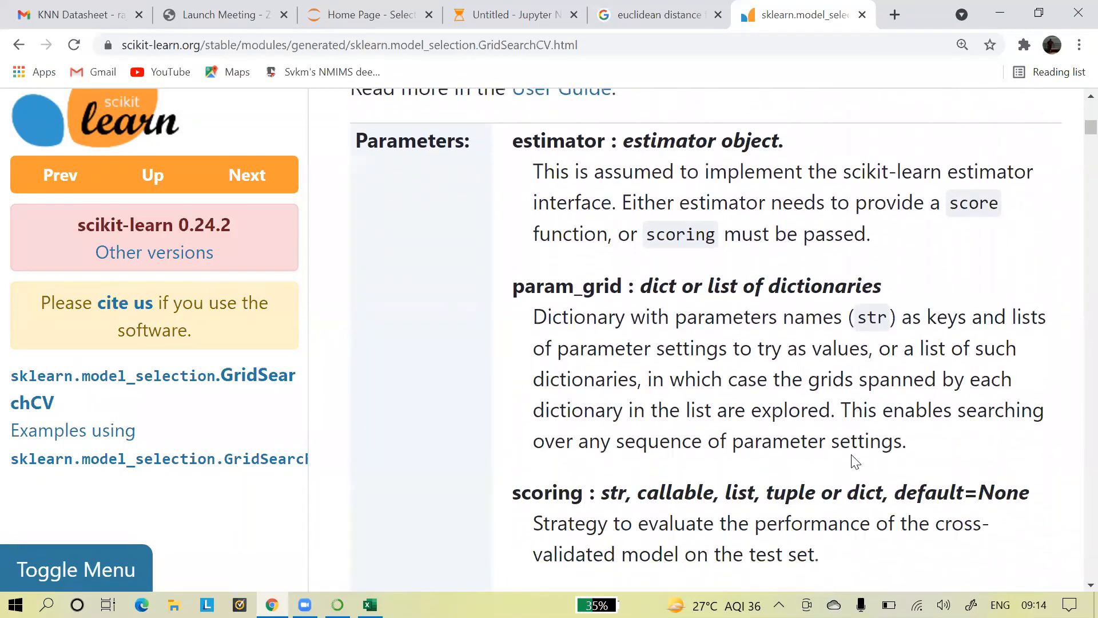
pyautogui.scroll(-20, 852, 456)
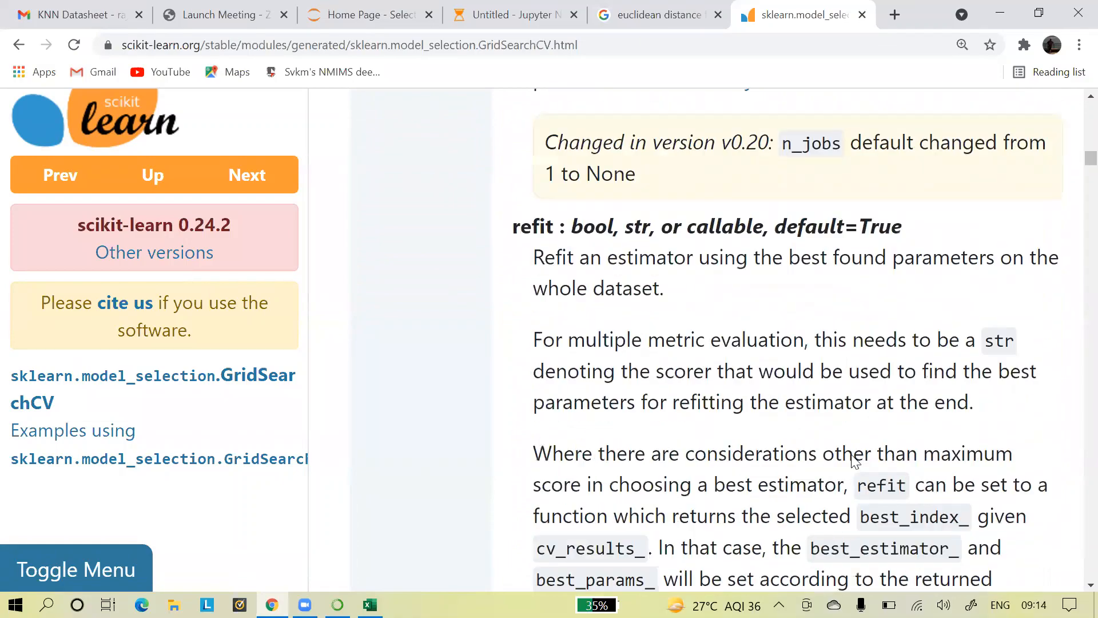
pyautogui.scroll(-20, 855, 462)
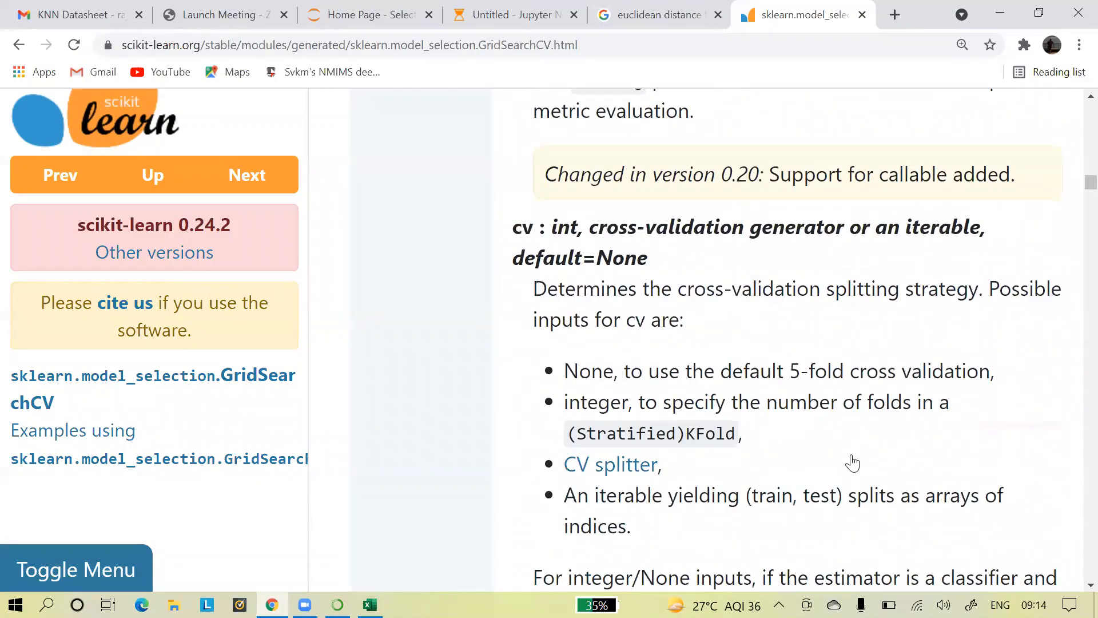
pyautogui.scroll(-20, 852, 456)
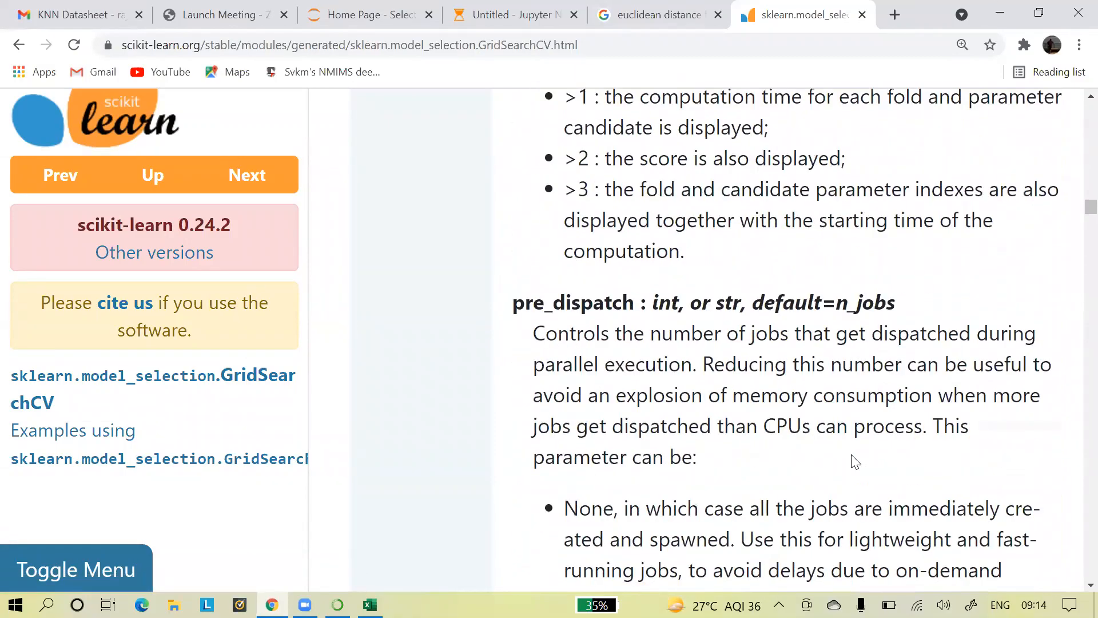
# Step: Examine the GridSearchCV attributes in the documentation, from cv_results_ to best_estimator_, best_score_ and best_params_
pyautogui.scroll(-20, 855, 462)
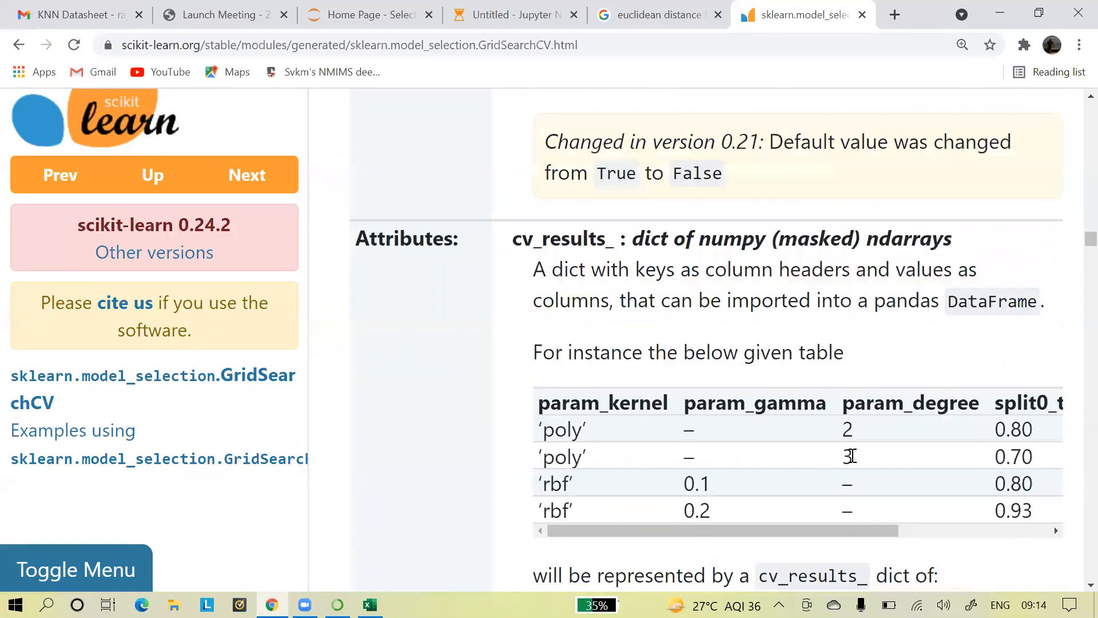
pyautogui.scroll(-15, 852, 456)
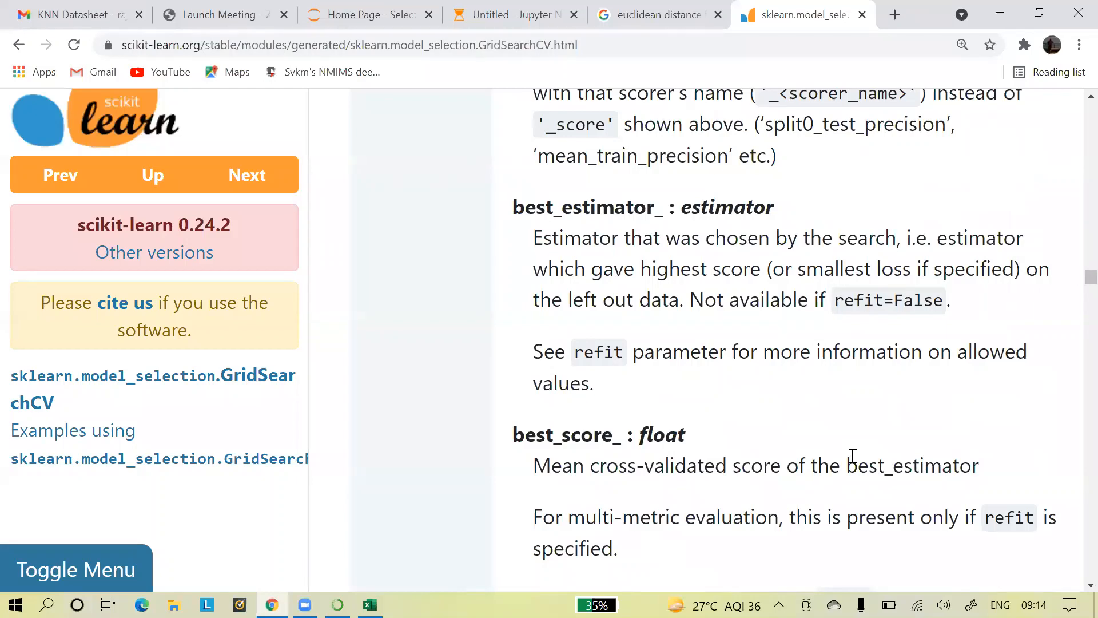
pyautogui.scroll(4, 852, 456)
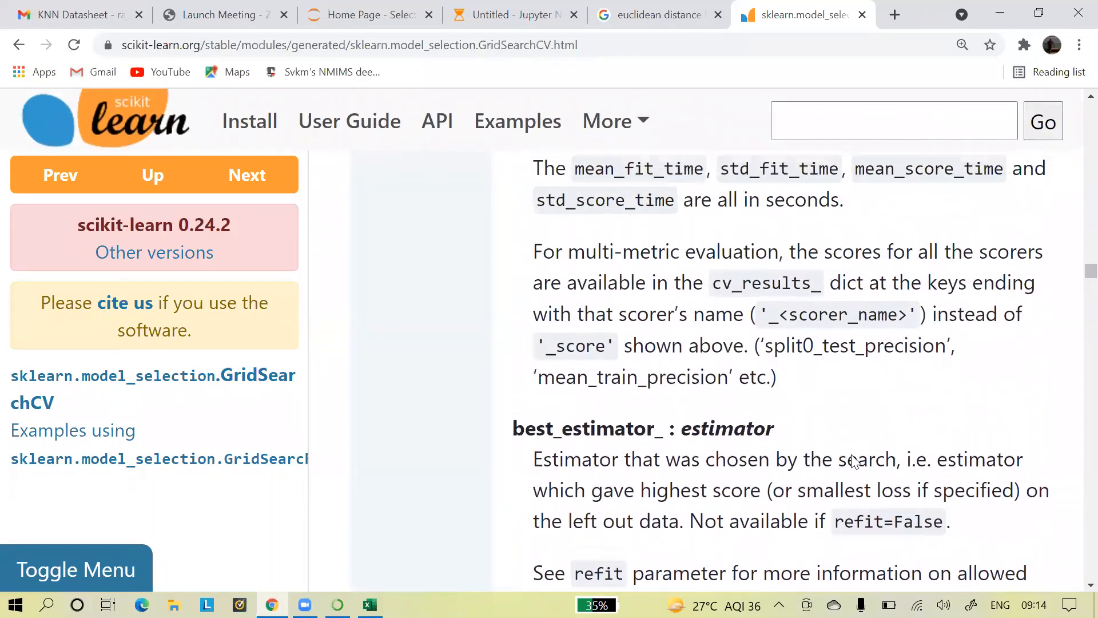
pyautogui.scroll(8, 852, 460)
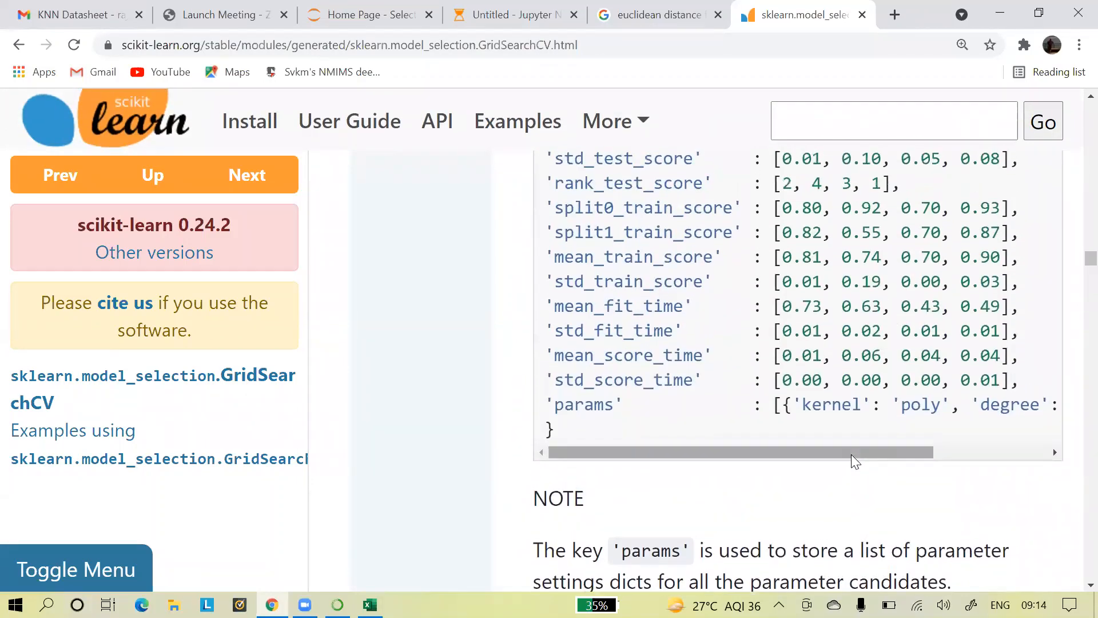
pyautogui.scroll(13, 852, 455)
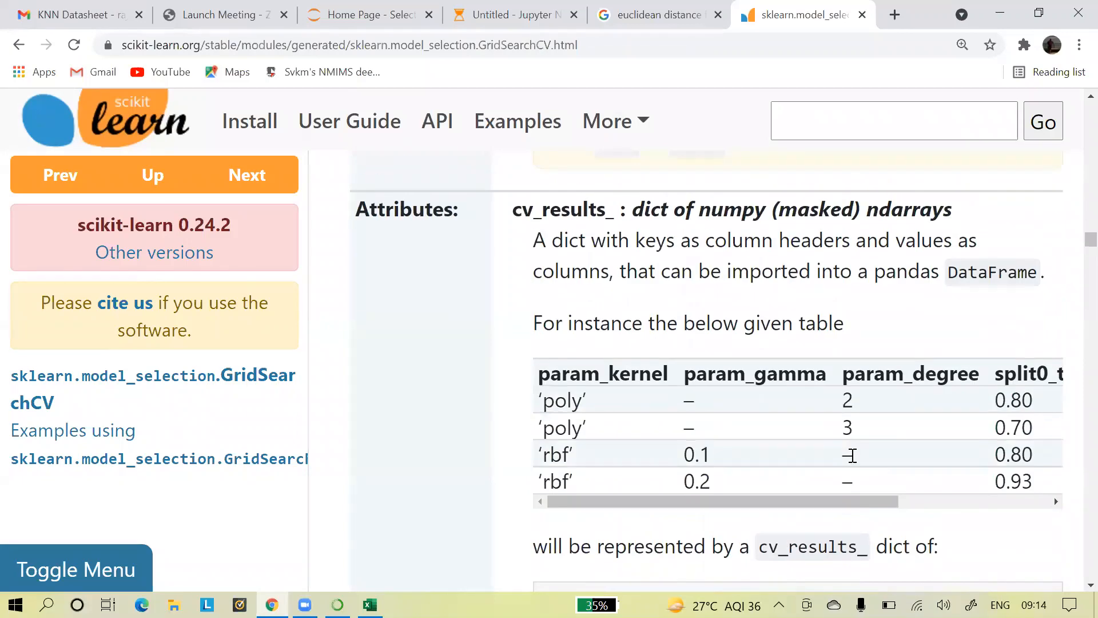
pyautogui.scroll(-1, 852, 455)
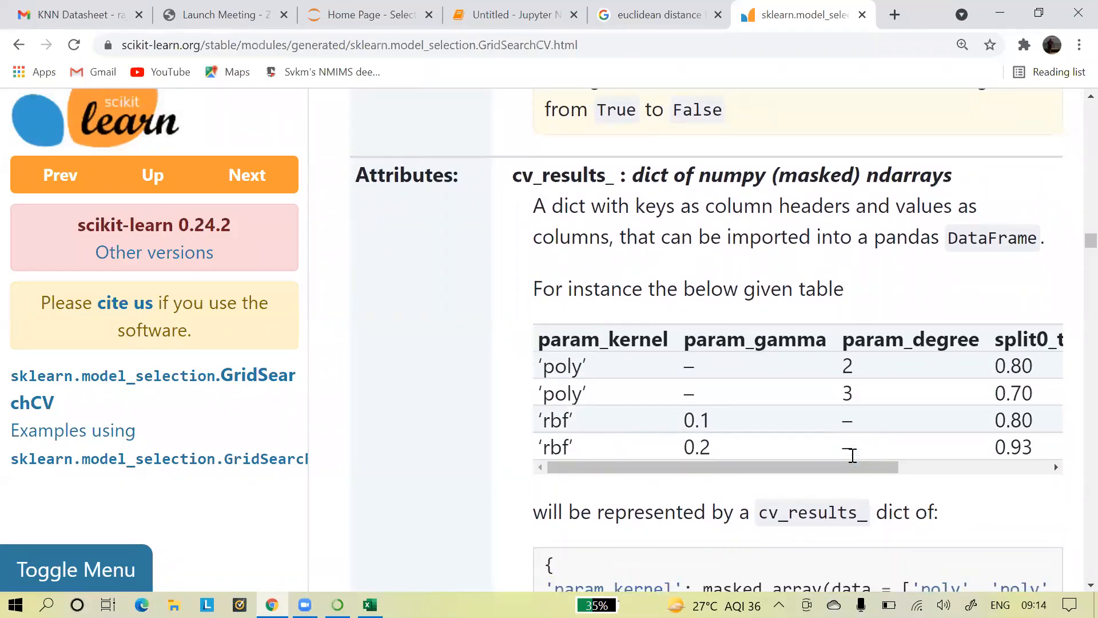
pyautogui.scroll(-5, 852, 455)
pyautogui.scroll(-8, 852, 455)
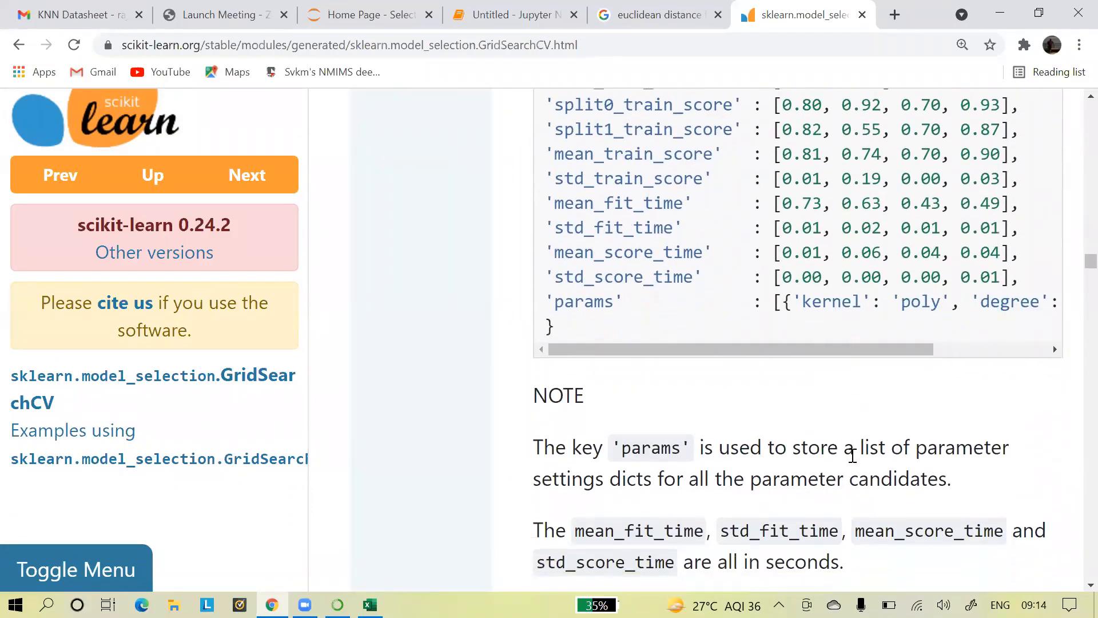
pyautogui.scroll(-3, 852, 455)
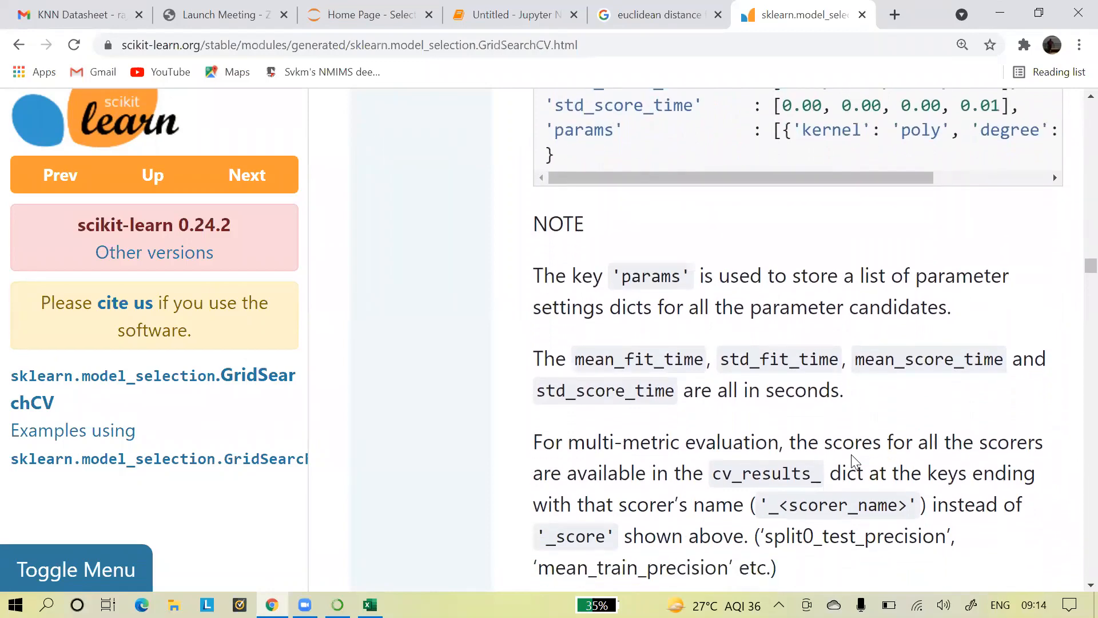
pyautogui.scroll(-4, 852, 456)
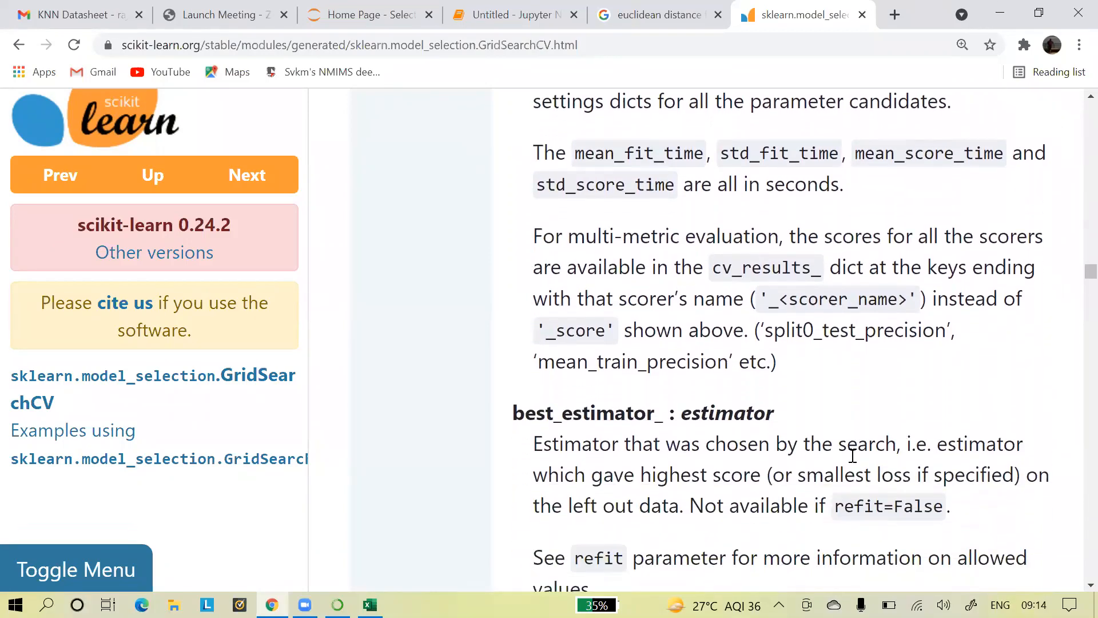
pyautogui.scroll(-1, 852, 456)
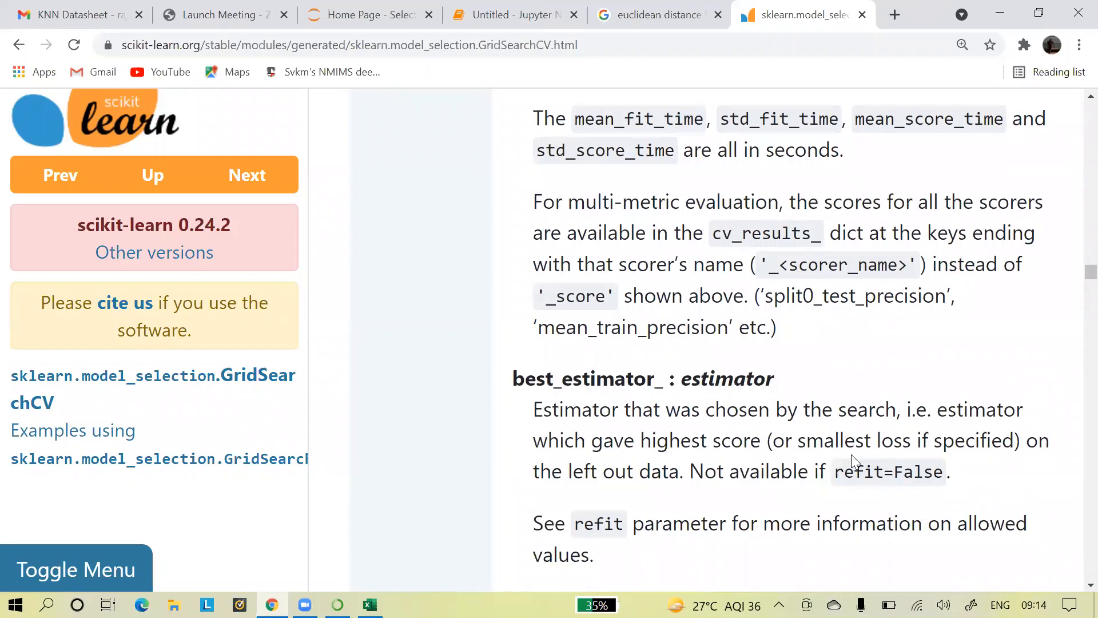
pyautogui.scroll(-1, 850, 454)
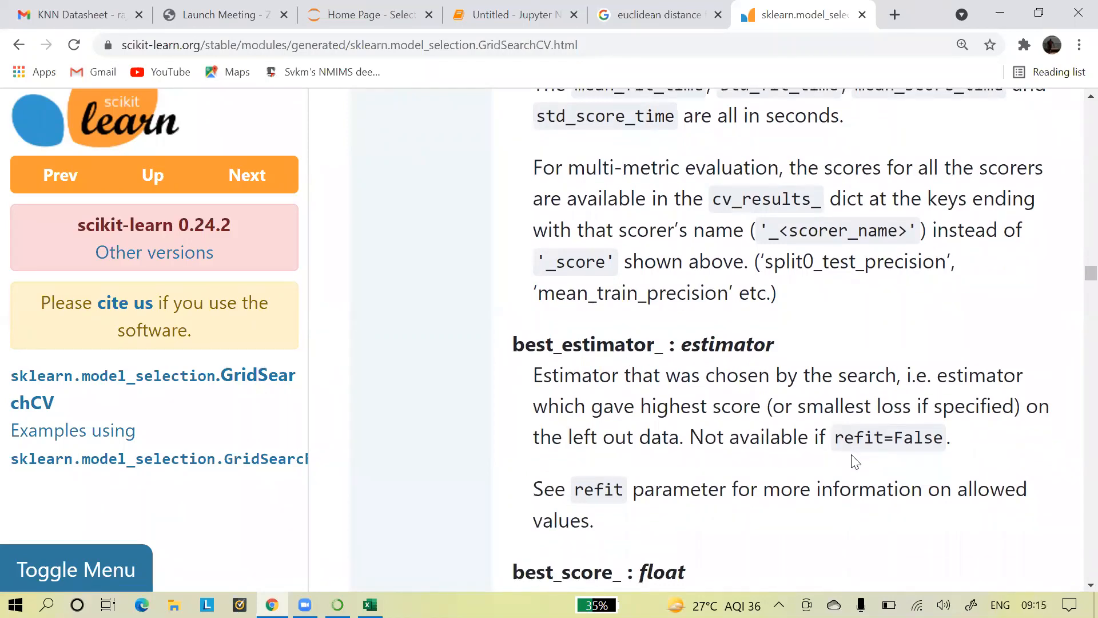
pyautogui.scroll(-3, 855, 461)
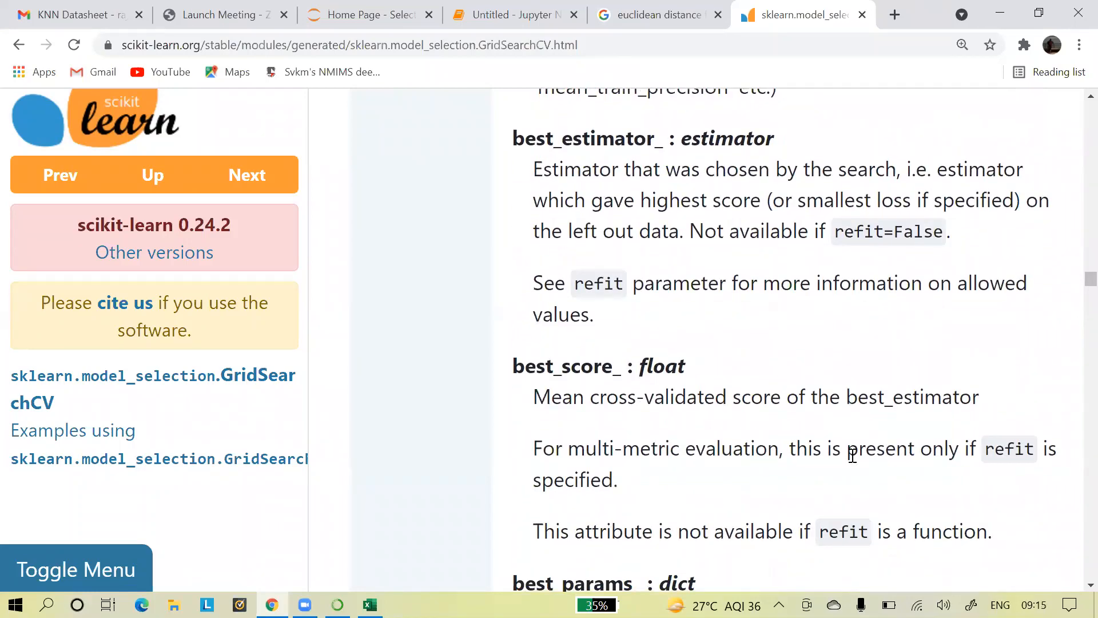
pyautogui.scroll(-1, 852, 456)
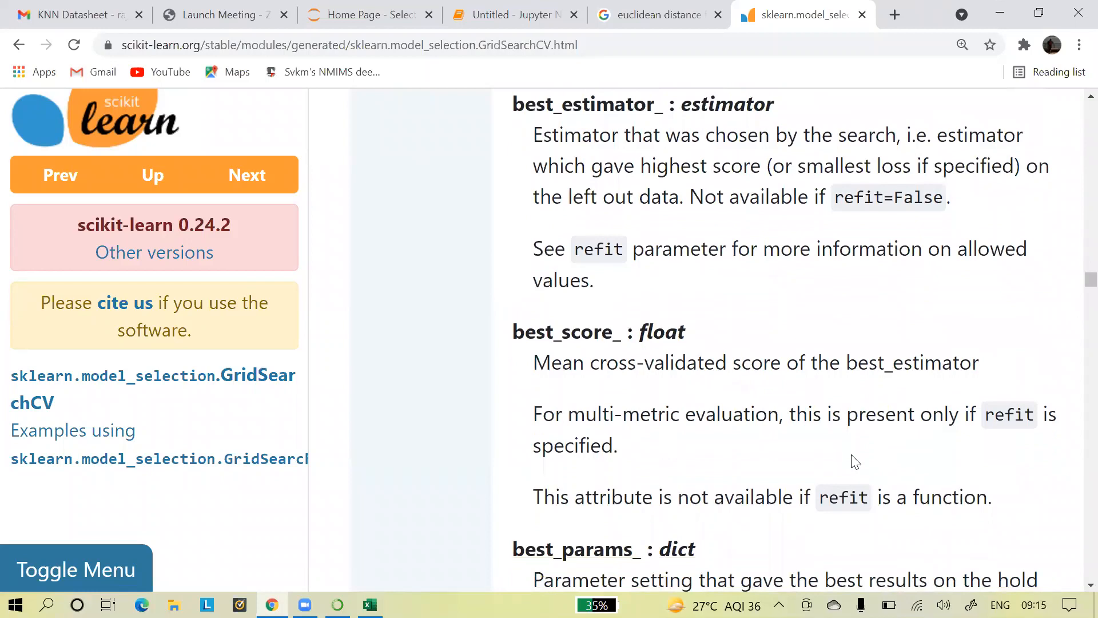
pyautogui.scroll(-3, 855, 461)
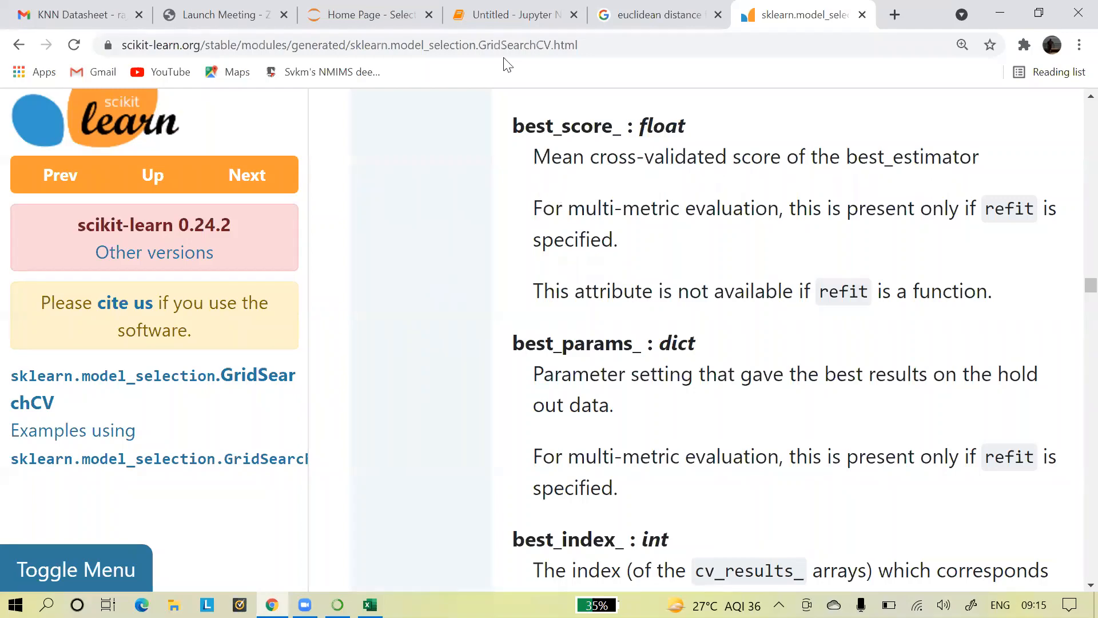
# Step: Return to the Jupyter notebook, enter gridsearchmodel.best_params_ in the empty cell and run it
pyautogui.click(514, 26)
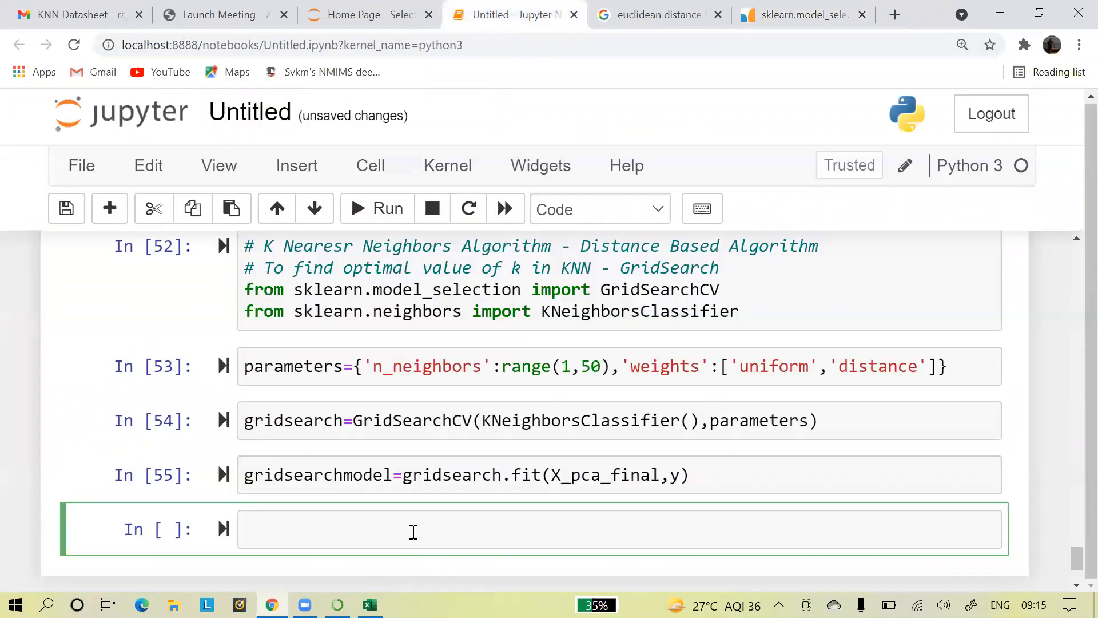
pyautogui.write('gri')
pyautogui.press('Tab')
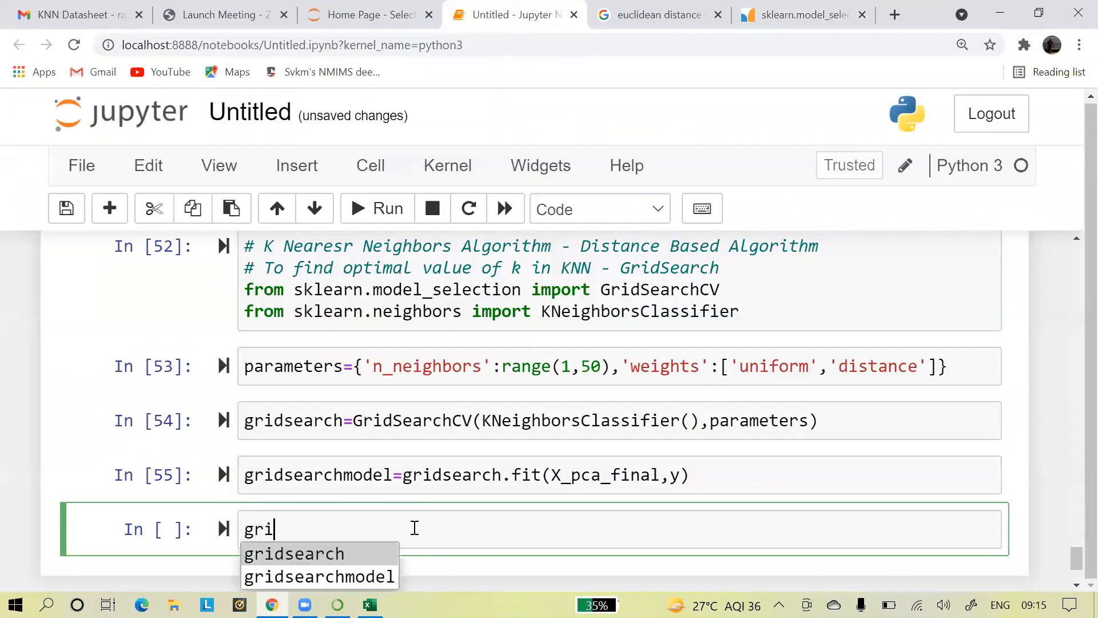
pyautogui.press('Down')
pyautogui.press('Return')
pyautogui.write('.be')
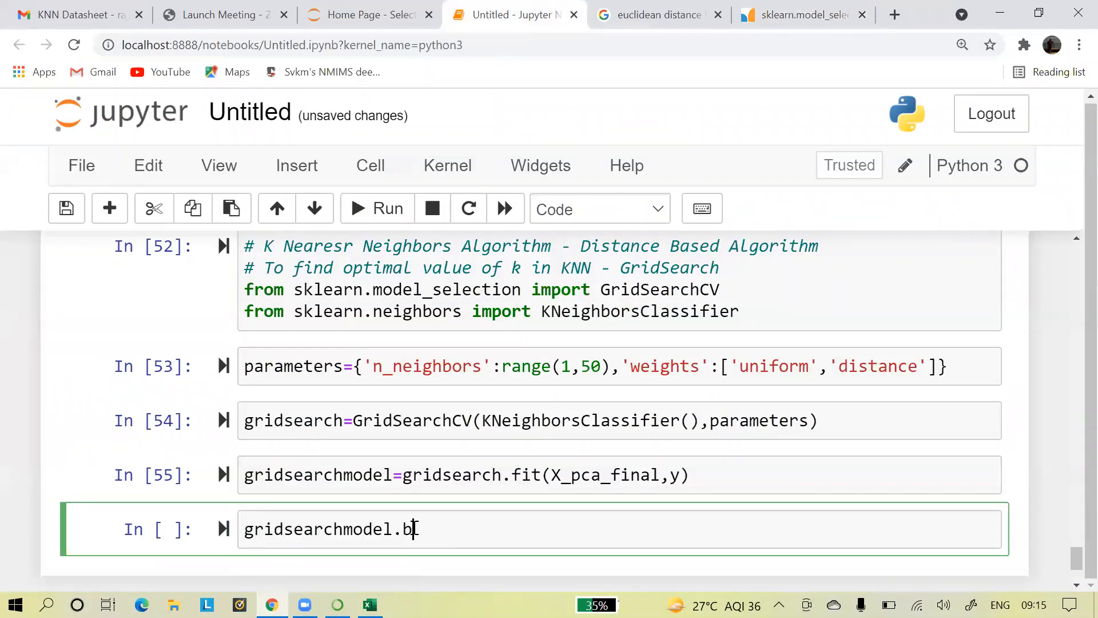
pyautogui.press('Down')
pyautogui.press('Down')
pyautogui.press('Return')
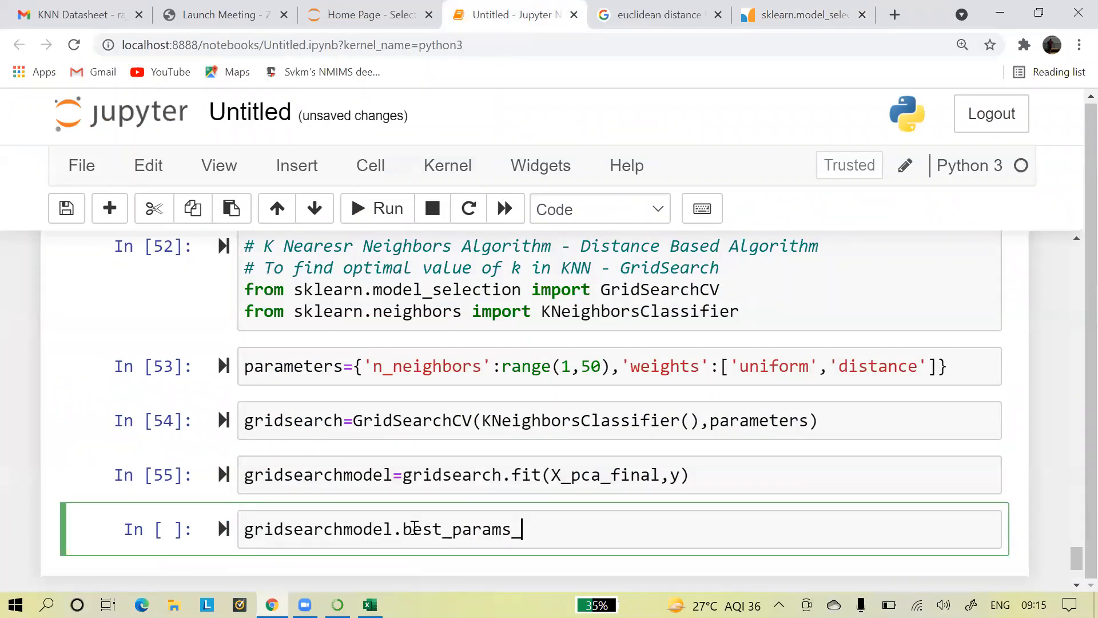
pyautogui.hotkey('shift', 'Return')
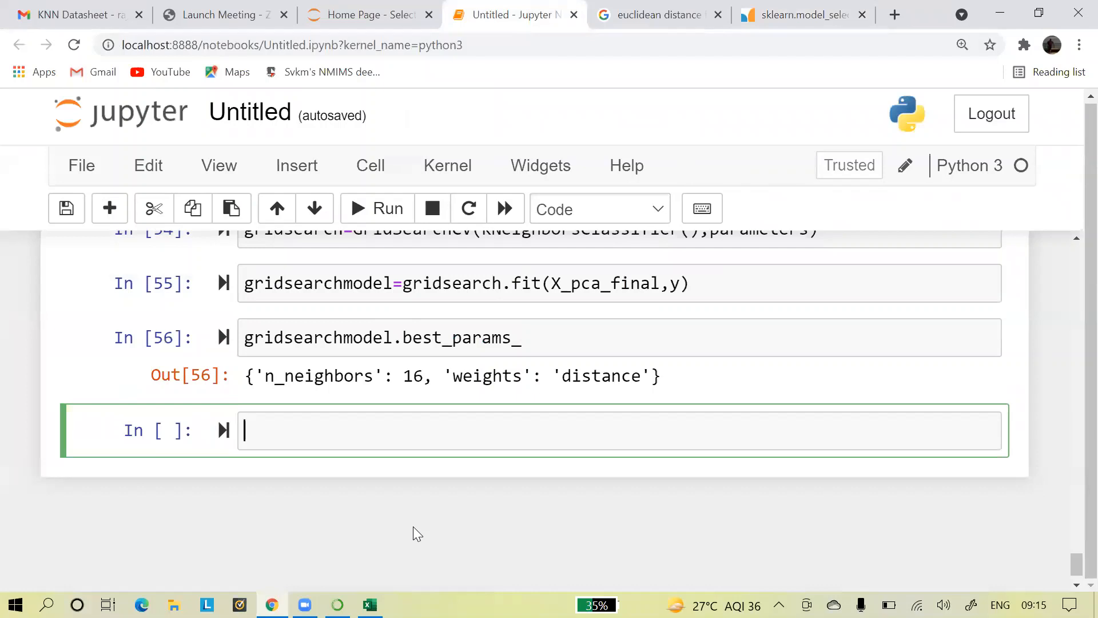
# Step: Define knn=KNeighborsClassifier(n_neighbors=16,weights='distance') in the empty cell and run it, adding a new cell below
pyautogui.write('knn=')
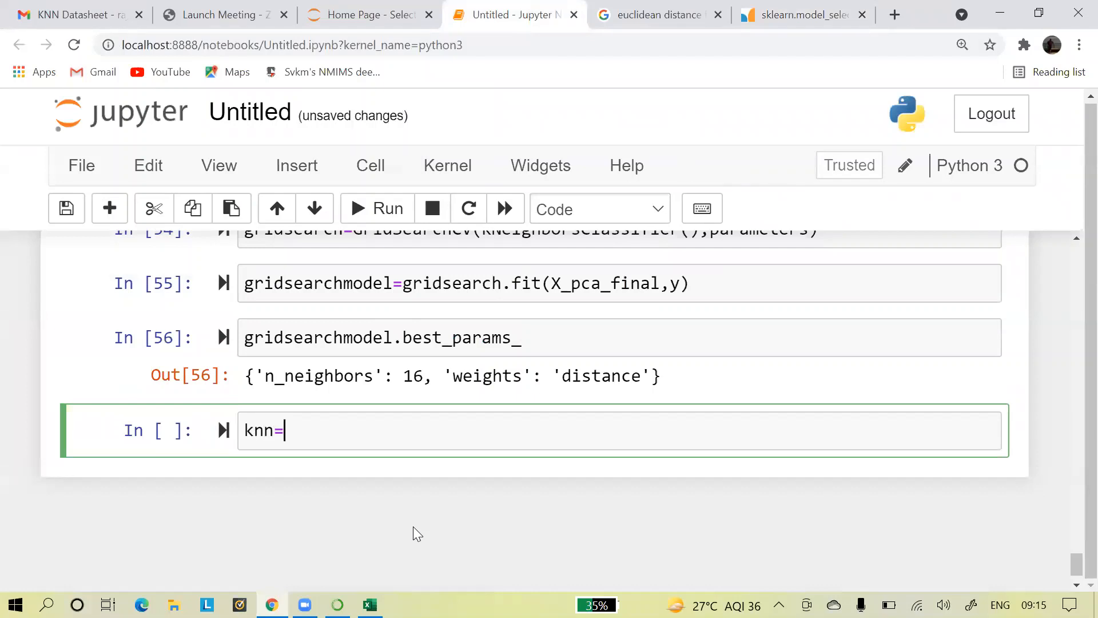
pyautogui.write('K')
pyautogui.press('Tab')
pyautogui.press('Down')
pyautogui.press('Down')
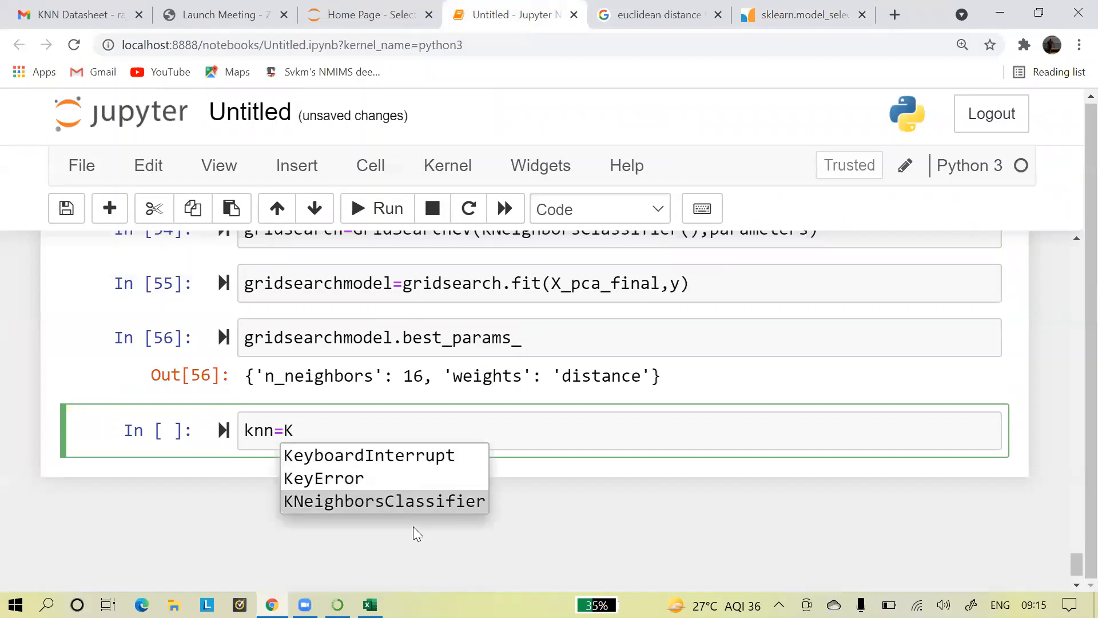
pyautogui.press('Return')
pyautogui.write('(n')
pyautogui.press('Tab')
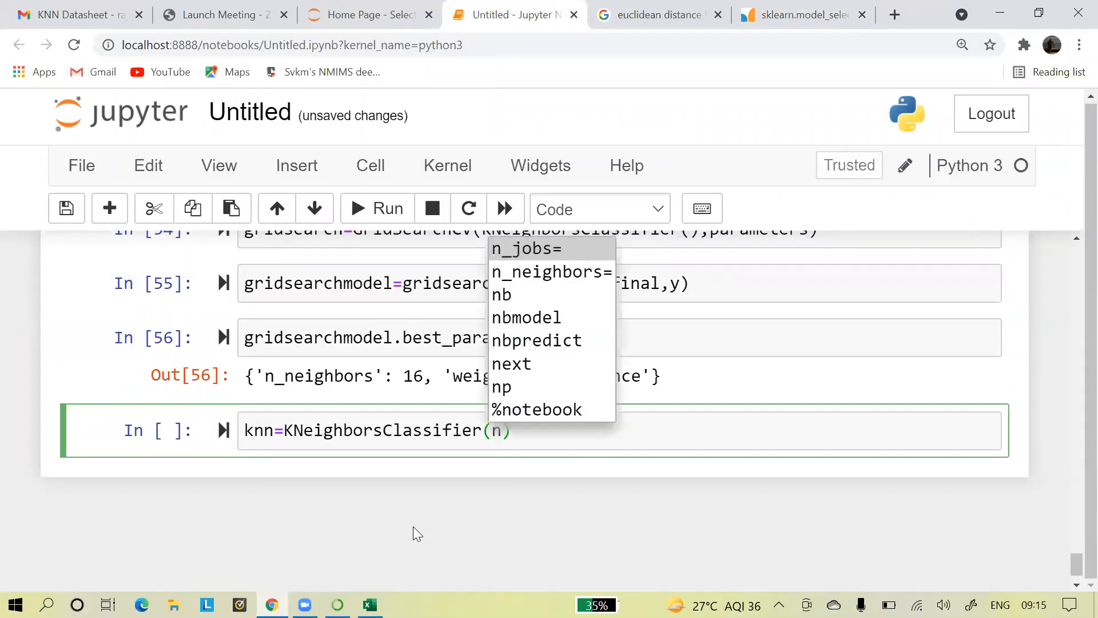
pyautogui.press('Down')
pyautogui.press('Return')
pyautogui.write('15')
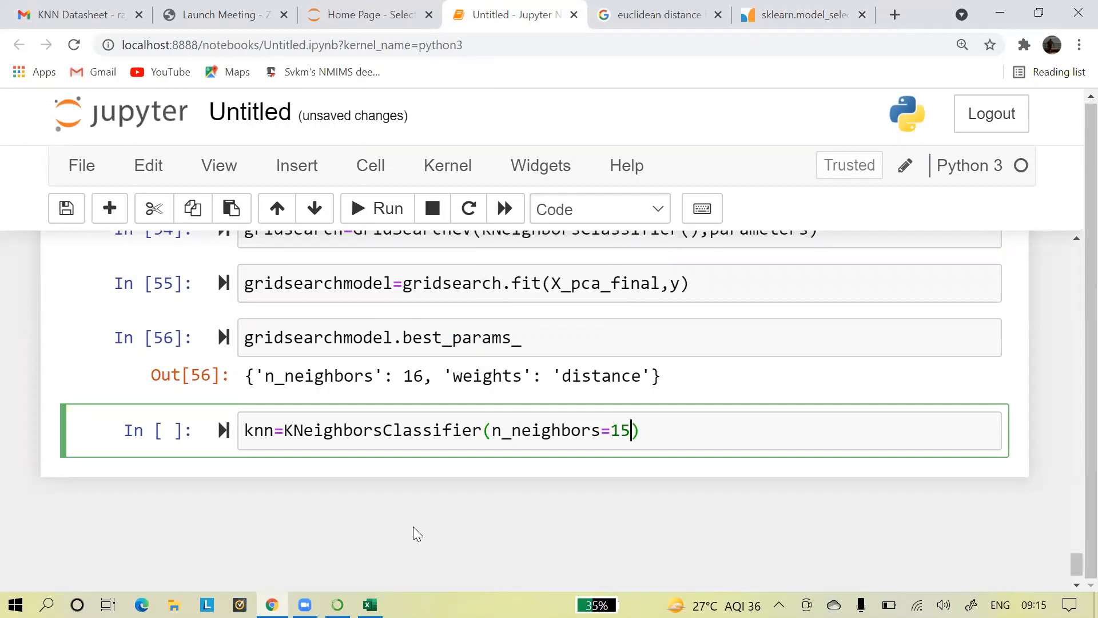
pyautogui.press('BackSpace')
pyautogui.write('6,weights=')
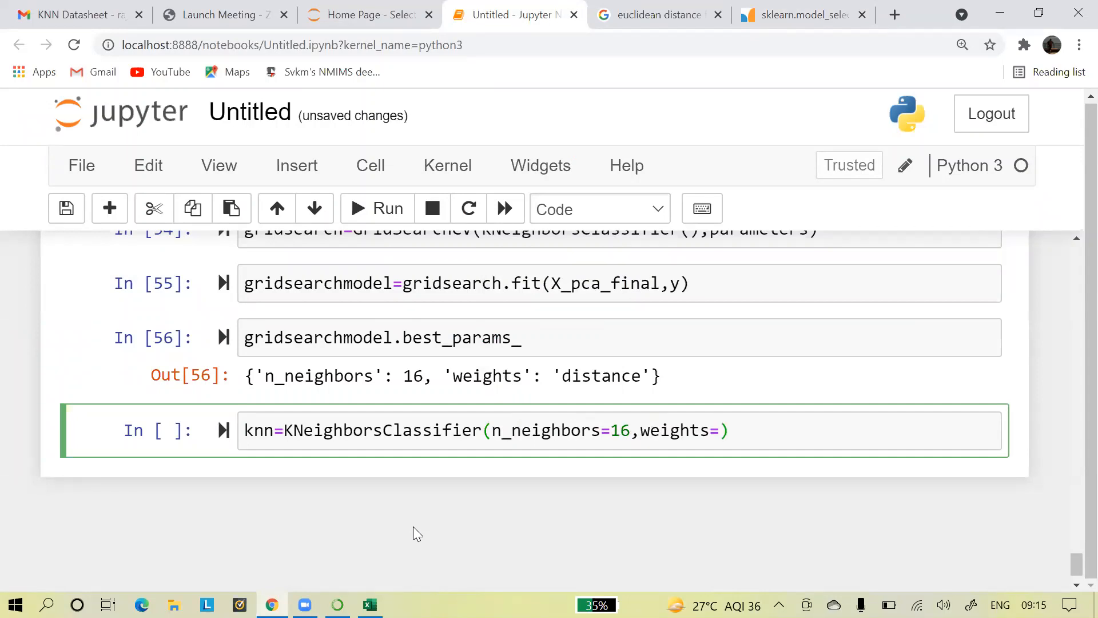
pyautogui.write("'distance')")
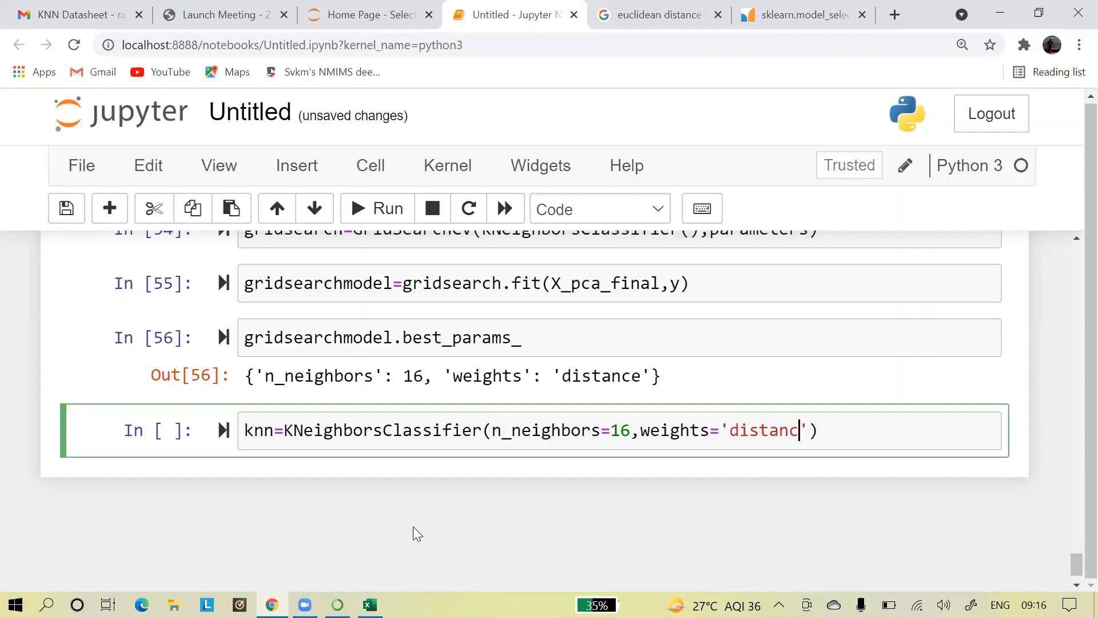
pyautogui.hotkey('alt', 'Return')
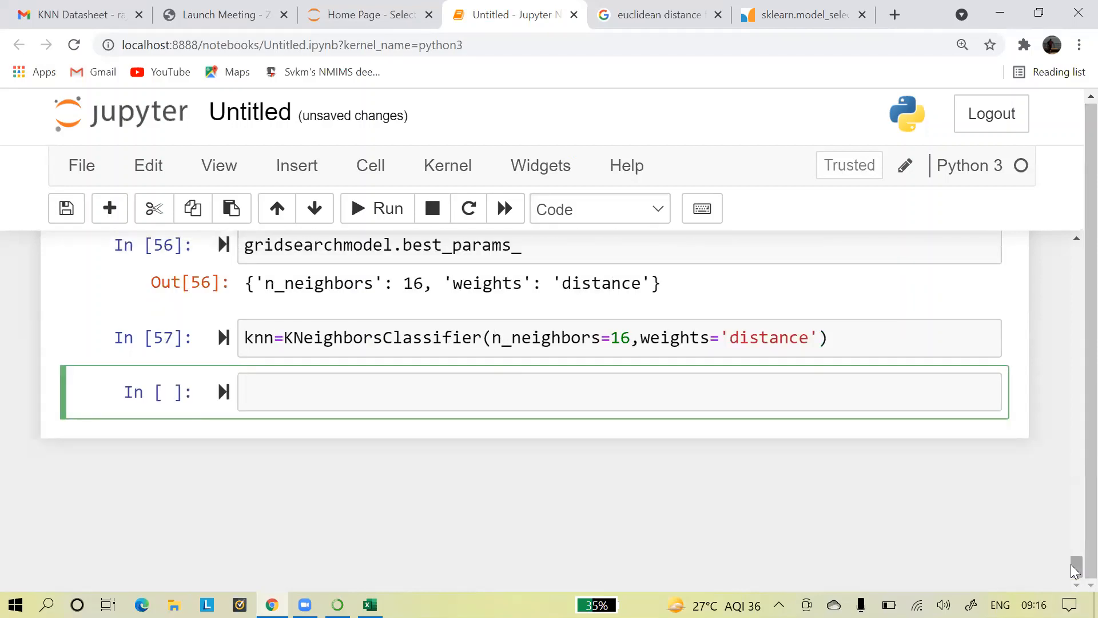
# Step: Fit the classifier on the PCA features by entering and running knnmodel=knn.fit(X_pca_final,y) in the new cell
pyautogui.moveTo(1075, 565); pyautogui.dragTo(1072, 558)
pyautogui.write('k')
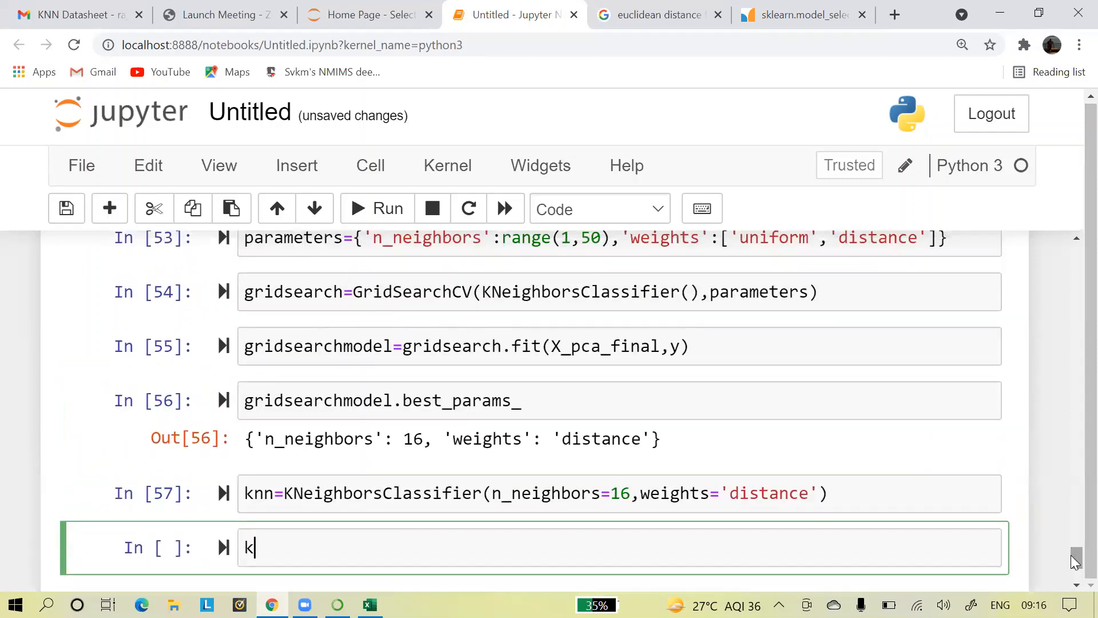
pyautogui.write('nnmodel=knn')
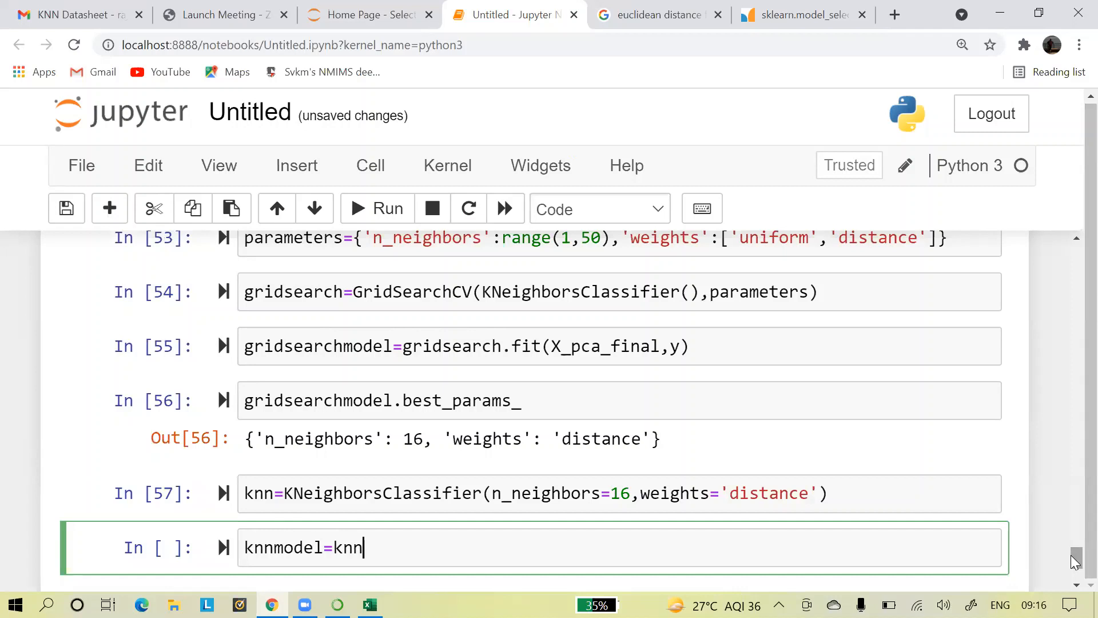
pyautogui.write('.fit(X_')
pyautogui.press('Tab')
pyautogui.press('Down')
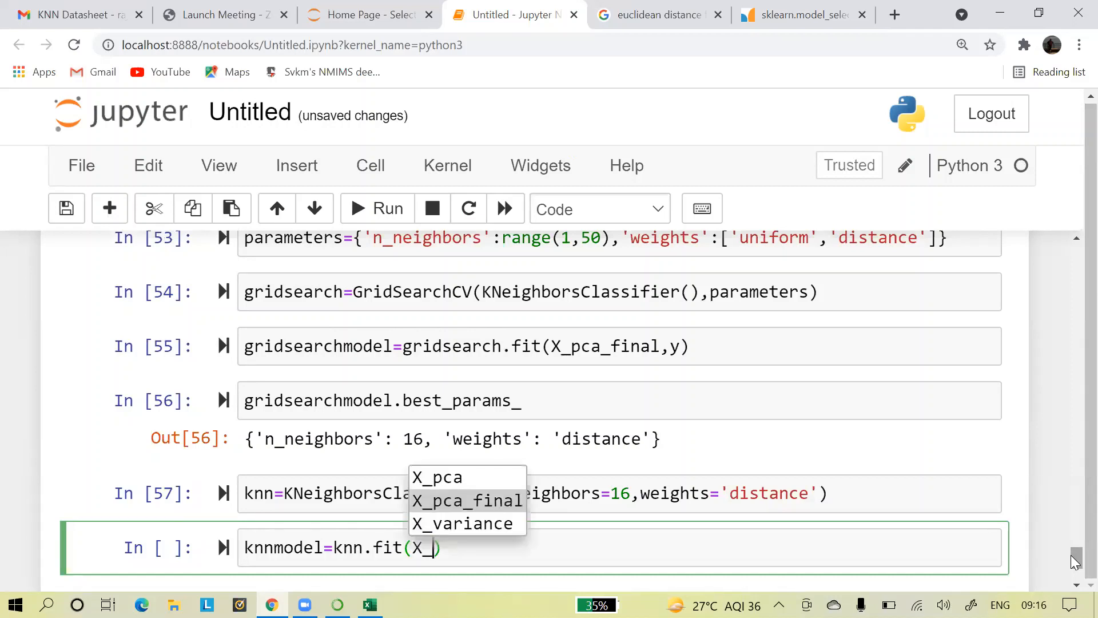
pyautogui.press('Return')
pyautogui.write(',y')
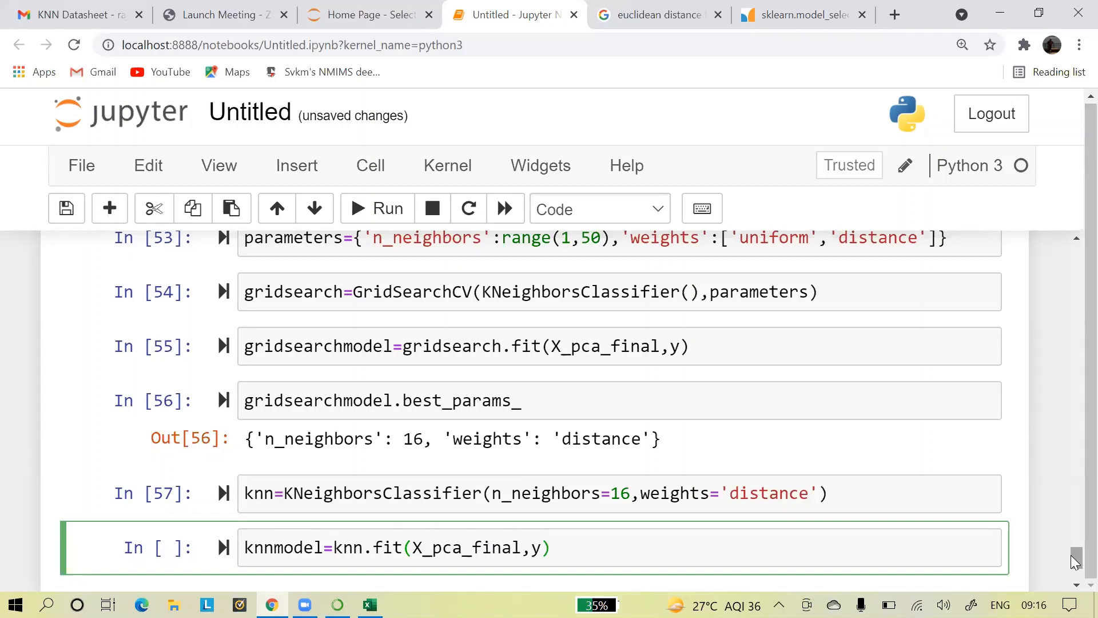
pyautogui.hotkey('shift', 'Return')
# Step: Score the fitted model on the training data by entering and running knnmodel.score(X_pca_final,y)
pyautogui.write('knn')
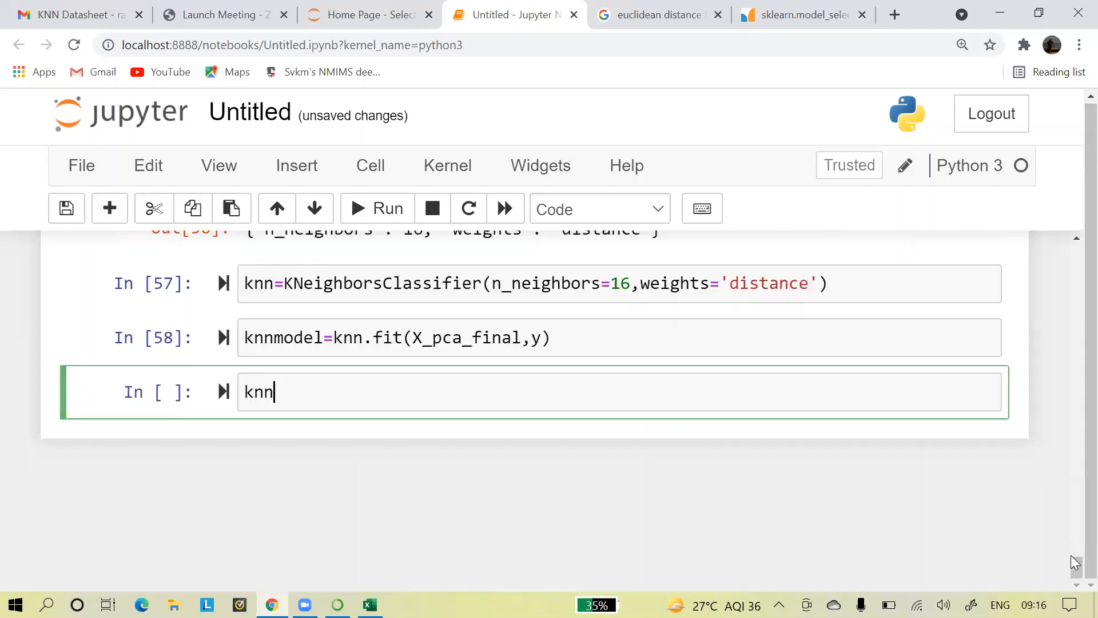
pyautogui.write('model.scotre')
pyautogui.press('BackSpace')
pyautogui.press('BackSpace')
pyautogui.press('BackSpace')
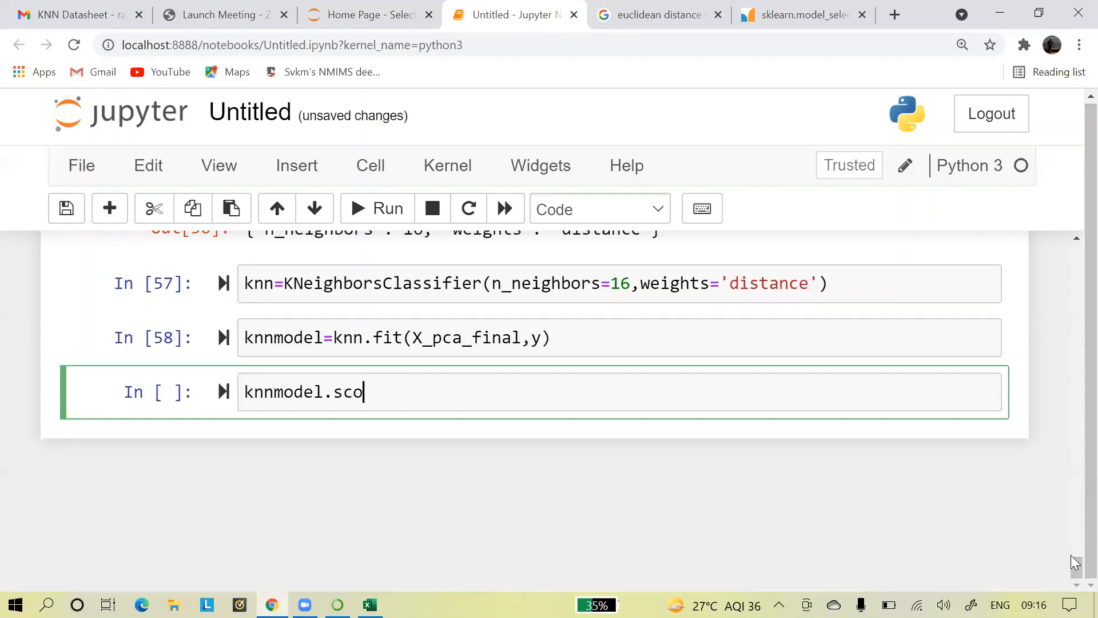
pyautogui.write('re(X_')
pyautogui.press('Tab')
pyautogui.press('Down')
pyautogui.press('Return')
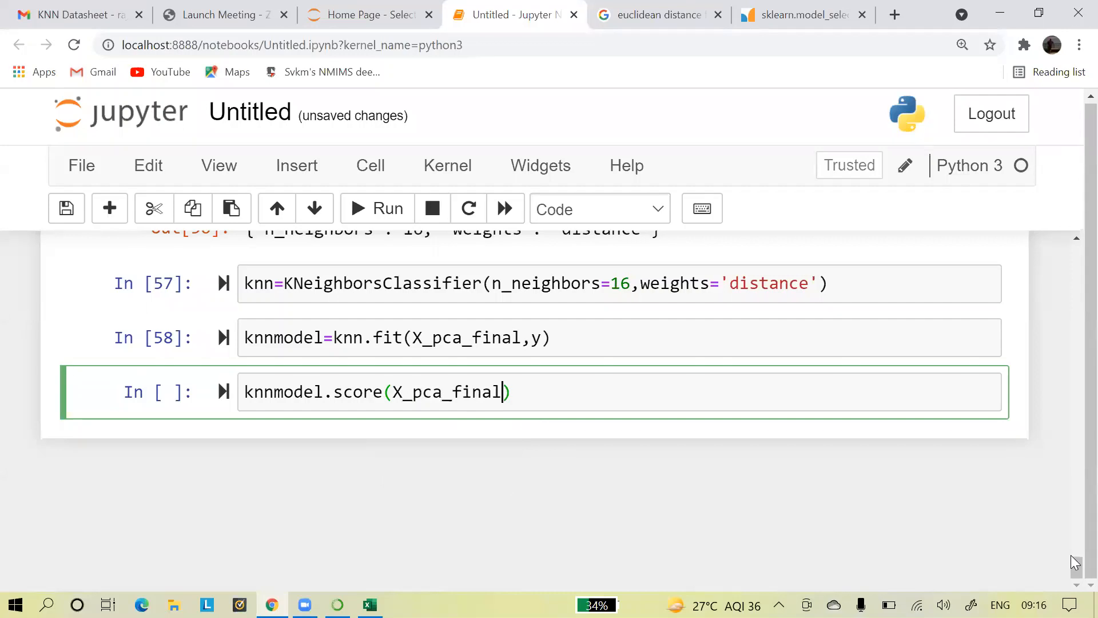
pyautogui.write(',y')
pyautogui.hotkey('shift', 'Return')
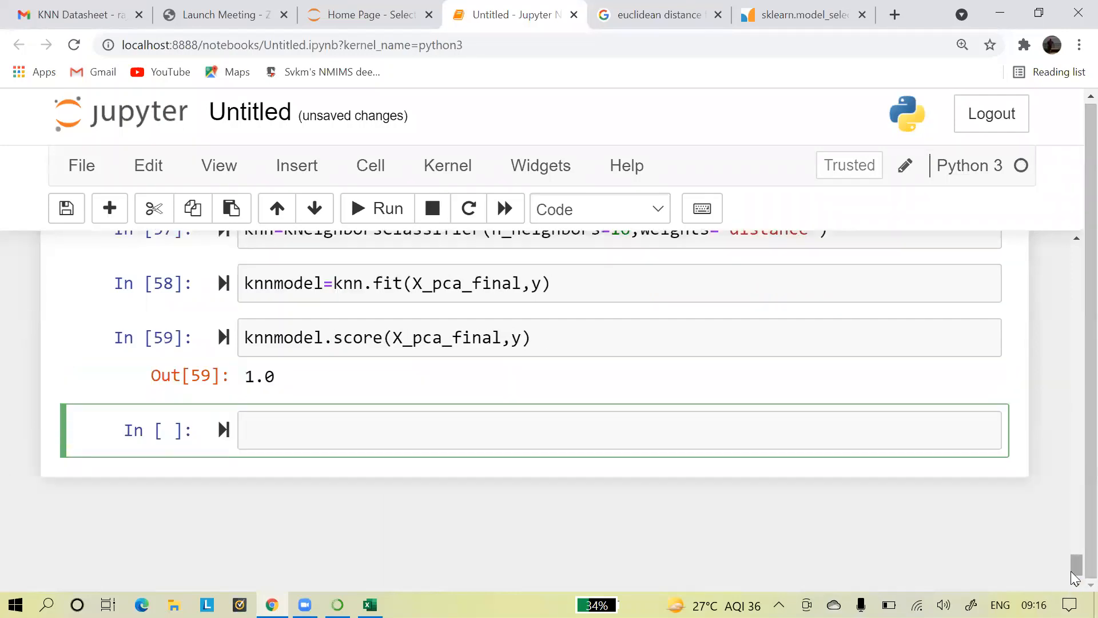
# Step: Cross-validate the classifier by entering and running cross_val_score(knn,X_pca_final,y) in the next empty cell
pyautogui.moveTo(1075, 568); pyautogui.dragTo(1075, 559)
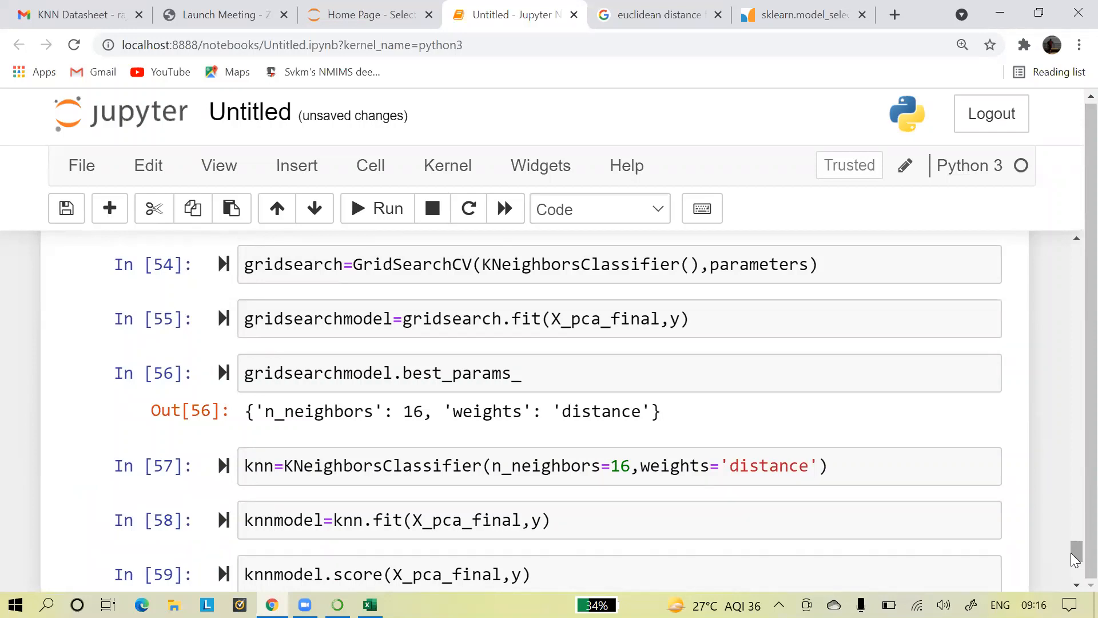
pyautogui.moveTo(1074, 558); pyautogui.dragTo(1074, 570)
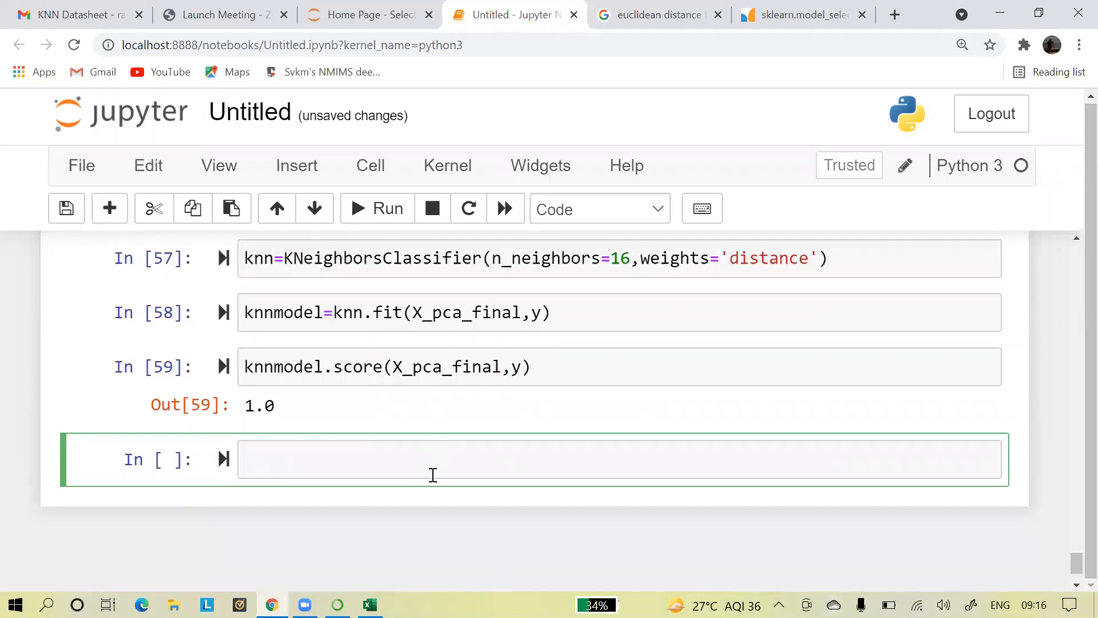
pyautogui.write('cross_val_score')
pyautogui.write('(kn')
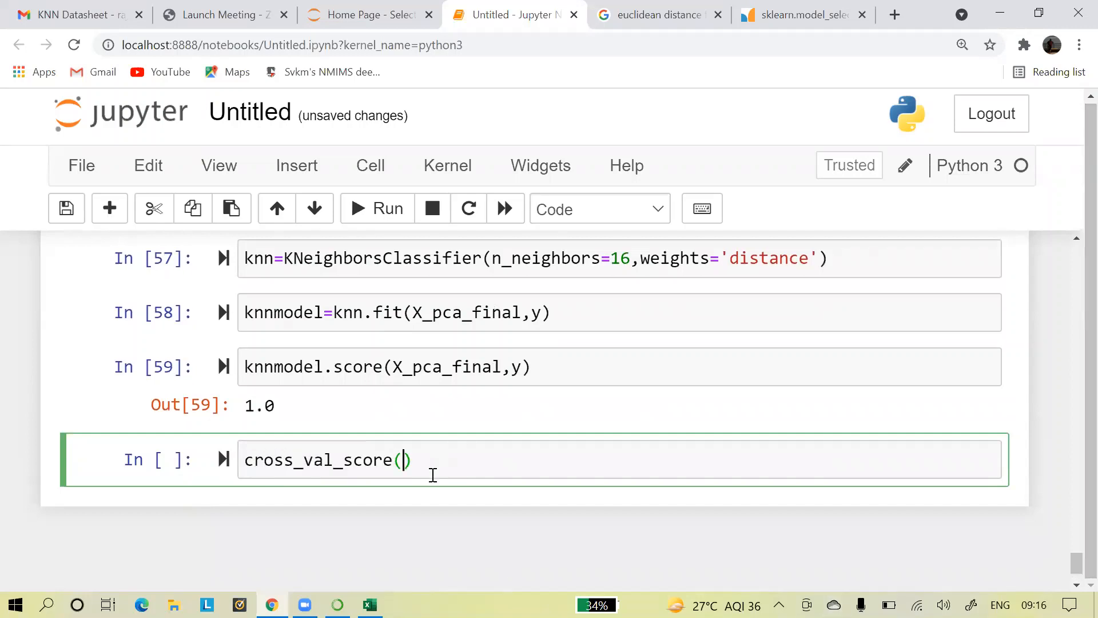
pyautogui.write('n,X_')
pyautogui.press('Tab')
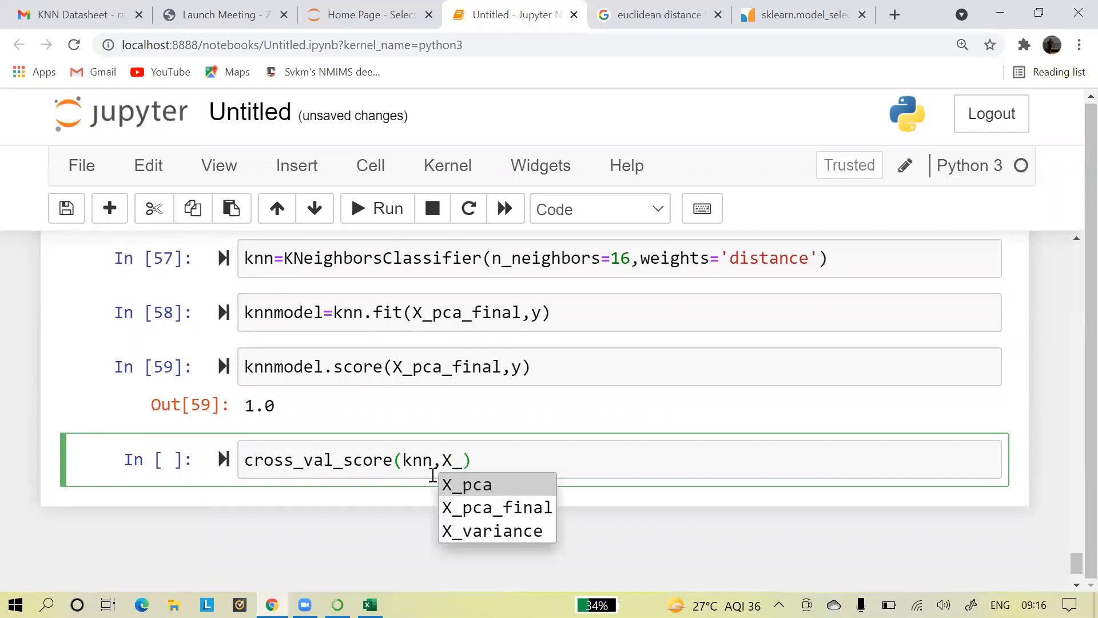
pyautogui.press('Down')
pyautogui.press('Return')
pyautogui.write(',y')
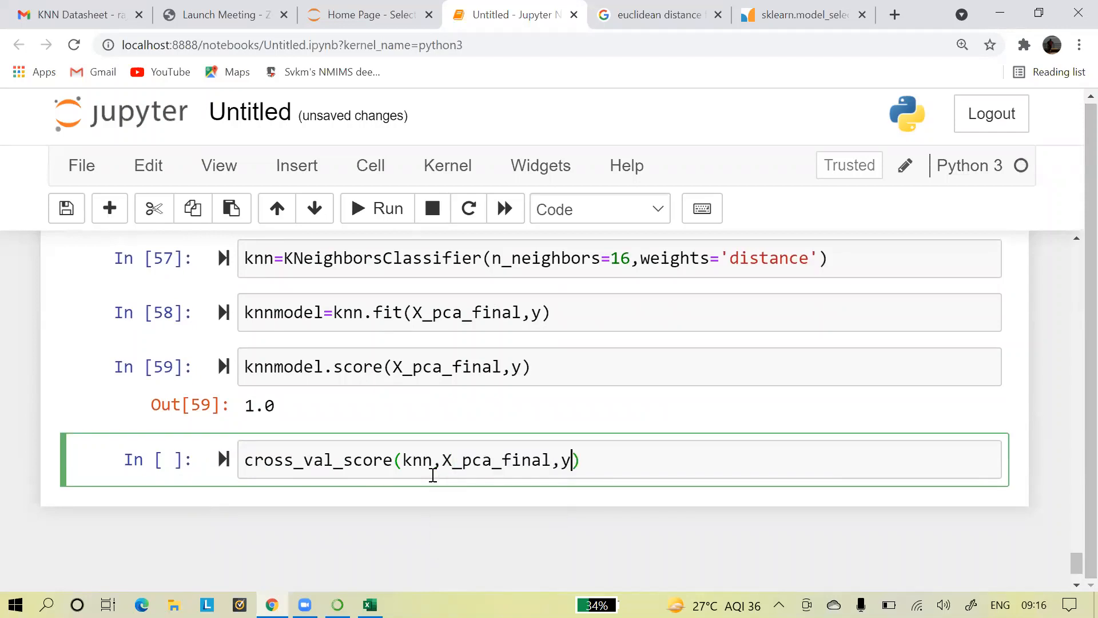
pyautogui.hotkey('shift', 'Return')
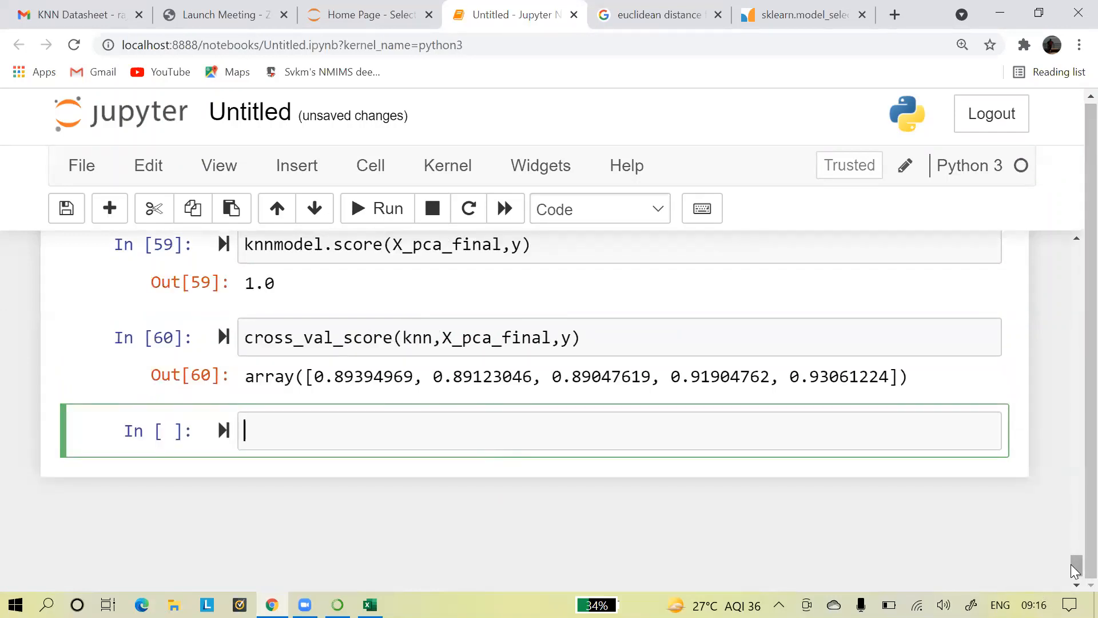
# Step: Copy the bracketed list of cross-validation scores into np.mean() in the empty cell and run it to average them
pyautogui.scroll(2, 1075, 563)
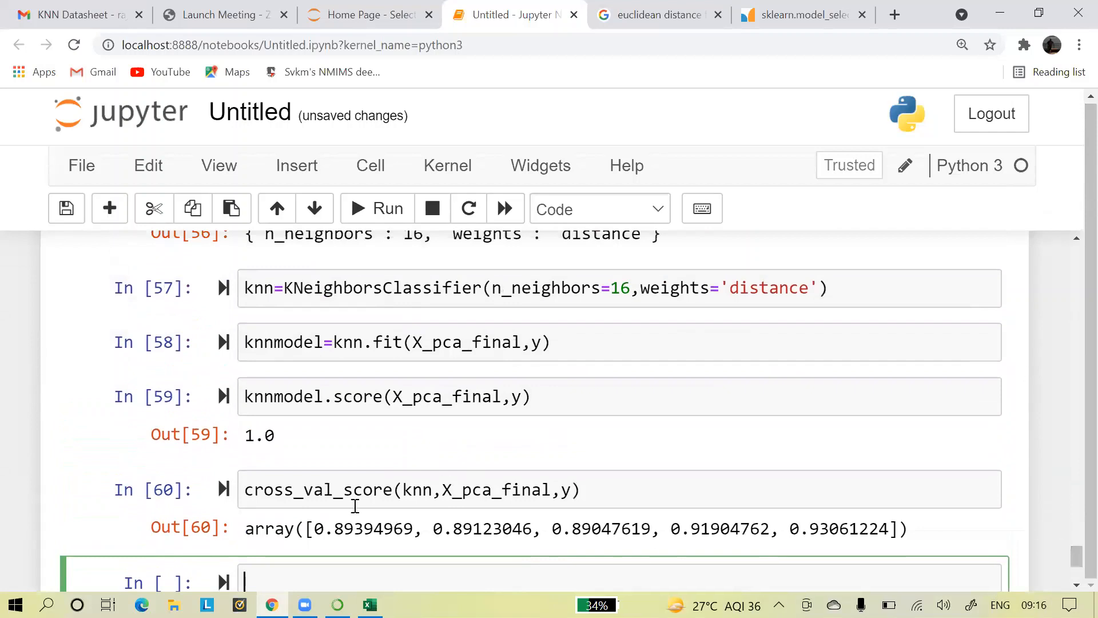
pyautogui.moveTo(307, 530); pyautogui.dragTo(901, 537)
pyautogui.hotkey('ctrl', 'c')
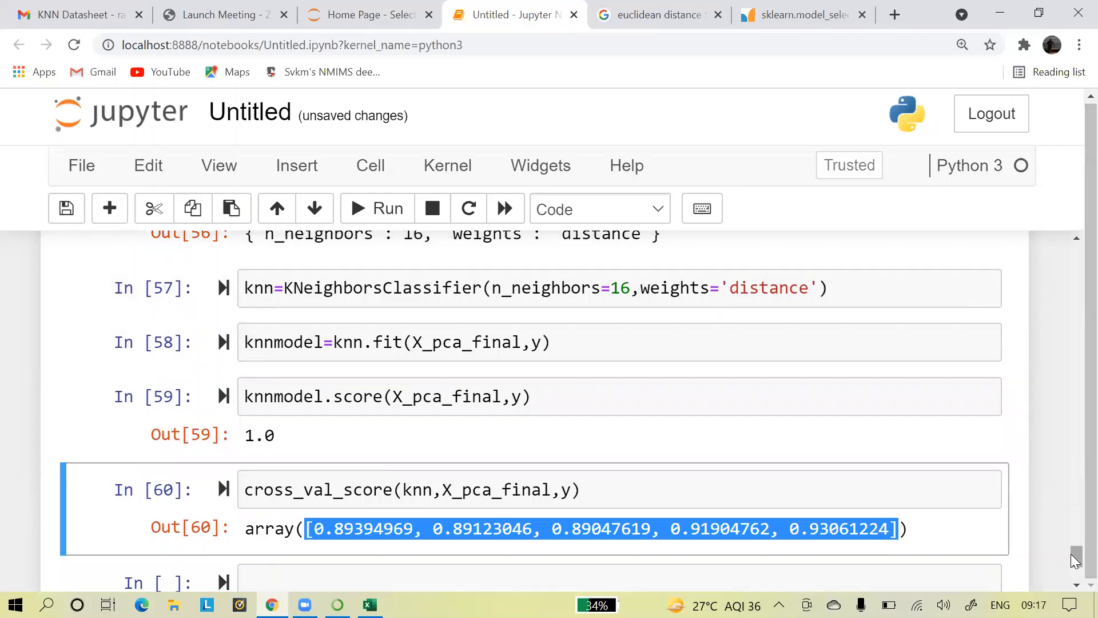
pyautogui.scroll(-1, 1075, 559)
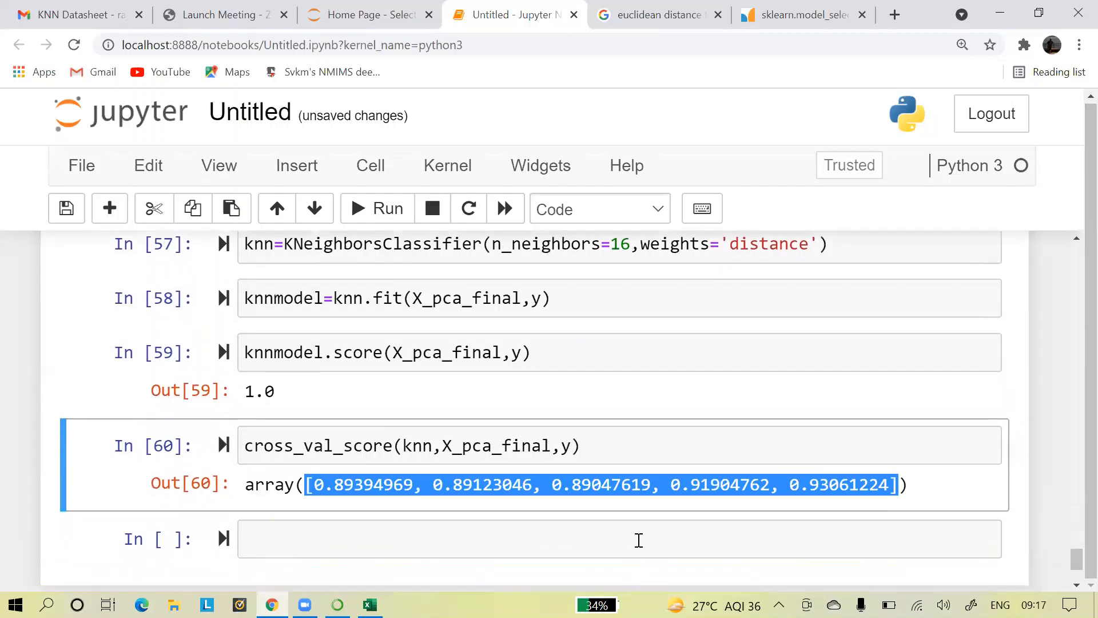
pyautogui.click(638, 540)
pyautogui.write('np.')
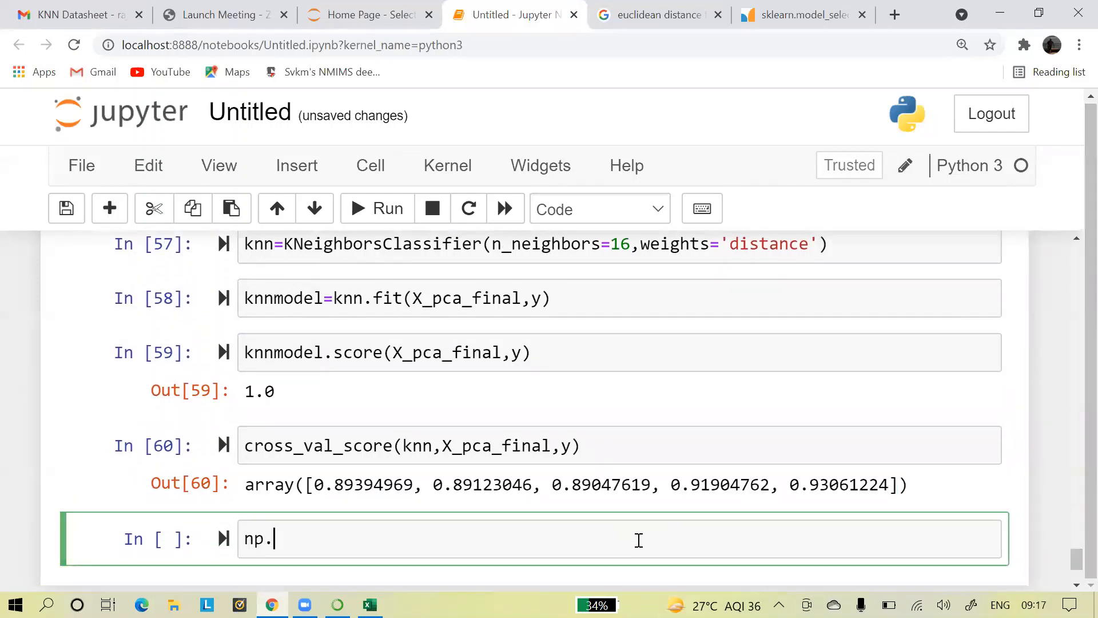
pyautogui.write('mean(')
pyautogui.hotkey('ctrl', 'v')
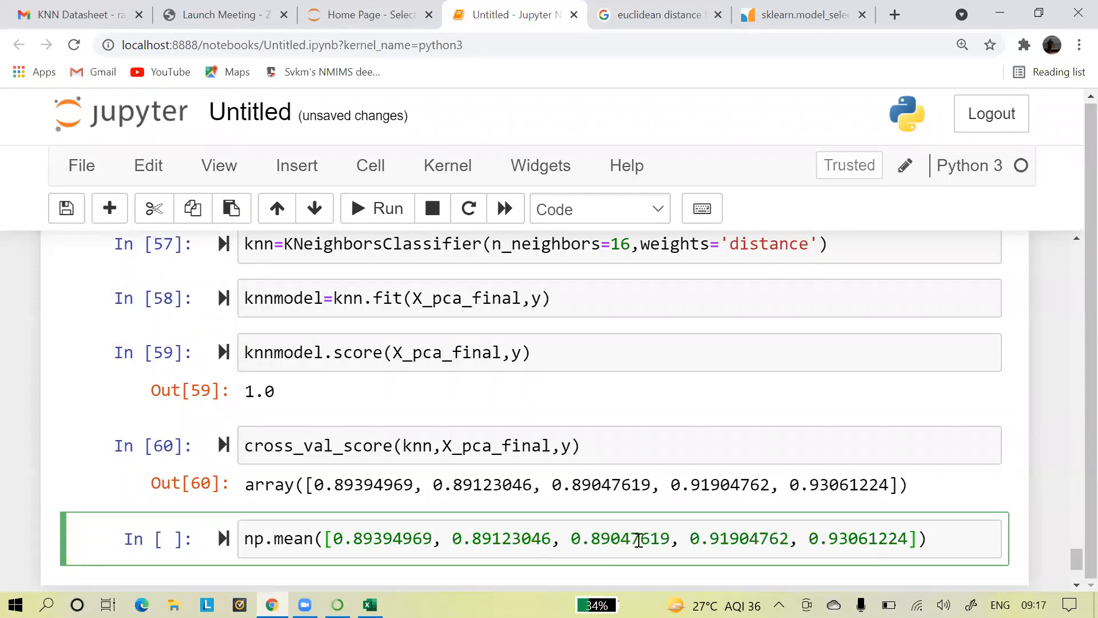
pyautogui.hotkey('shift', 'Return')
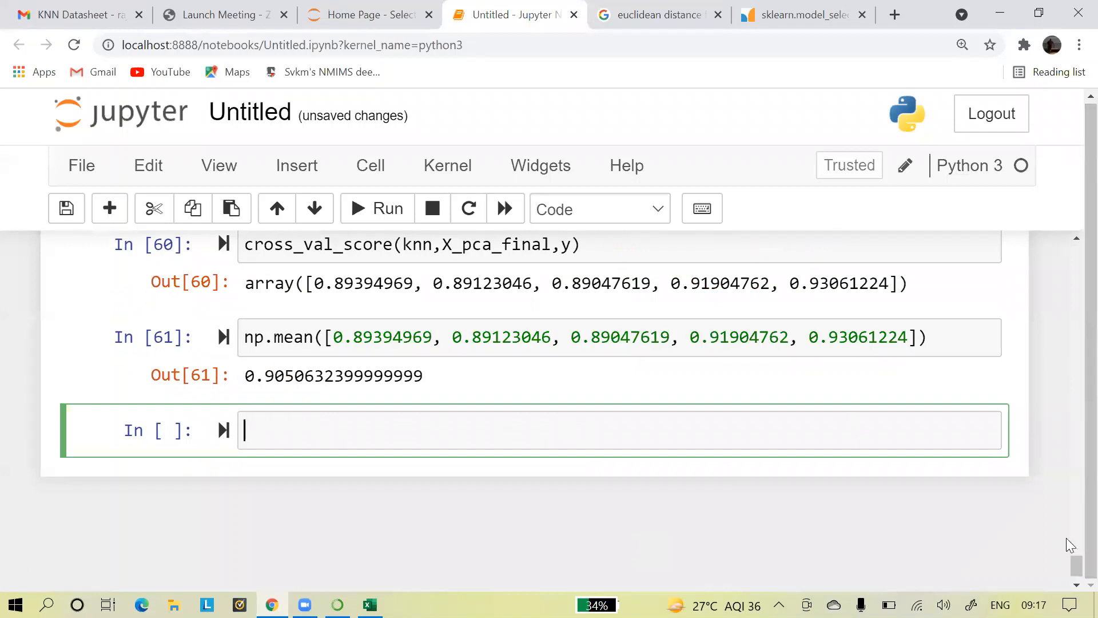
# Step: Switch to the KNN Calculation Example workbook in Excel and copy the Heightcms, weightkgs and TShirtSize table, A1:C19, on the Classification sheet
pyautogui.moveTo(1073, 563)
pyautogui.mouseDown()
pyautogui.moveTo(1073, 536)
pyautogui.moveTo(1075, 555)
pyautogui.mouseUp()
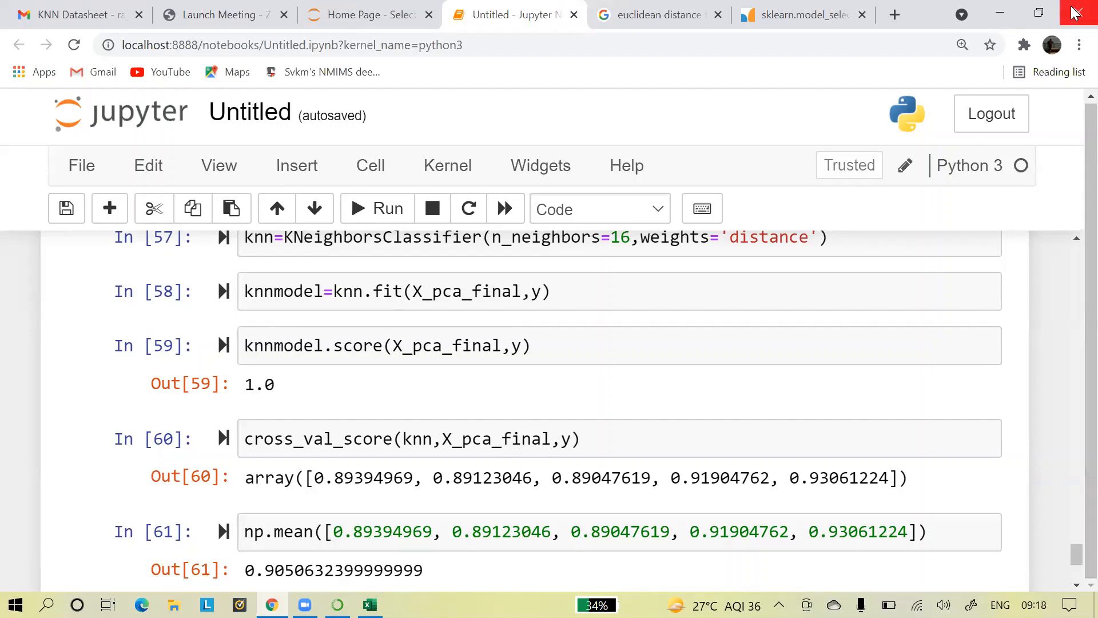
pyautogui.click(999, 12)
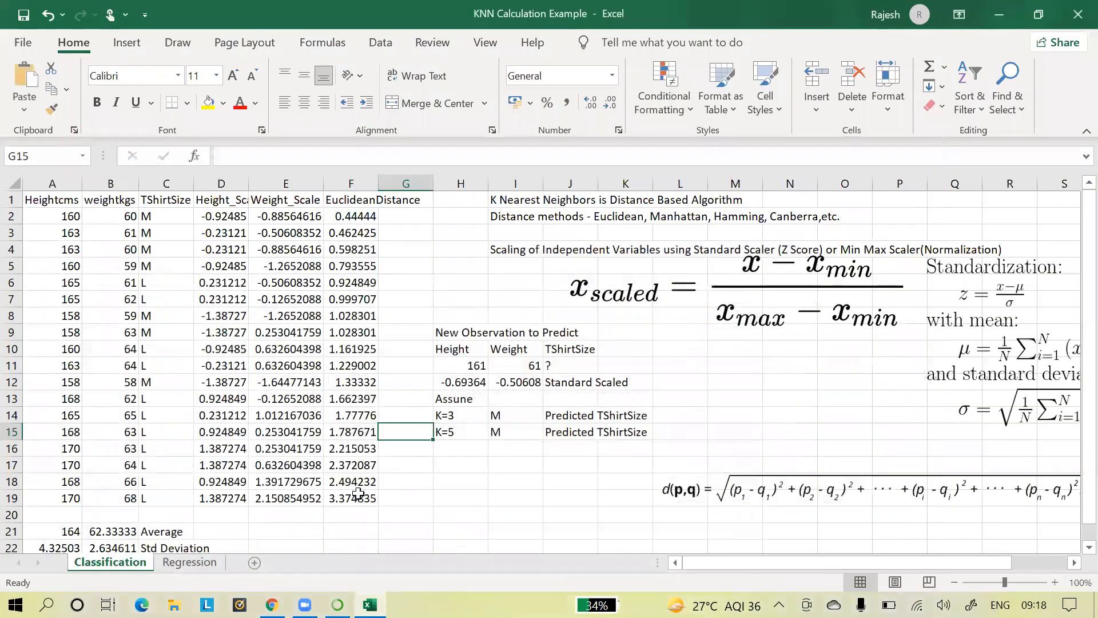
pyautogui.press('Down')
pyautogui.press('Down')
pyautogui.press('Down')
pyautogui.press('Down')
pyautogui.press('Down')
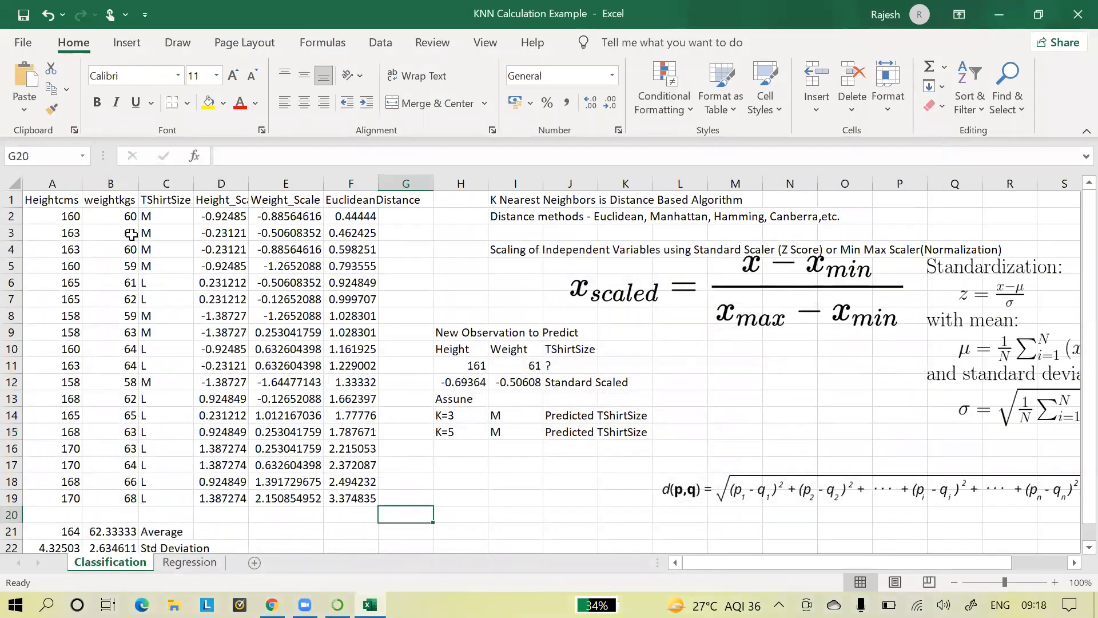
pyautogui.moveTo(62, 199); pyautogui.dragTo(159, 231)
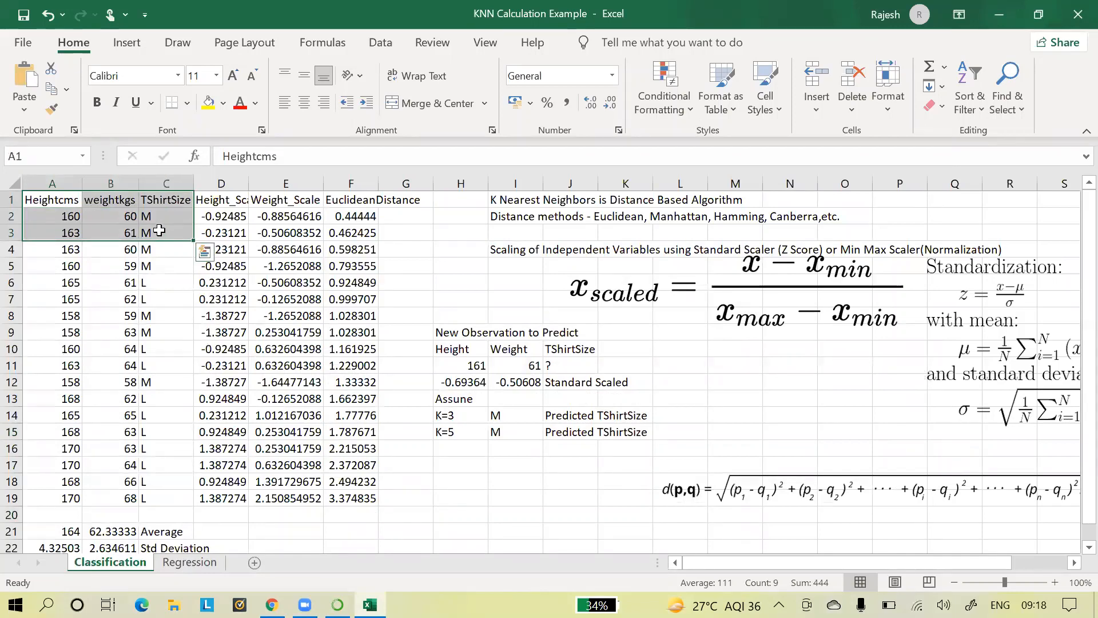
pyautogui.hotkey('ctrl', 'shift', 'Down')
pyautogui.hotkey('ctrl', 'c')
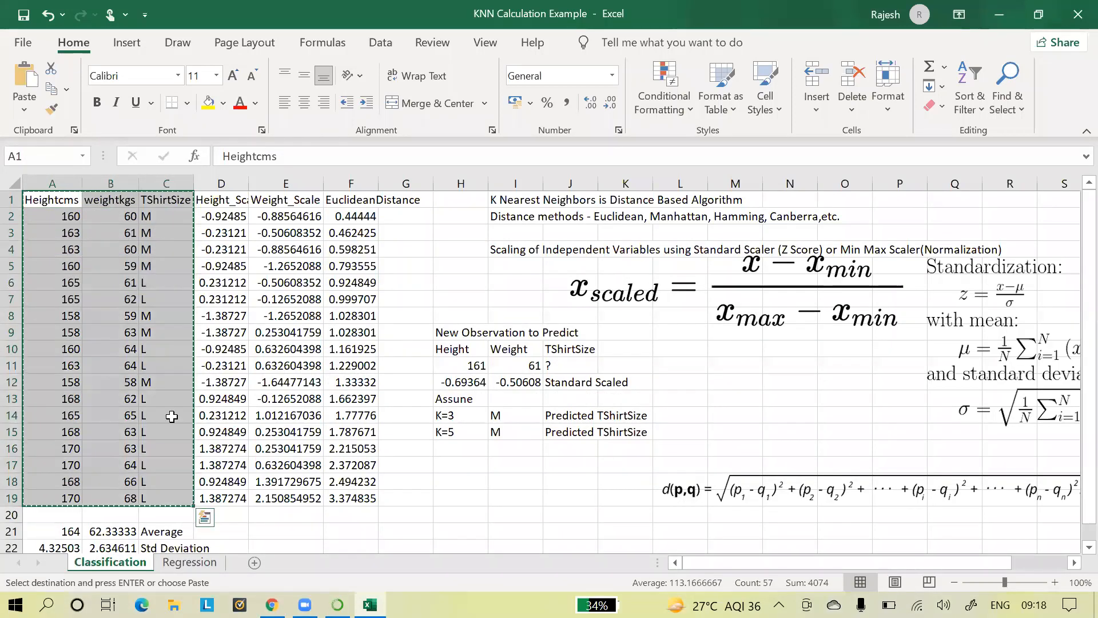
# Step: Add a new worksheet, paste the copied table at A1, and return to the Classification sheet
pyautogui.click(253, 562)
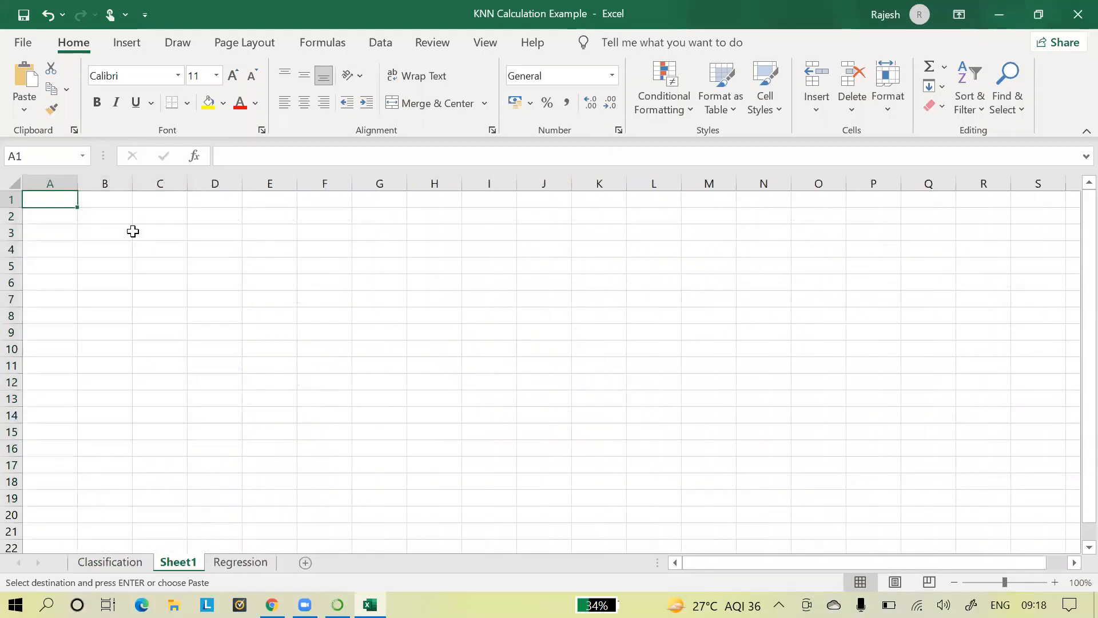
pyautogui.hotkey('ctrl', 'v')
pyautogui.click(341, 315)
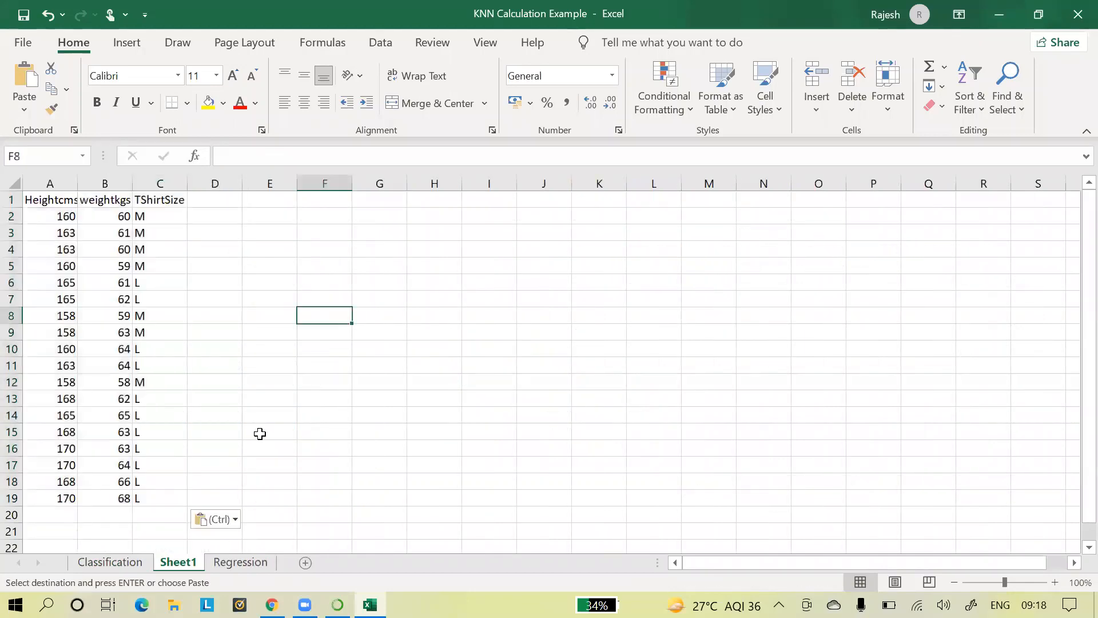
pyautogui.click(127, 562)
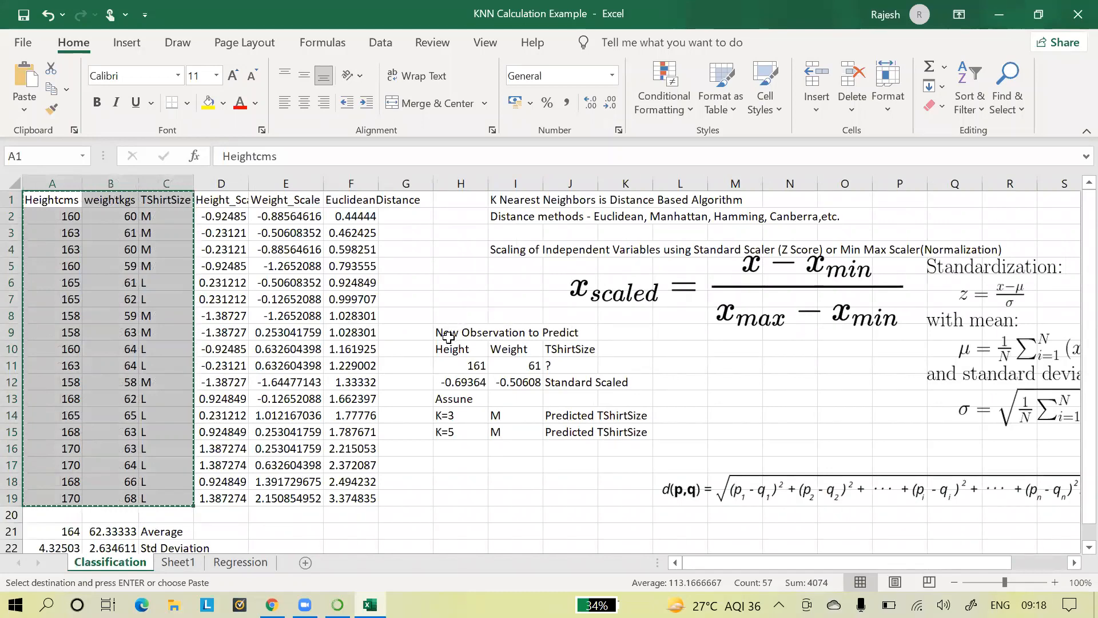
# Step: Copy the New Observation to Predict block, H9:J11, from the Classification sheet and paste it at G2 on Sheet1
pyautogui.moveTo(449, 333); pyautogui.dragTo(632, 435)
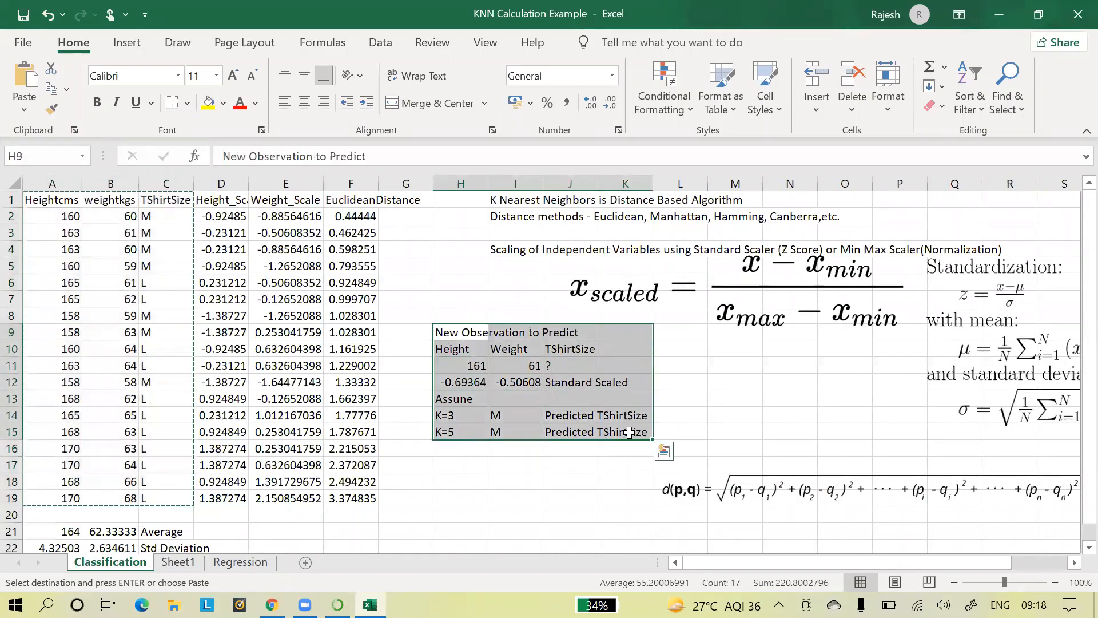
pyautogui.click(606, 365)
pyautogui.moveTo(451, 336); pyautogui.dragTo(592, 366)
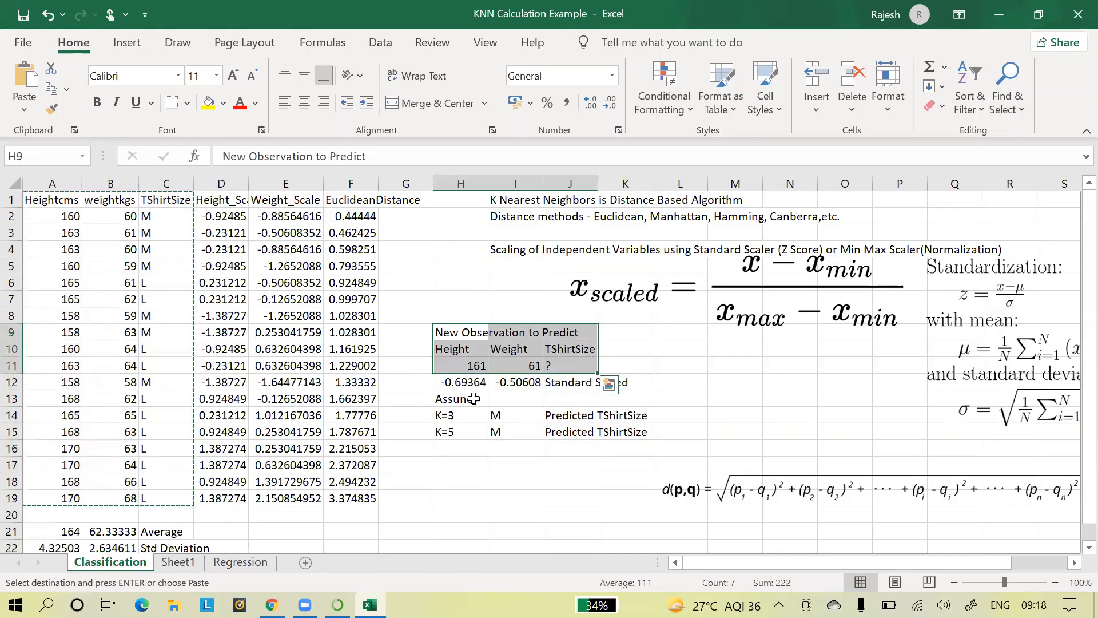
pyautogui.hotkey('ctrl', 'c')
pyautogui.click(178, 562)
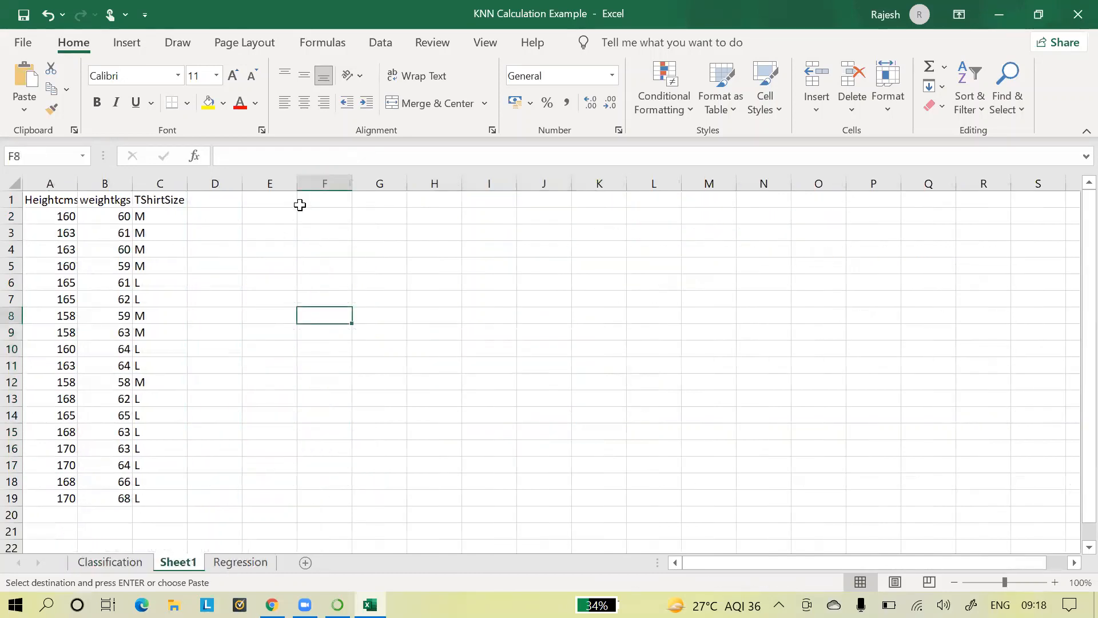
pyautogui.click(371, 219)
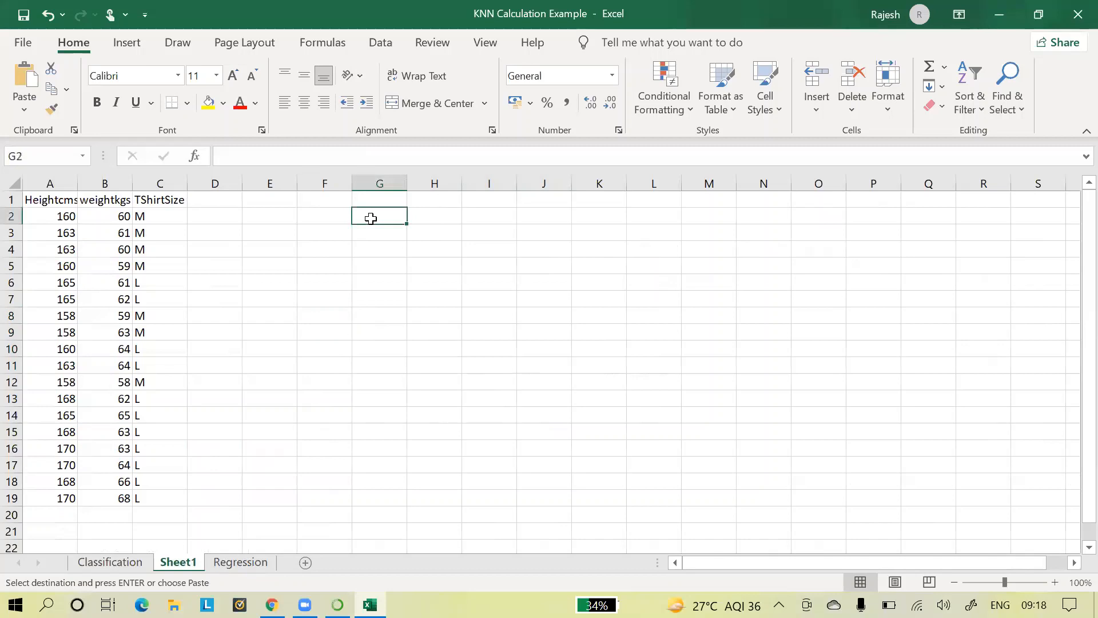
pyautogui.hotkey('ctrl', 'v')
pyautogui.click(380, 409)
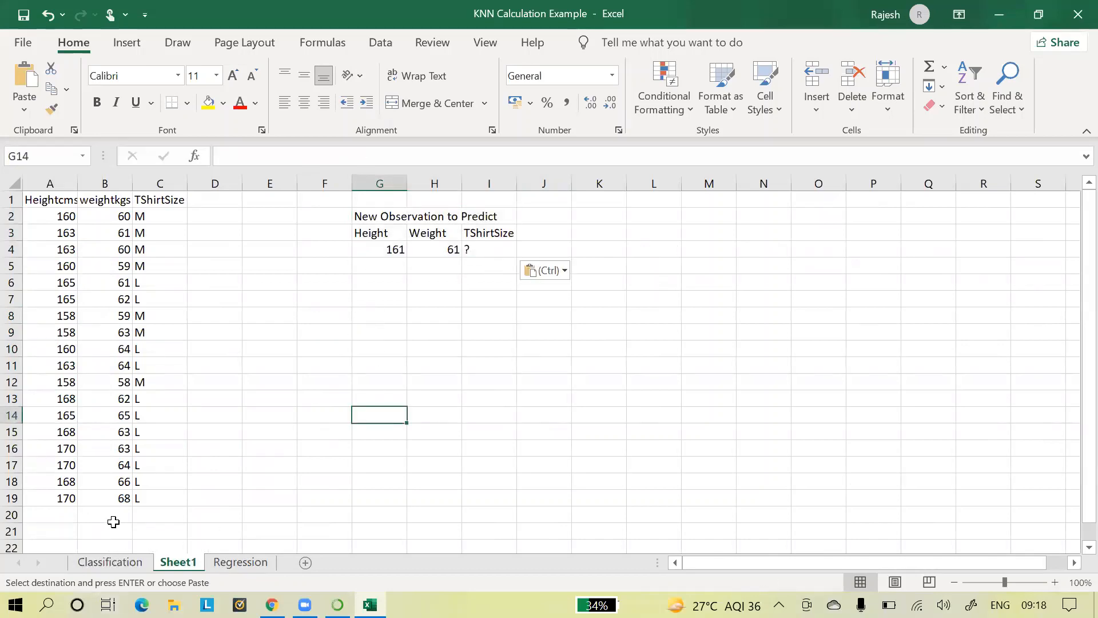
# Step: Label the summary rows below the table by entering min in C21 and max in C22
pyautogui.click(143, 532)
pyautogui.write('min')
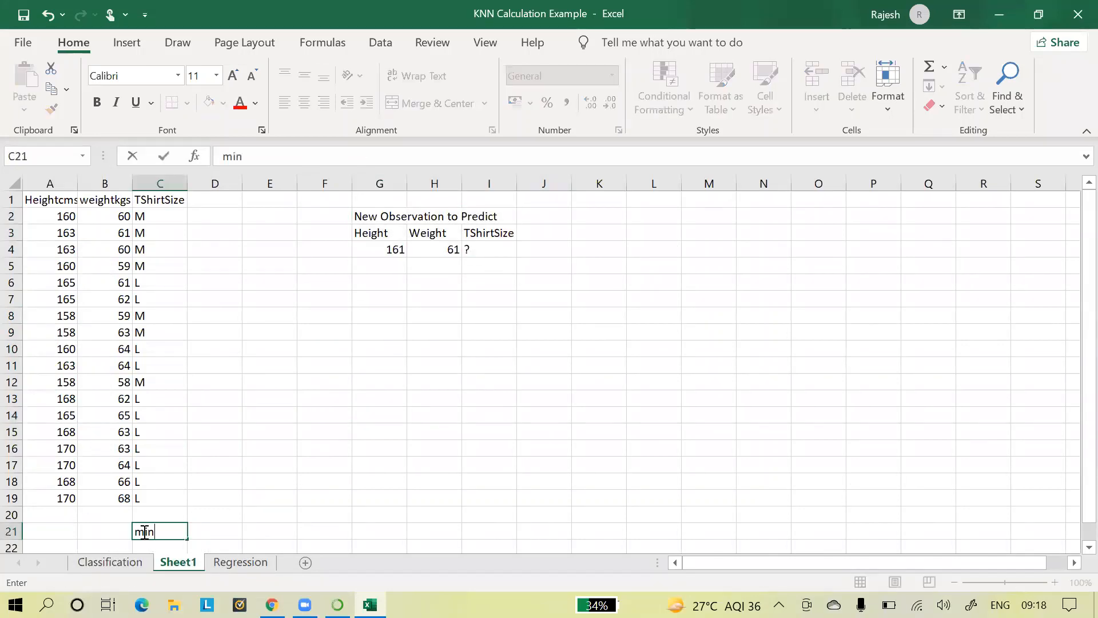
pyautogui.press('Return')
pyautogui.write('max')
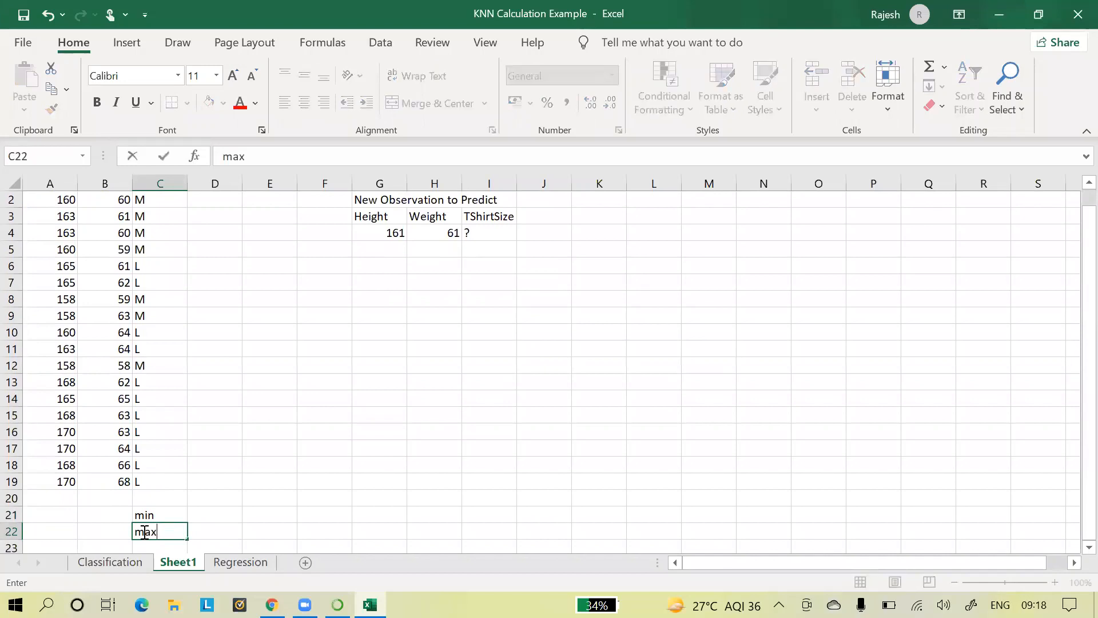
pyautogui.click(149, 540)
# Step: Enter =MIN(B2:B19) in B21 for the weights and fill the formula across to A21 for the heights
pyautogui.click(100, 513)
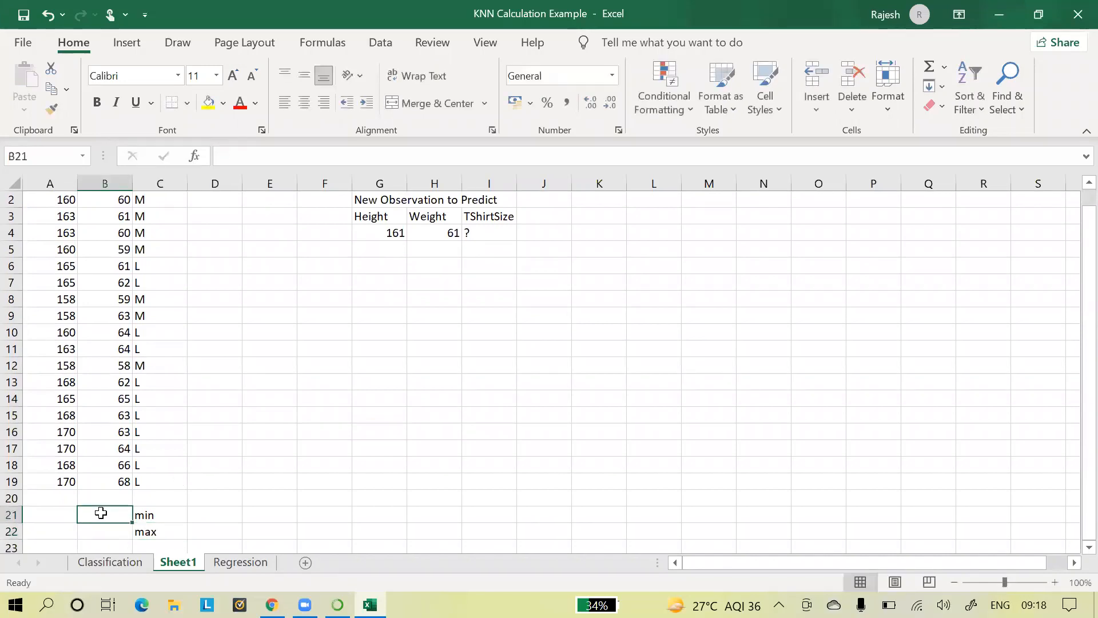
pyautogui.write('=min')
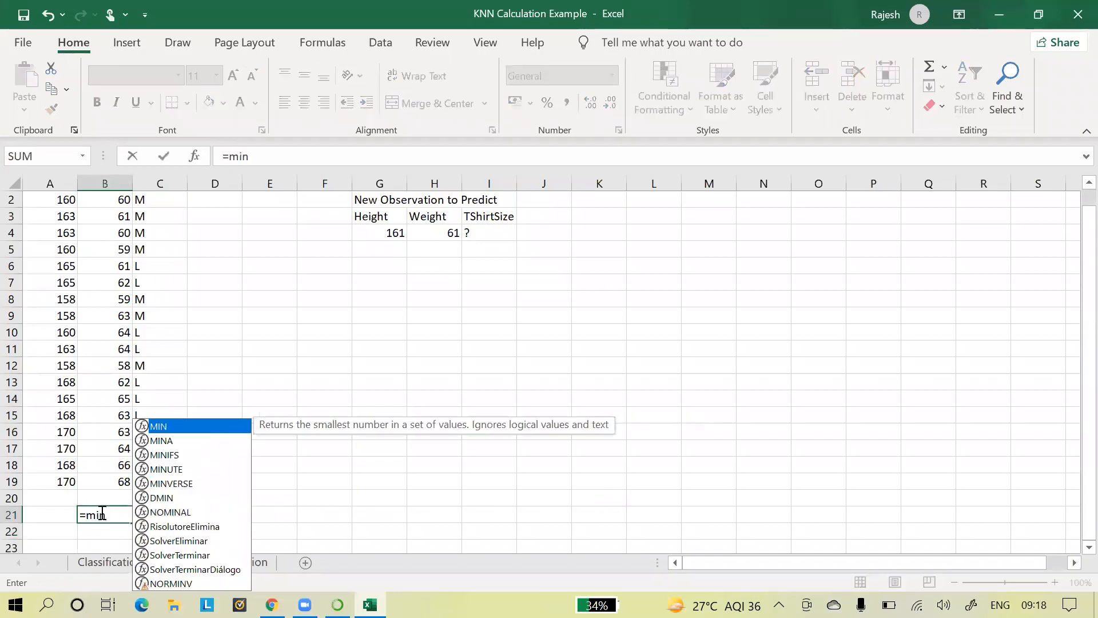
pyautogui.write('(')
pyautogui.click(122, 484)
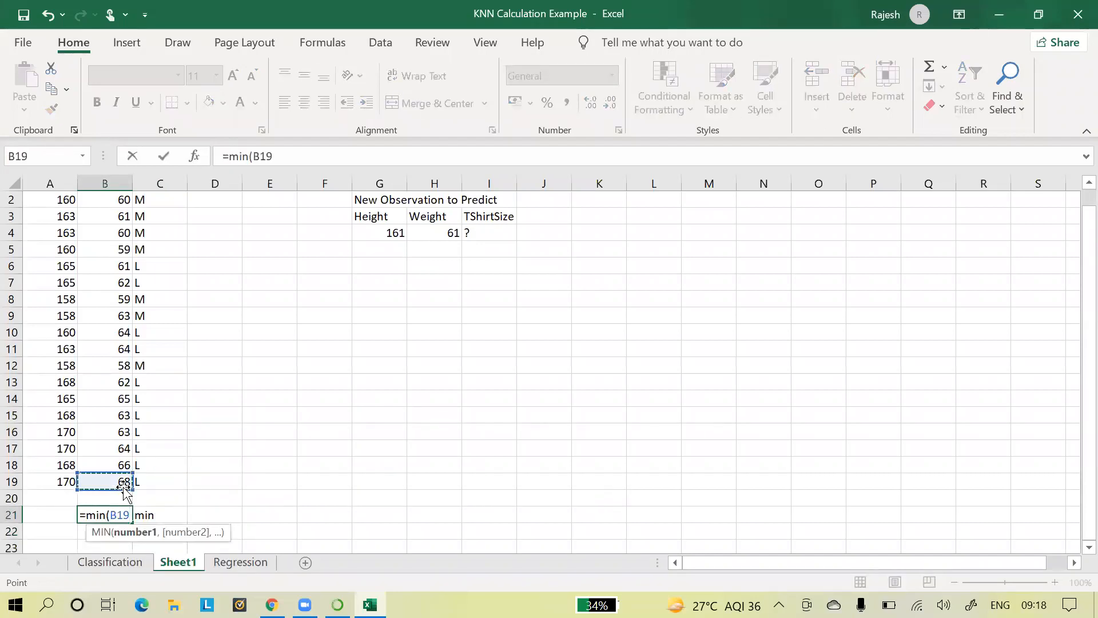
pyautogui.hotkey('ctrl', 'shift', 'Up')
pyautogui.hotkey('shift', 'Down')
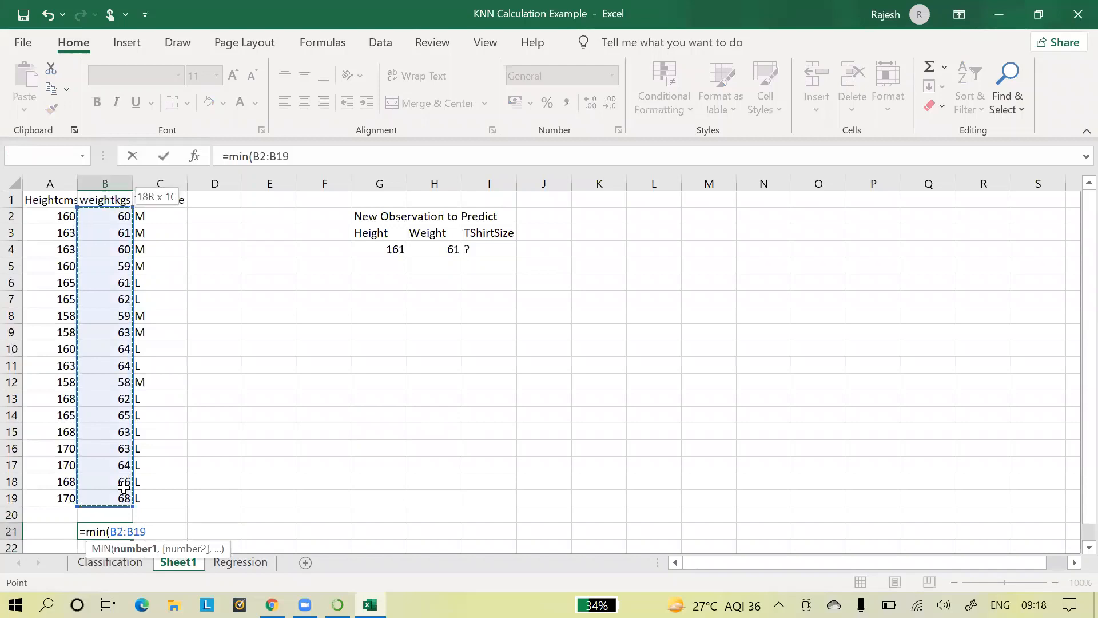
pyautogui.press('Return')
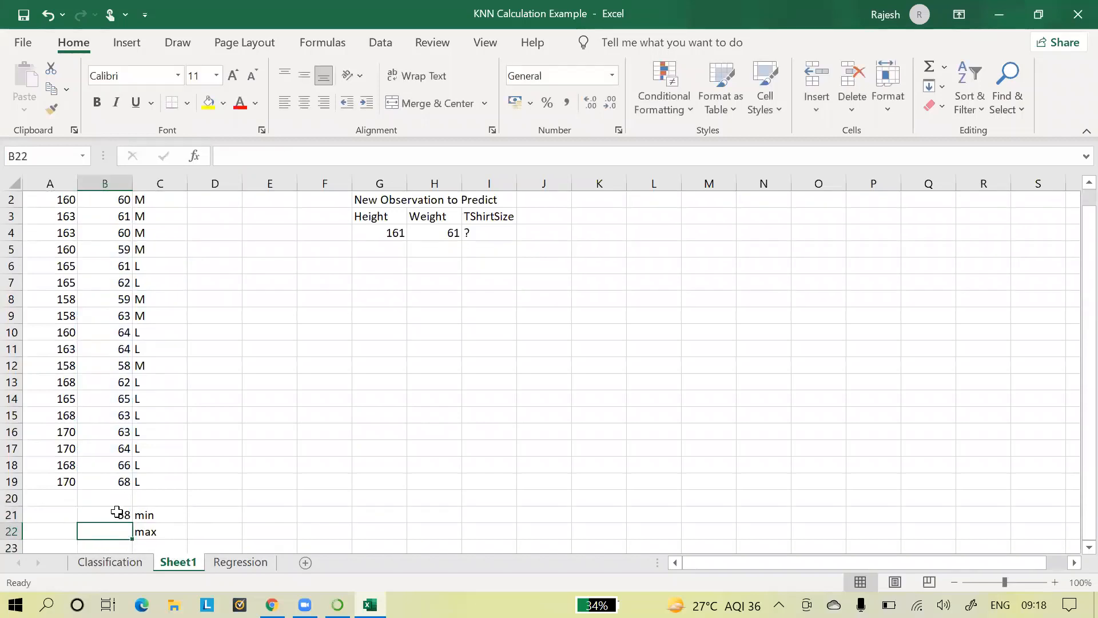
pyautogui.click(125, 516)
pyautogui.moveTo(136, 524); pyautogui.dragTo(34, 515)
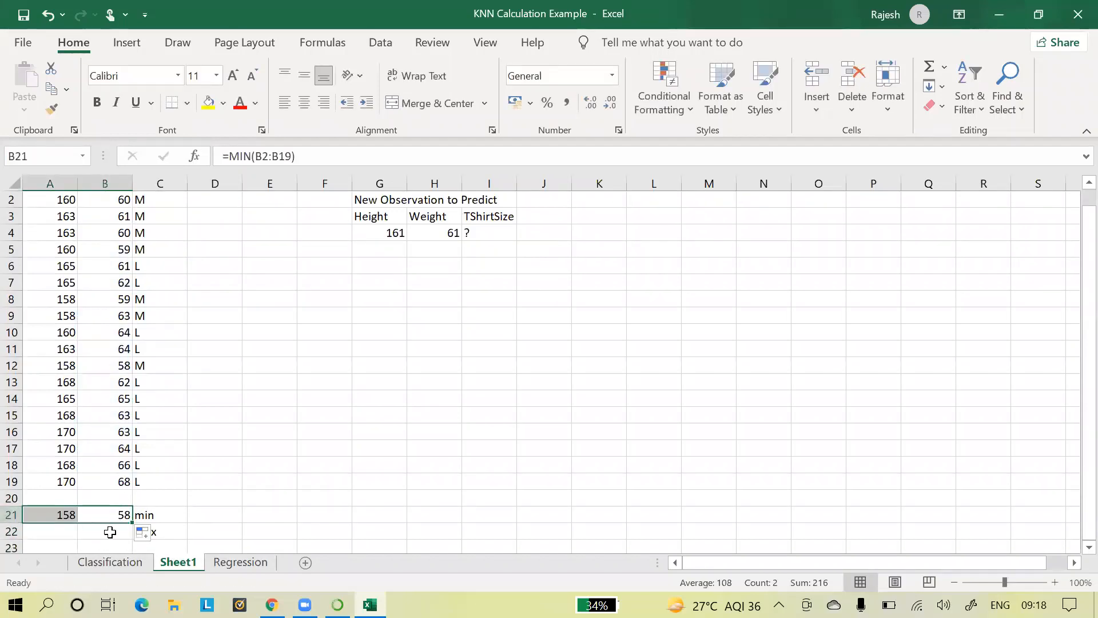
# Step: Enter =MAX(B2:B19) in B22 for the weights and fill the formula across to A22 for the heights
pyautogui.click(112, 532)
pyautogui.write('=max(')
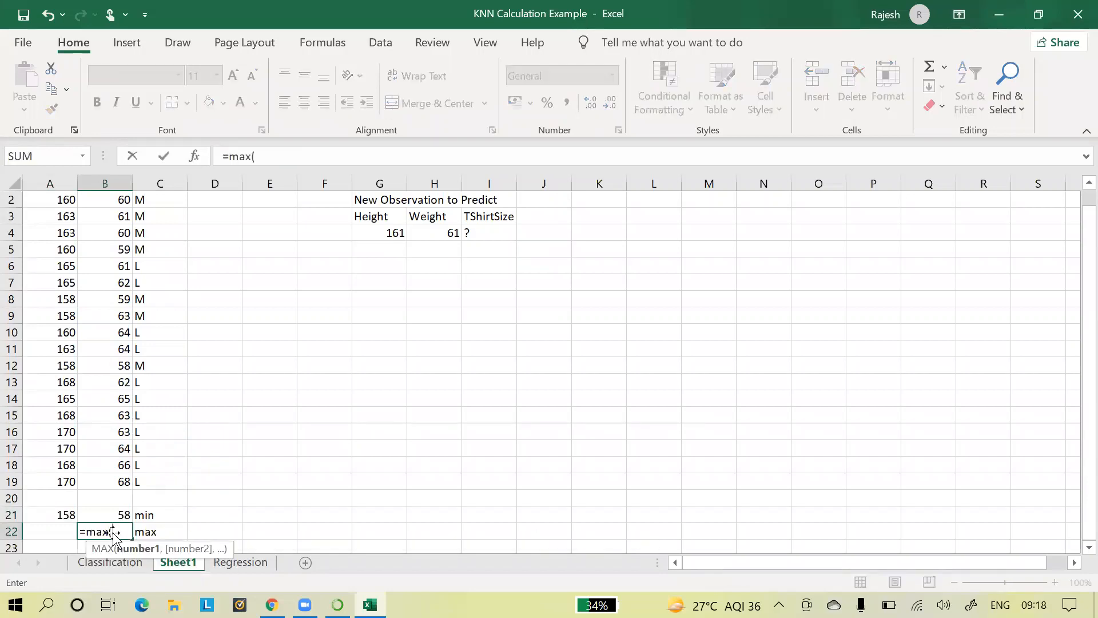
pyautogui.click(120, 484)
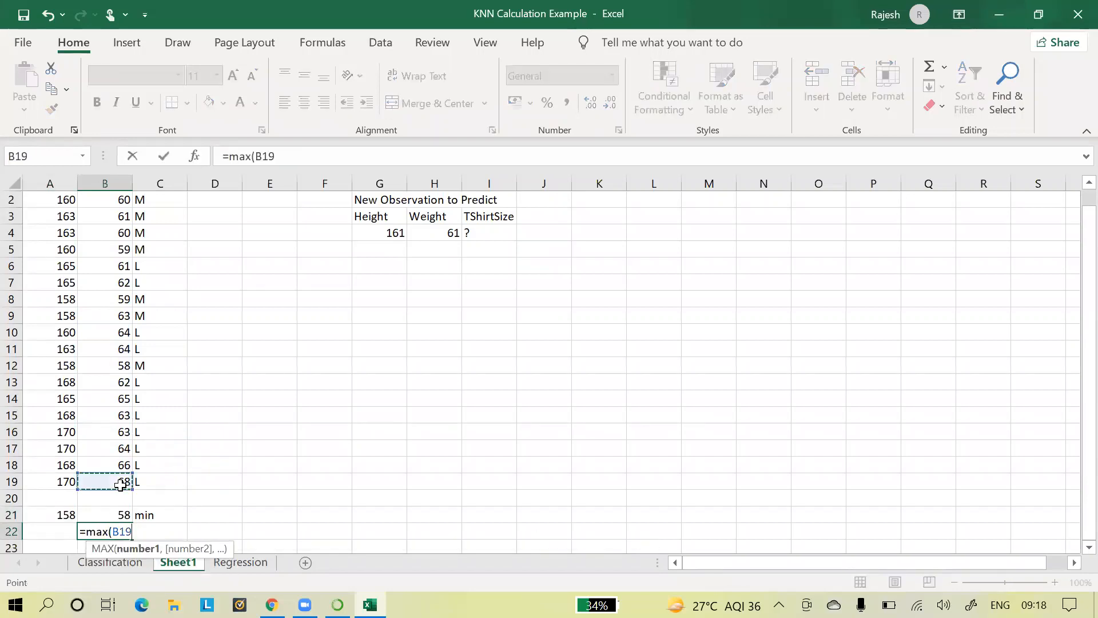
pyautogui.hotkey('ctrl', 'shift', 'Up')
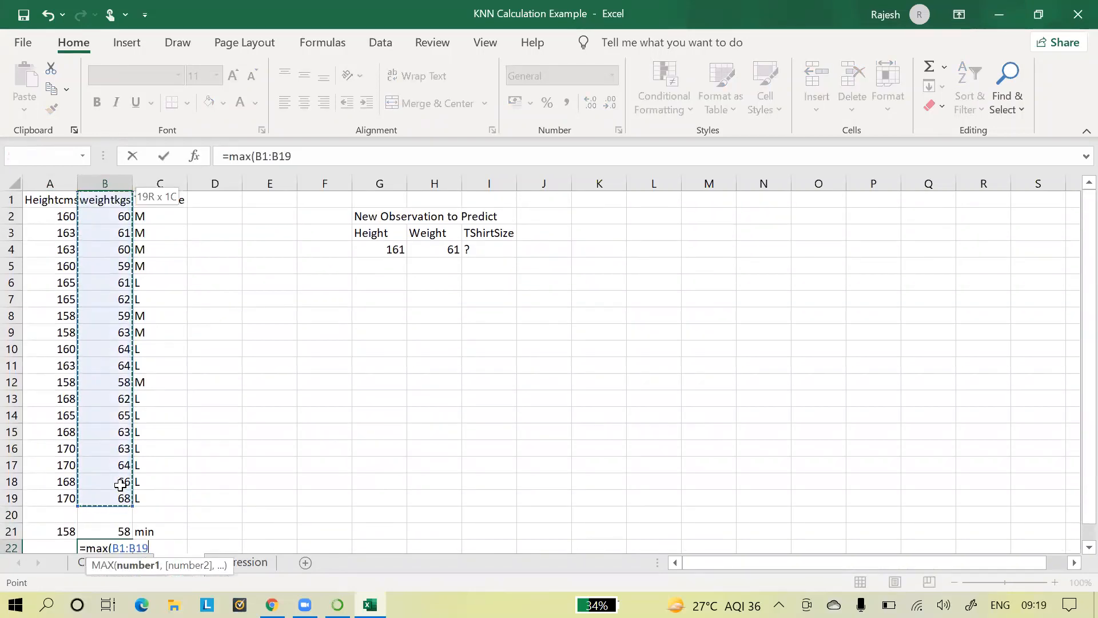
pyautogui.hotkey('shift', 'Down')
pyautogui.write(')')
pyautogui.press('Return')
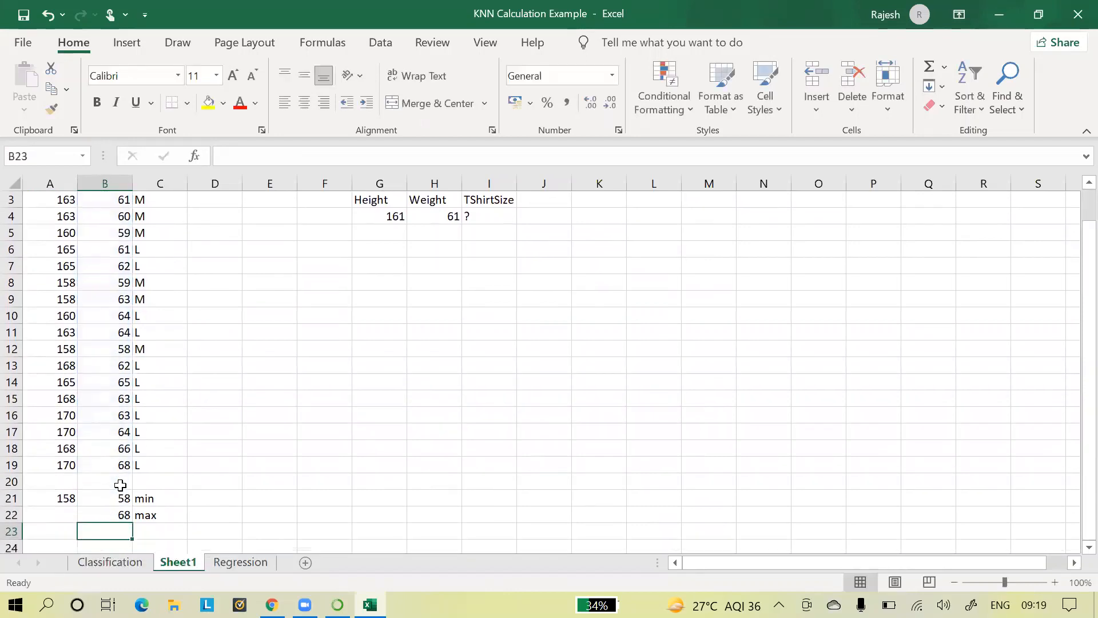
pyautogui.click(116, 512)
pyautogui.moveTo(131, 522); pyautogui.dragTo(58, 519)
pyautogui.click(454, 402)
pyautogui.press('Up')
pyautogui.press('Up')
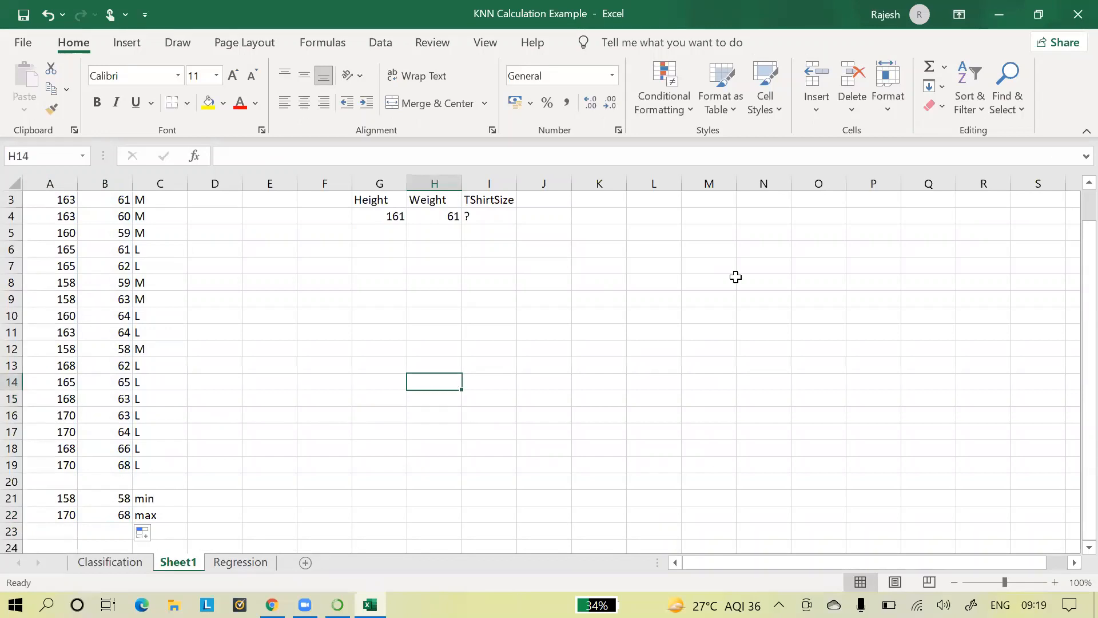
# Step: Add the headers Height_Norm in D1 and Weight_Norm in E1, autofitting column D to its header
pyautogui.moveTo(1076, 288); pyautogui.dragTo(1071, 222)
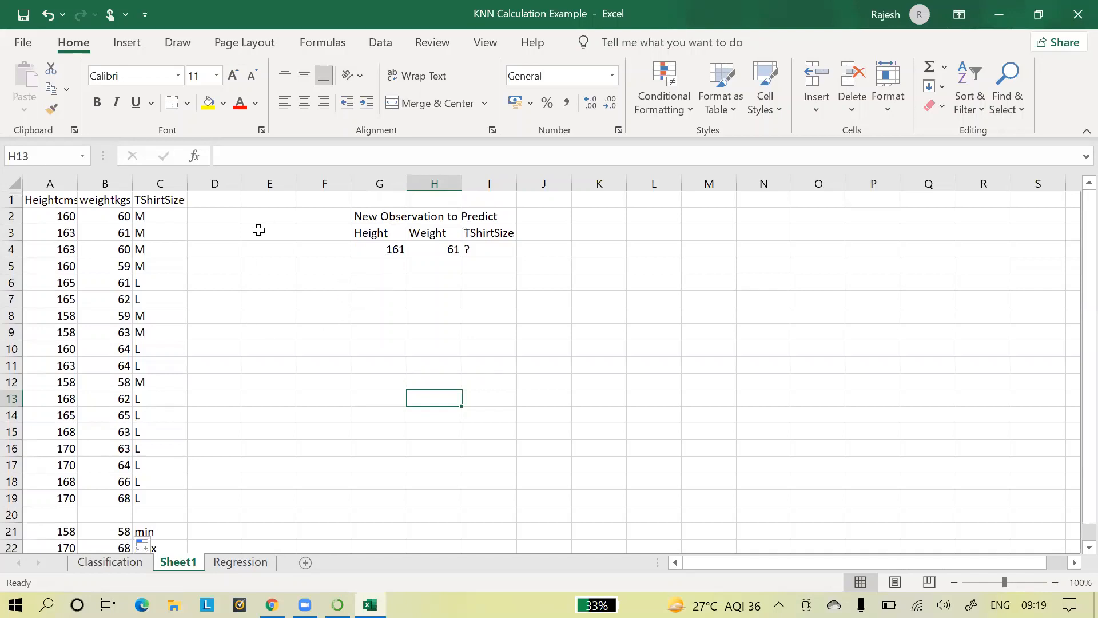
pyautogui.click(211, 202)
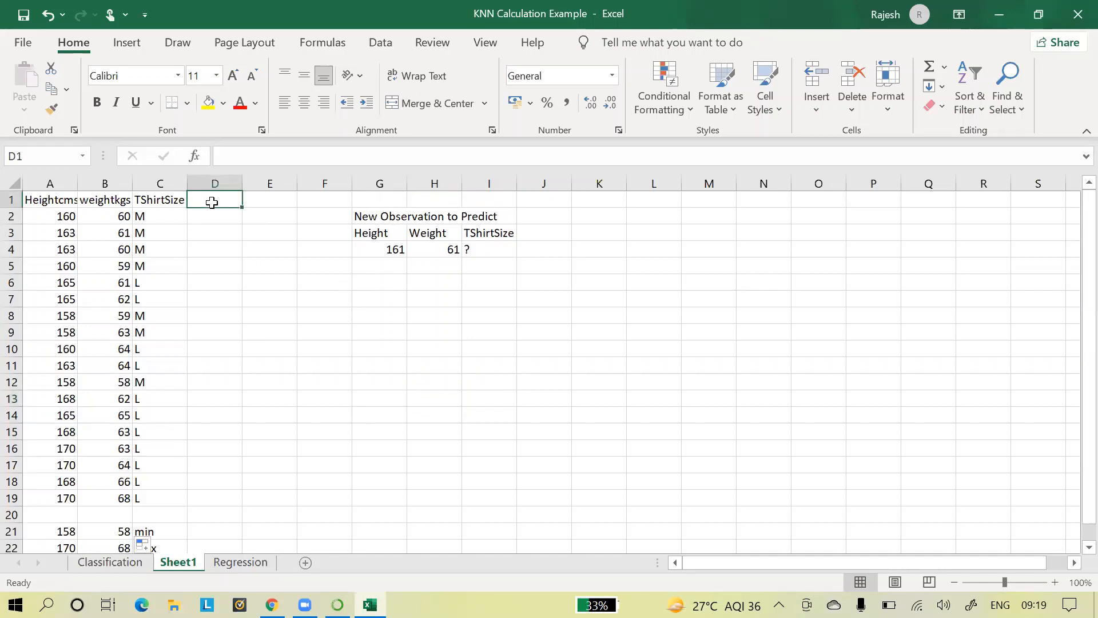
pyautogui.write('Height')
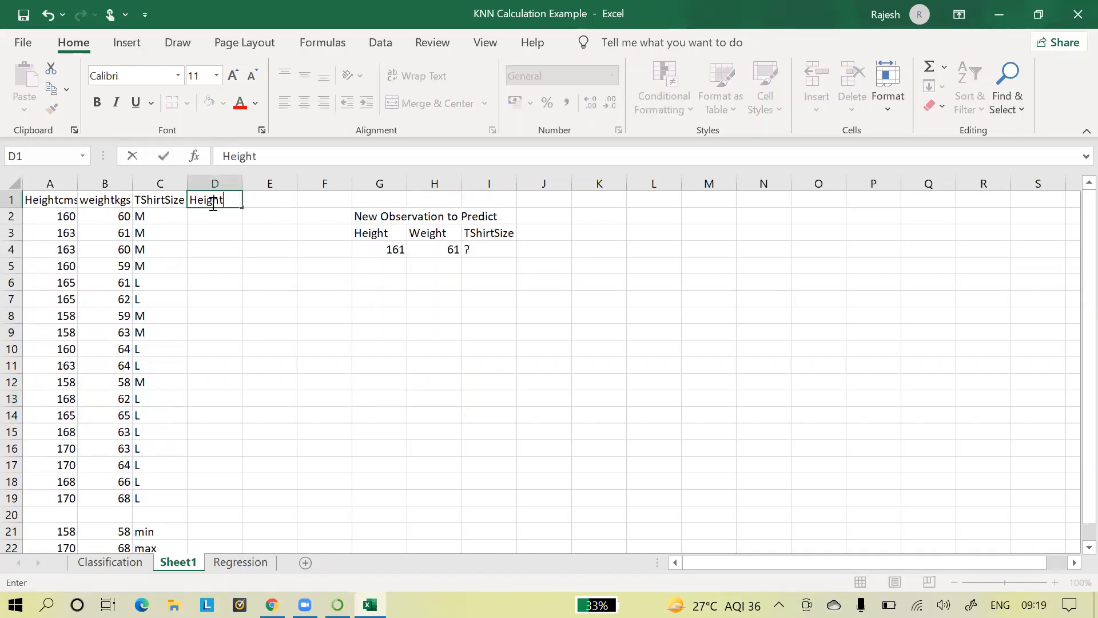
pyautogui.write('_Norm')
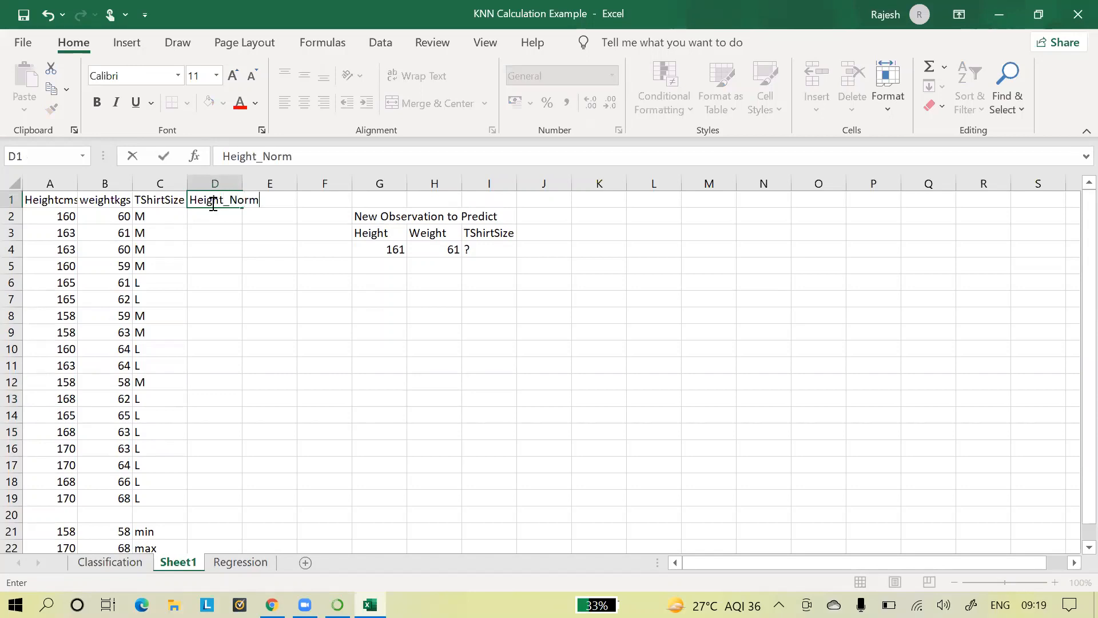
pyautogui.click(255, 284)
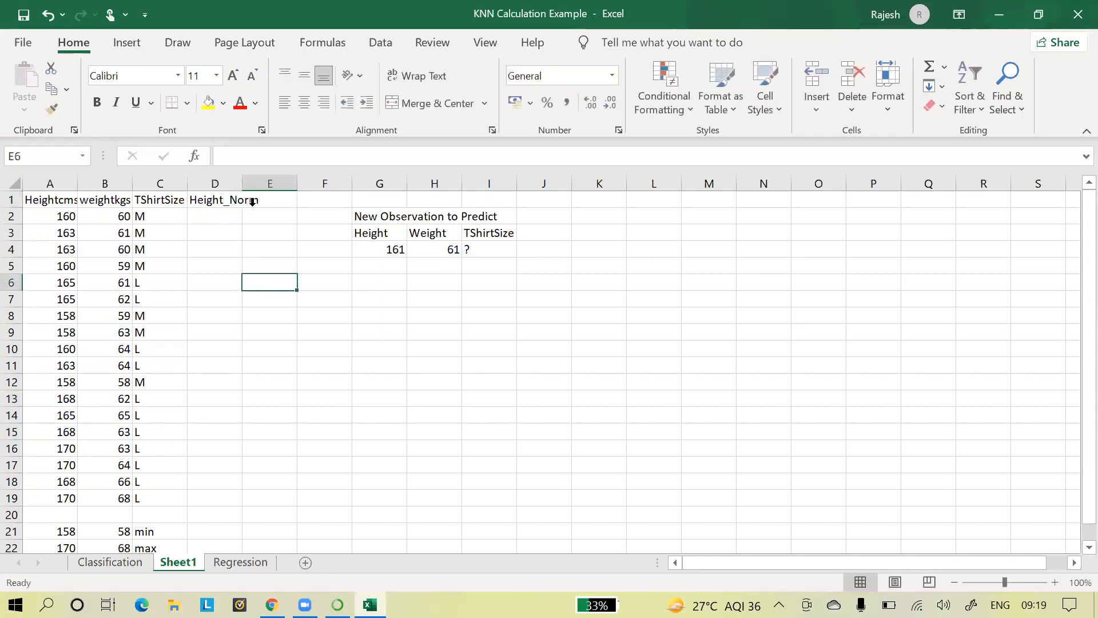
pyautogui.doubleClick(242, 177)
pyautogui.click(278, 199)
pyautogui.write('We')
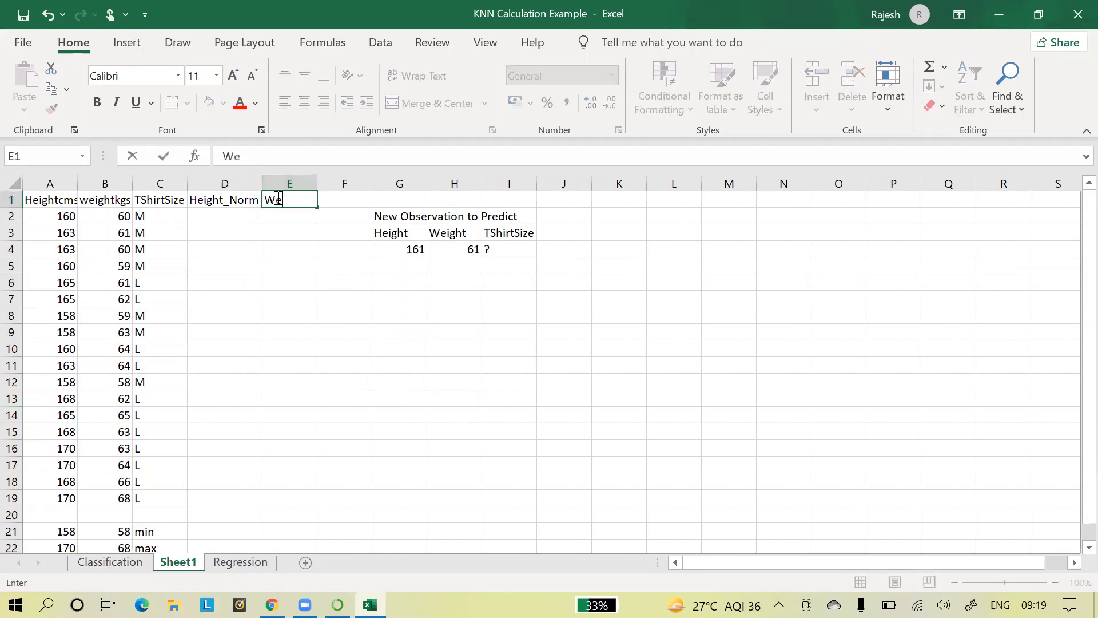
pyautogui.write('ight_Norm')
pyautogui.click(310, 297)
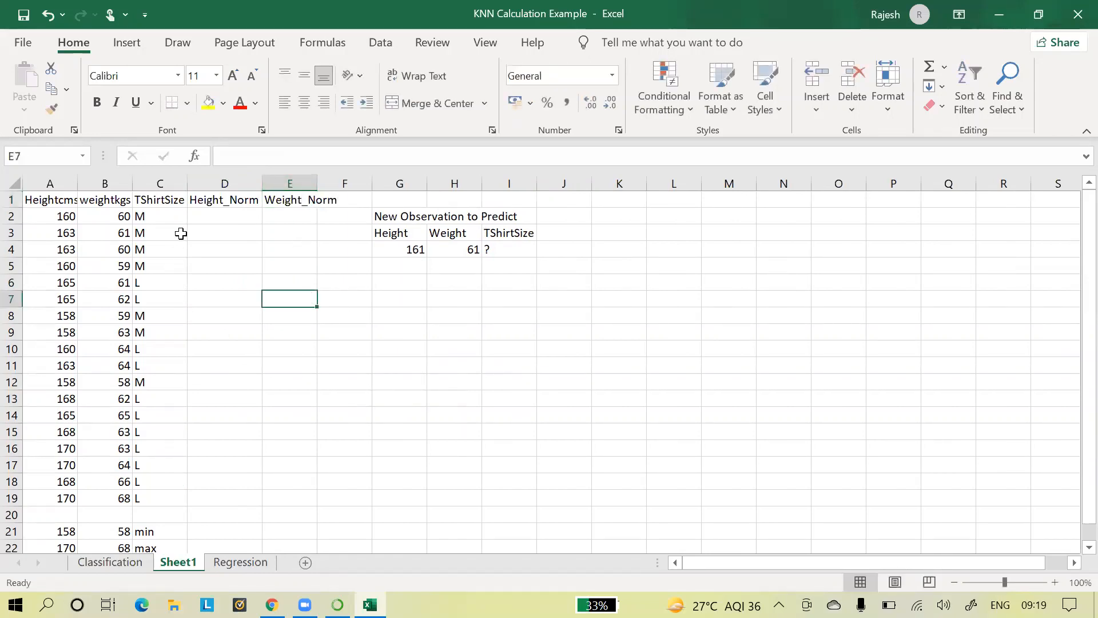
# Step: Enter =(A2-$A$21)/($A$22-$A$21) in D2 to normalize the height and fill the formula down to D19
pyautogui.click(226, 214)
pyautogui.write('=(')
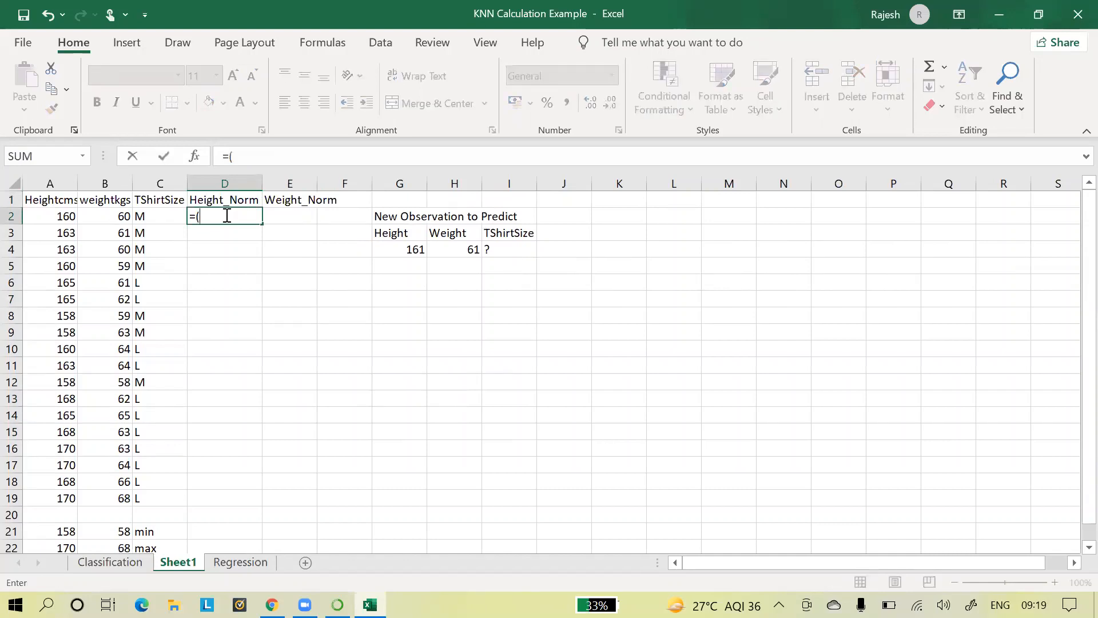
pyautogui.click(65, 216)
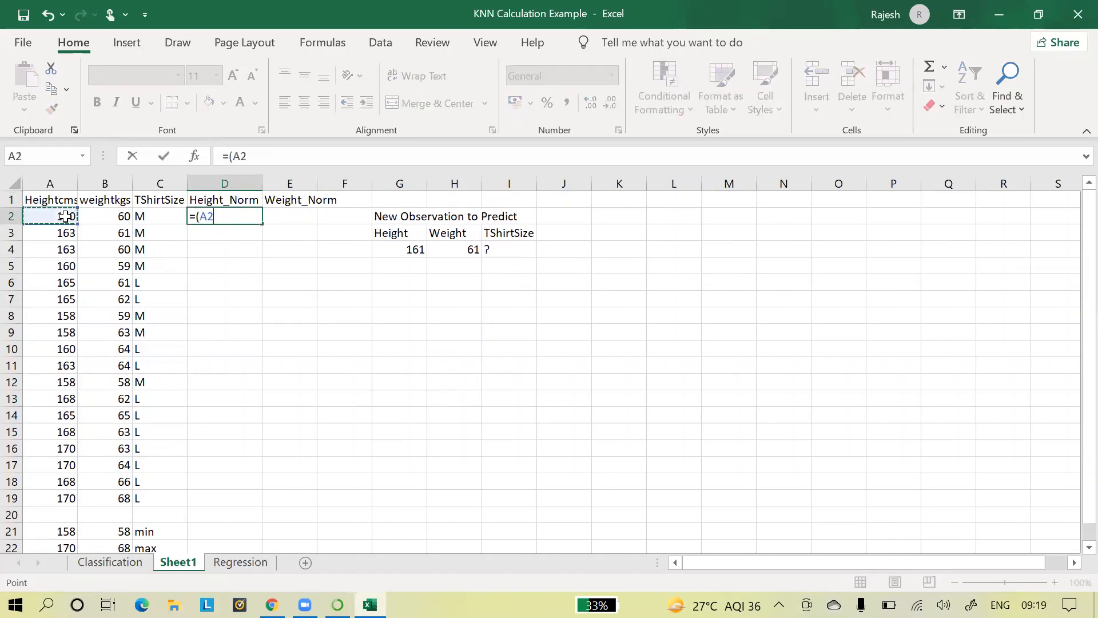
pyautogui.write('-')
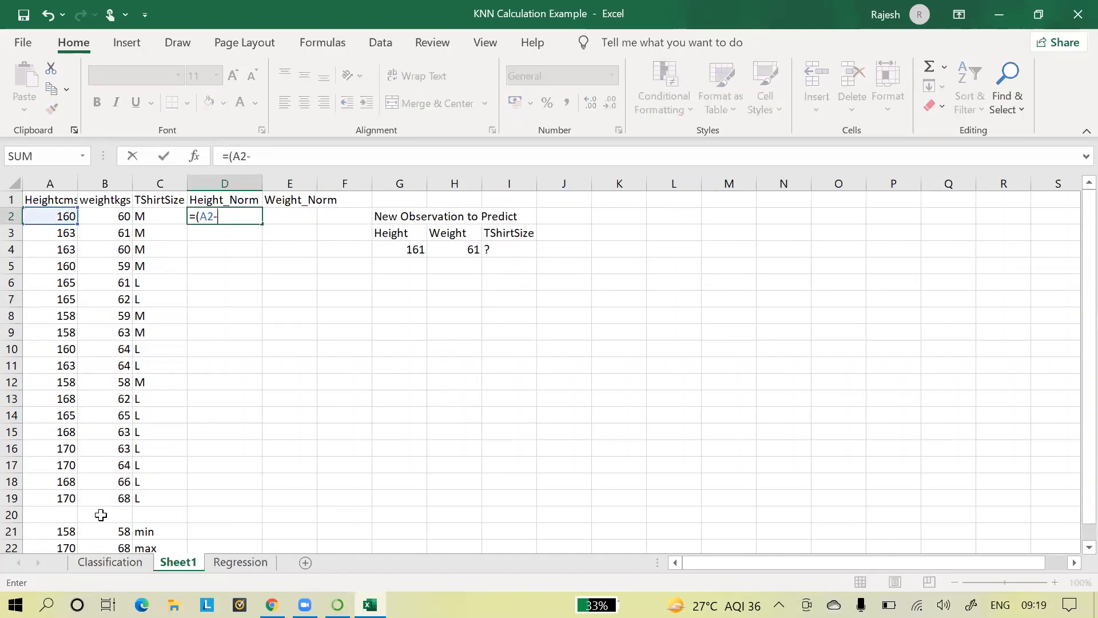
pyautogui.click(69, 529)
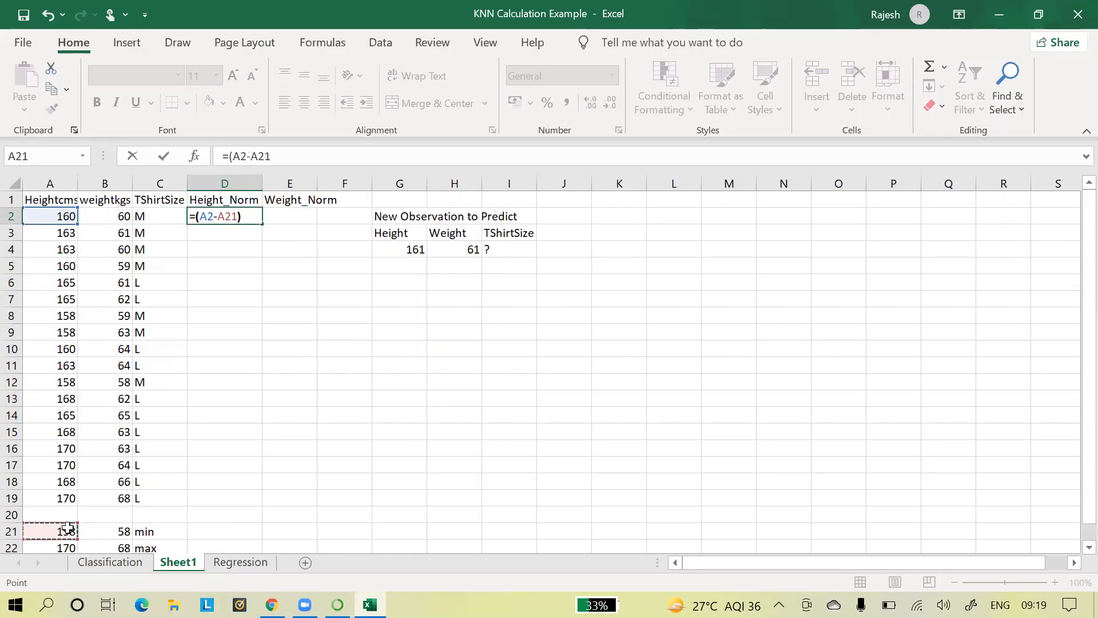
pyautogui.write(')')
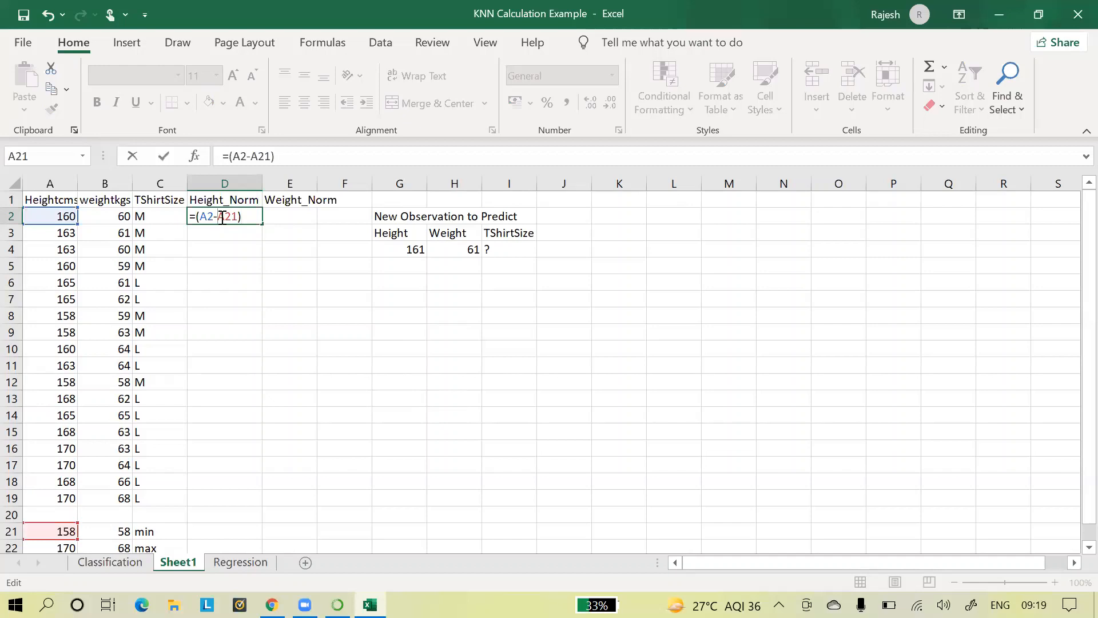
pyautogui.press('F4')
pyautogui.press('Right')
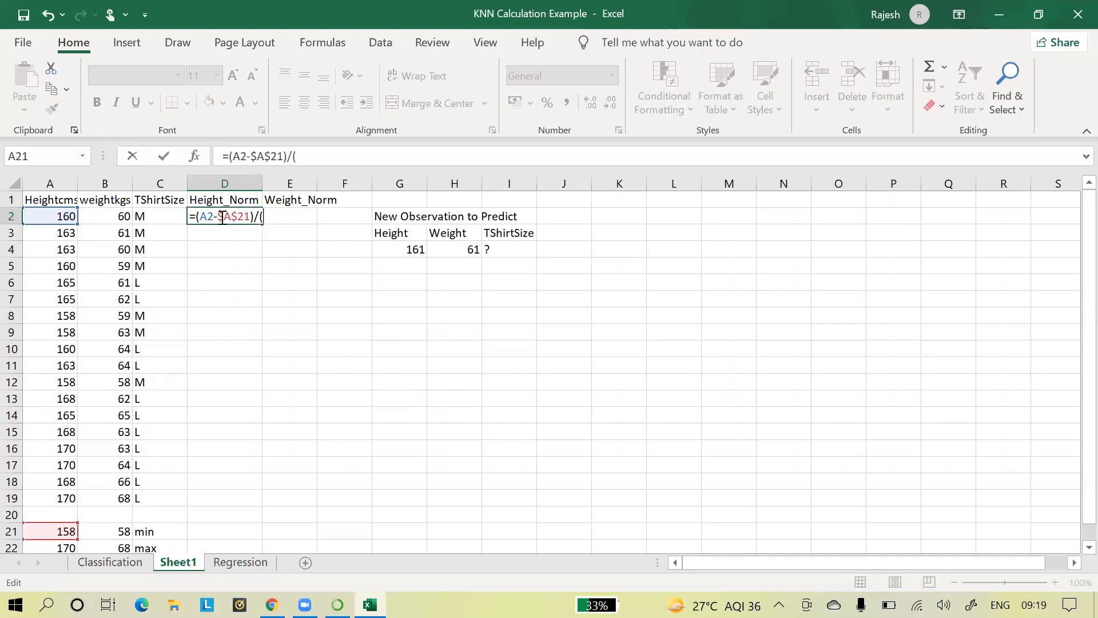
pyautogui.write('/(')
pyautogui.click(67, 549)
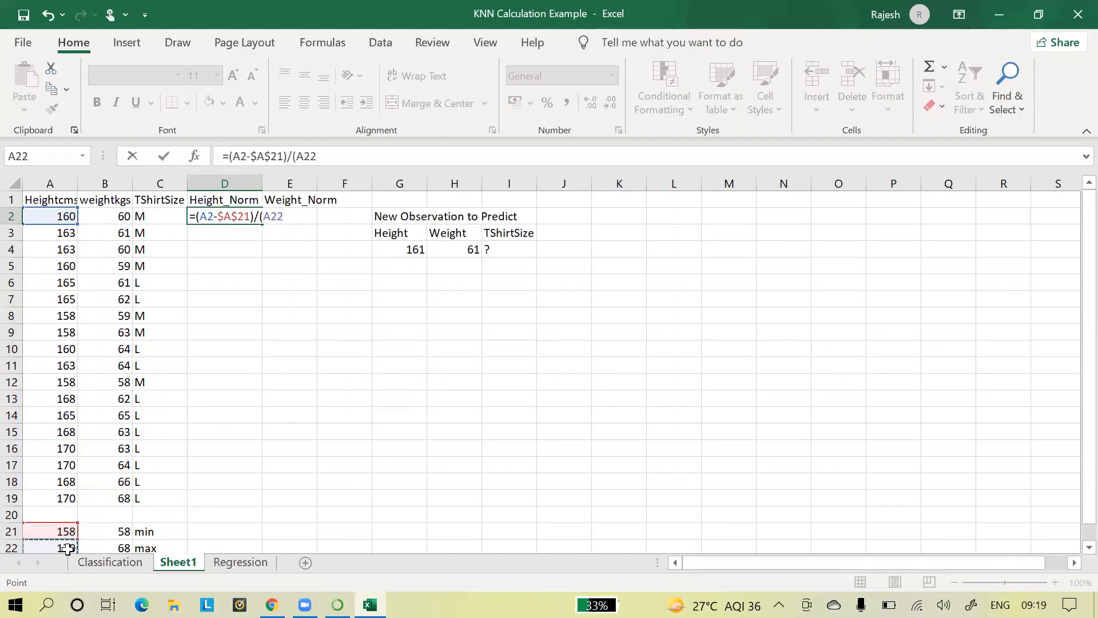
pyautogui.press('F4')
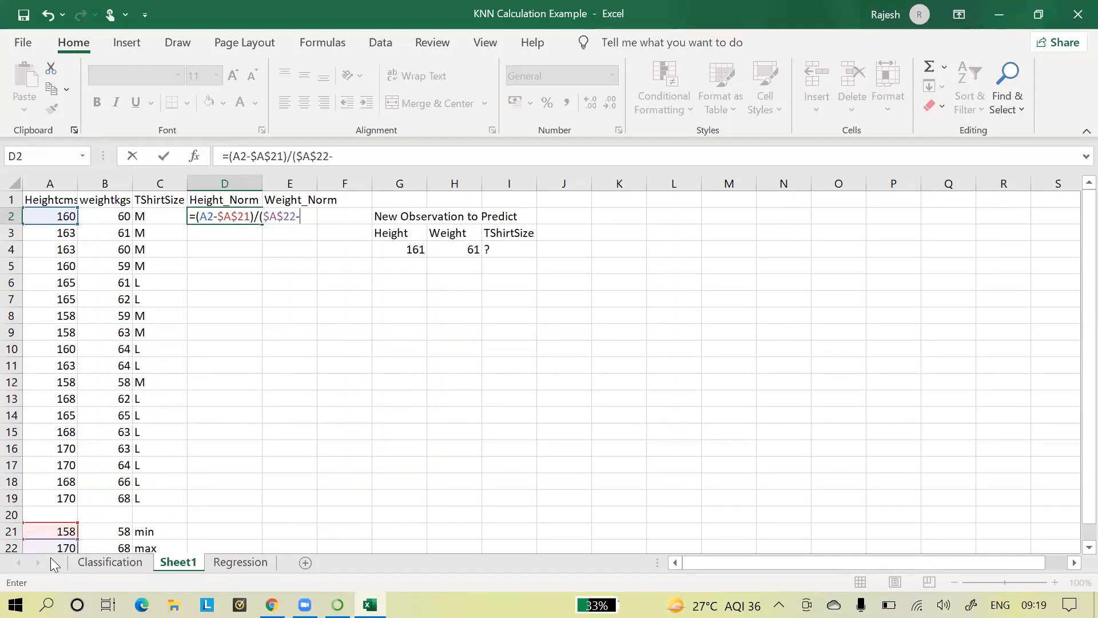
pyautogui.write('-')
pyautogui.click(67, 531)
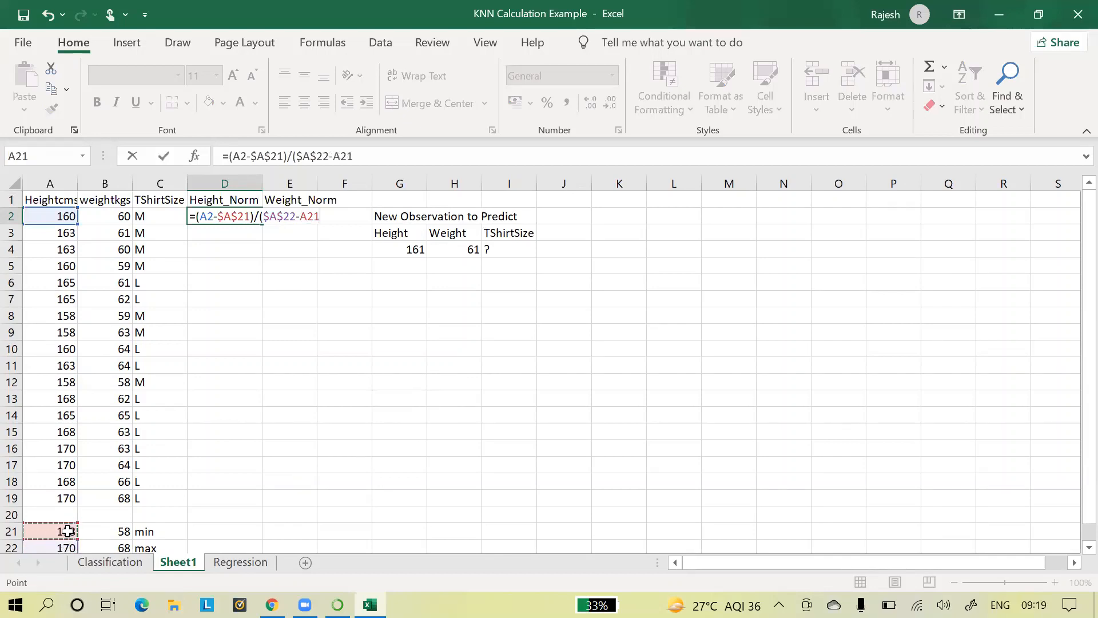
pyautogui.press('F4')
pyautogui.write(')')
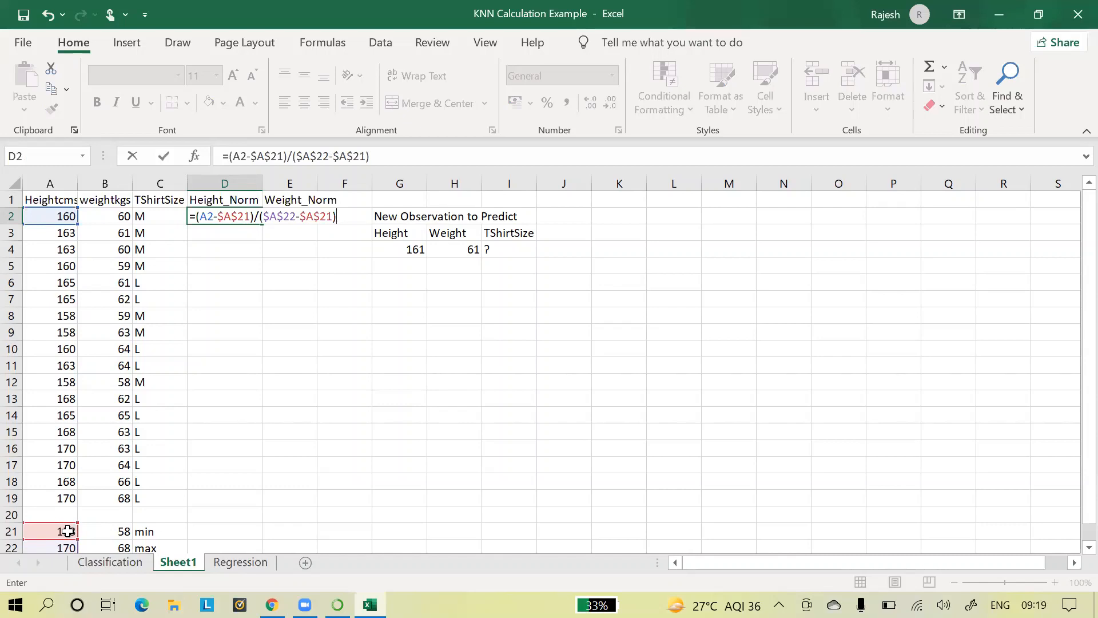
pyautogui.press('Return')
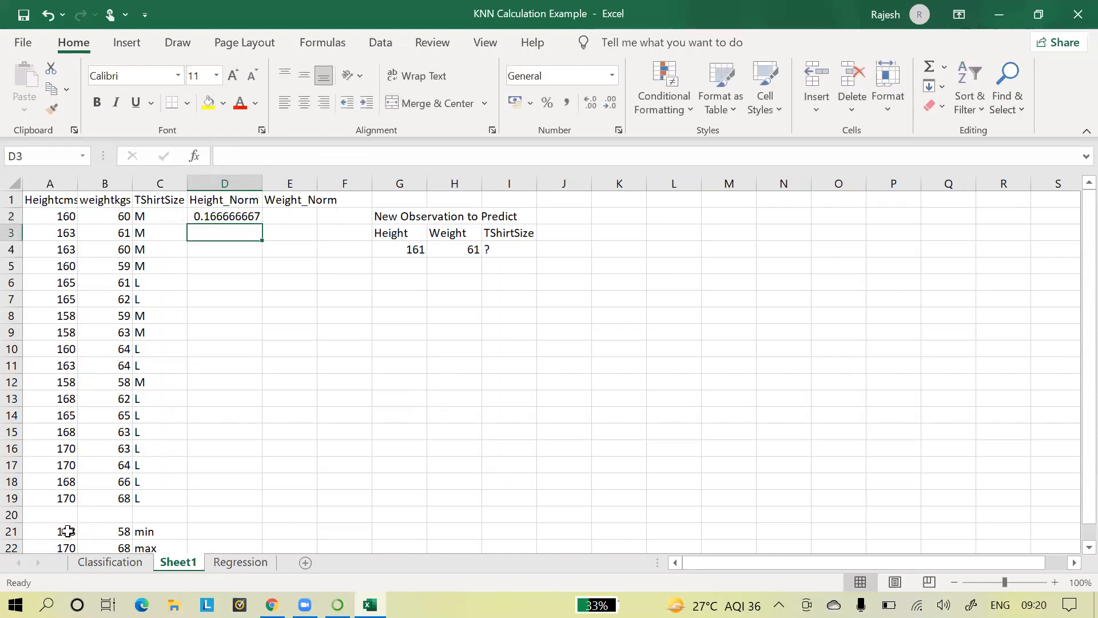
pyautogui.click(221, 211)
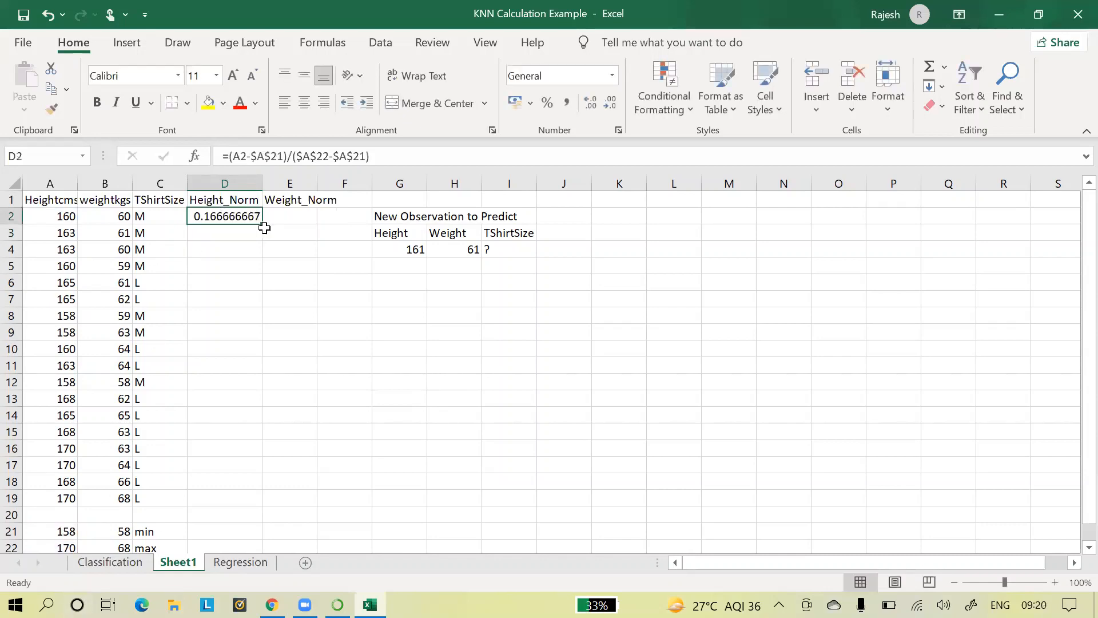
pyautogui.doubleClick(262, 225)
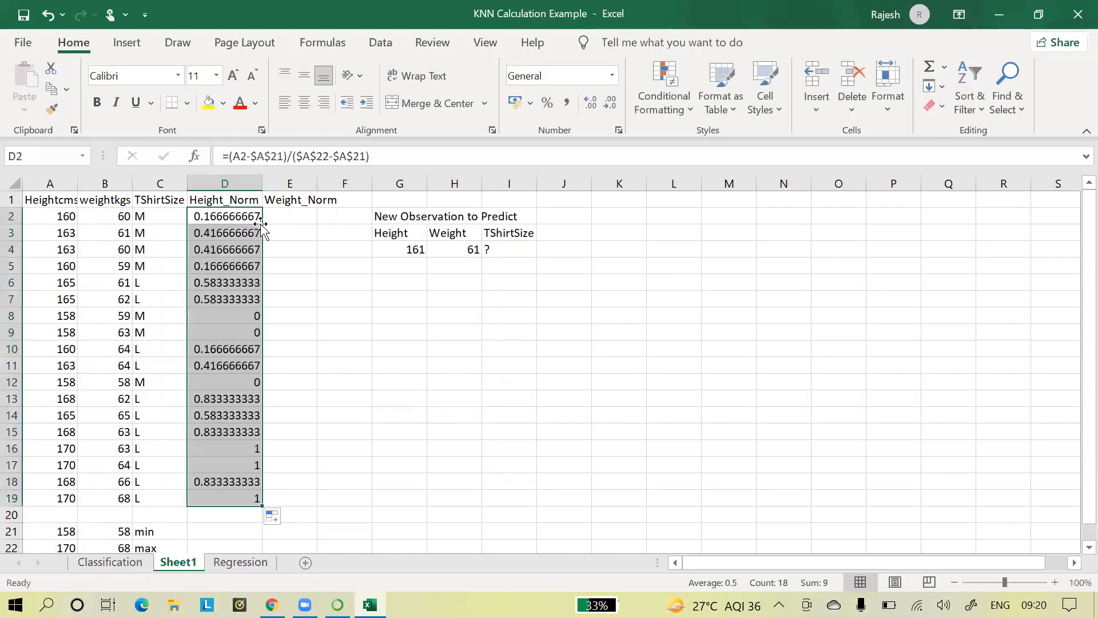
# Step: Enter =(B2-$B$21)/($B$22-$B$21) in E2 to normalize the weight and fill the formula down to E19
pyautogui.click(279, 214)
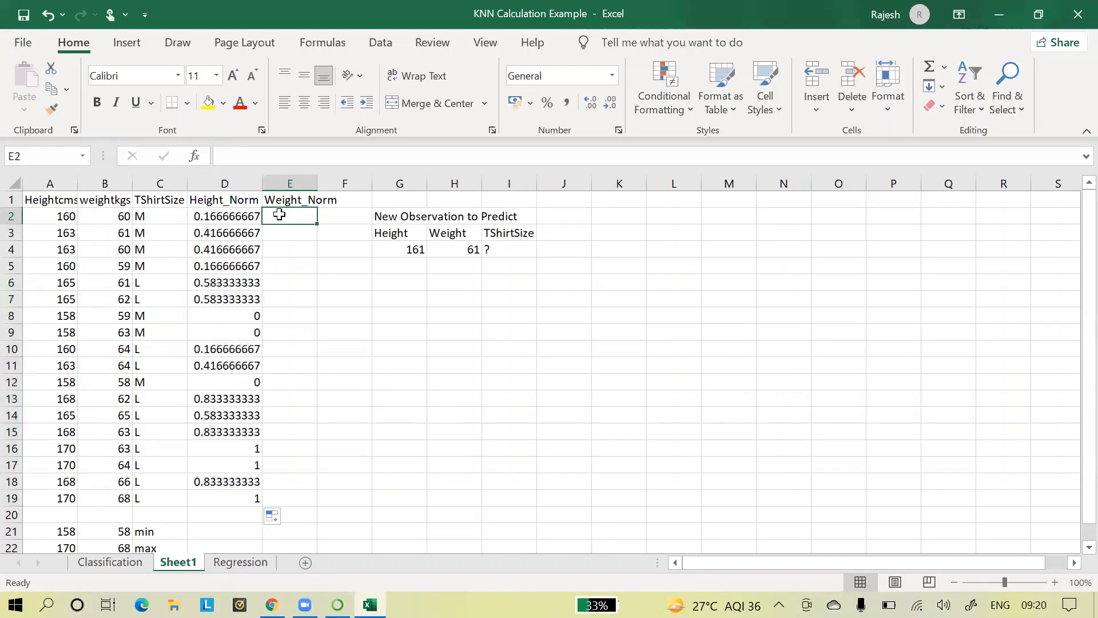
pyautogui.write('=(')
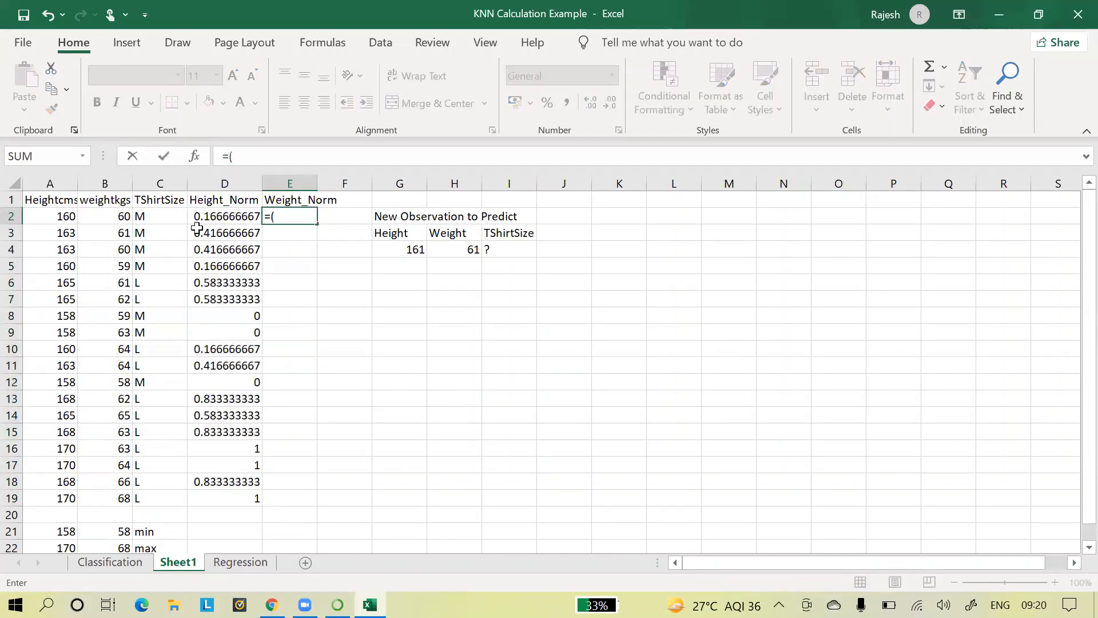
pyautogui.click(116, 217)
pyautogui.write('-')
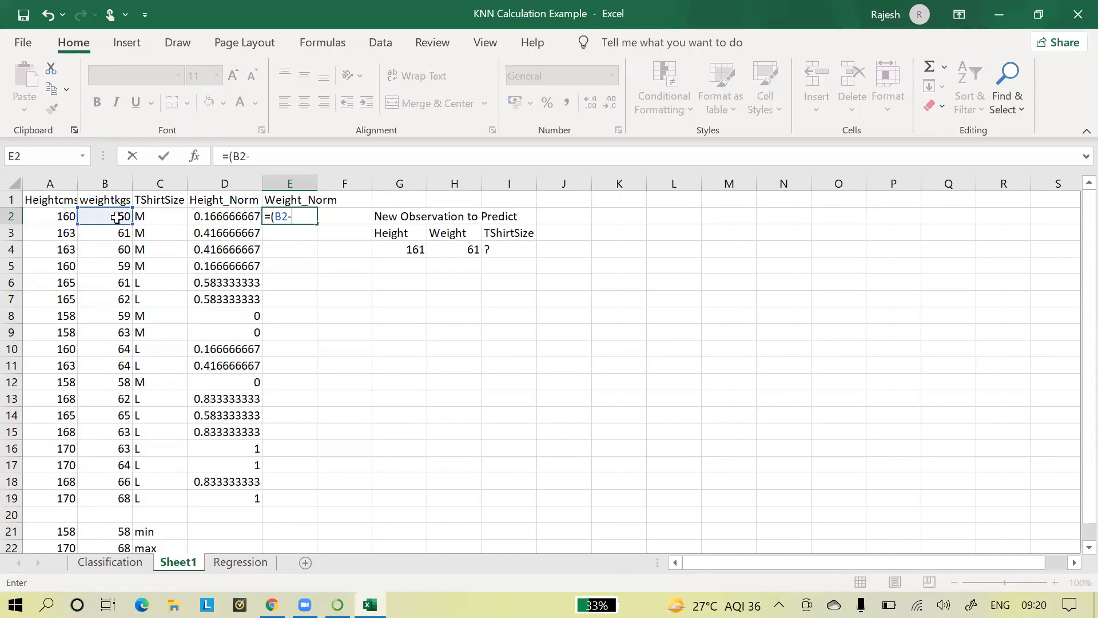
pyautogui.click(114, 527)
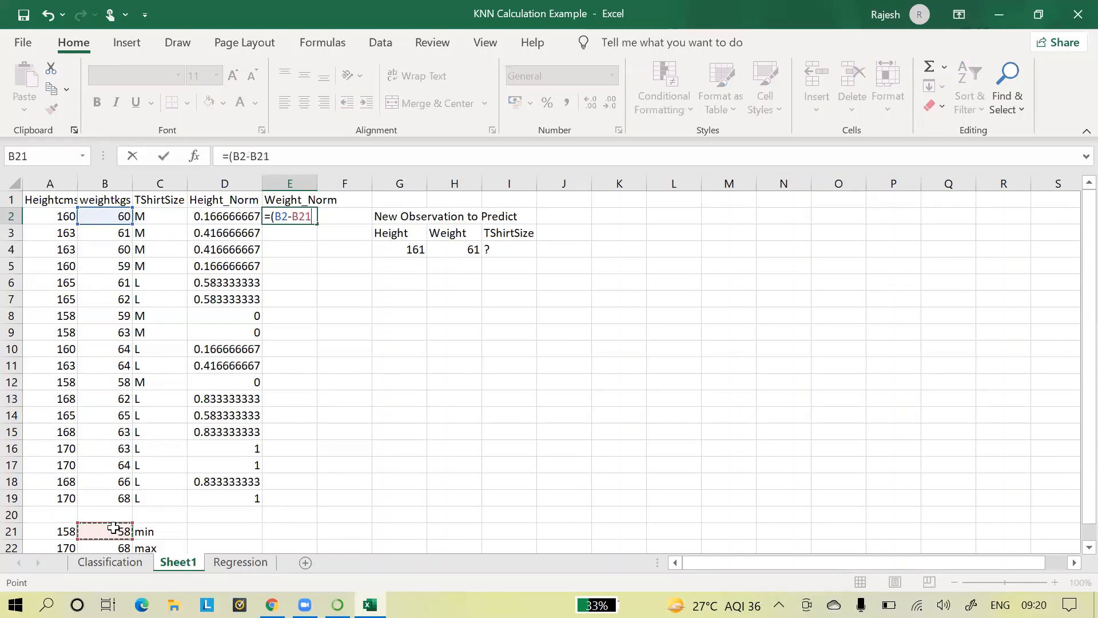
pyautogui.press('F4')
pyautogui.write(')')
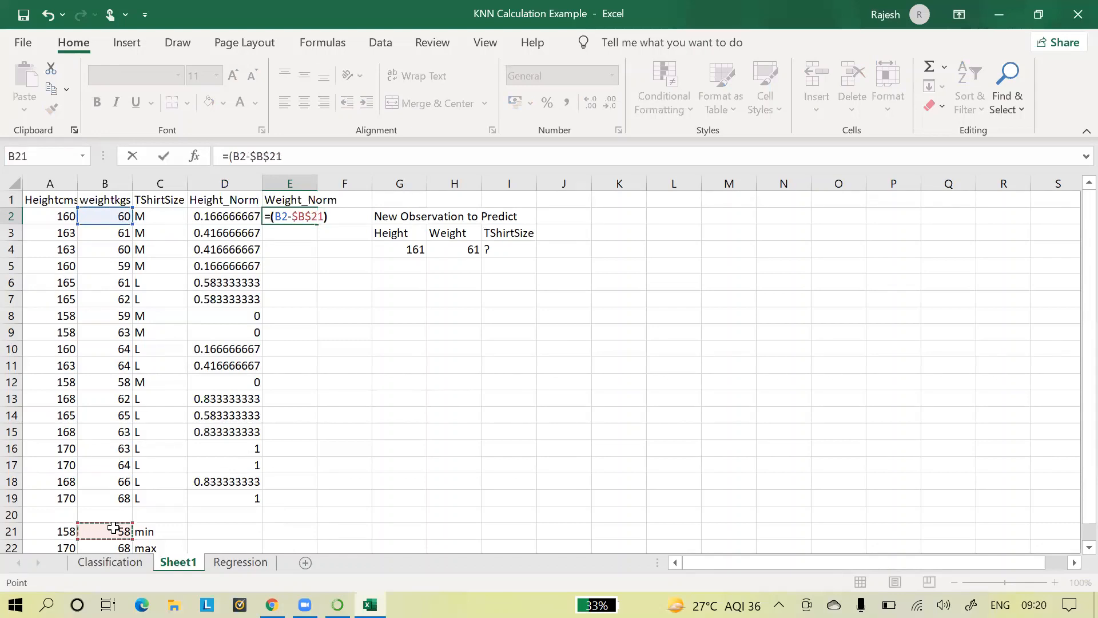
pyautogui.write('/(')
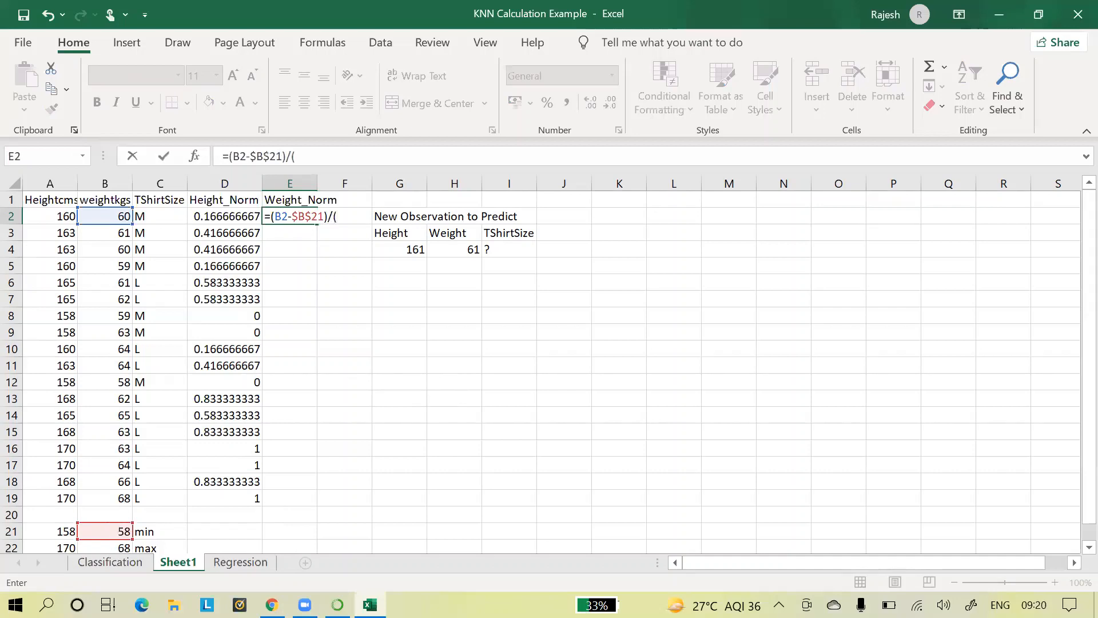
pyautogui.click(119, 544)
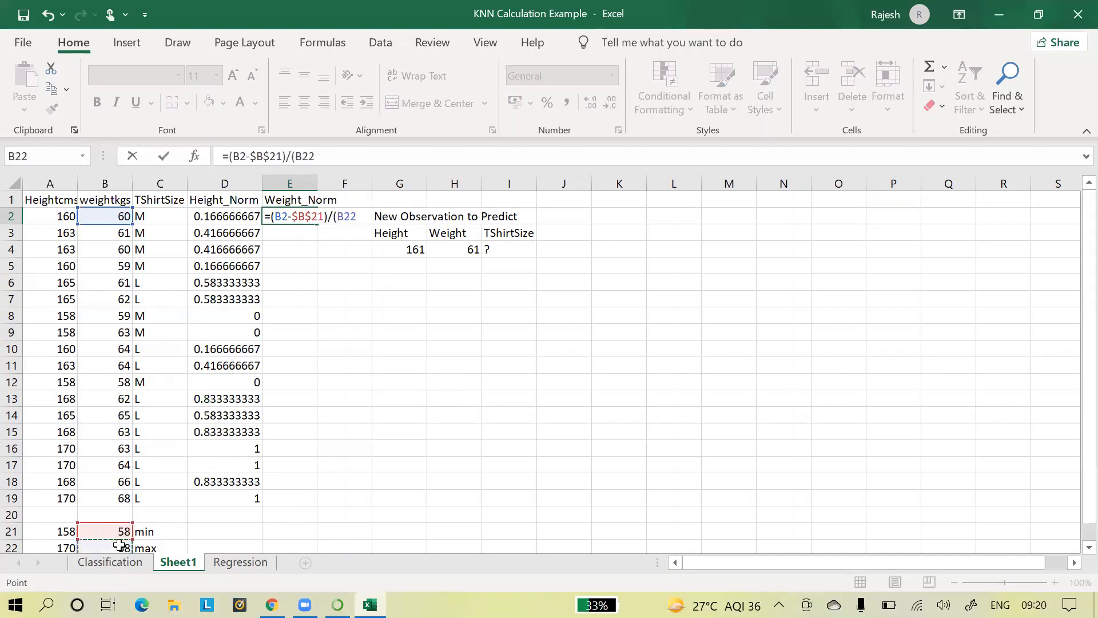
pyautogui.press('F4')
pyautogui.write('-')
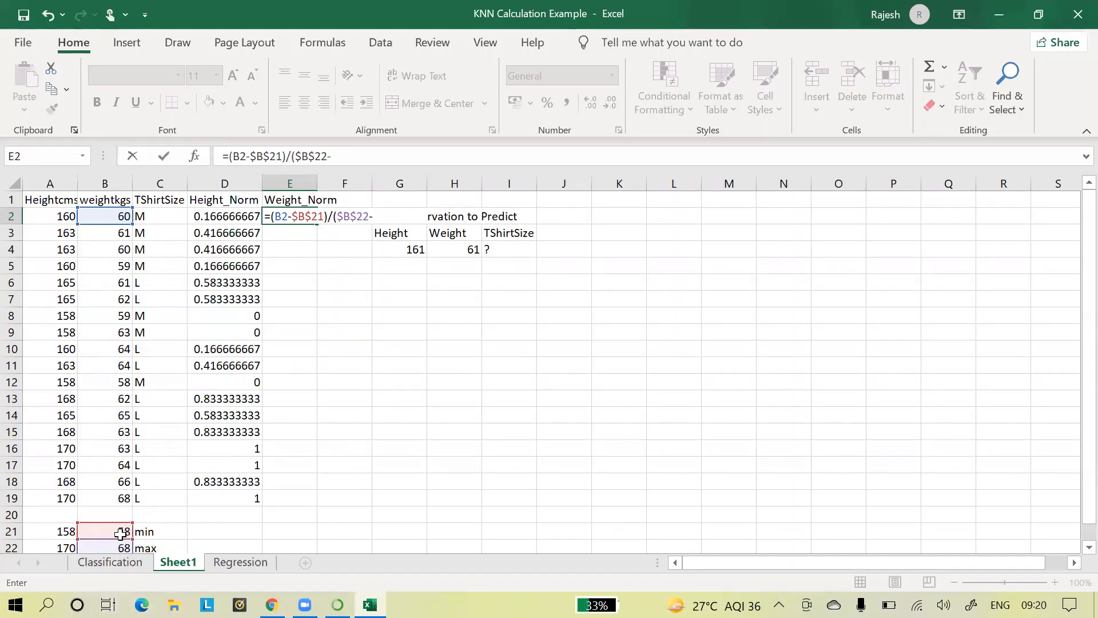
pyautogui.click(120, 534)
pyautogui.press('F4')
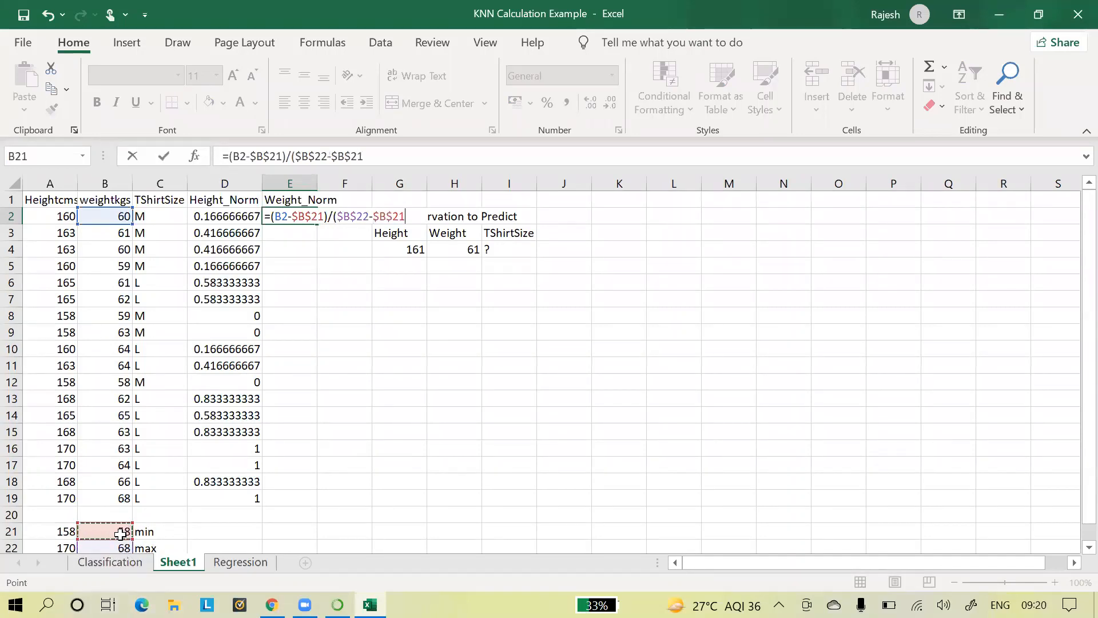
pyautogui.press('Return')
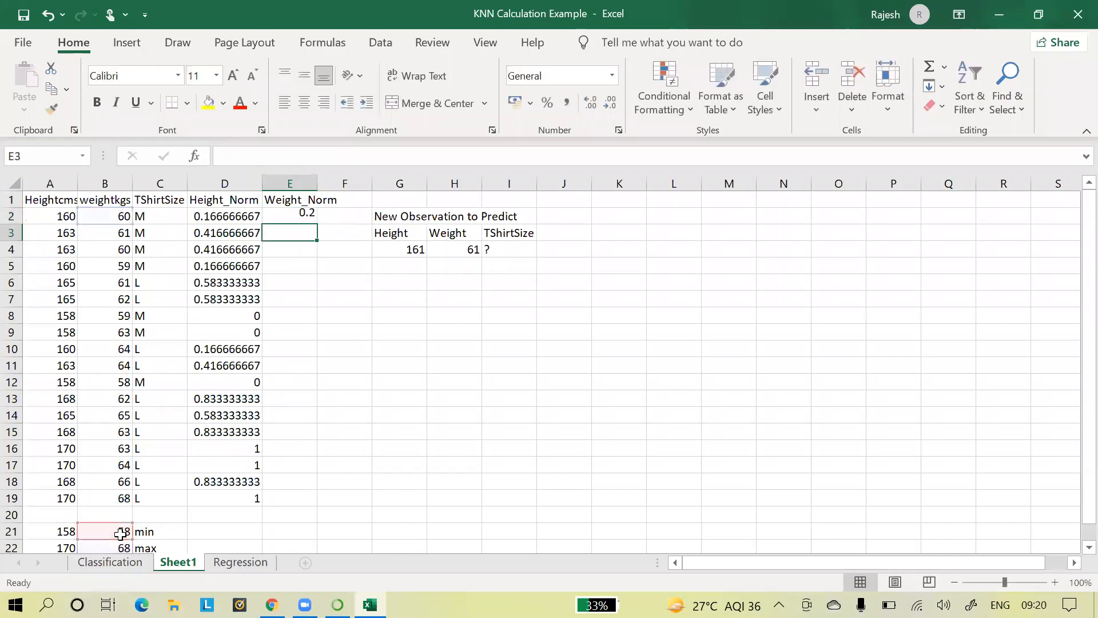
pyautogui.click(291, 212)
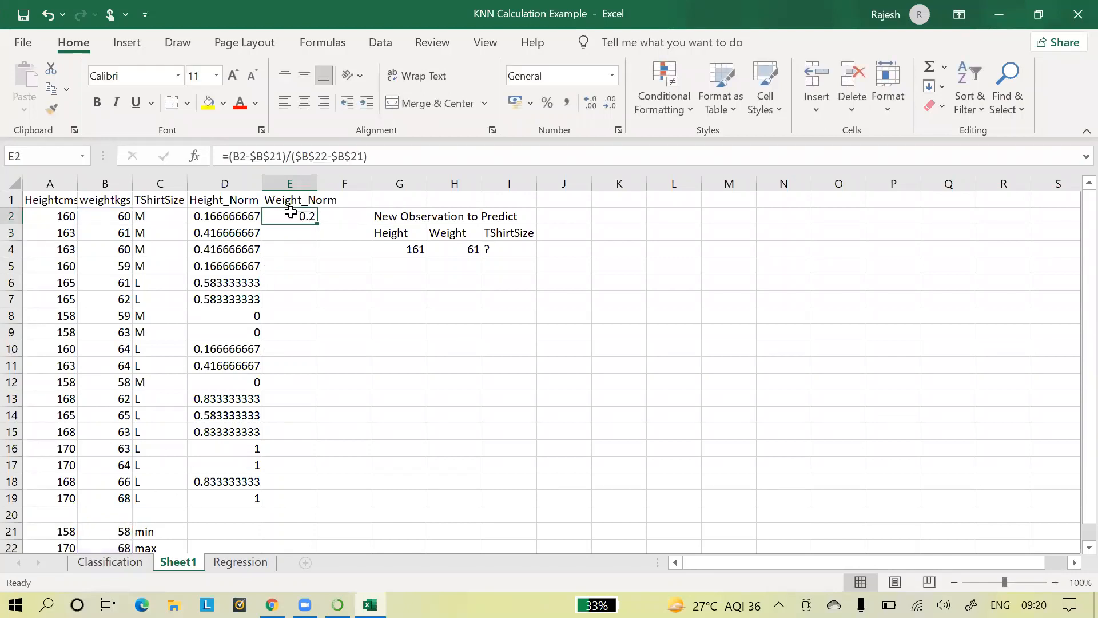
pyautogui.doubleClick(316, 227)
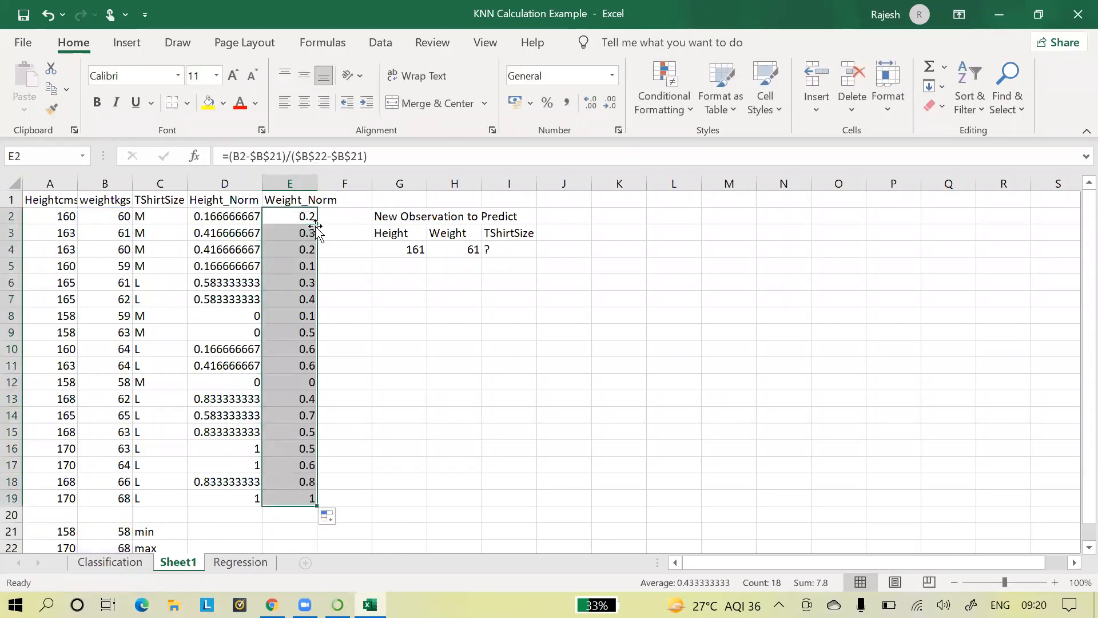
# Step: Normalize the new observation's height by entering =(G4-A21)/(A22-A21) in G5
pyautogui.click(431, 265)
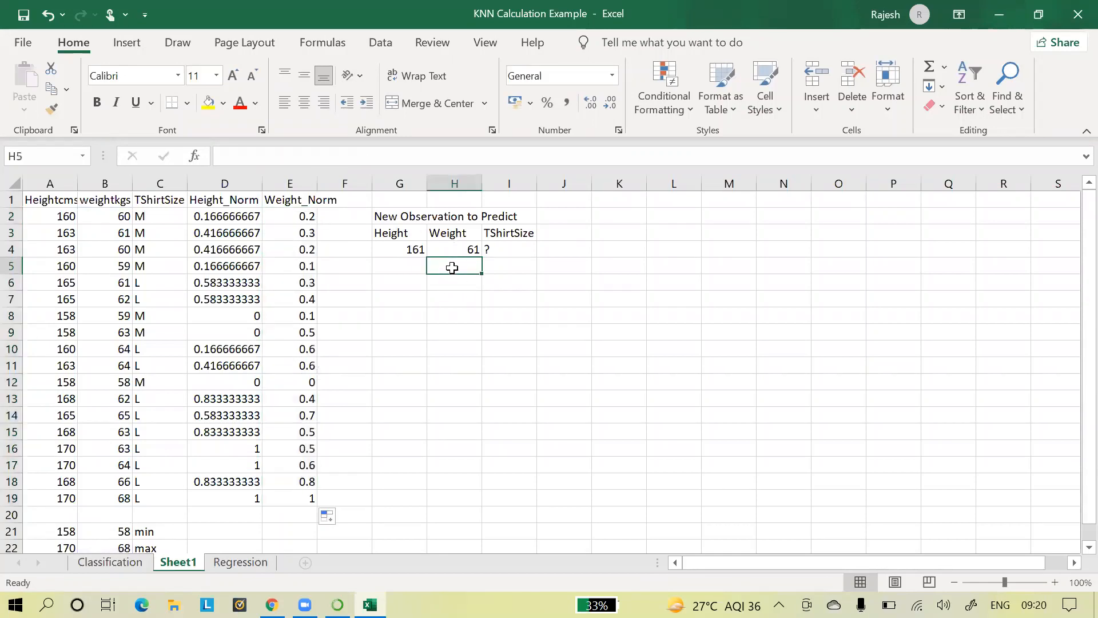
pyautogui.click(414, 267)
pyautogui.write('=(')
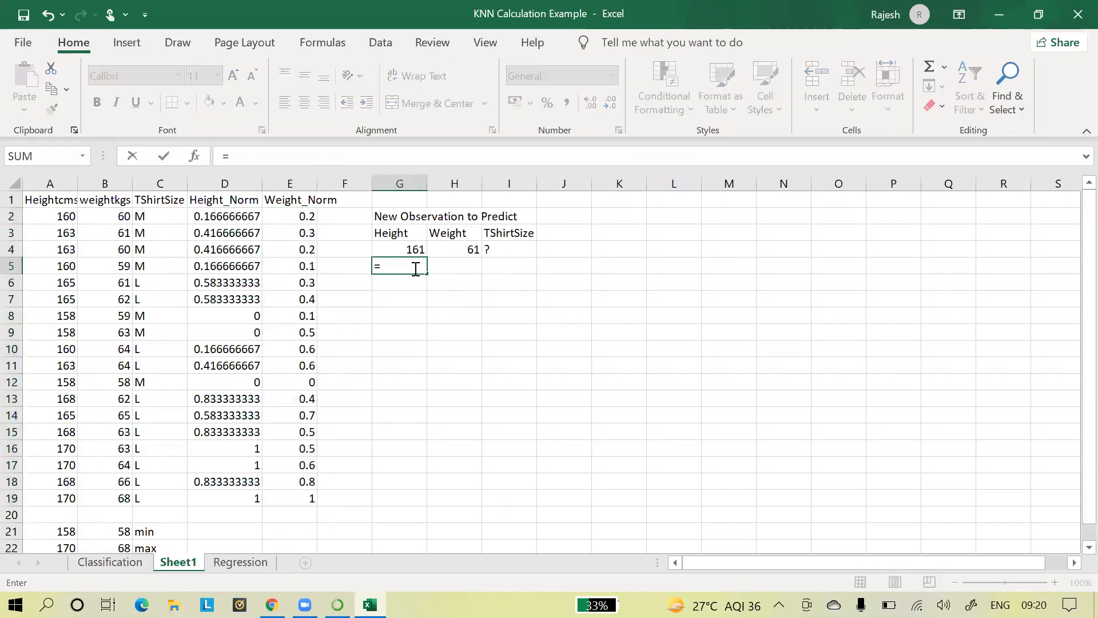
pyautogui.click(418, 250)
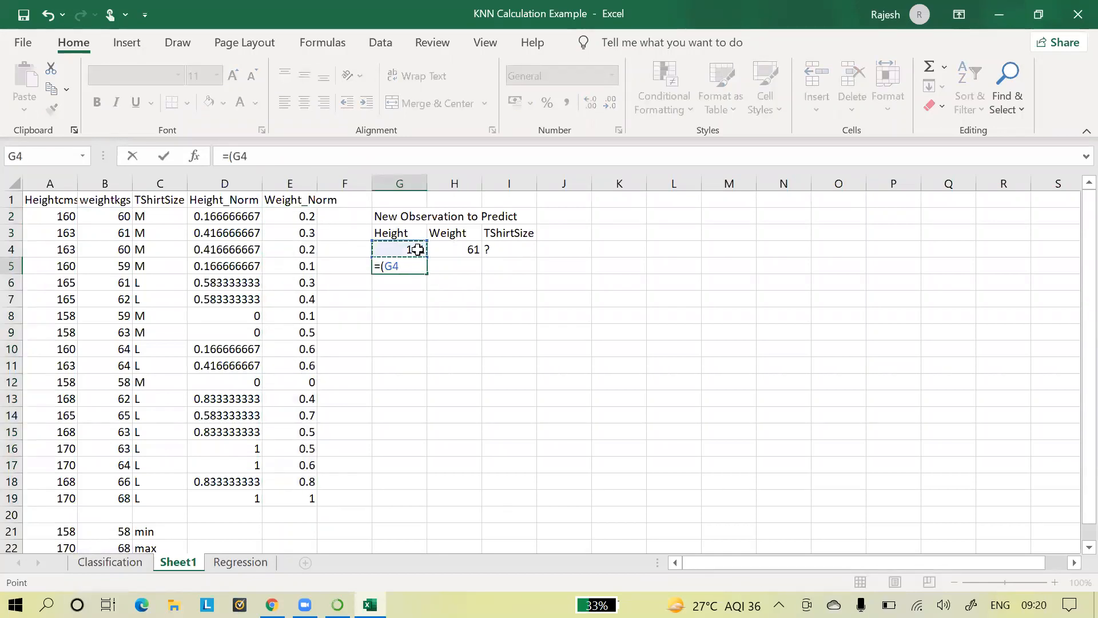
pyautogui.write('-')
pyautogui.click(43, 531)
pyautogui.write(')/')
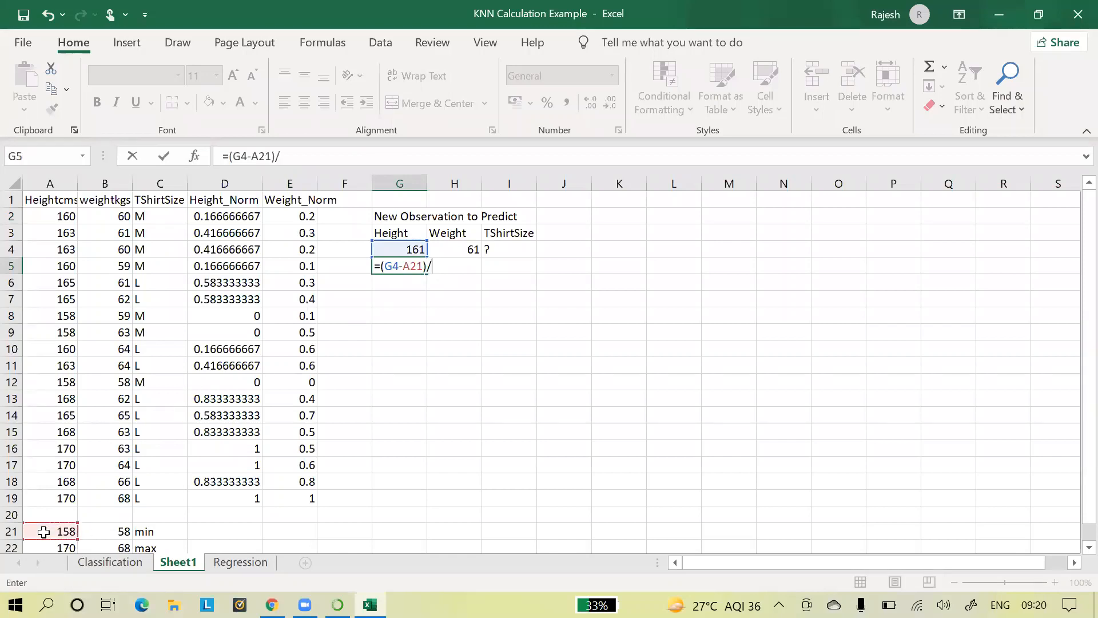
pyautogui.write('(')
pyautogui.click(57, 544)
pyautogui.write('-')
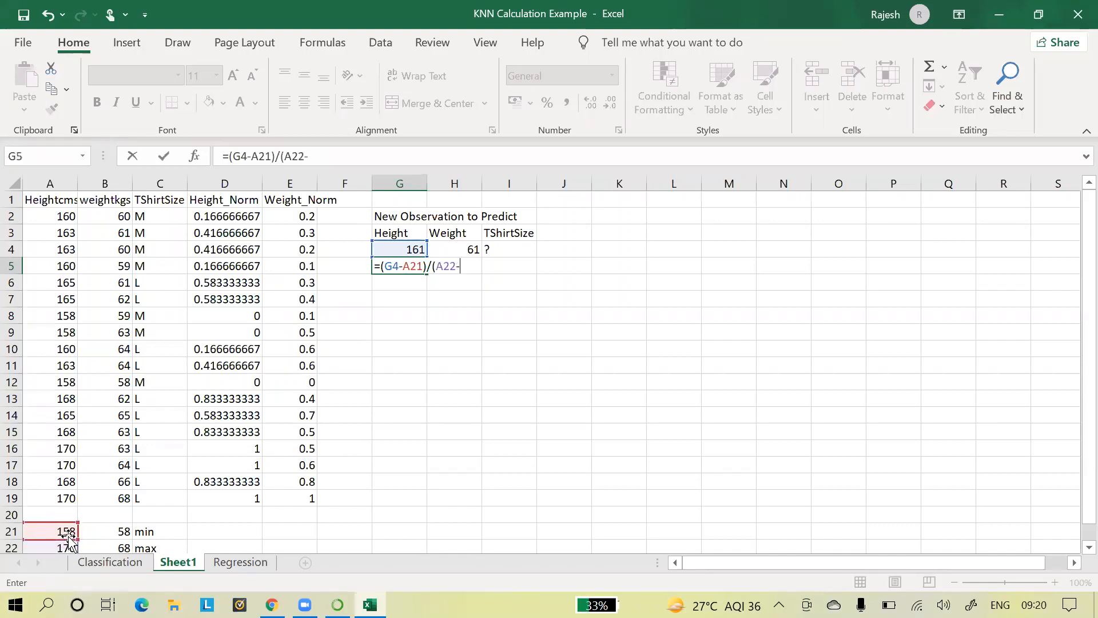
pyautogui.click(68, 535)
pyautogui.write(')')
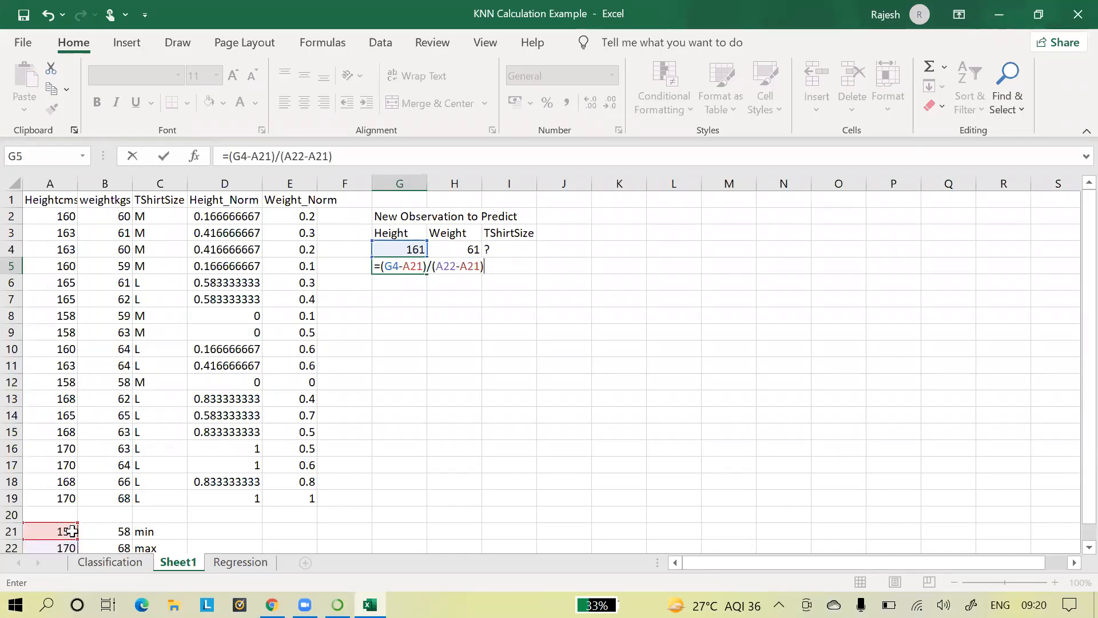
pyautogui.press('Return')
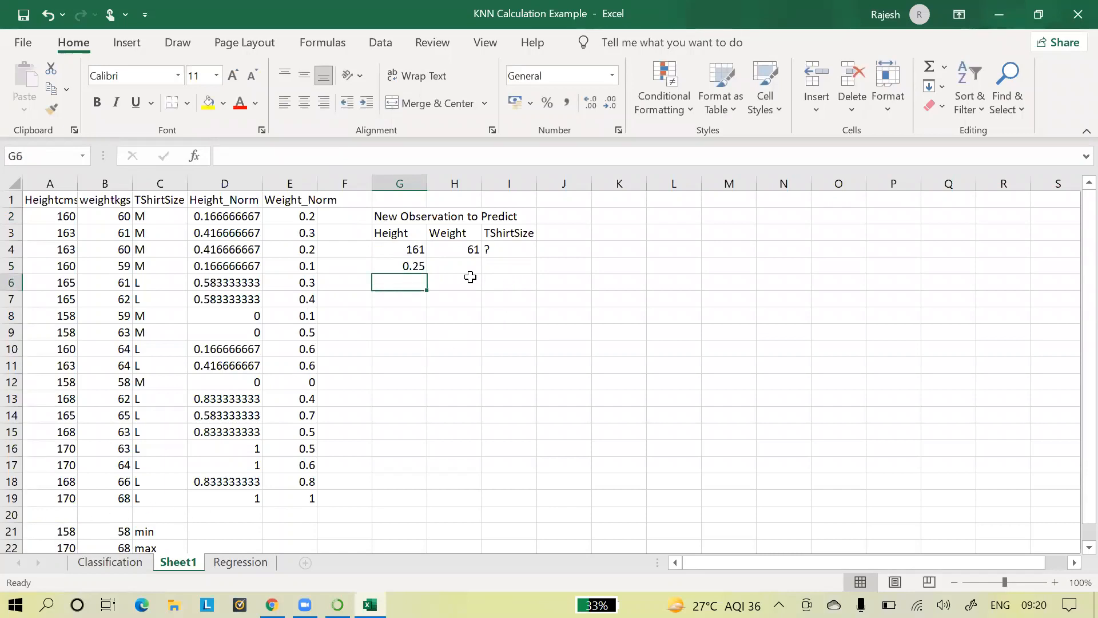
# Step: Normalize the new observation's weight by entering =(H4-B21)/(B22-B21) in H5
pyautogui.click(468, 273)
pyautogui.write('=')
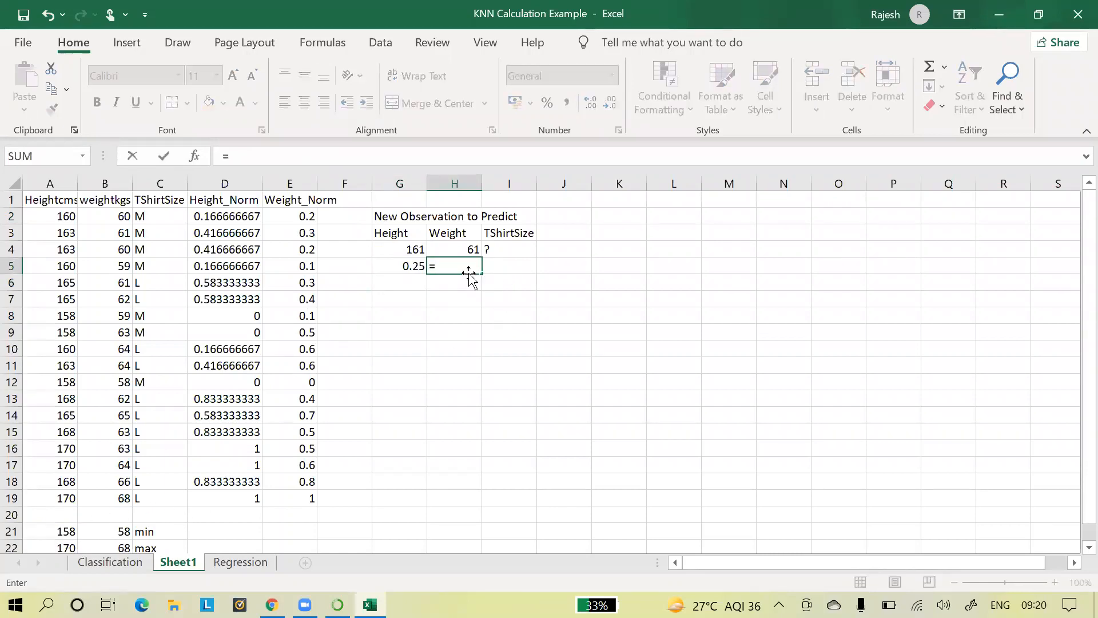
pyautogui.write('(')
pyautogui.click(470, 247)
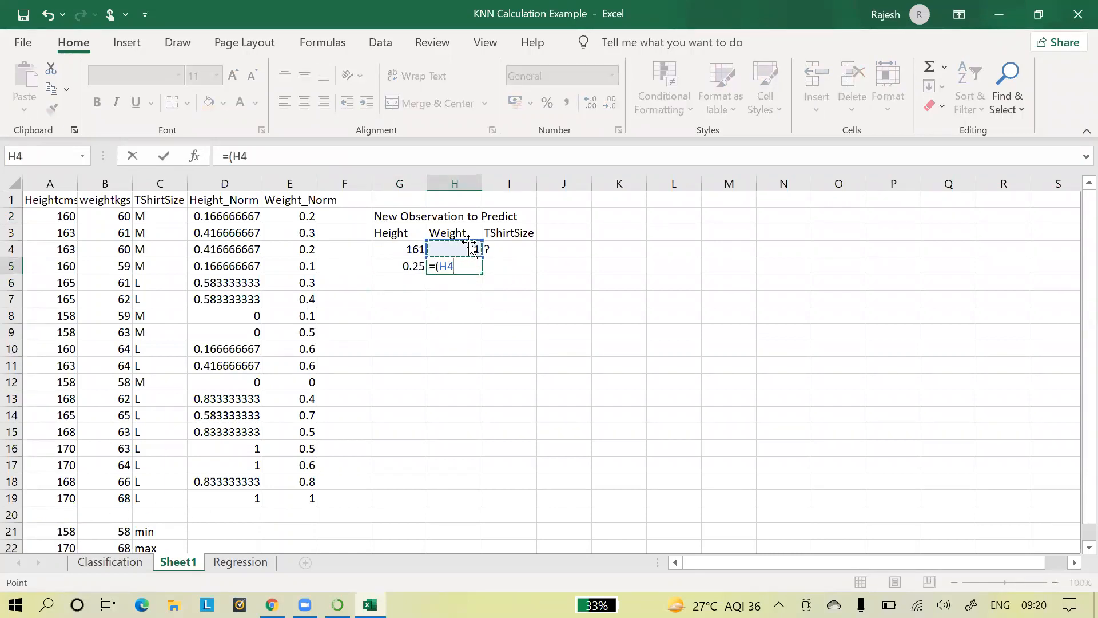
pyautogui.write('-')
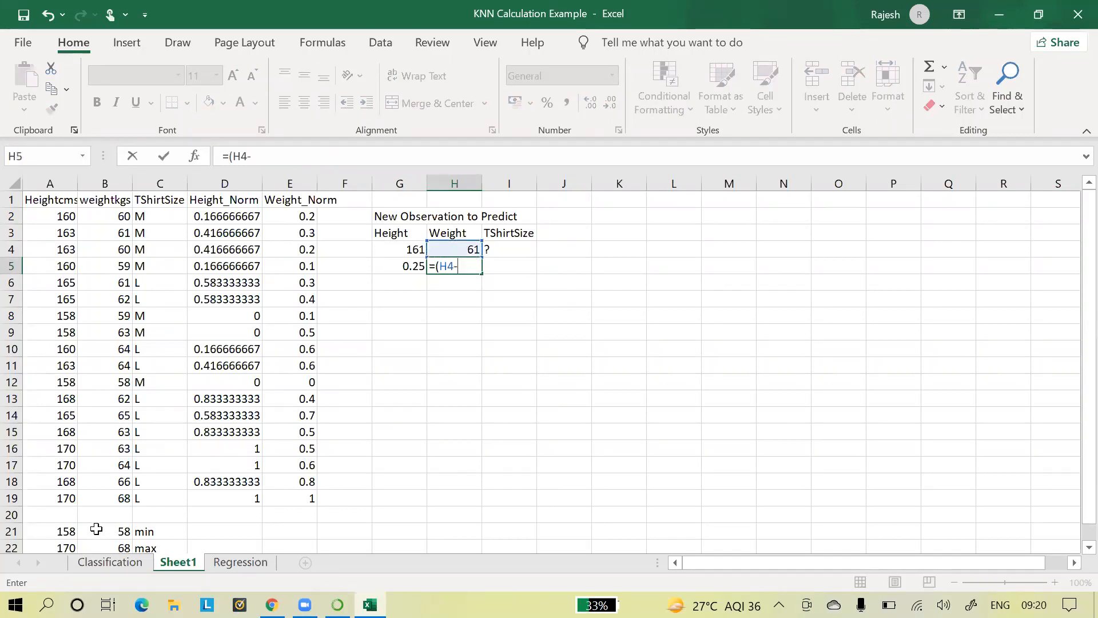
pyautogui.click(96, 529)
pyautogui.write(')')
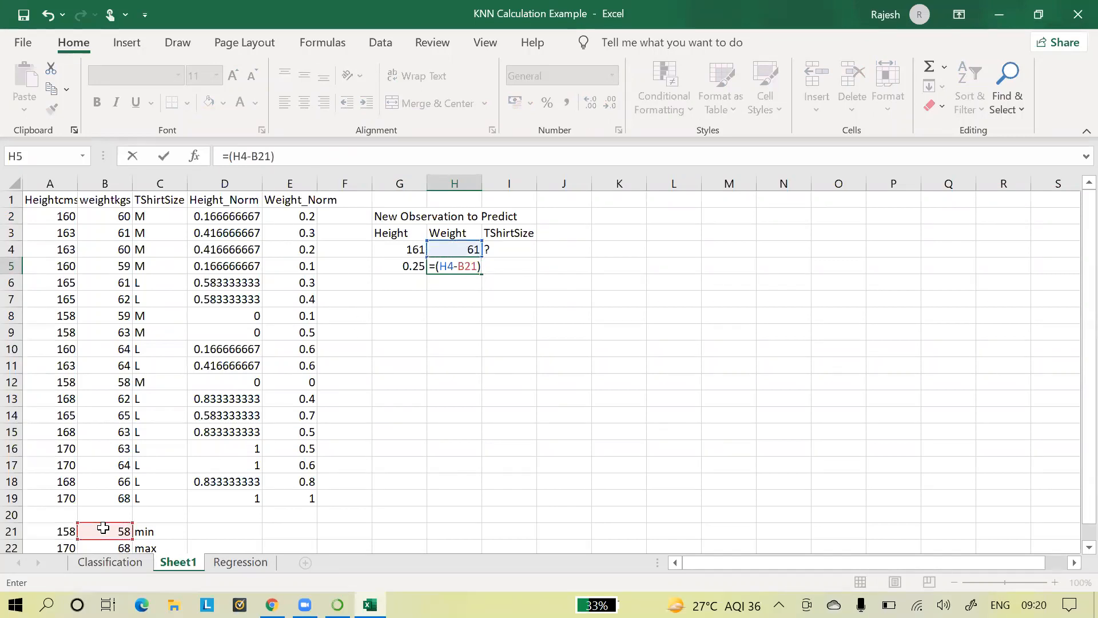
pyautogui.write('/(')
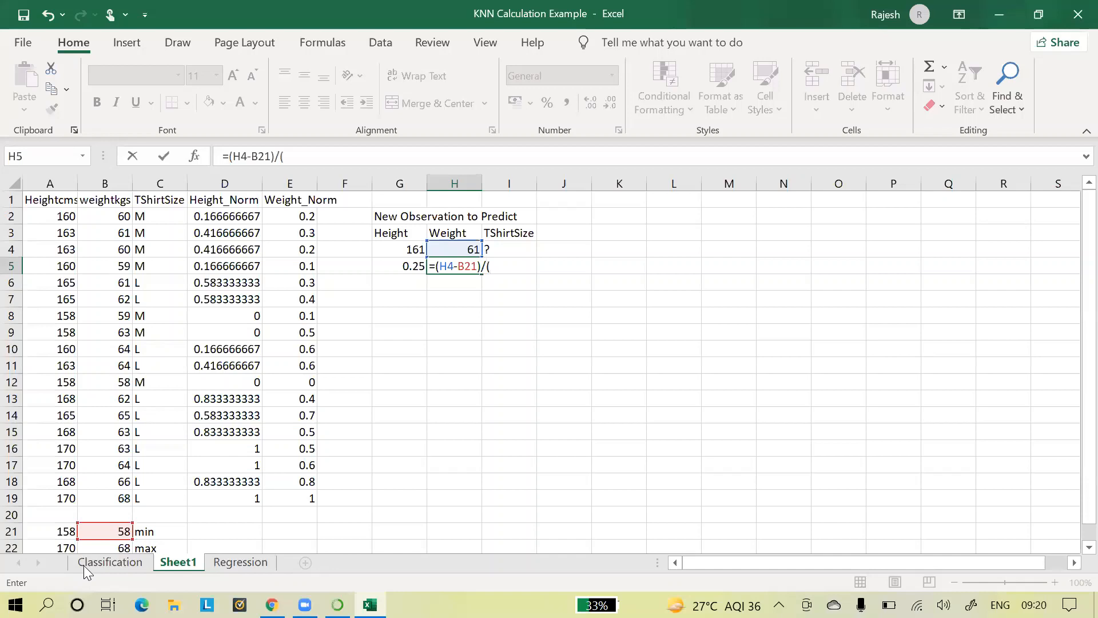
pyautogui.click(123, 546)
pyautogui.write('-')
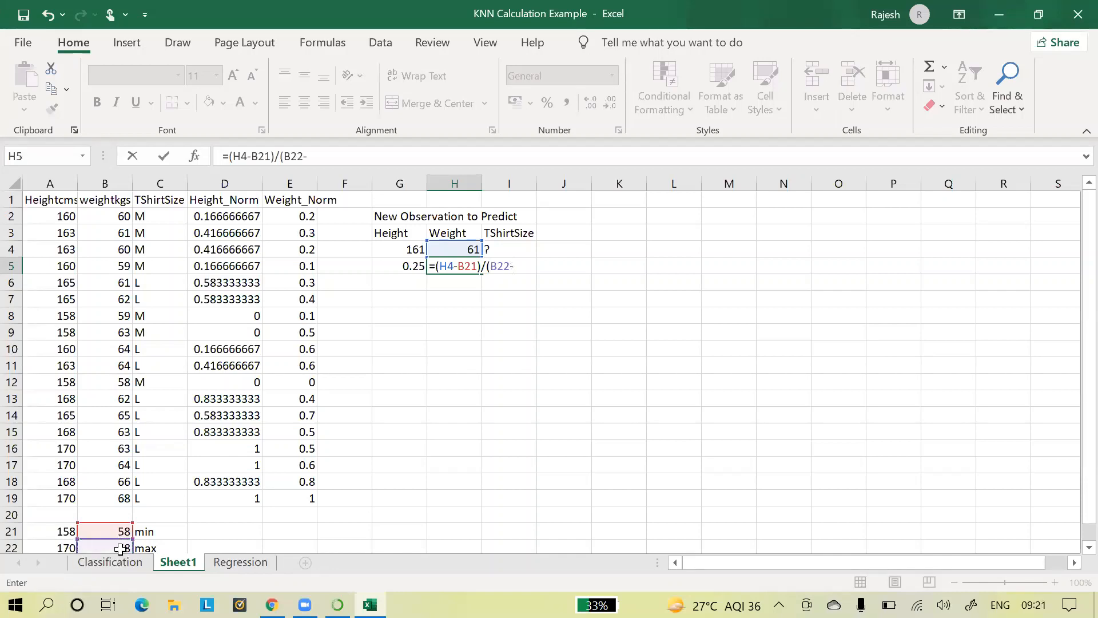
pyautogui.click(119, 527)
pyautogui.write(')')
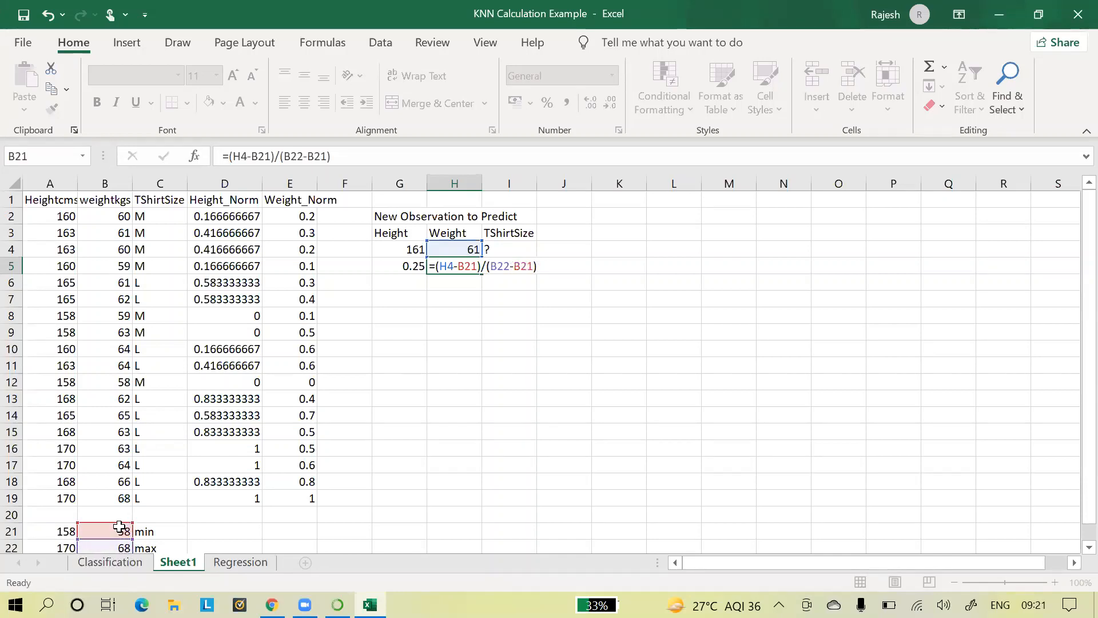
pyautogui.press('Return')
# Step: Label the new observation's normalized row with Norm in I5
pyautogui.click(503, 265)
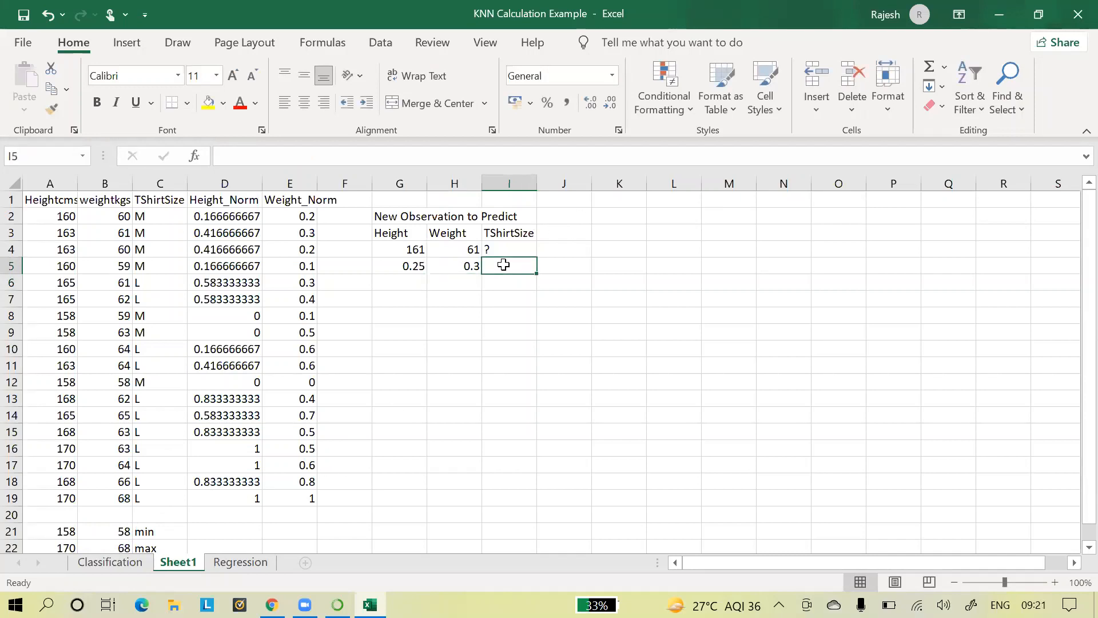
pyautogui.write('Norm')
pyautogui.click(453, 316)
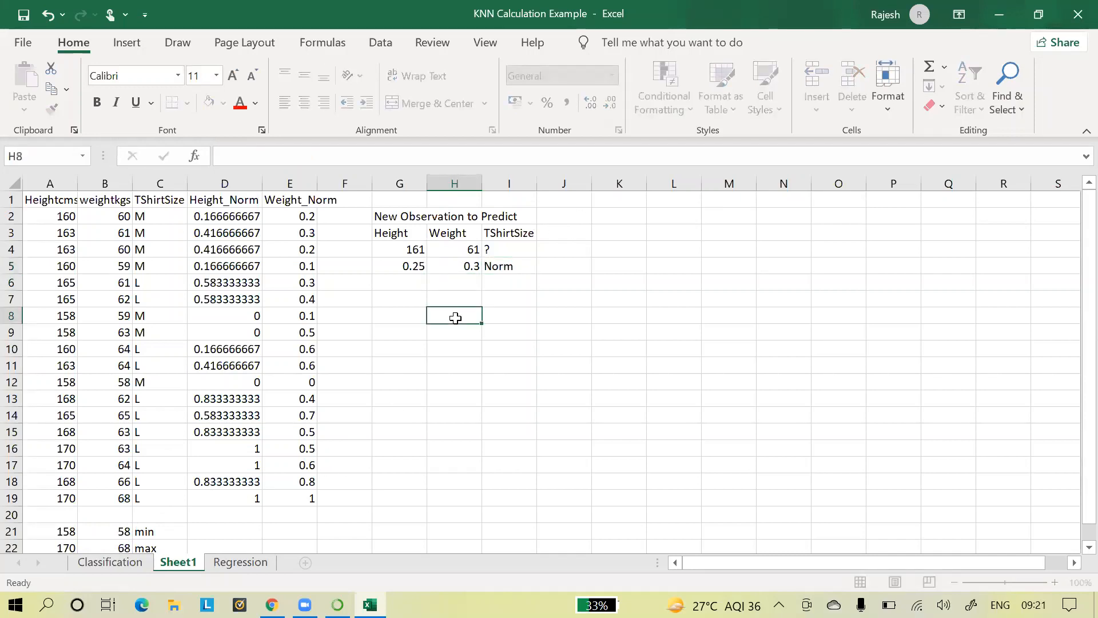
# Step: Add the header EuclideanDistance in F1 and autofit column F to it
pyautogui.click(349, 199)
pyautogui.write('Distance')
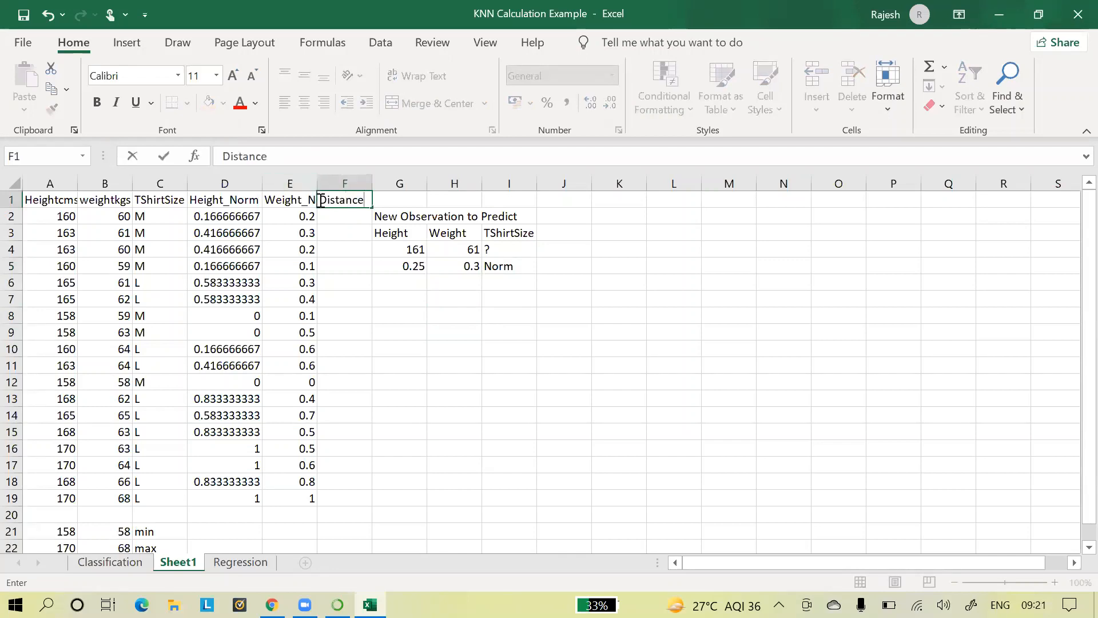
pyautogui.write('Euclidean')
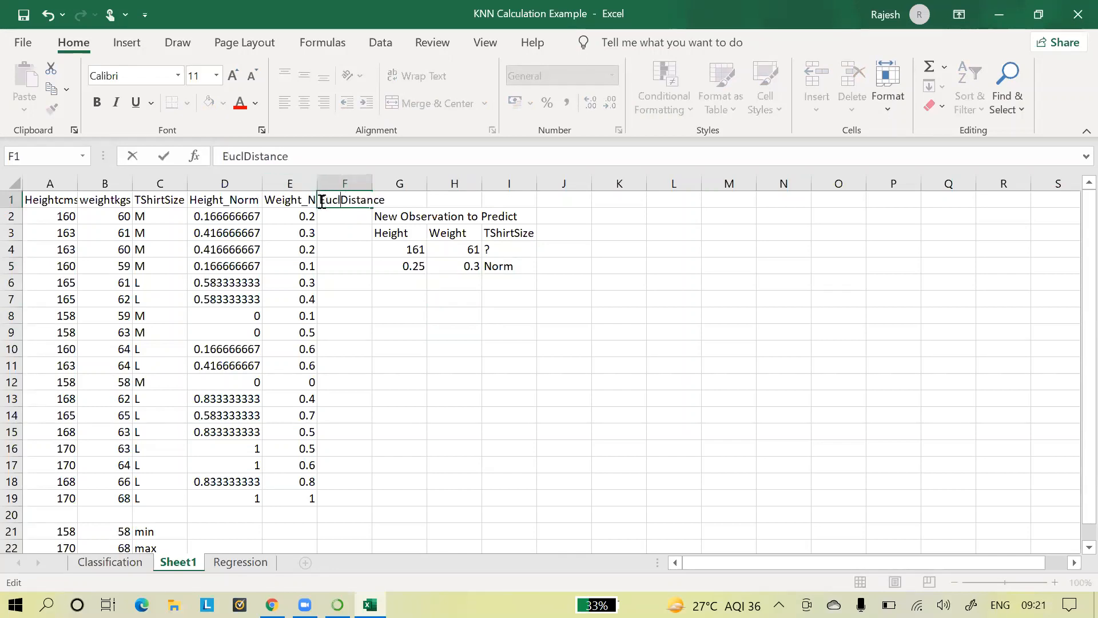
pyautogui.click(400, 296)
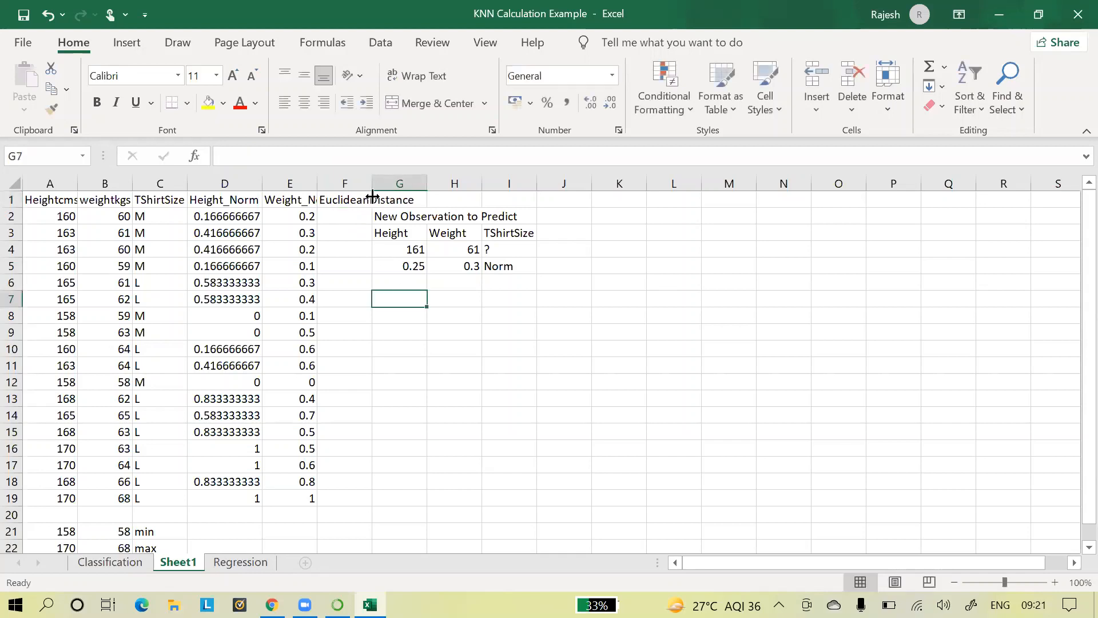
pyautogui.doubleClick(372, 182)
# Step: Compute the first row's distance to the new observation by entering =SQRT(($G$5-D2)^2+($H$5-E2)^2) in F2
pyautogui.click(373, 212)
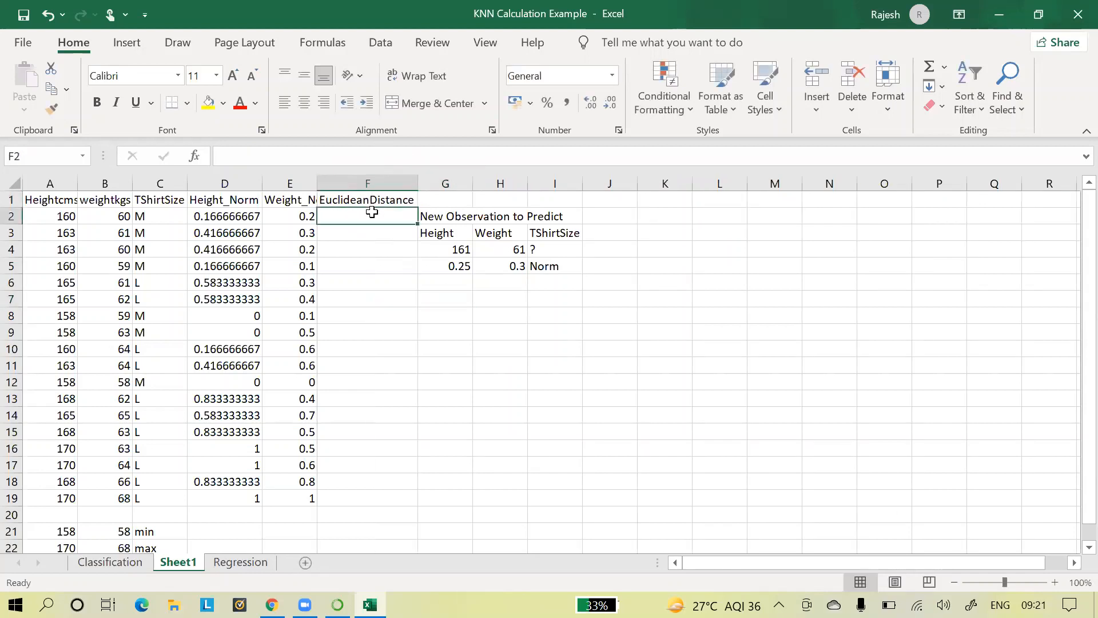
pyautogui.write('=(')
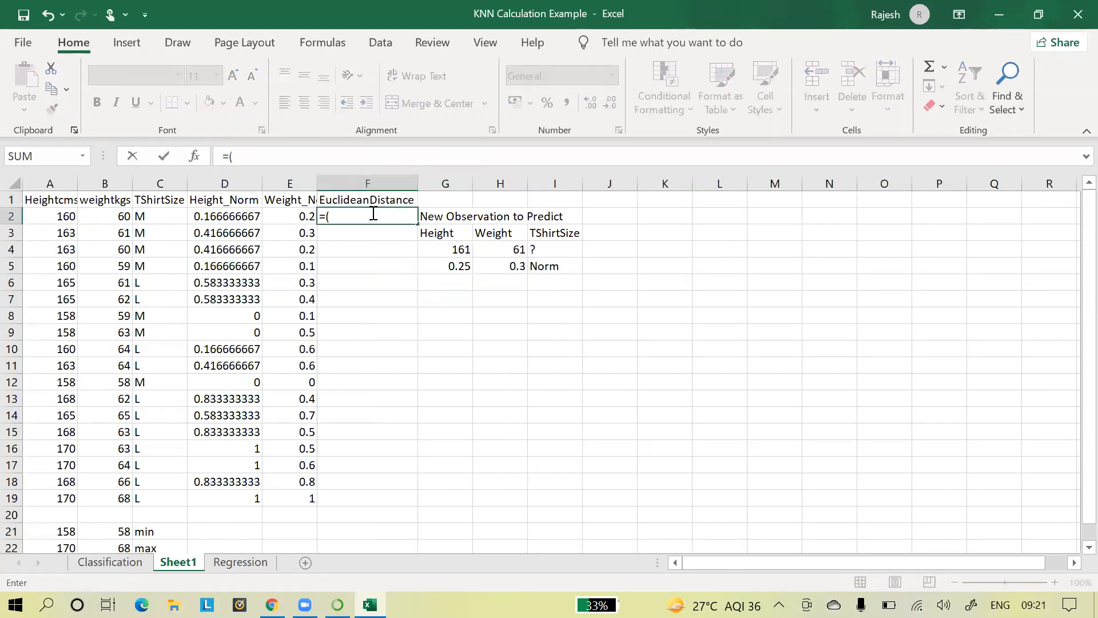
pyautogui.write('sqrt((')
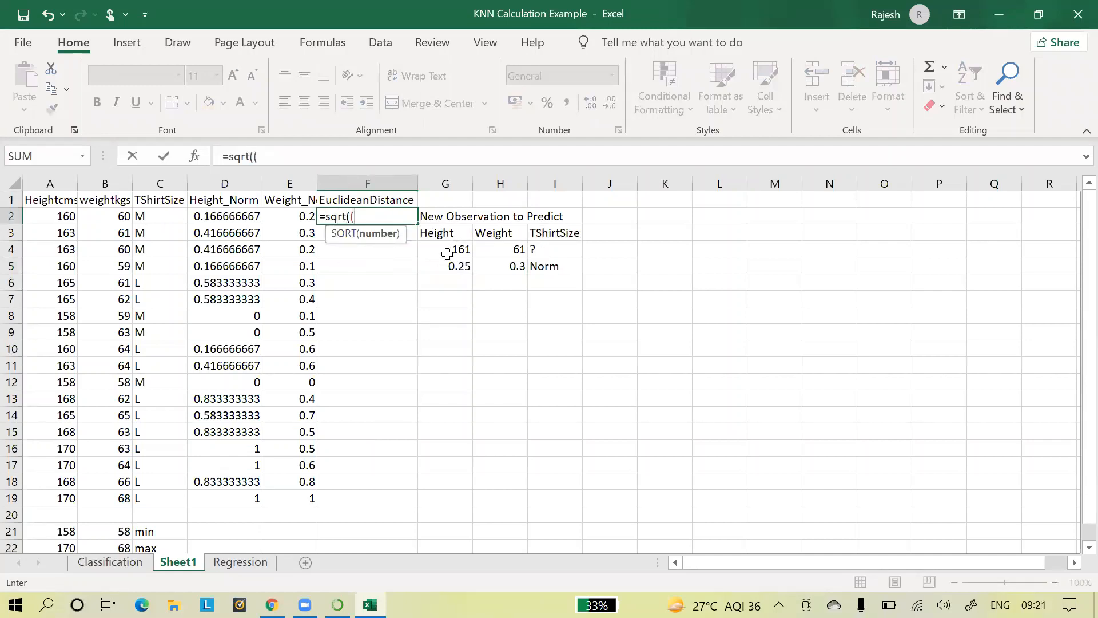
pyautogui.click(450, 252)
pyautogui.click(451, 267)
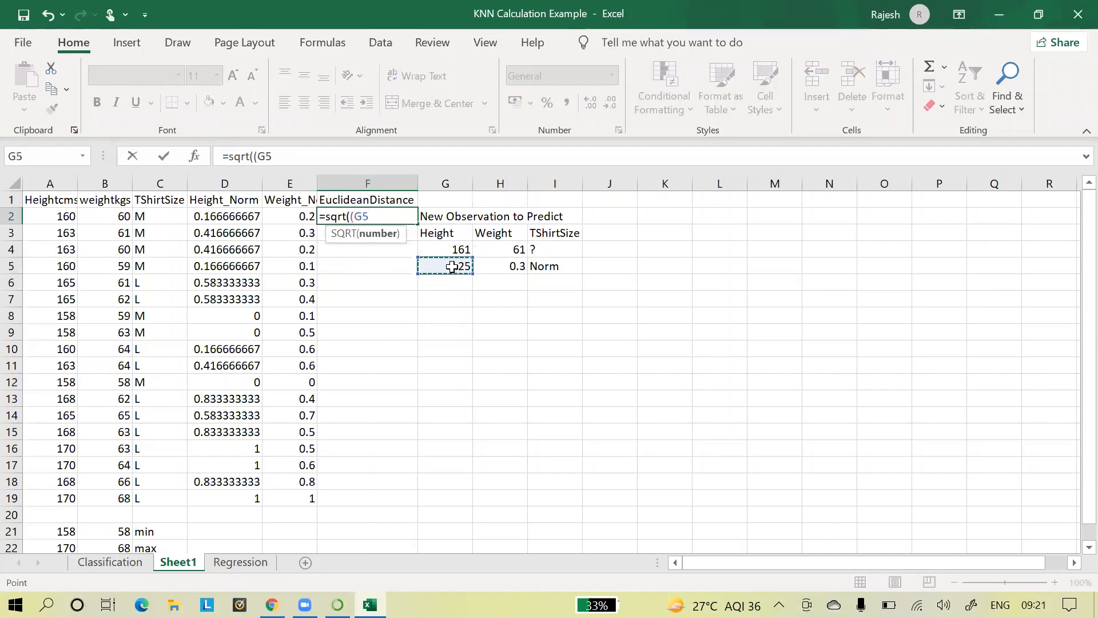
pyautogui.press('F4')
pyautogui.write('-')
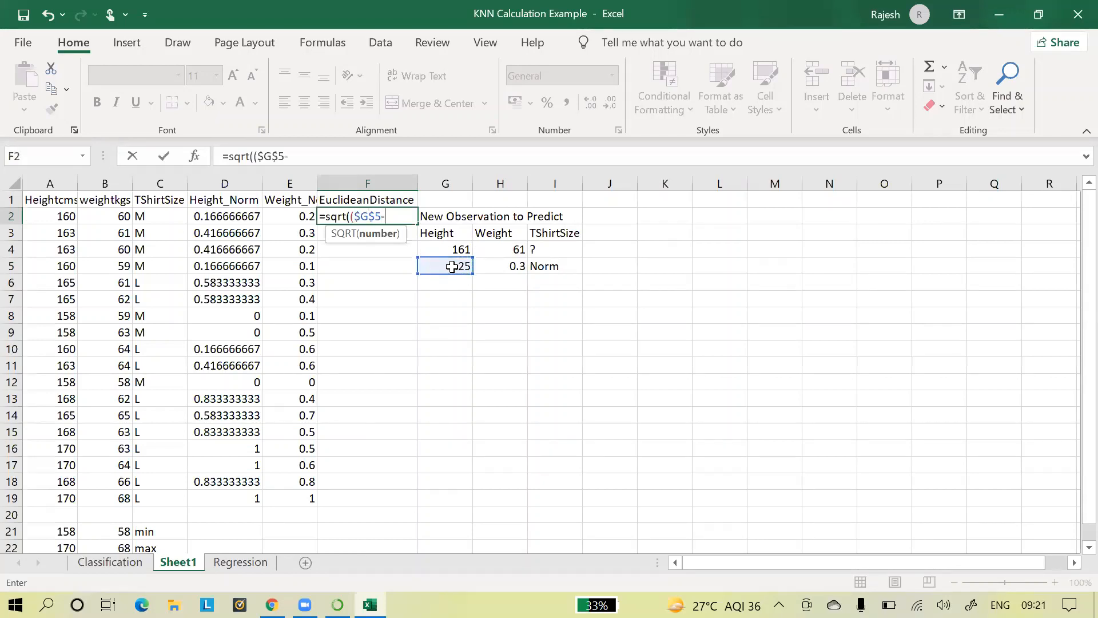
pyautogui.click(235, 217)
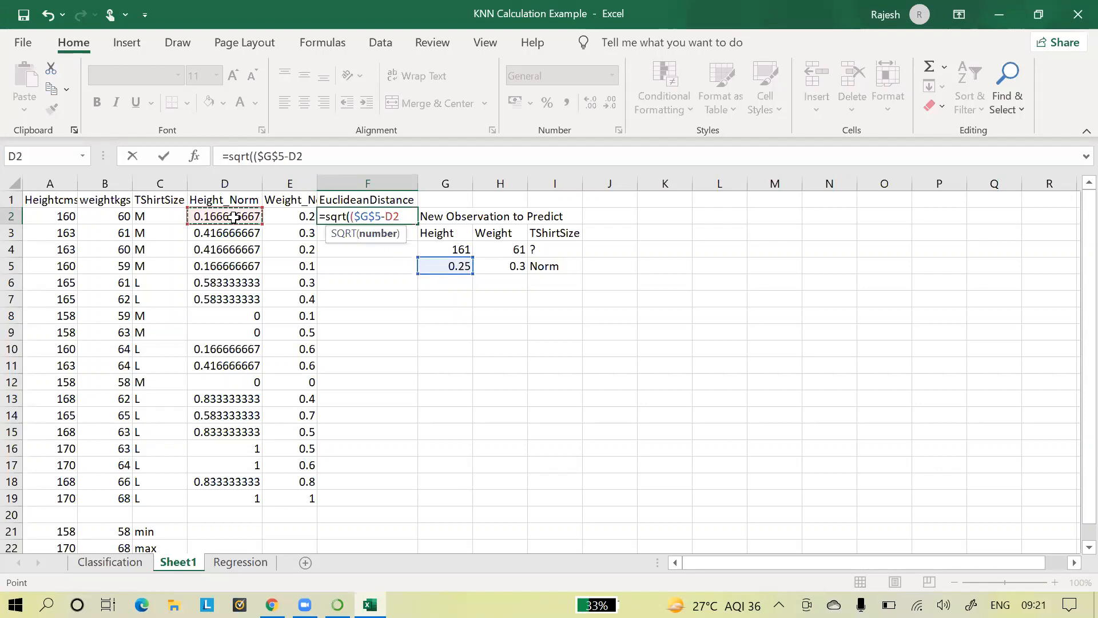
pyautogui.write(')^2')
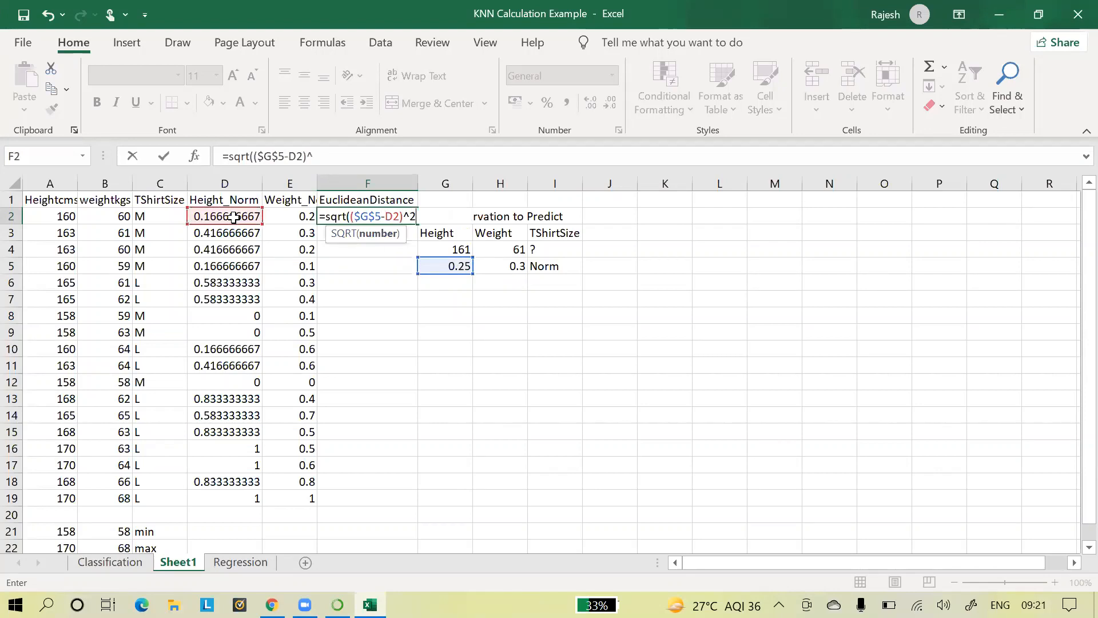
pyautogui.write('+(')
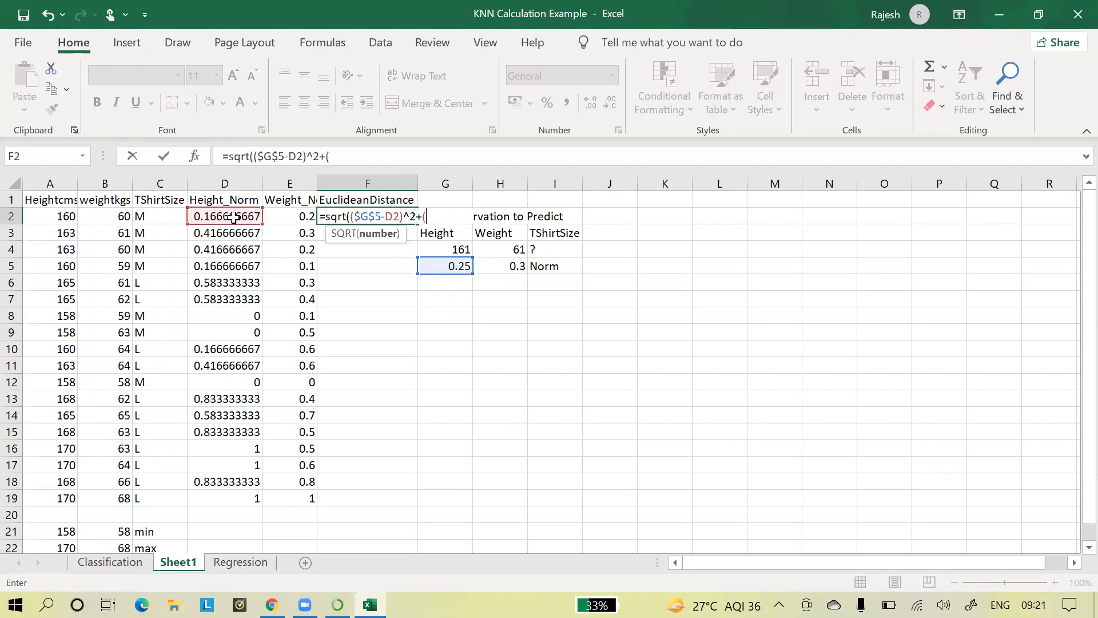
pyautogui.click(509, 269)
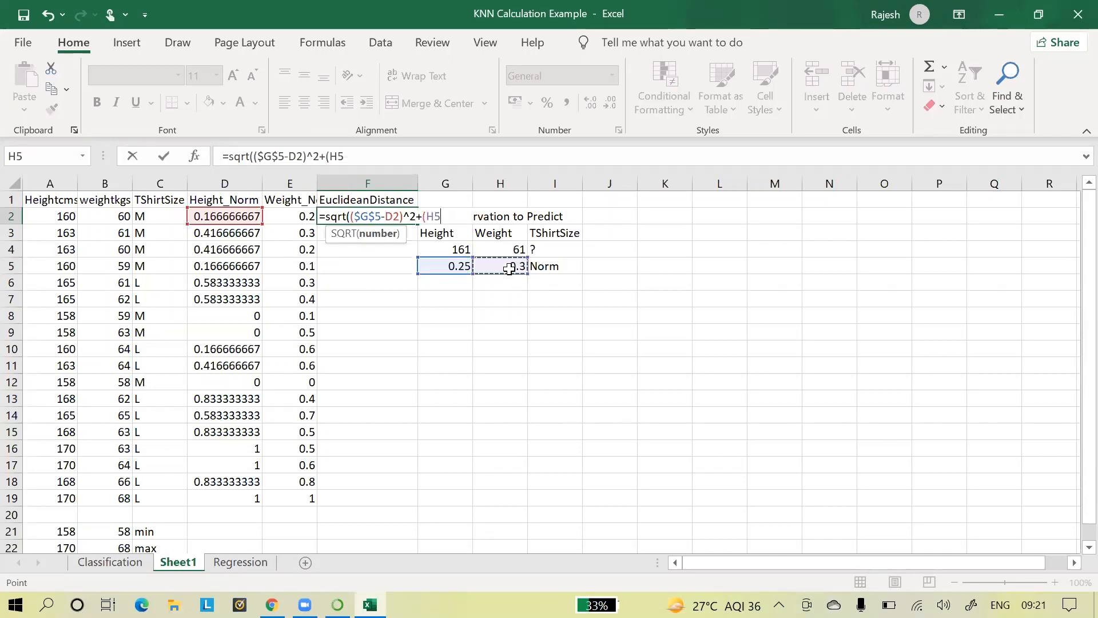
pyautogui.press('F4')
pyautogui.write('-')
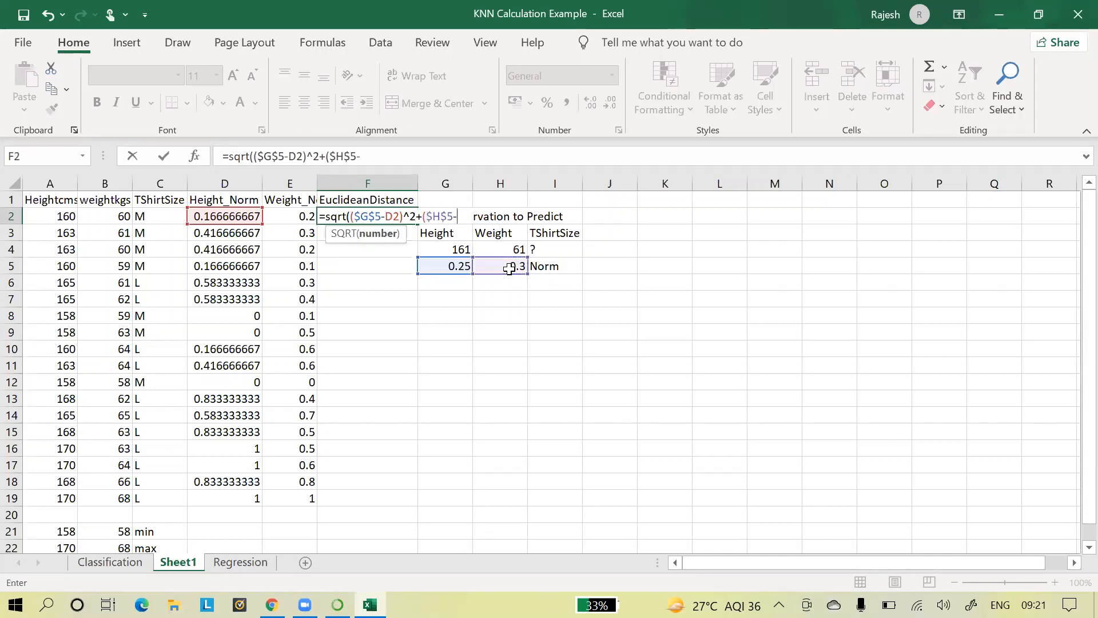
pyautogui.click(297, 217)
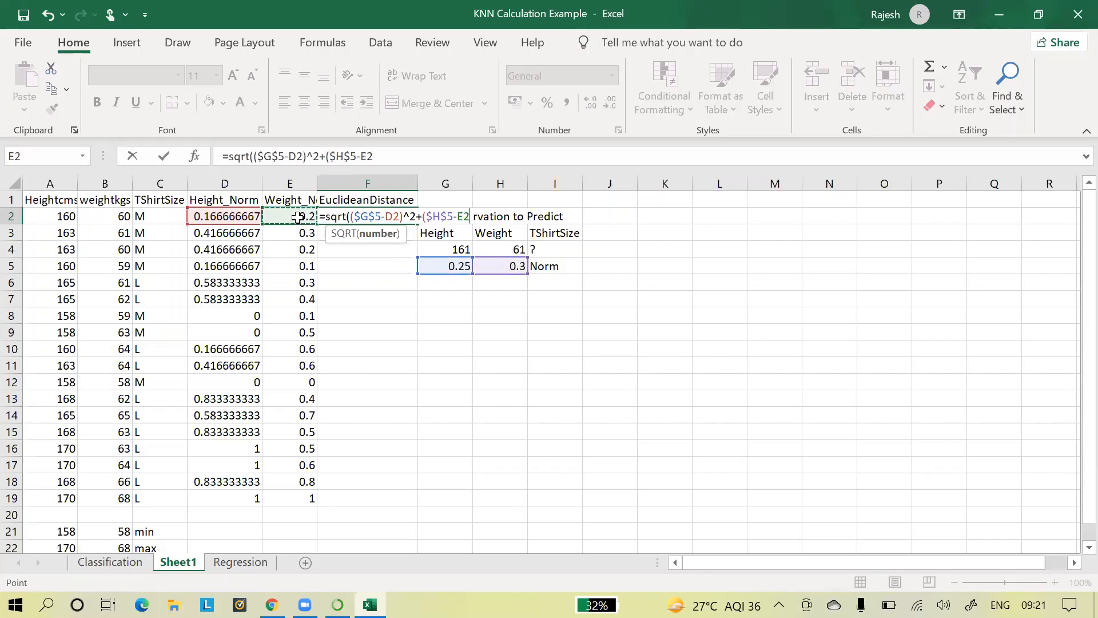
pyautogui.write(')^2)')
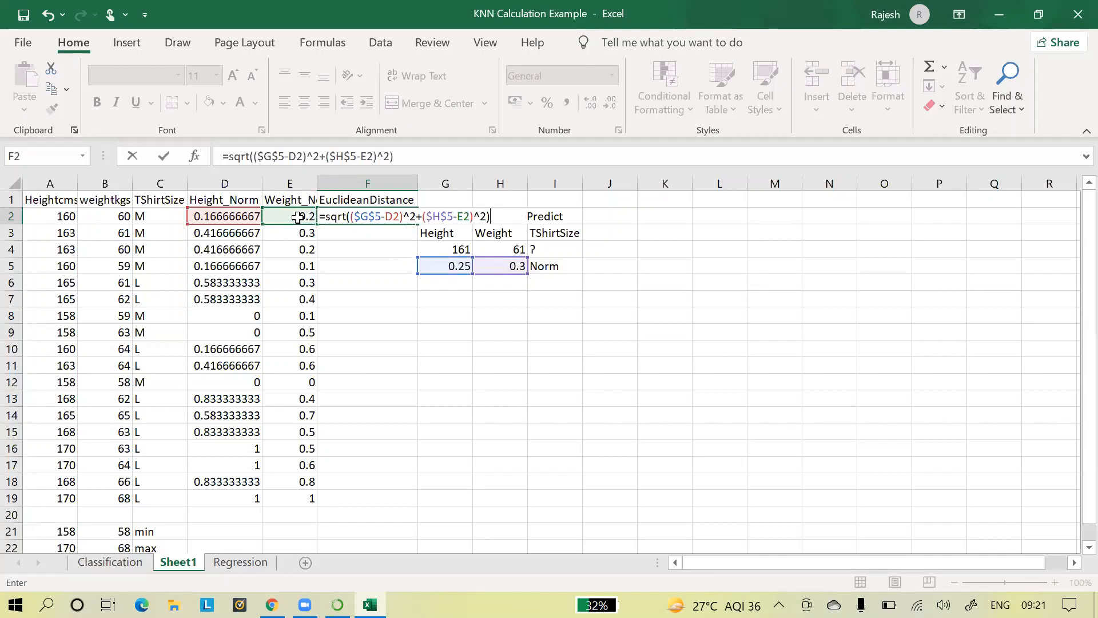
pyautogui.press('Return')
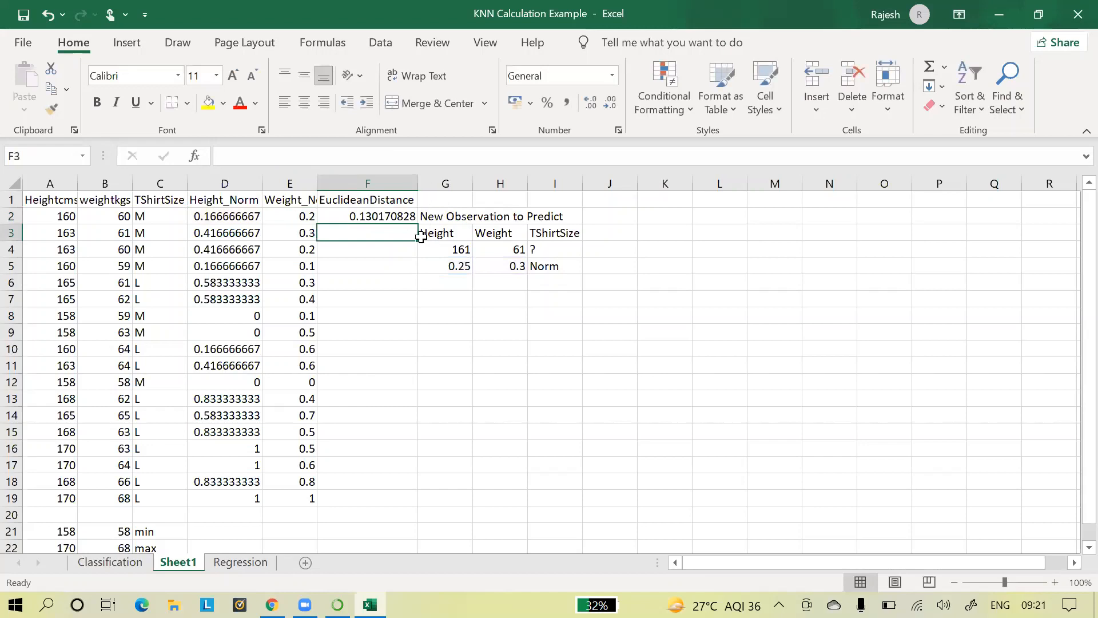
# Step: Fill the Euclidean distance formula from F2 down to F19
pyautogui.click(392, 217)
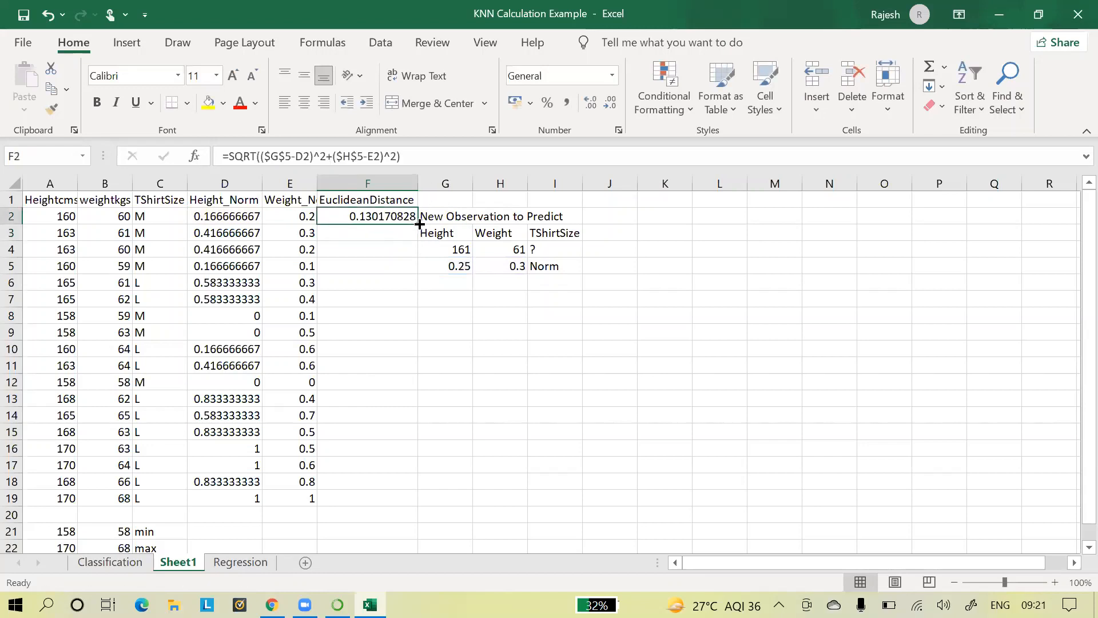
pyautogui.doubleClick(418, 223)
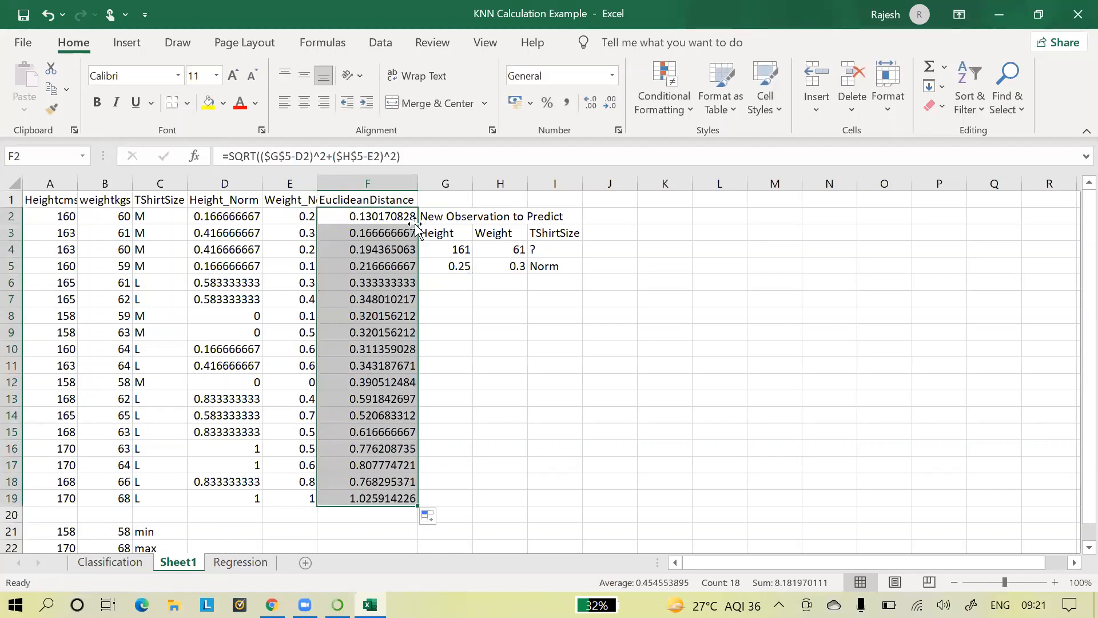
pyautogui.click(526, 375)
# Step: Try to sort the distances in F2:F19 from smallest to largest with the selection expanded, and undo the sort
pyautogui.click(398, 217)
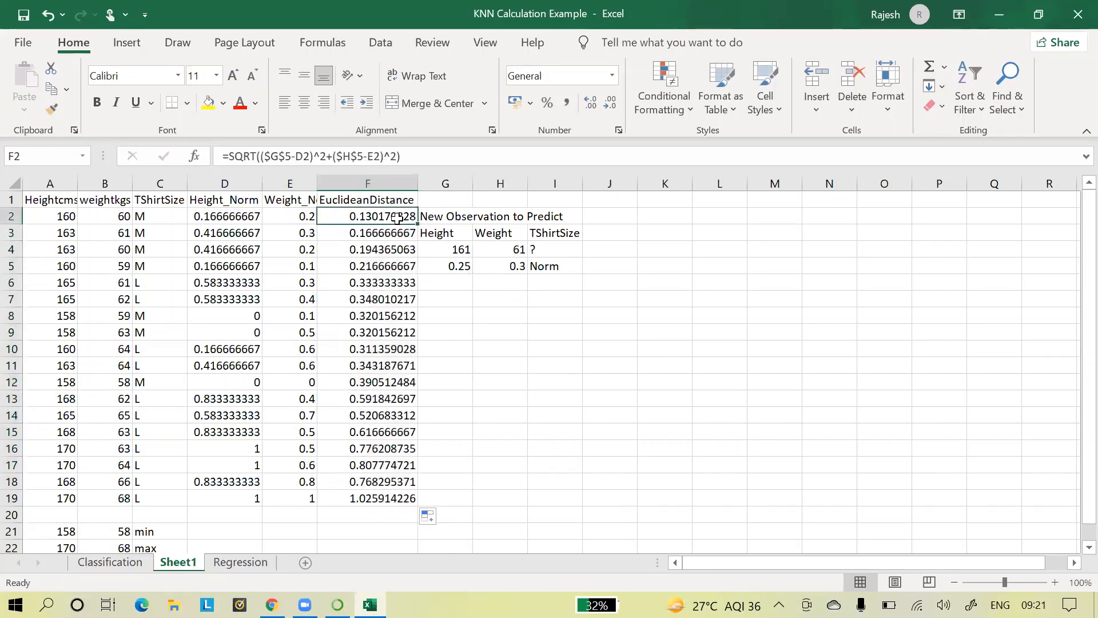
pyautogui.hotkey('ctrl', 'shift', 'Down')
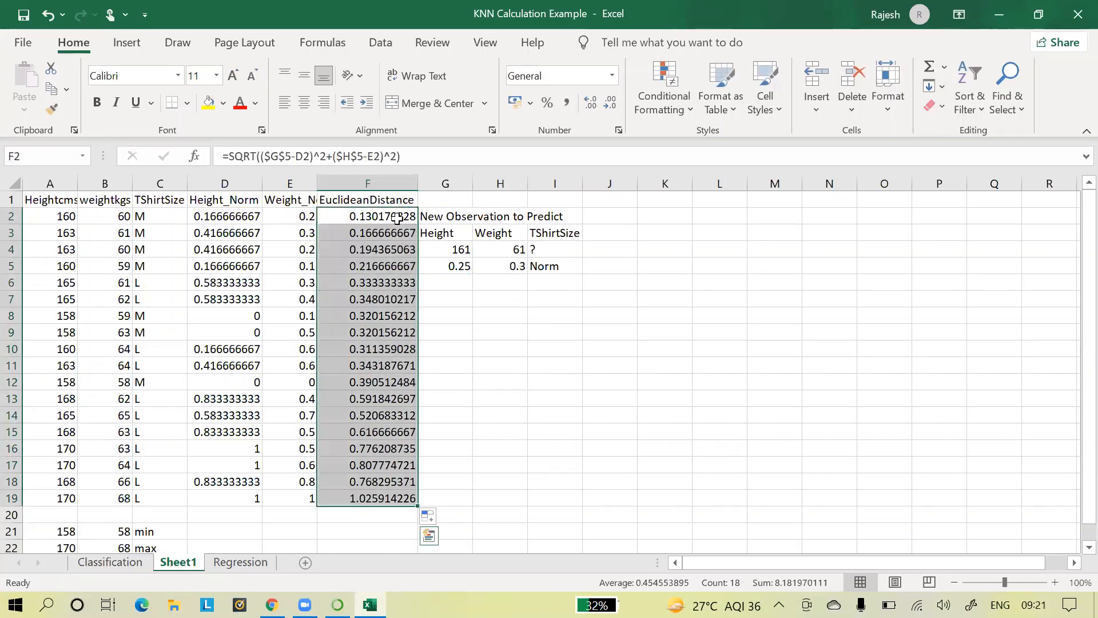
pyautogui.click(977, 109)
pyautogui.click(972, 134)
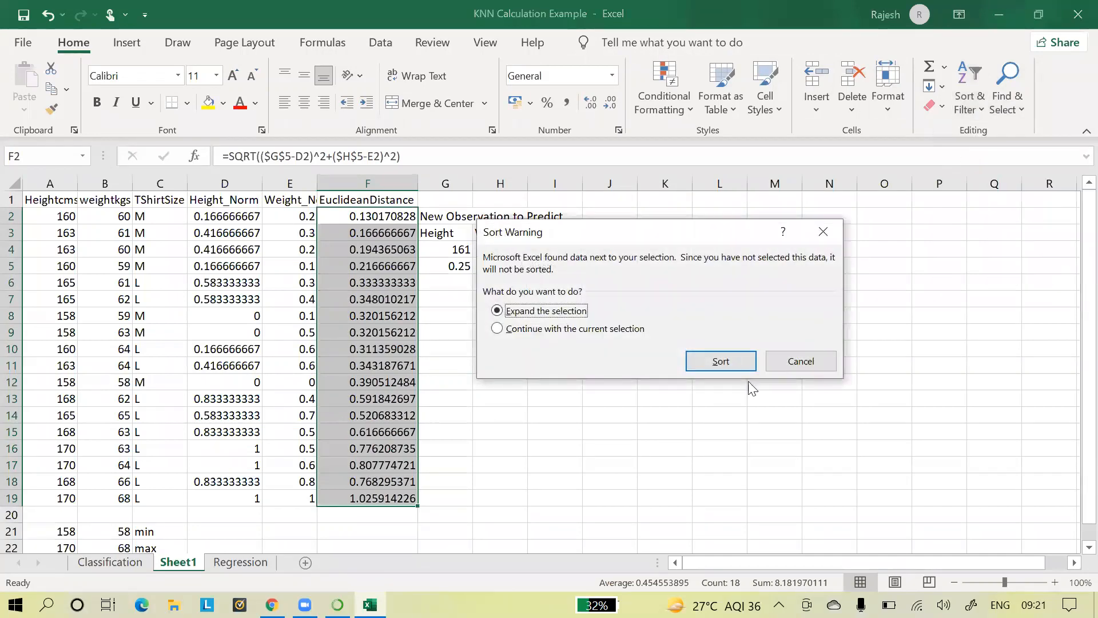
pyautogui.click(721, 361)
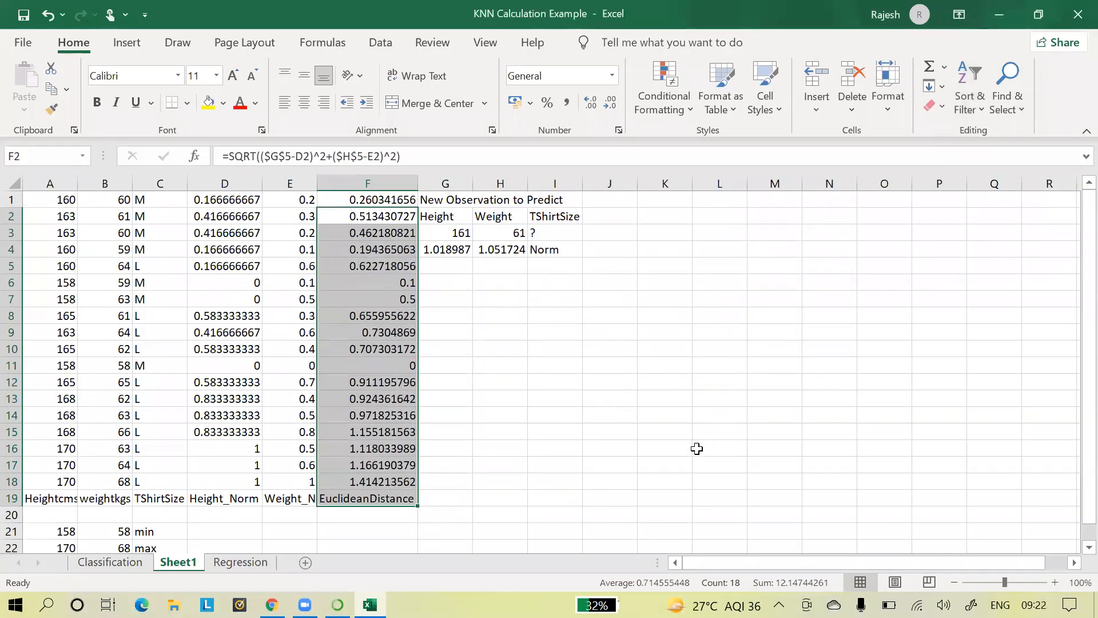
pyautogui.click(696, 447)
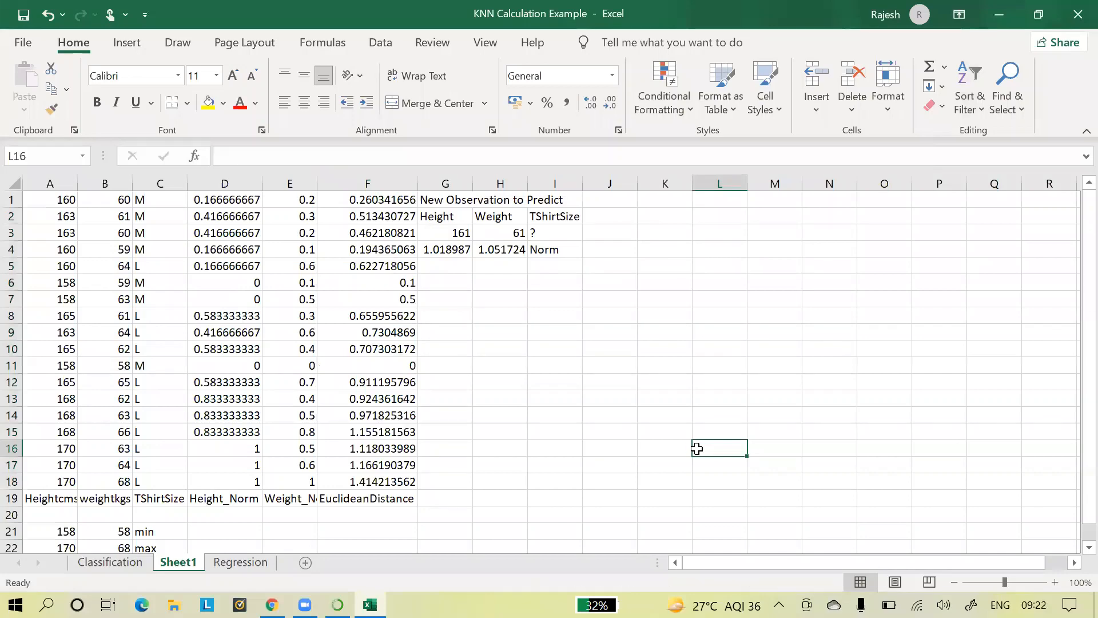
pyautogui.hotkey('ctrl', 'z')
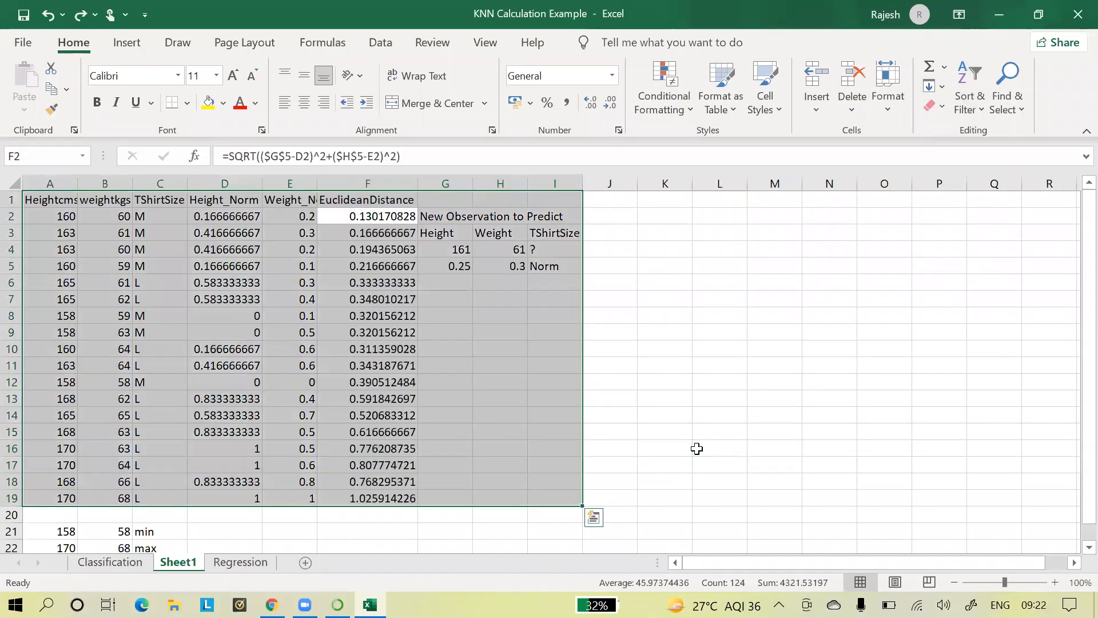
pyautogui.click(719, 465)
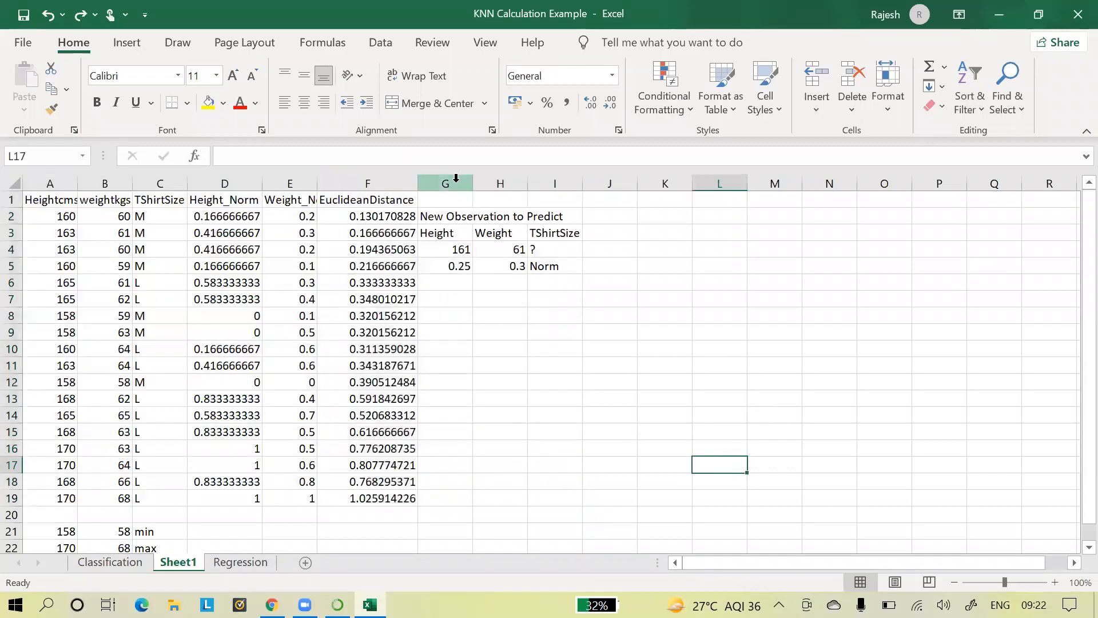
# Step: Insert two blank columns before column G to separate the distances from the new observation block
pyautogui.rightClick(456, 182)
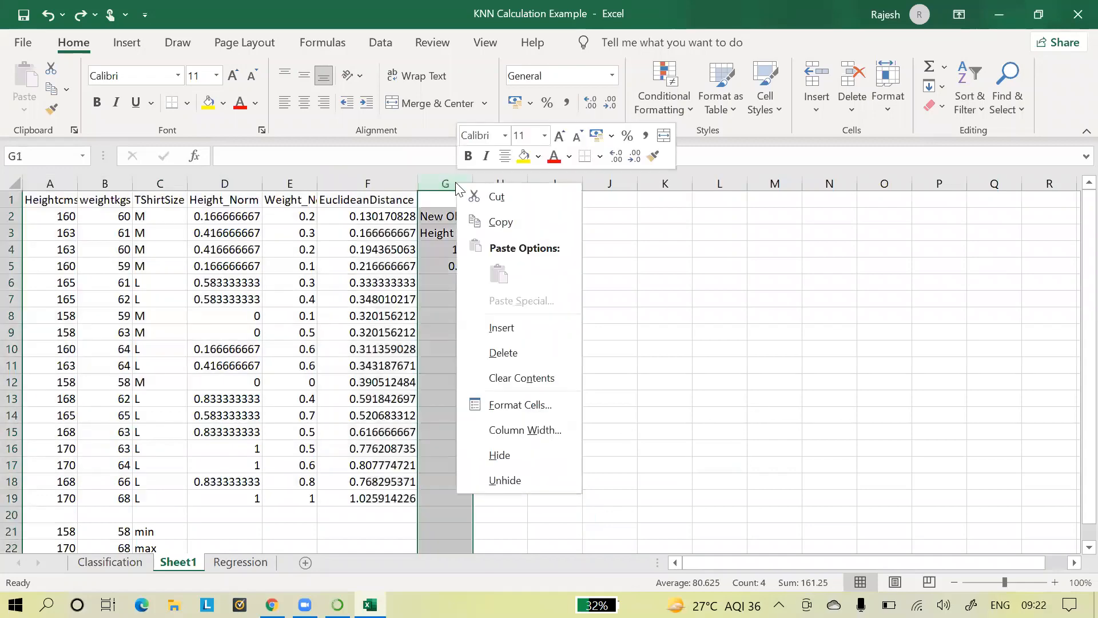
pyautogui.click(523, 329)
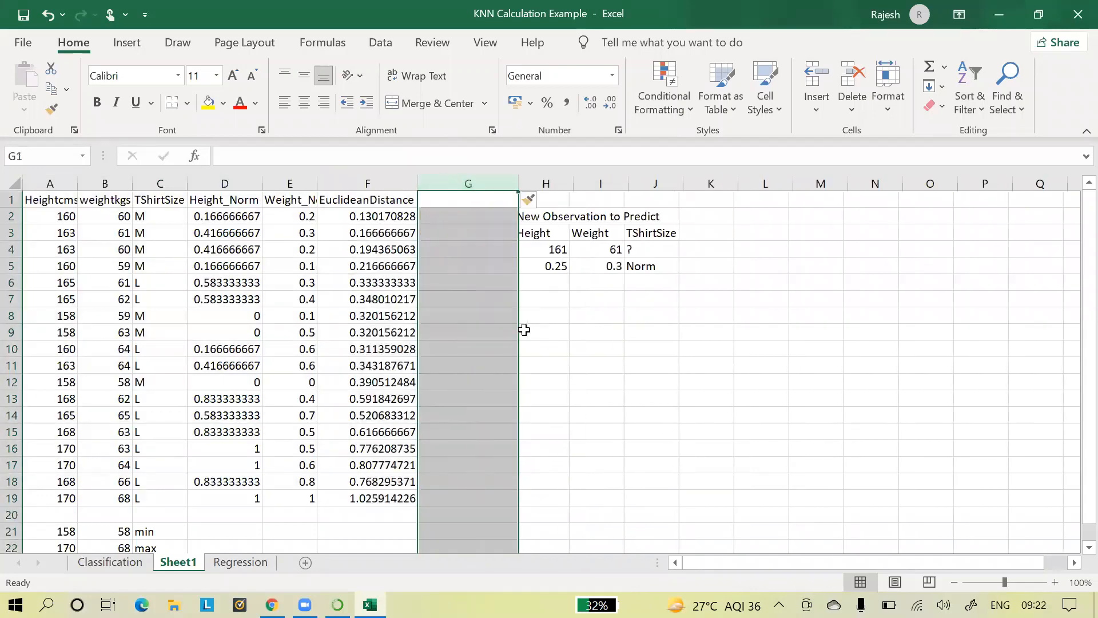
pyautogui.rightClick(468, 183)
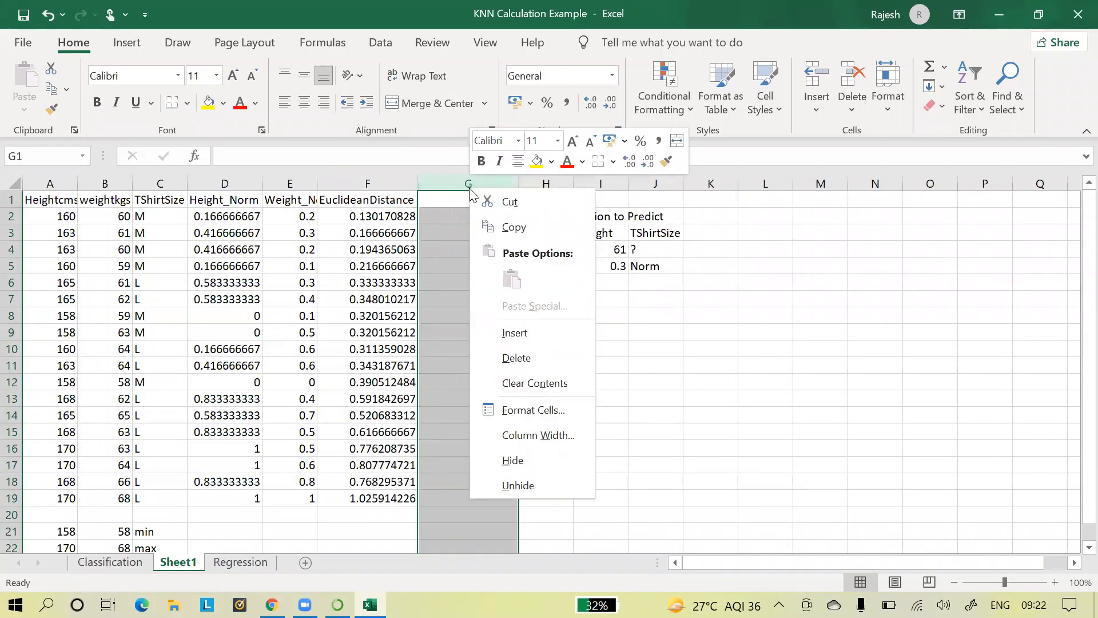
pyautogui.click(534, 328)
pyautogui.click(729, 356)
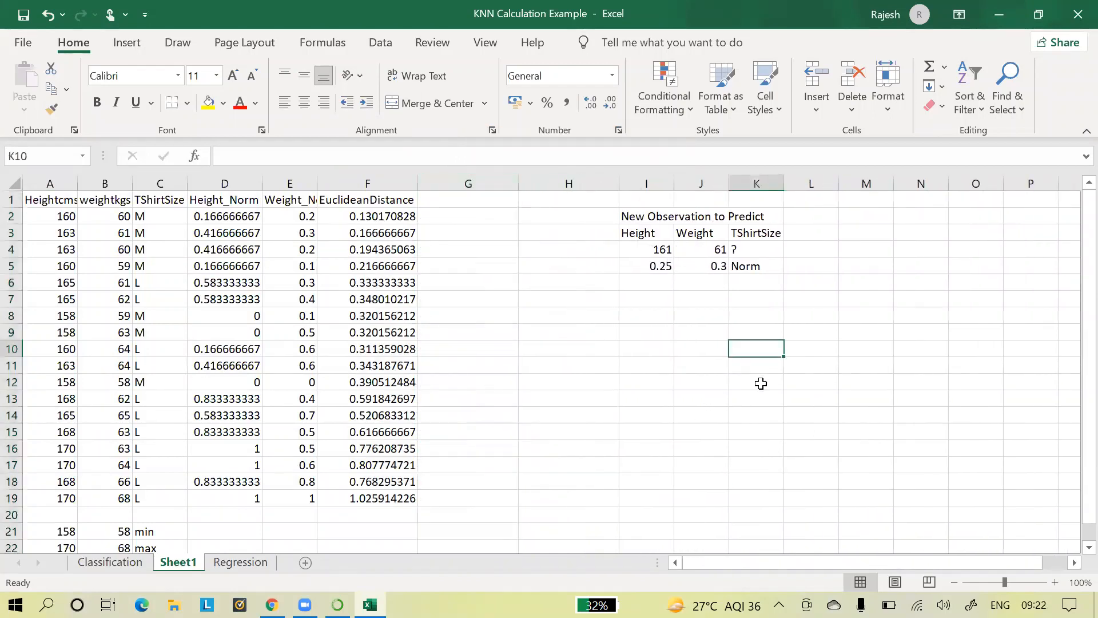
# Step: Sort the Euclidean distances in F2:F19 from smallest to largest, expanding the selection to the neighbouring columns
pyautogui.click(388, 214)
pyautogui.moveTo(389, 213); pyautogui.dragTo(392, 499)
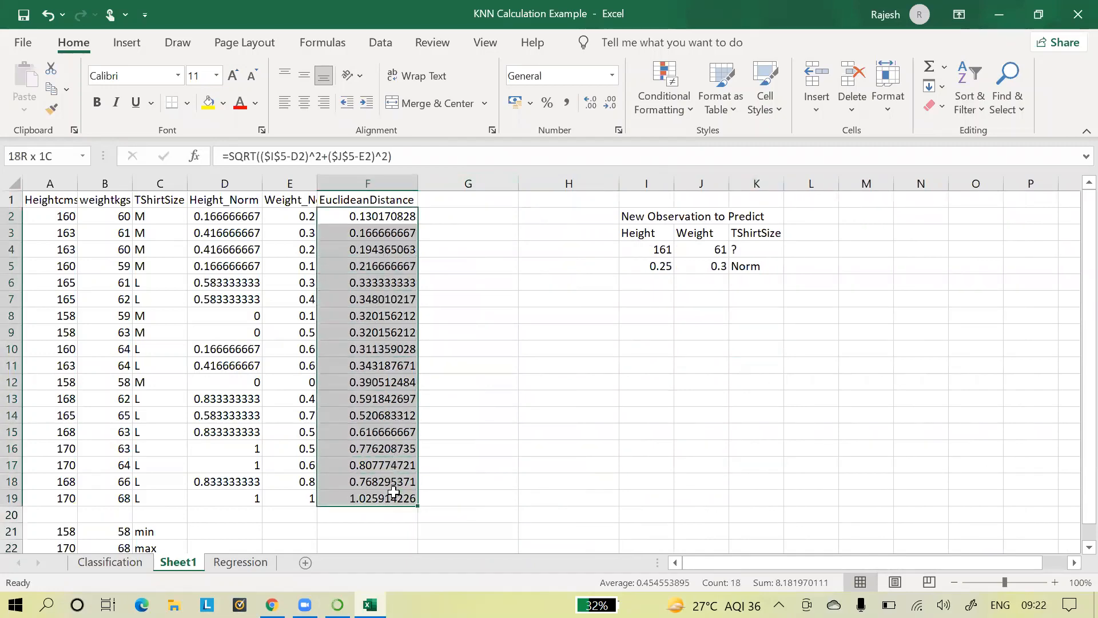
pyautogui.click(962, 100)
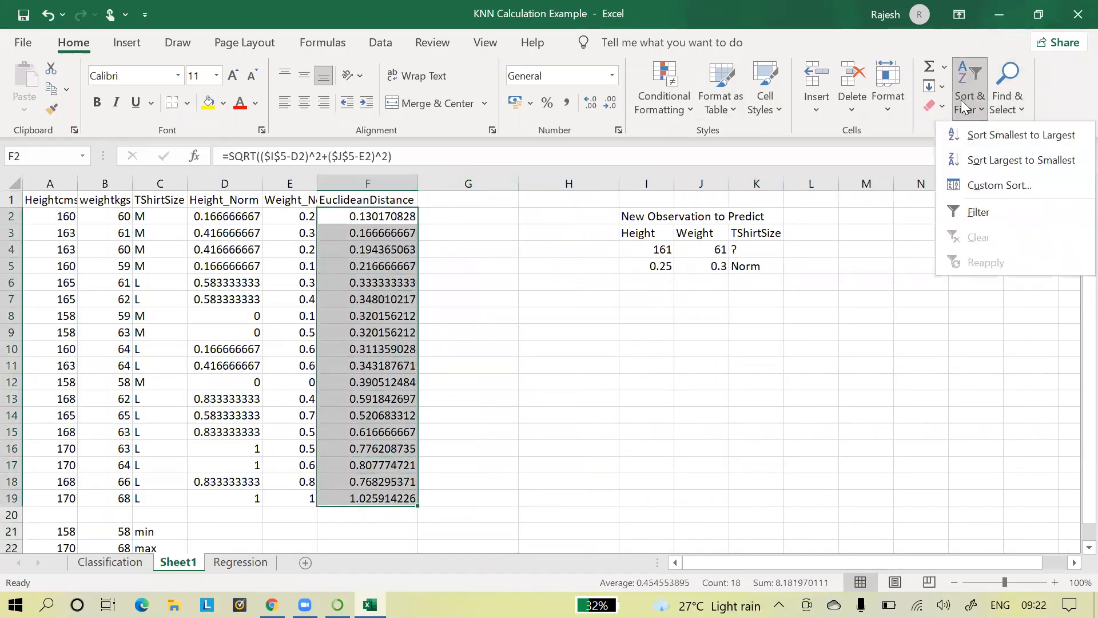
pyautogui.click(976, 136)
pyautogui.click(719, 360)
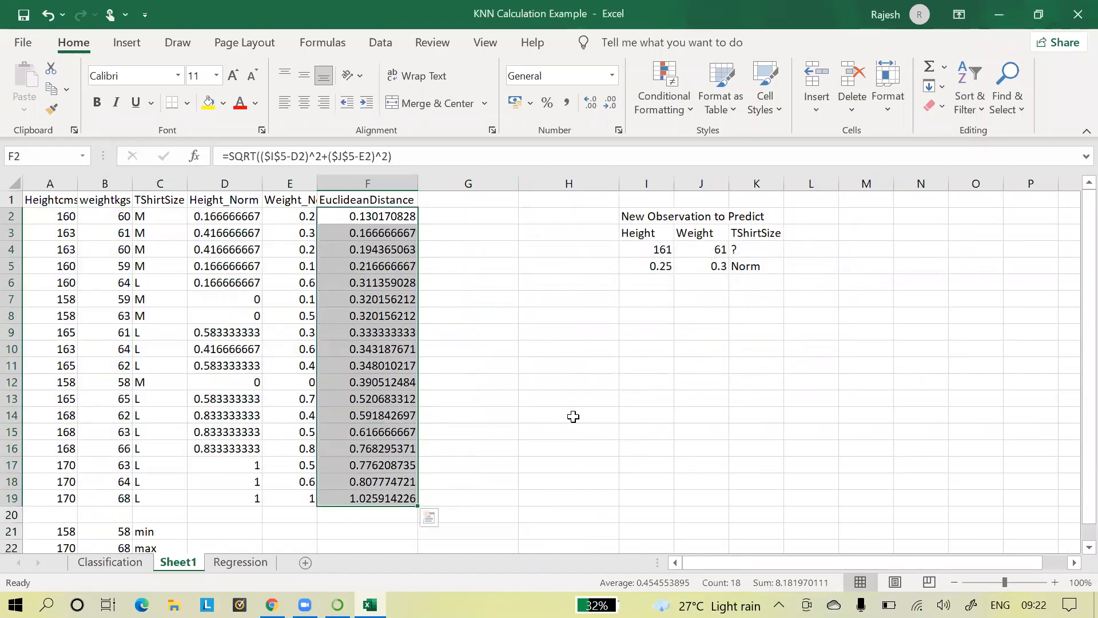
pyautogui.click(542, 377)
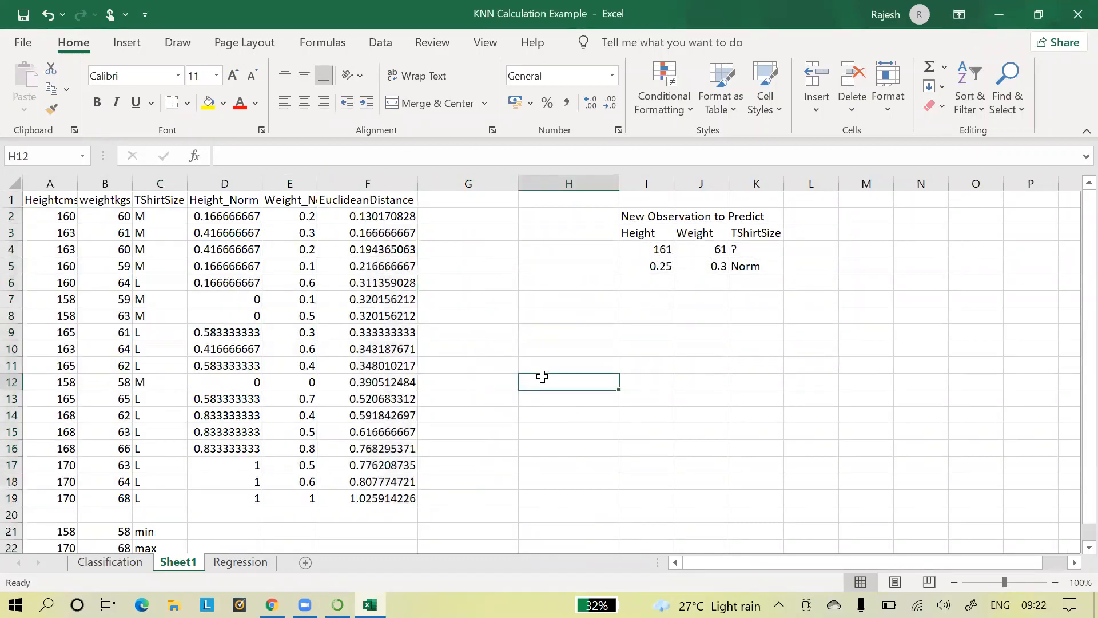
# Step: Enter k=3 in I6, check the three nearest distances in F2:F4, and record M as its class in J6
pyautogui.click(633, 284)
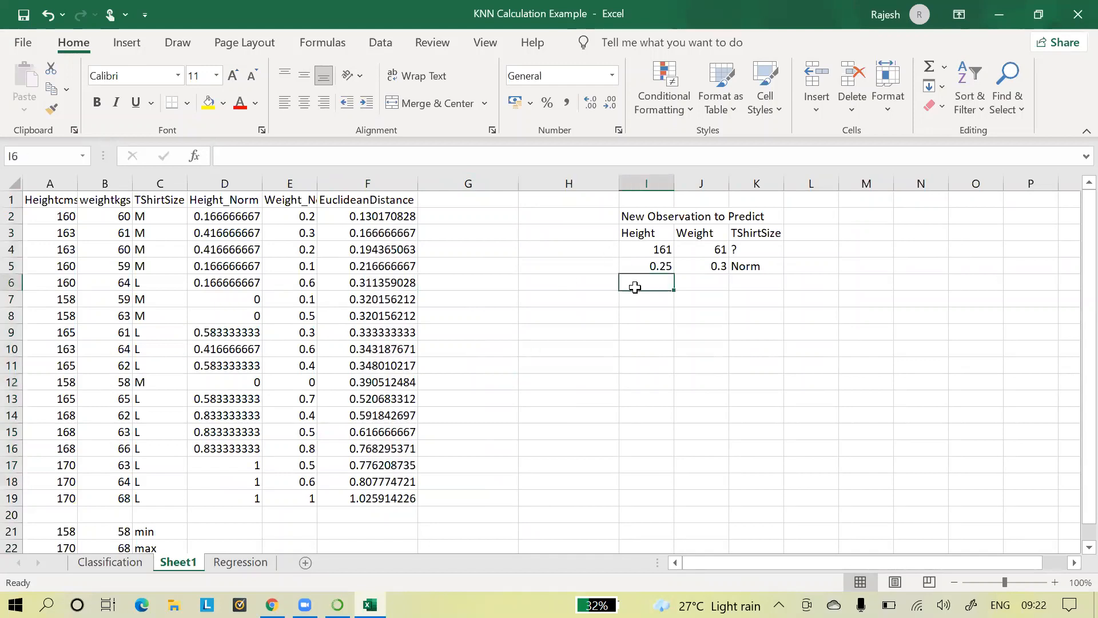
pyautogui.write('k=3')
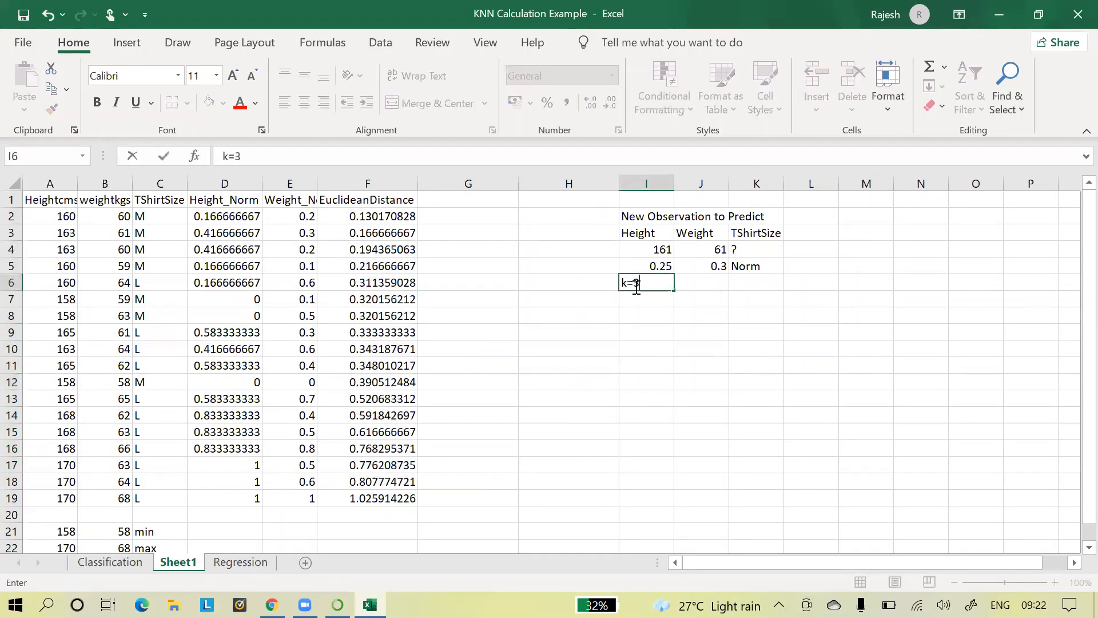
pyautogui.click(688, 286)
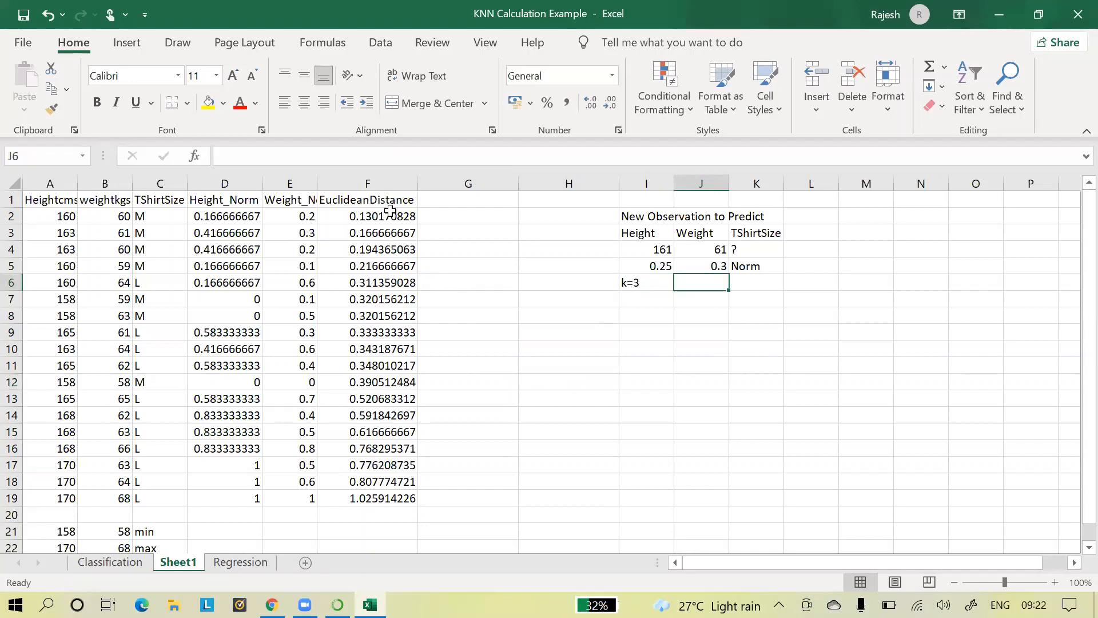
pyautogui.moveTo(390, 211); pyautogui.dragTo(390, 246)
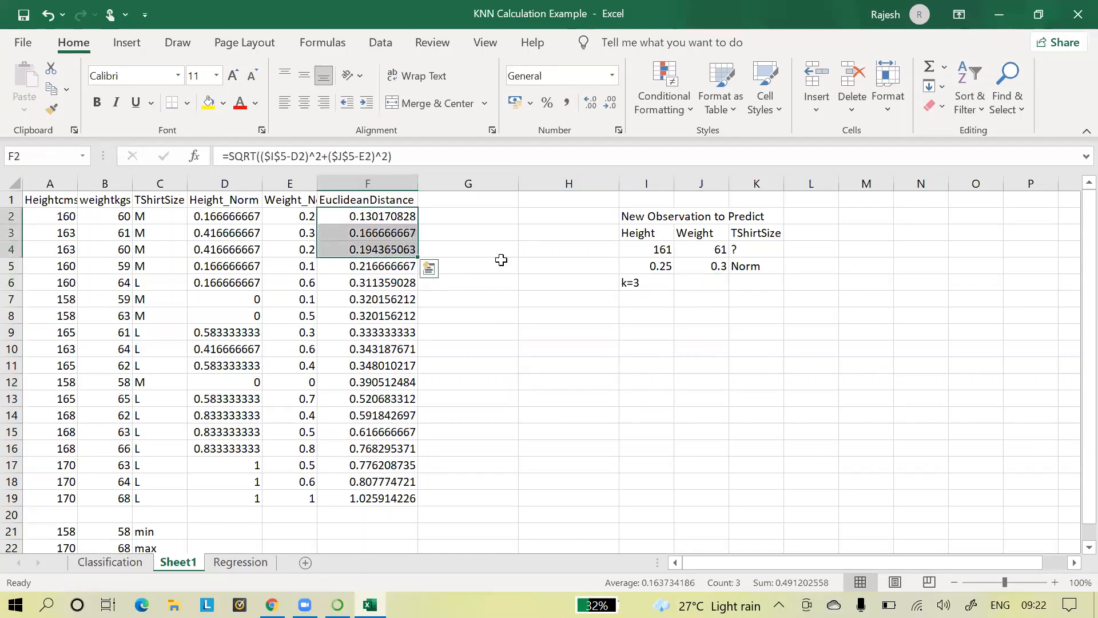
pyautogui.click(700, 288)
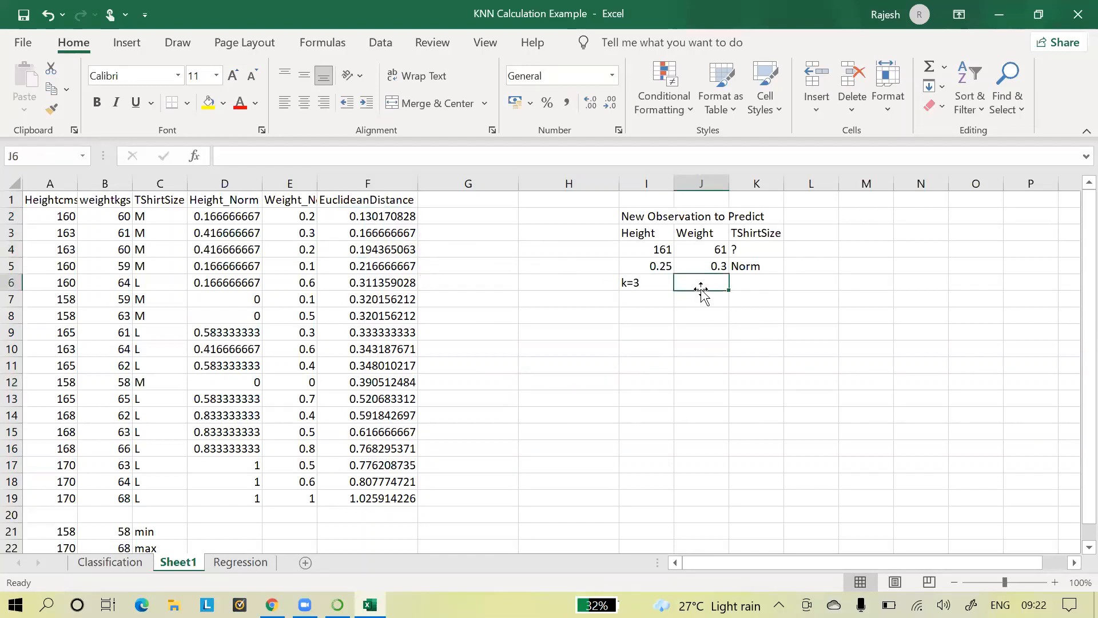
pyautogui.write('M')
pyautogui.press('Return')
# Step: Enter K=5 in I7, check the five nearest T-shirt sizes in C2:C6, and record M in J7
pyautogui.click(653, 296)
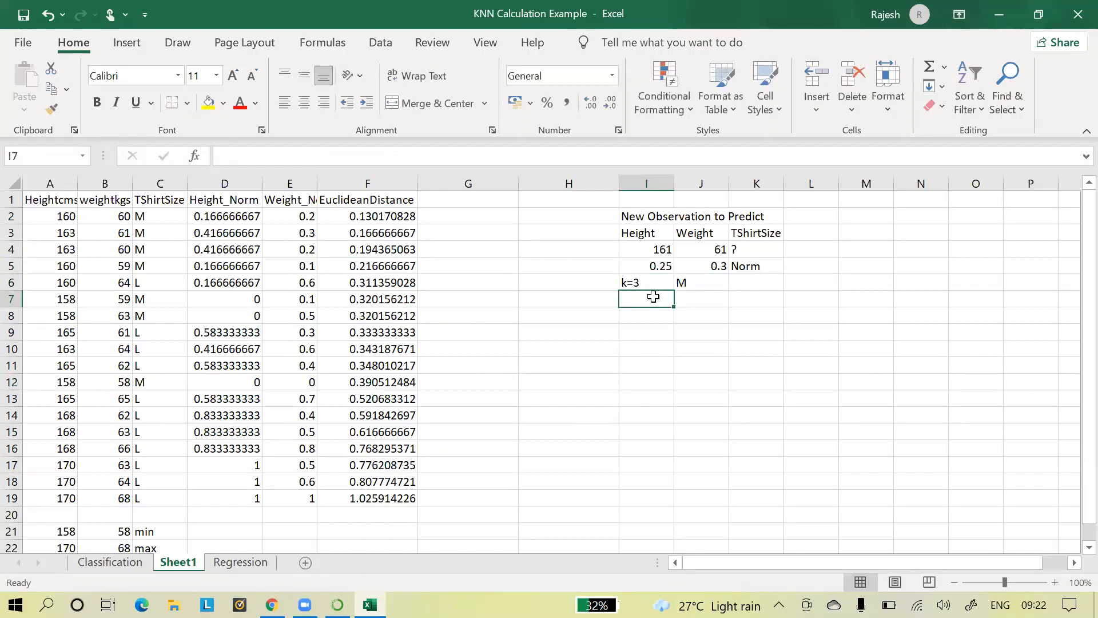
pyautogui.write('K=5')
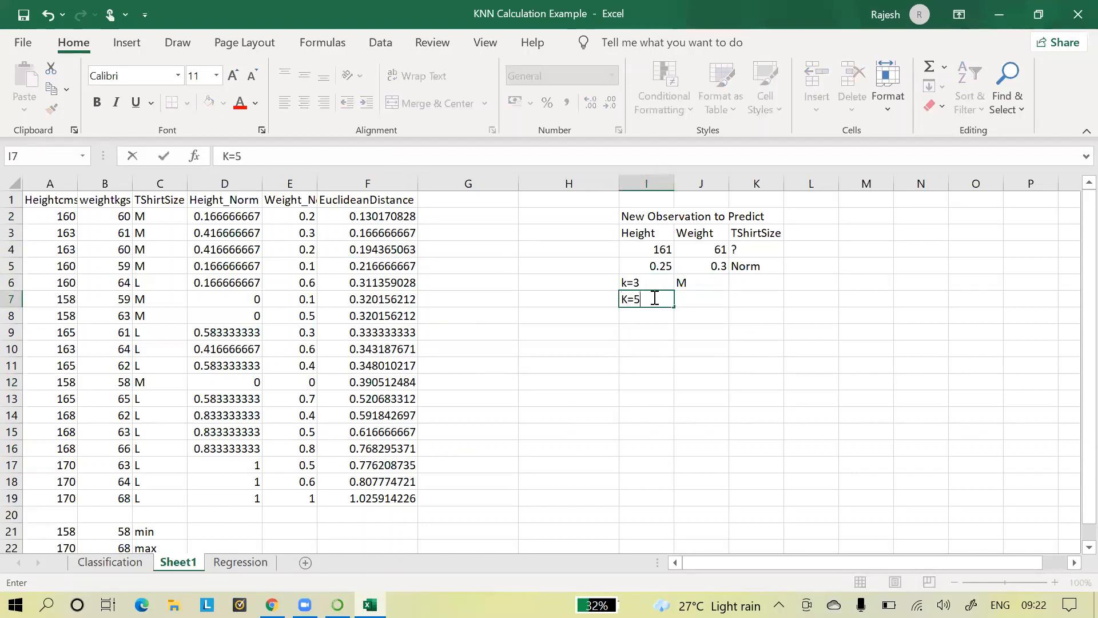
pyautogui.click(716, 366)
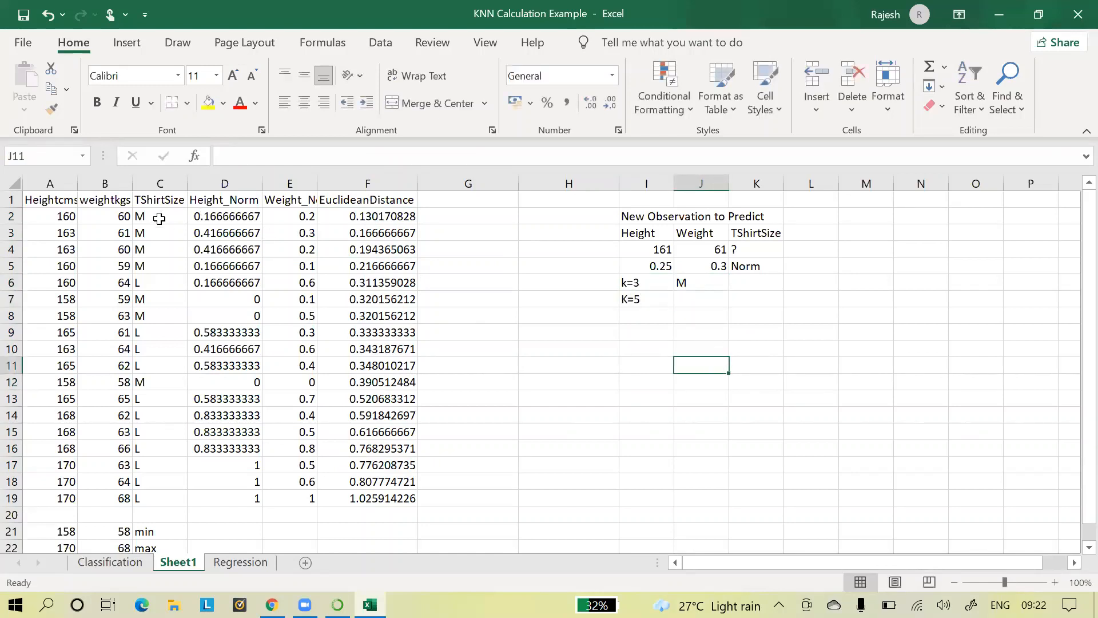
pyautogui.moveTo(157, 216); pyautogui.dragTo(151, 285)
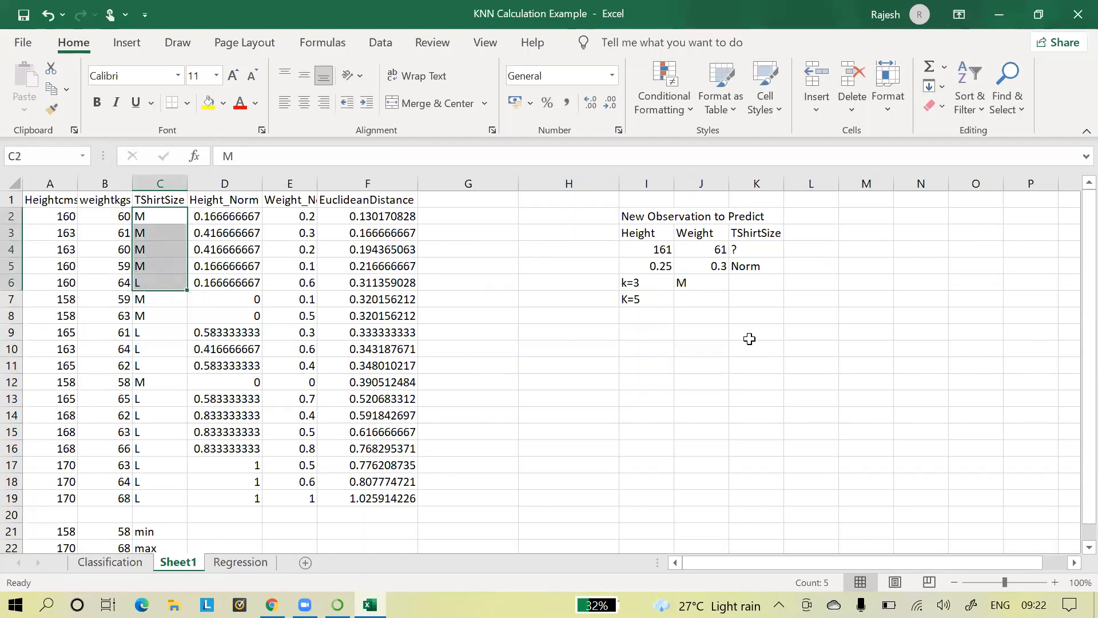
pyautogui.click(710, 302)
pyautogui.write('M')
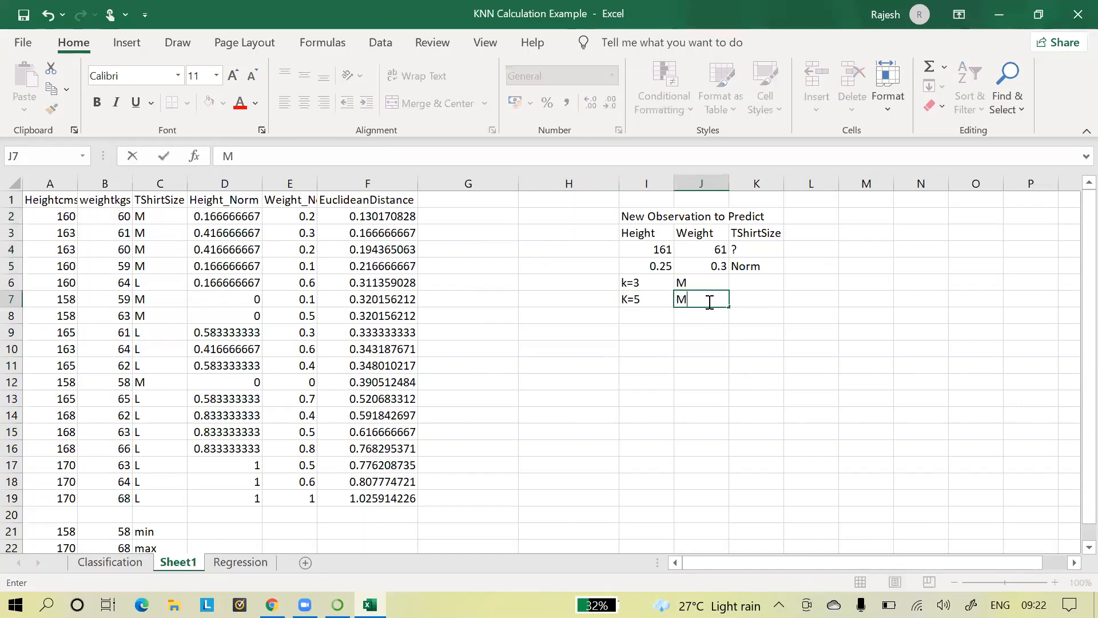
pyautogui.press('BackSpace')
pyautogui.write('M')
# Step: Label both results by entering Predicted class in K6 and K7
pyautogui.click(753, 286)
pyautogui.write('Pred')
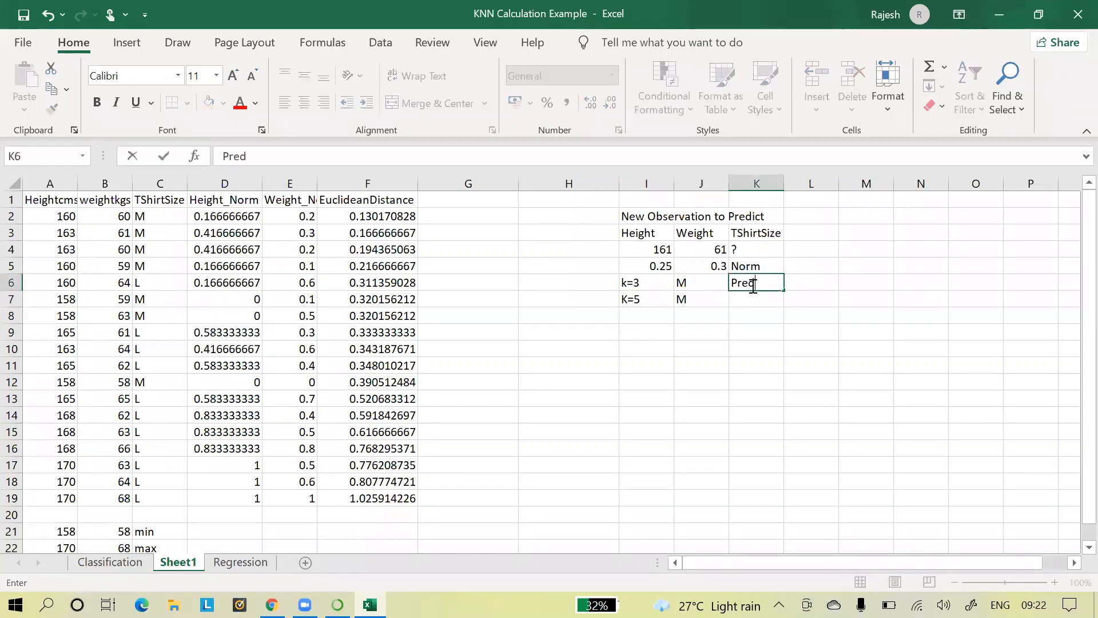
pyautogui.write('icted class')
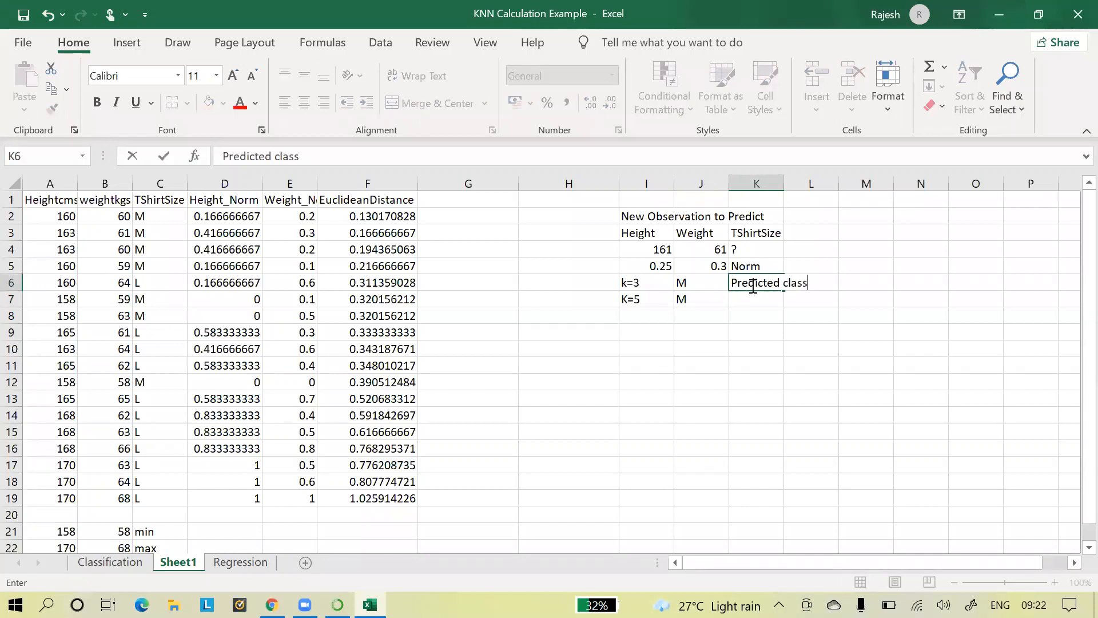
pyautogui.click(747, 299)
pyautogui.write('Predicted ')
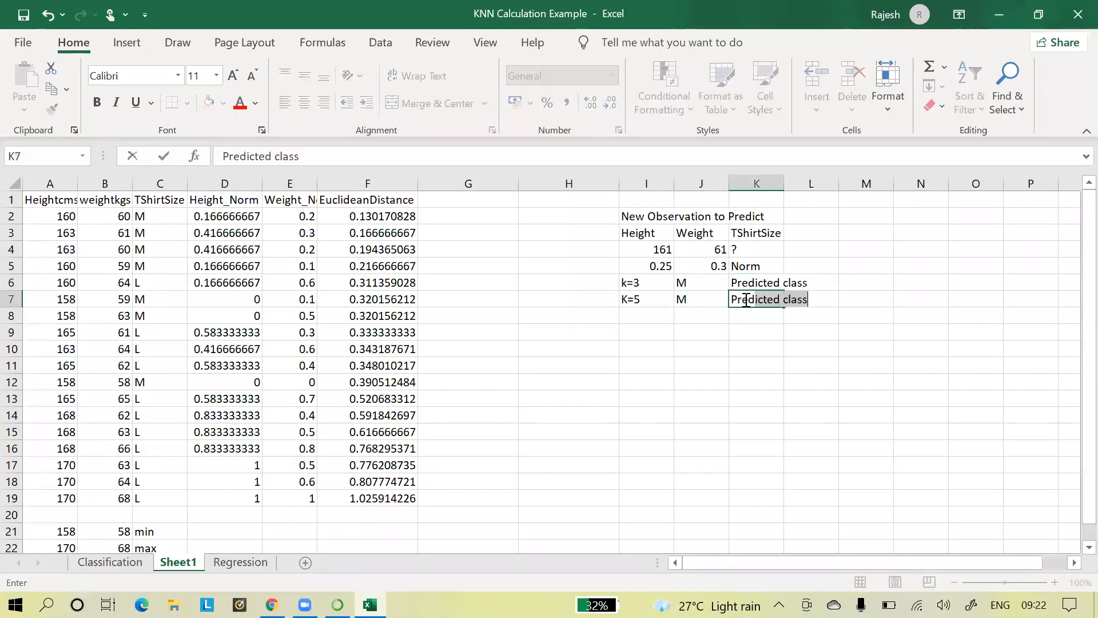
pyautogui.write('class')
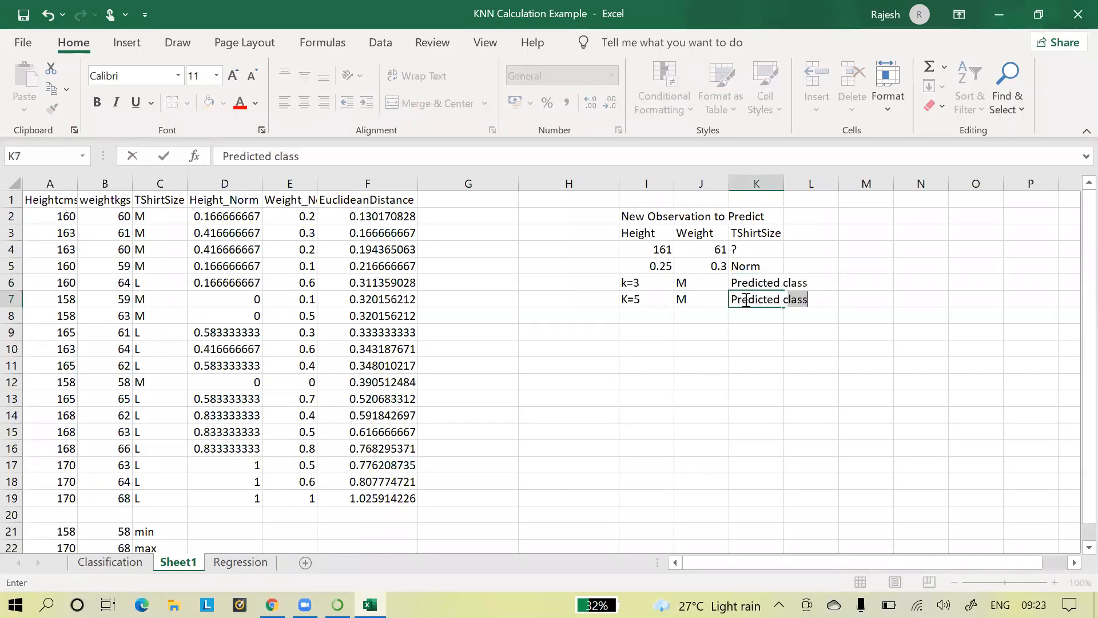
pyautogui.click(646, 399)
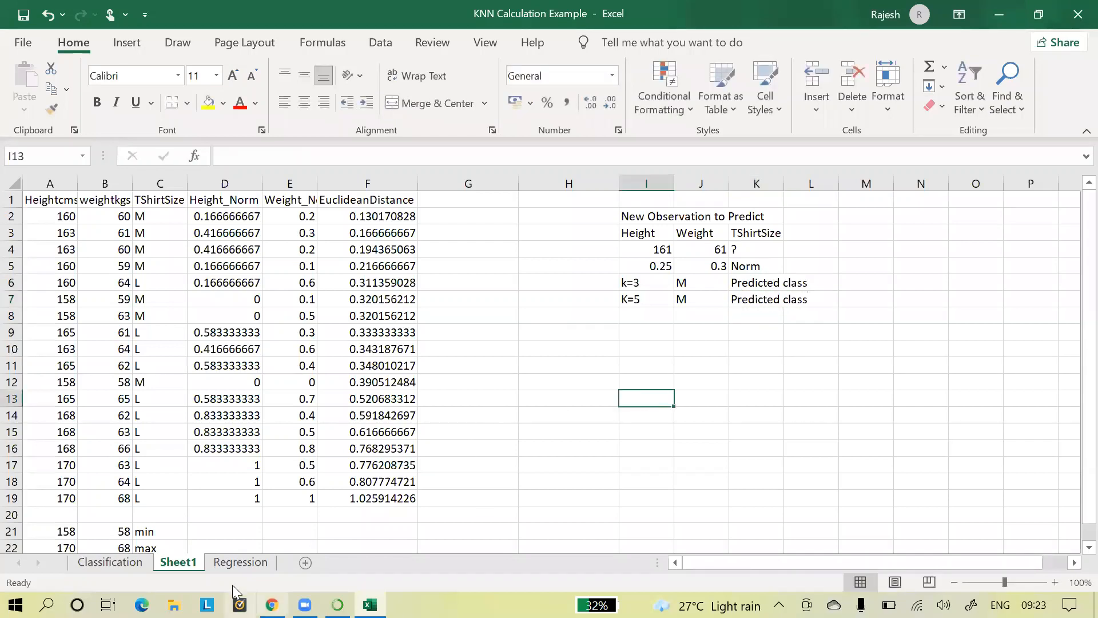
# Step: Rename Sheet1 as Class_norm and compare it with the Classification sheet
pyautogui.write('C')
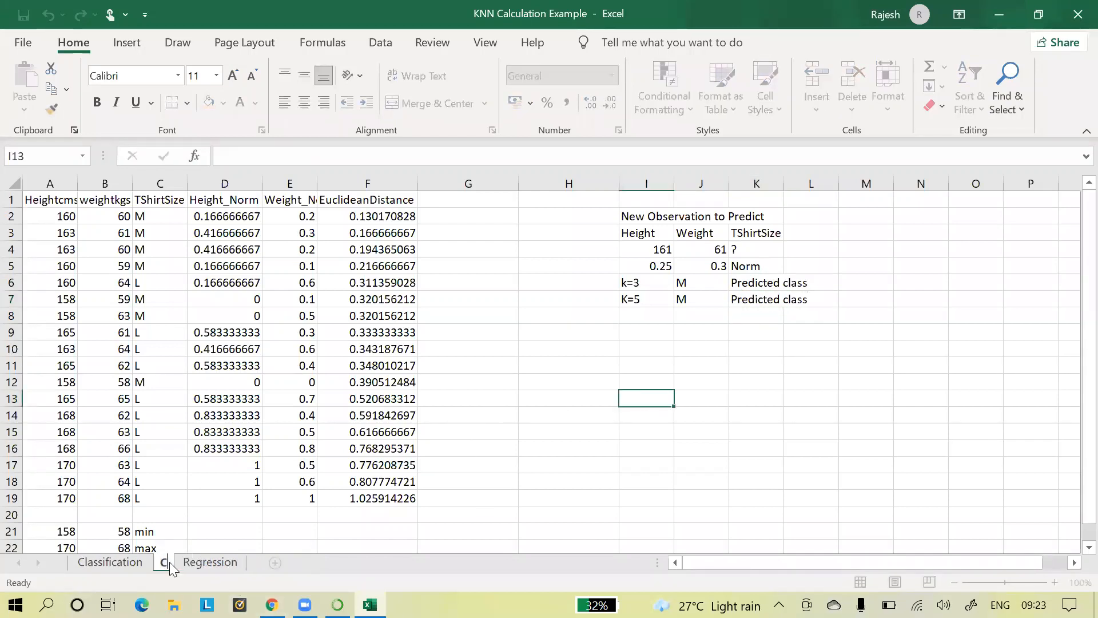
pyautogui.write('lass_norm')
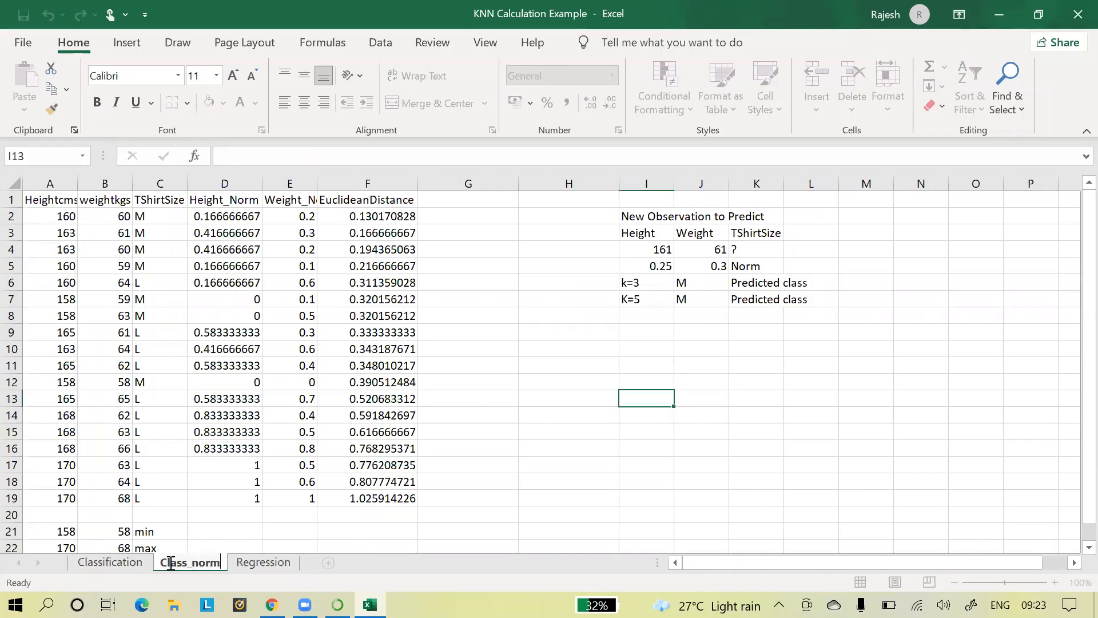
pyautogui.press('Return')
pyautogui.click(467, 515)
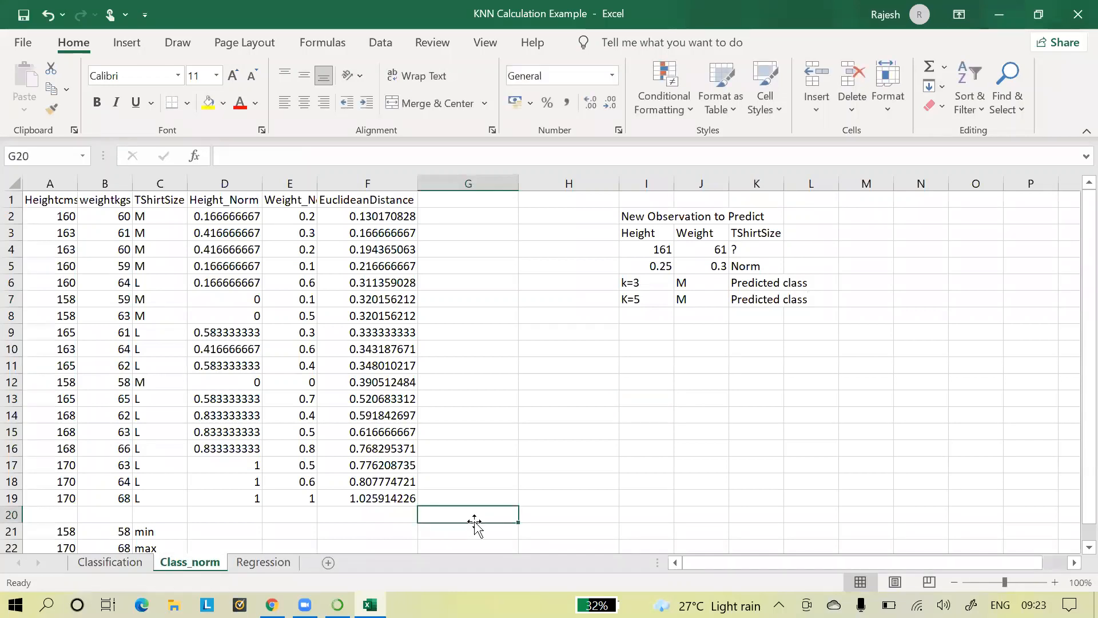
pyautogui.click(123, 565)
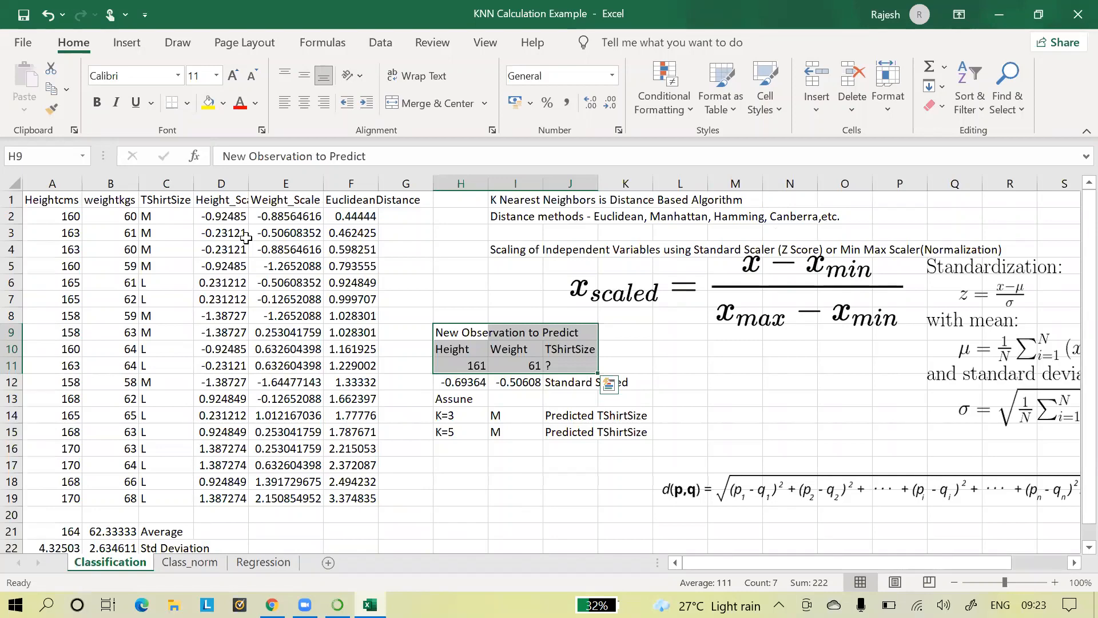
pyautogui.click(209, 561)
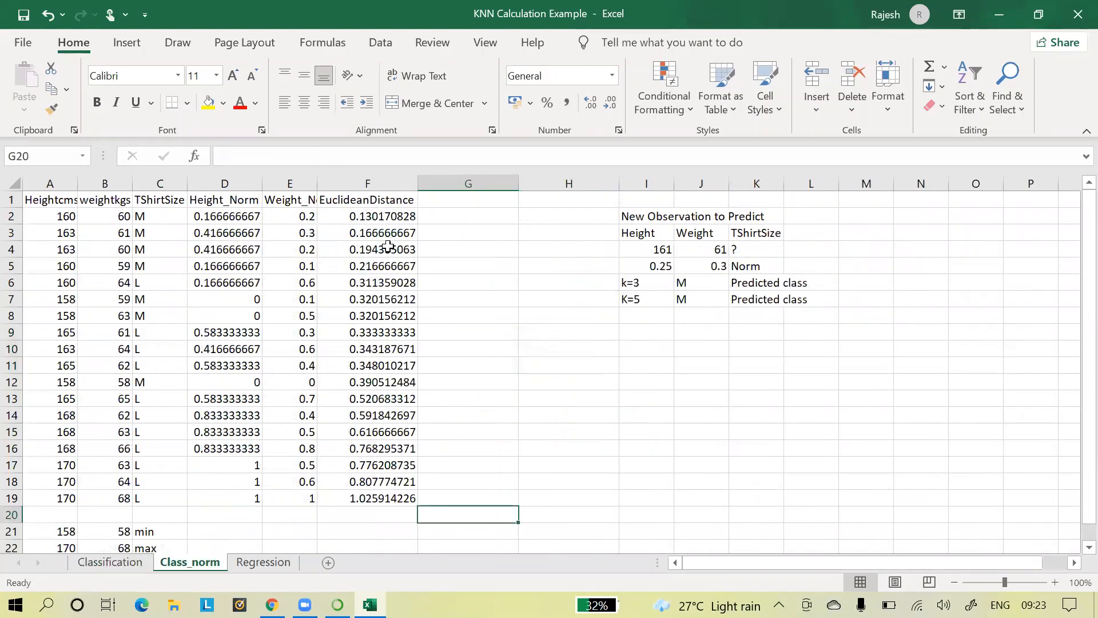
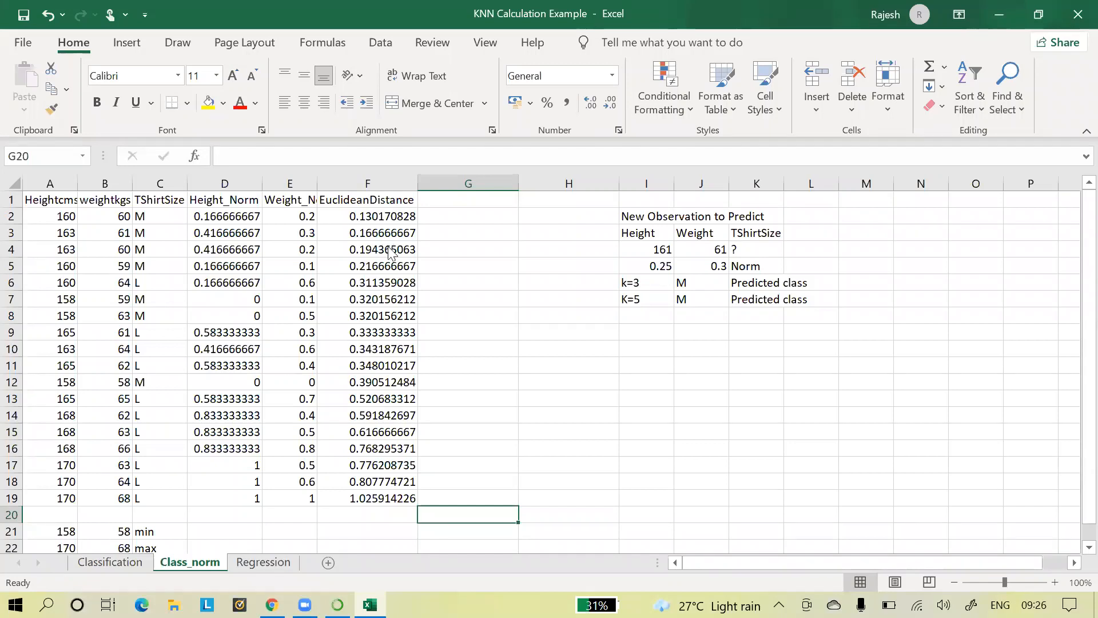
# Step: Switch from the workbook to the Jupyter notebook in Chrome and rename it Multinomial Data PCA Naive Bayes KNN
pyautogui.click(999, 14)
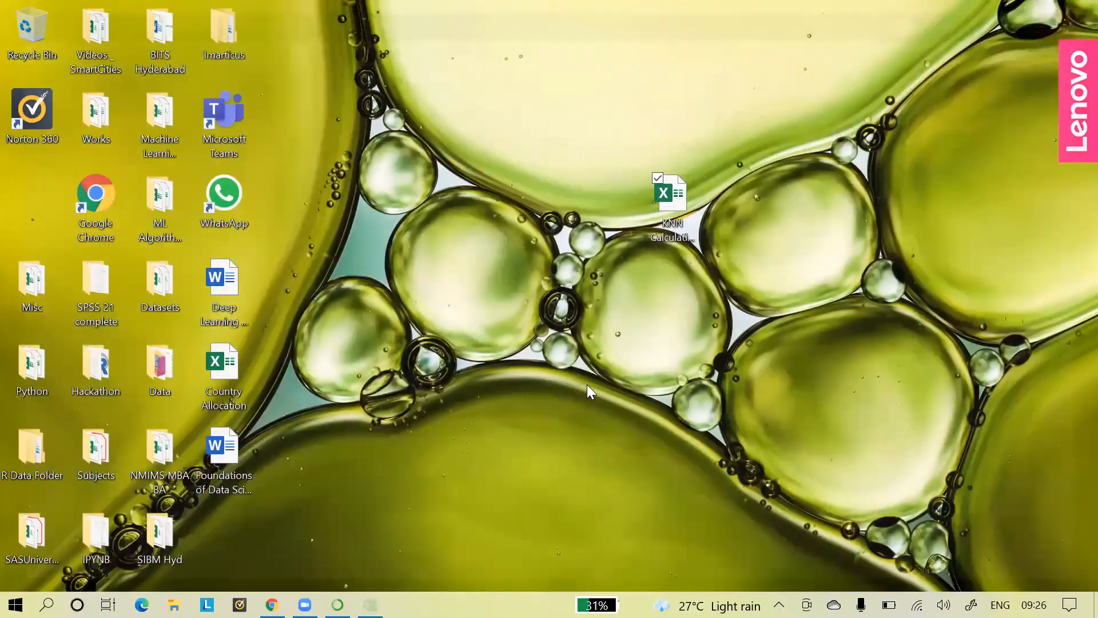
pyautogui.click(272, 605)
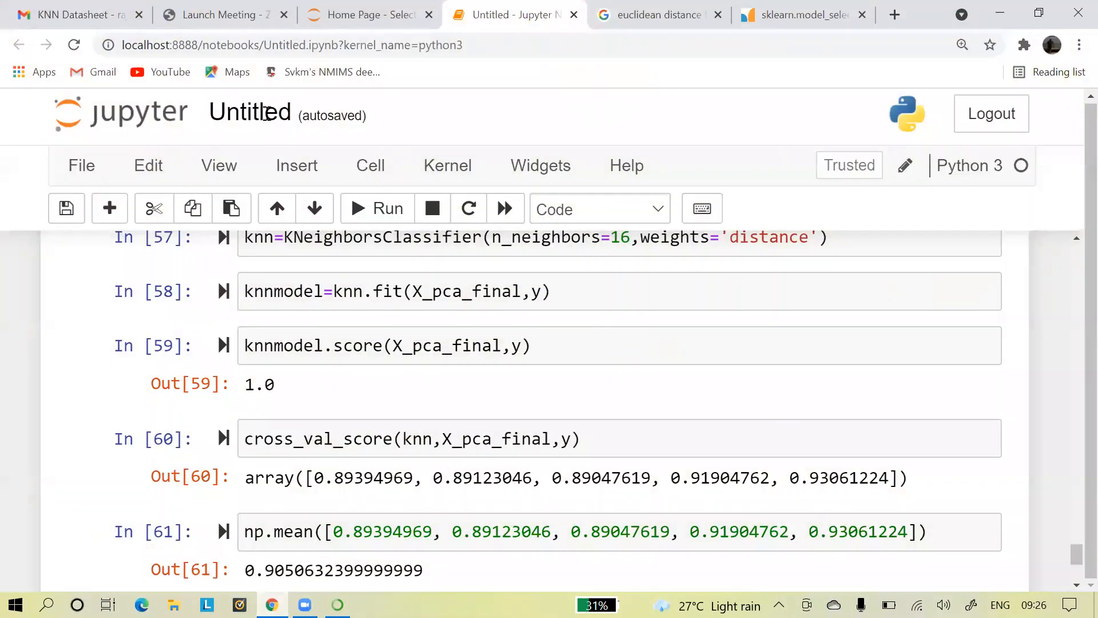
pyautogui.click(266, 113)
pyautogui.press('BackSpace')
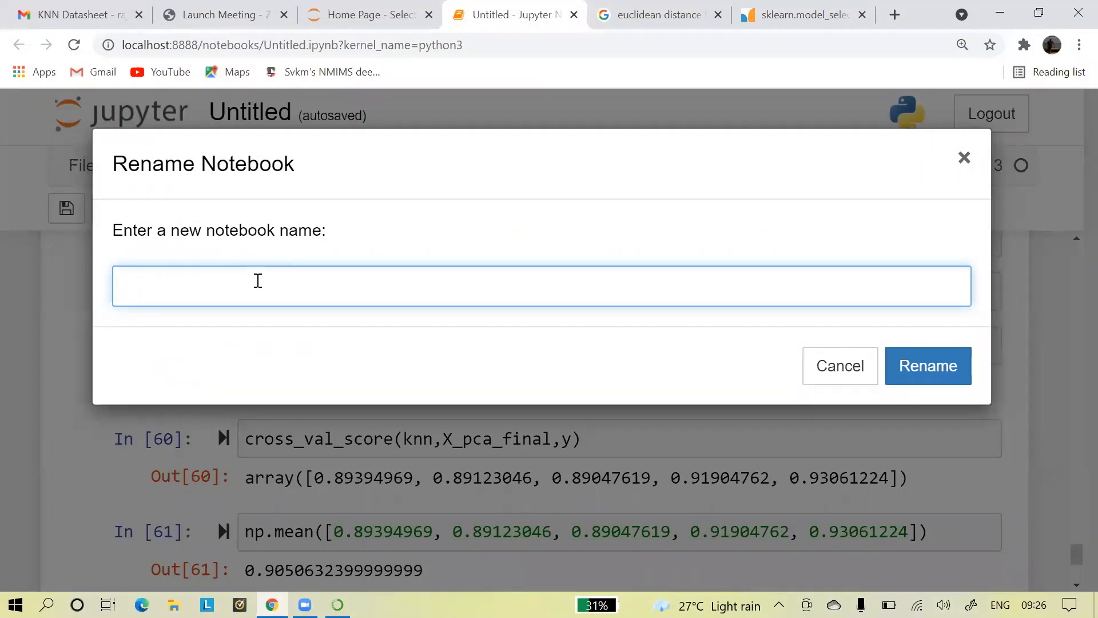
pyautogui.write('Muktinomoa')
pyautogui.press('BackSpace')
pyautogui.press('BackSpace')
pyautogui.press('BackSpace')
pyautogui.press('BackSpace')
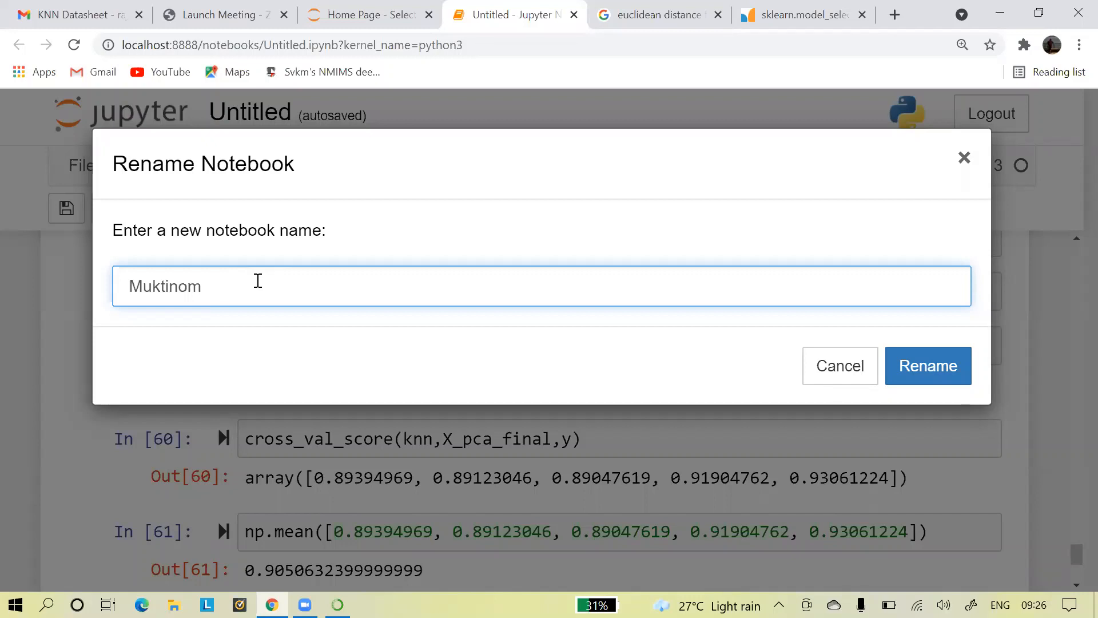
pyautogui.press('BackSpace')
pyautogui.press('BackSpace')
pyautogui.press('BackSpace')
pyautogui.press('BackSpace')
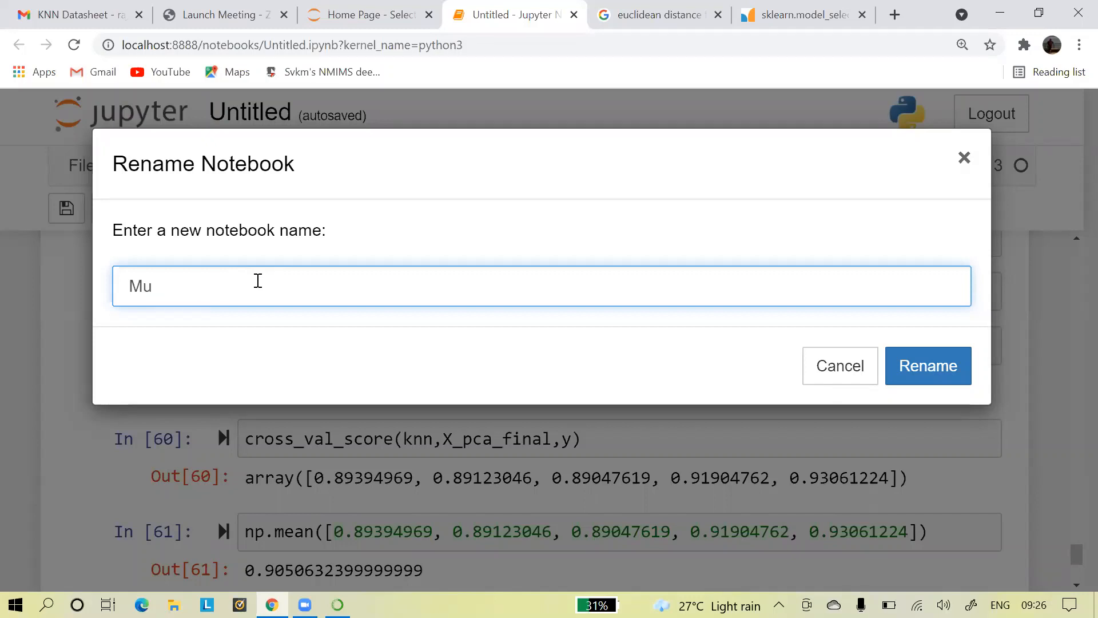
pyautogui.write('ltinomil')
pyautogui.press('BackSpace')
pyautogui.write('al Data')
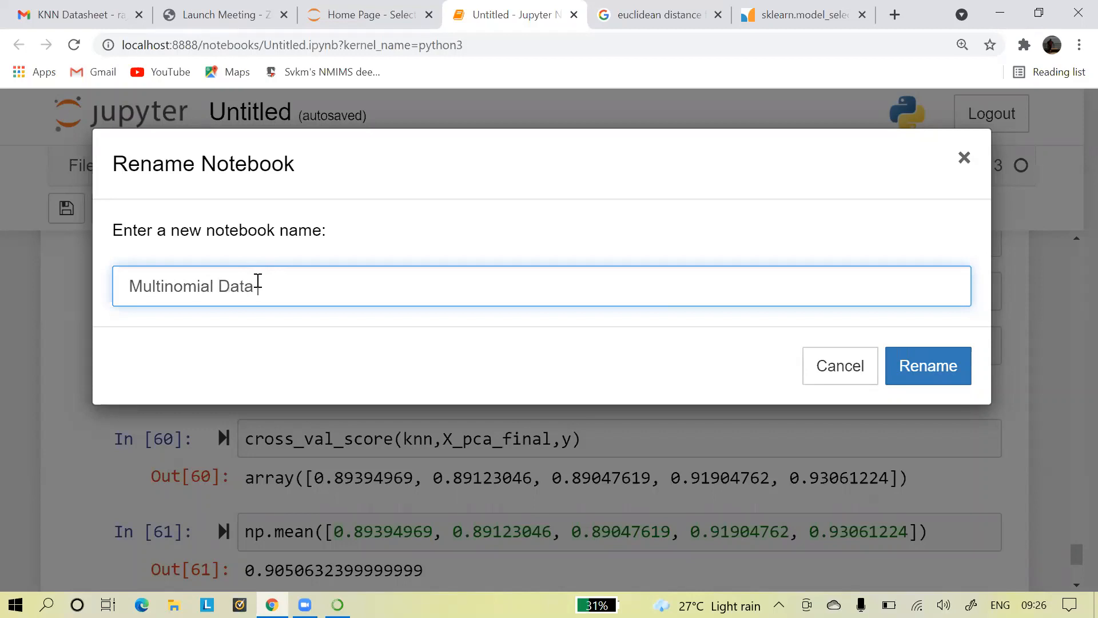
pyautogui.write(' PCA Naive Bayes ')
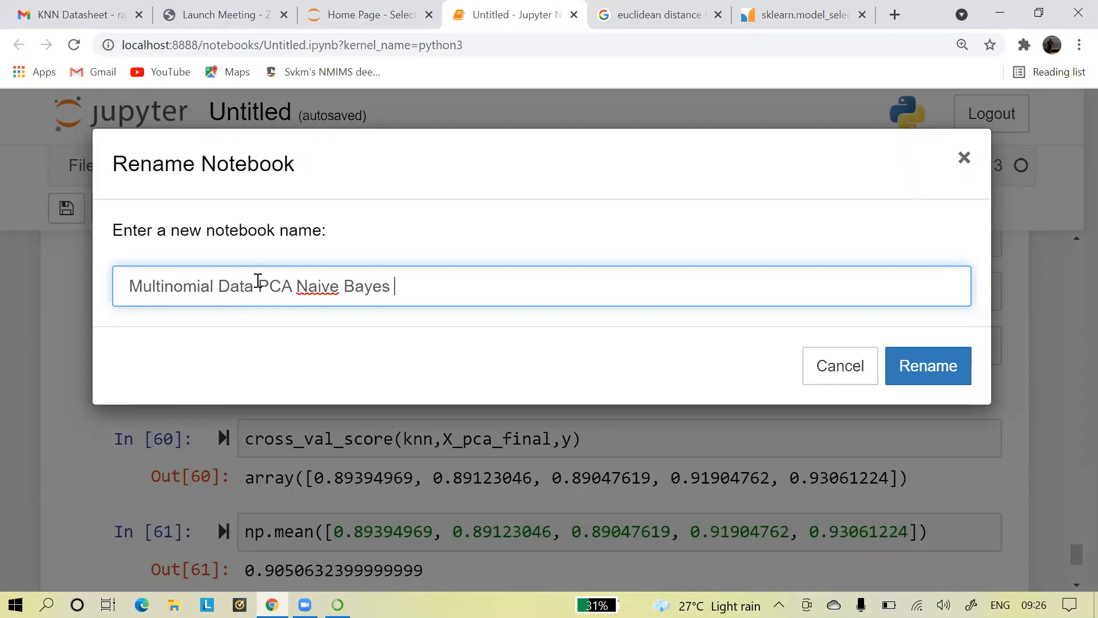
pyautogui.write('KNN')
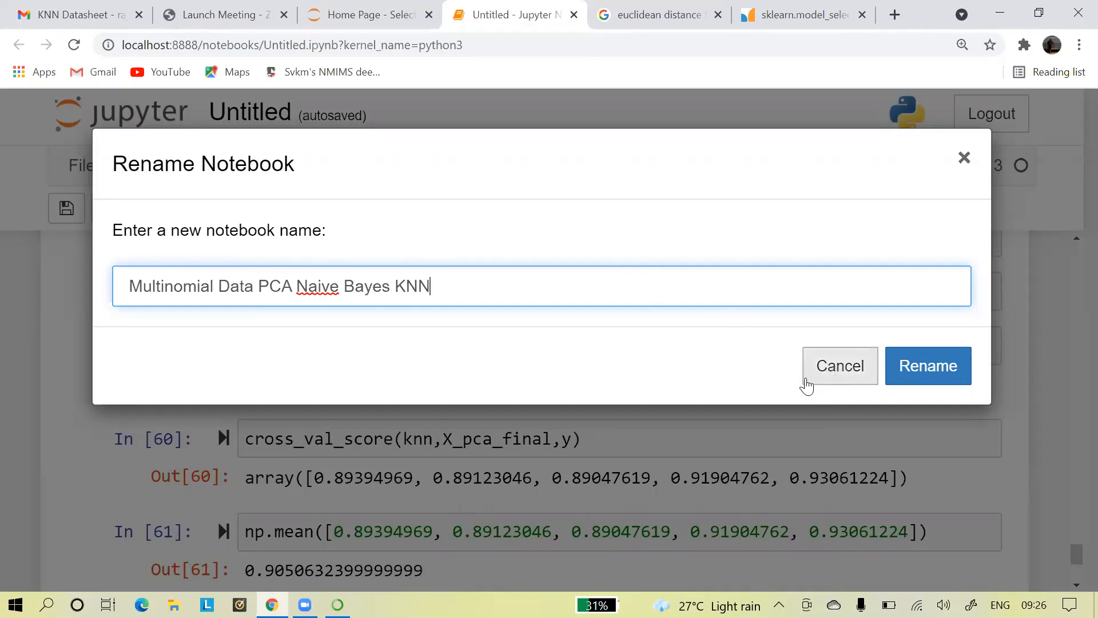
pyautogui.click(926, 371)
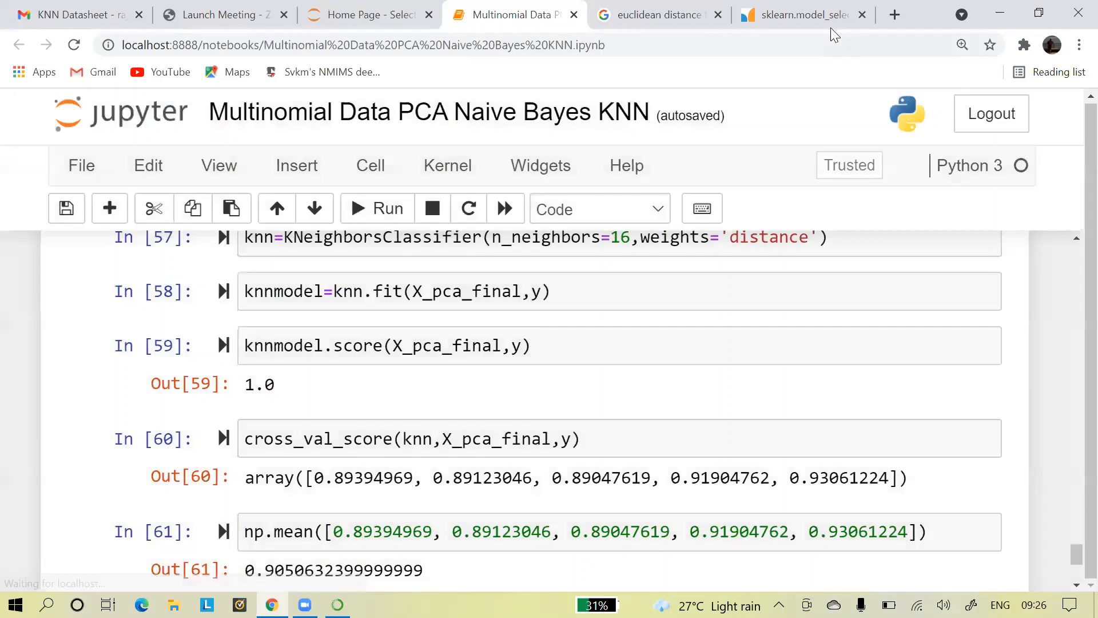
# Step: Search Google for knn sklearn and open scikit-learn's KNeighborsClassifier documentation page
pyautogui.click(803, 15)
pyautogui.click(19, 44)
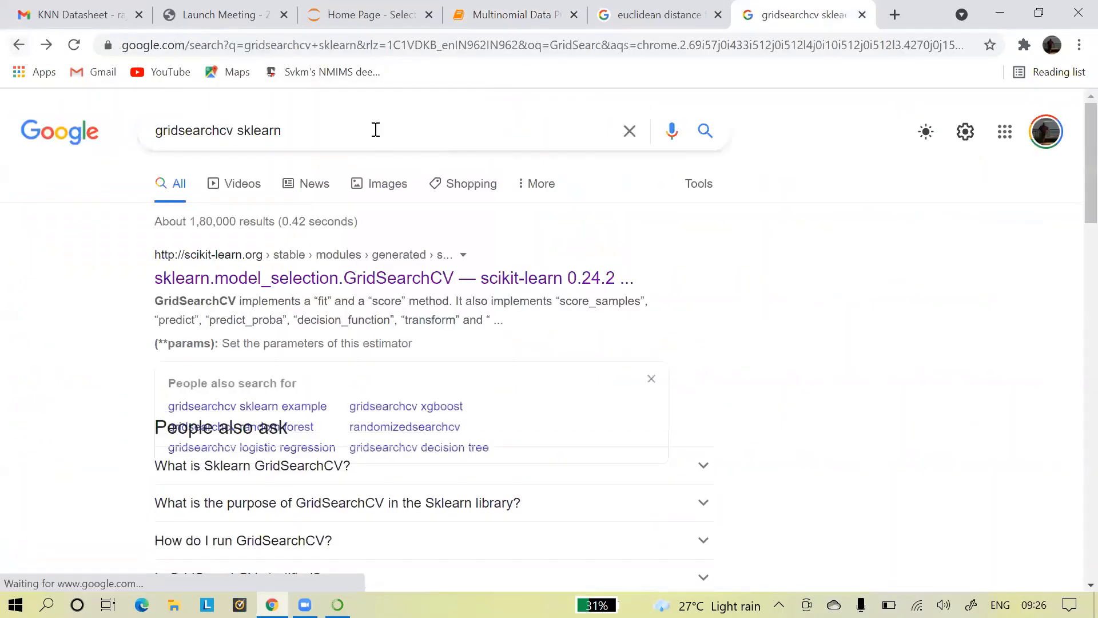
pyautogui.moveTo(235, 131); pyautogui.dragTo(153, 131)
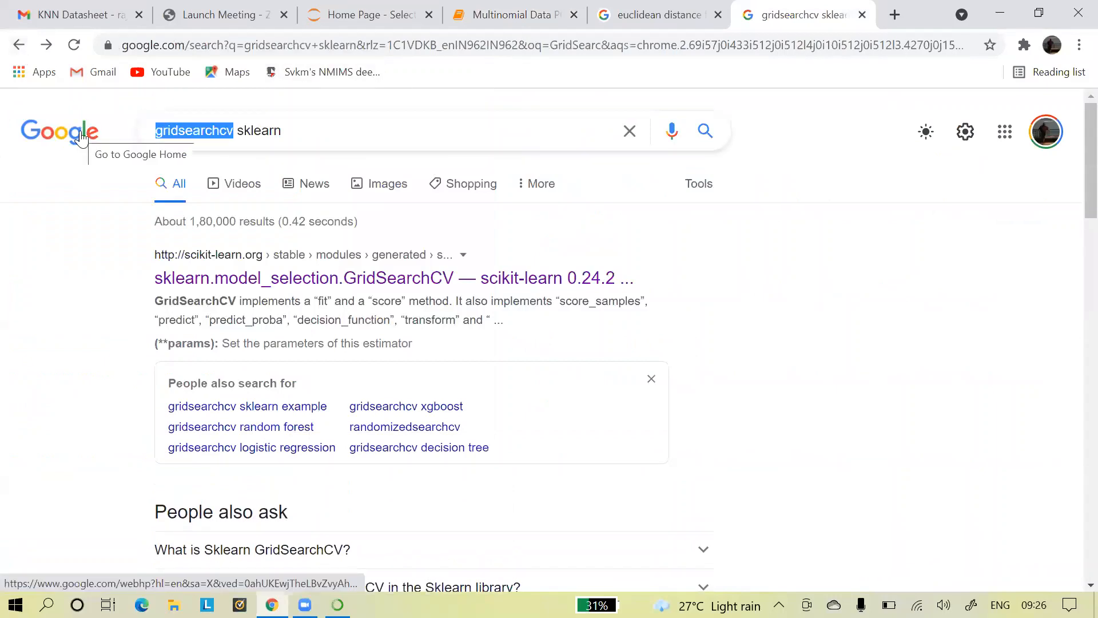
pyautogui.write('knn')
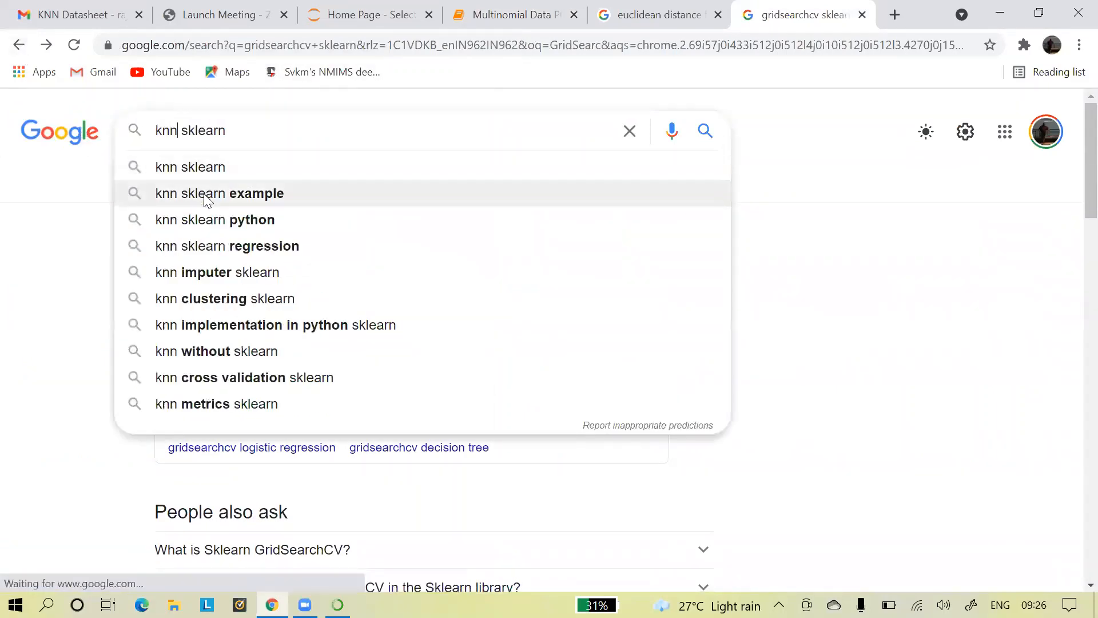
pyautogui.click(210, 168)
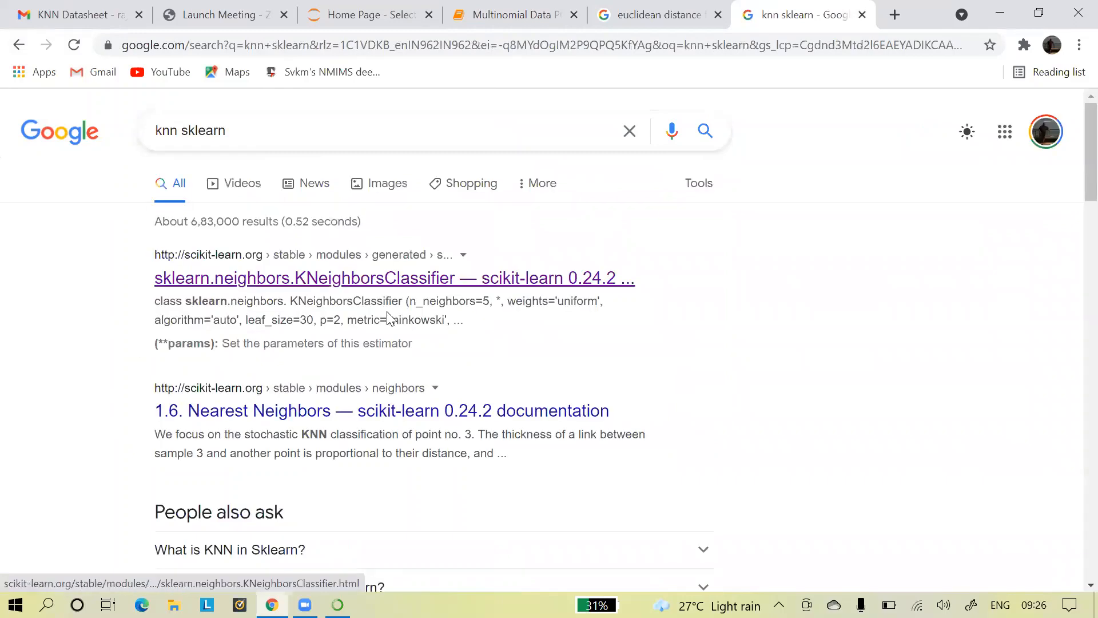
pyautogui.click(397, 278)
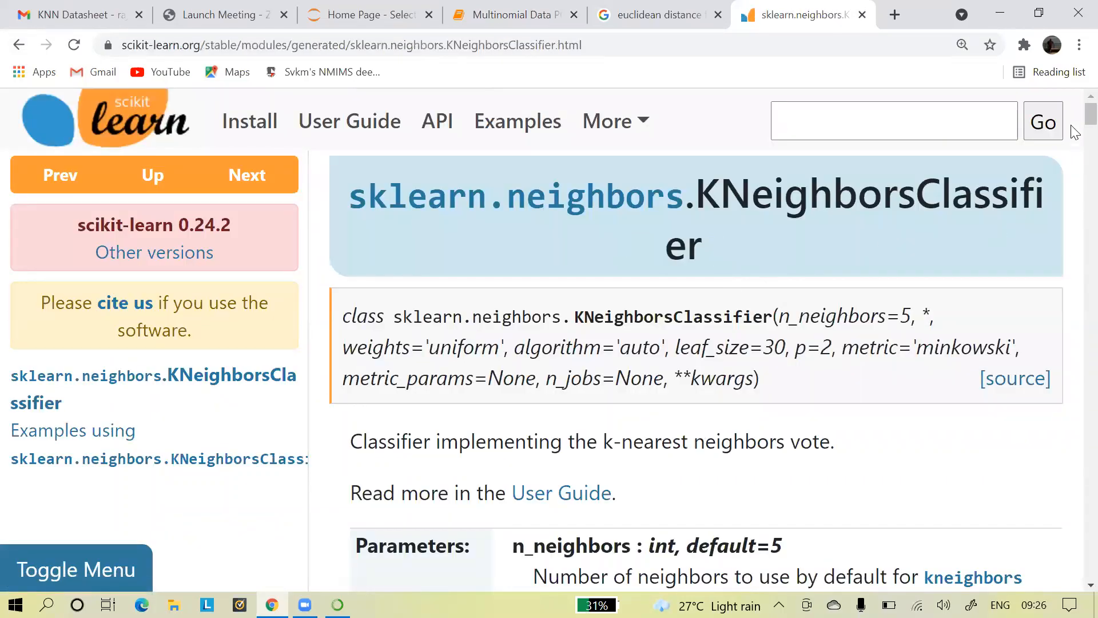
# Step: Read the n_neighbors and weights parameter descriptions, including the uniform, distance and callable options
pyautogui.scroll(-6, 856, 204)
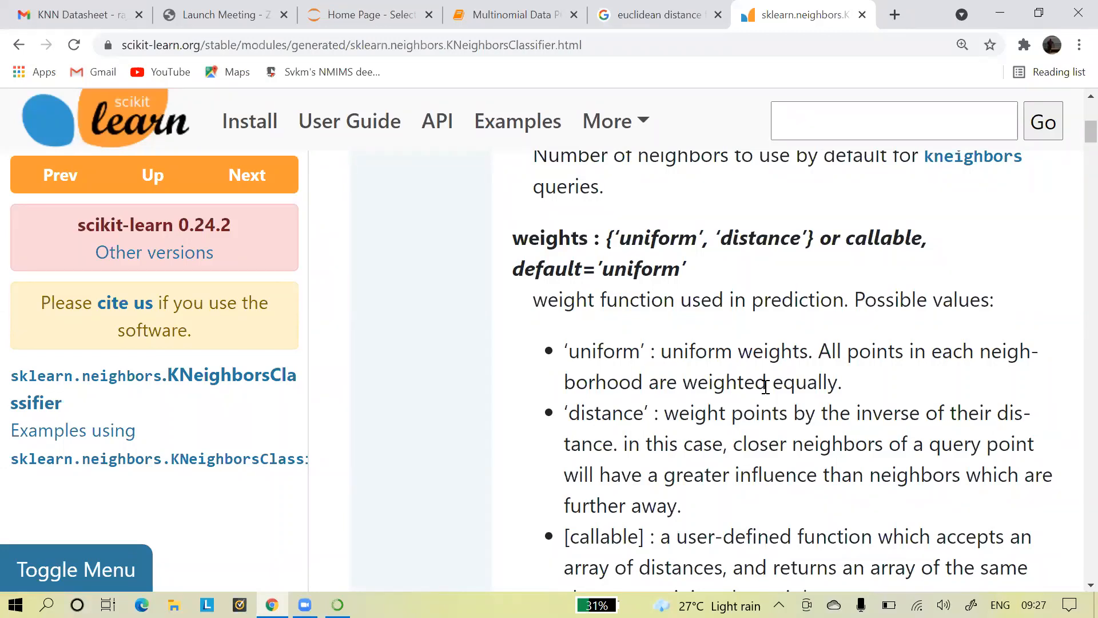
pyautogui.scroll(-2, 765, 387)
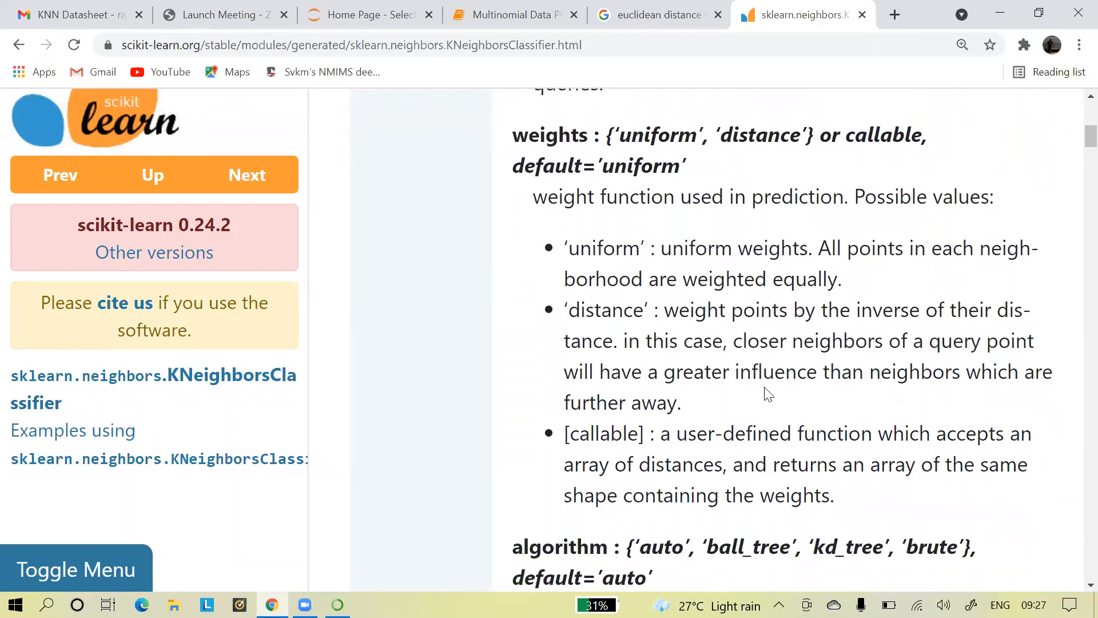
pyautogui.scroll(-1, 766, 393)
pyautogui.scroll(1, 767, 394)
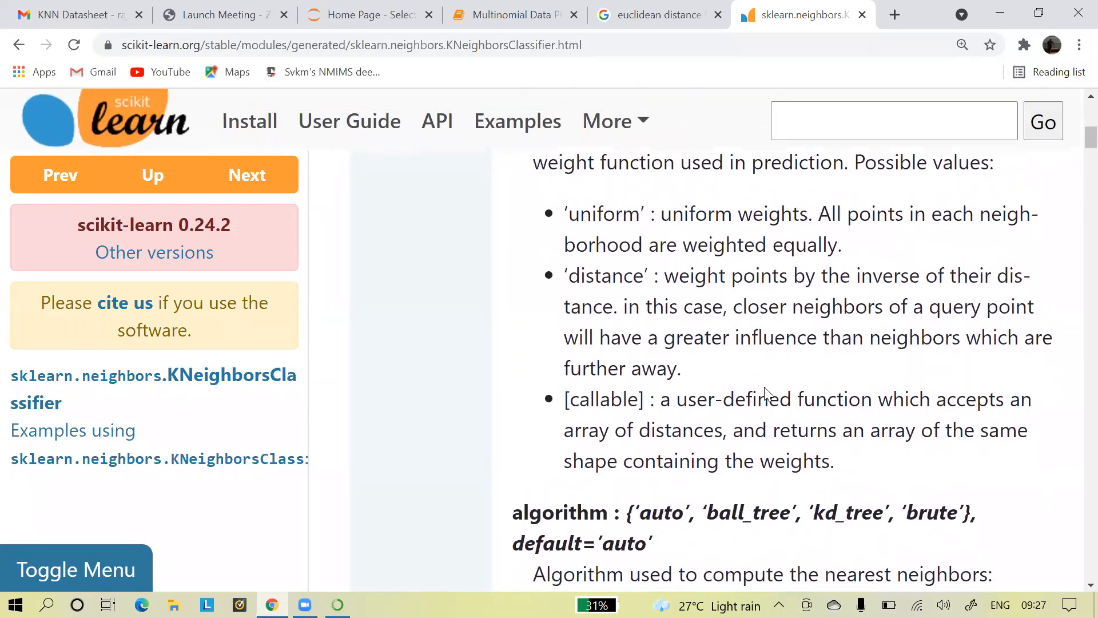
pyautogui.scroll(3, 765, 393)
pyautogui.scroll(-1, 765, 389)
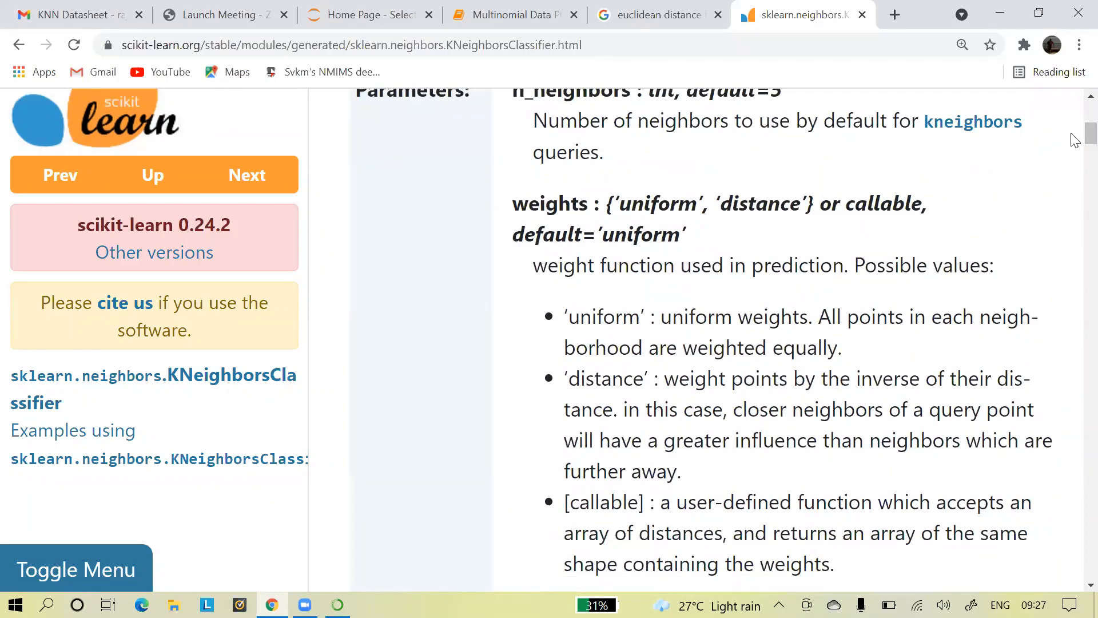
# Step: Look through the classifier's remaining parameters, attributes, notes, examples and methods in the documentation
pyautogui.scroll(-9, 1071, 135)
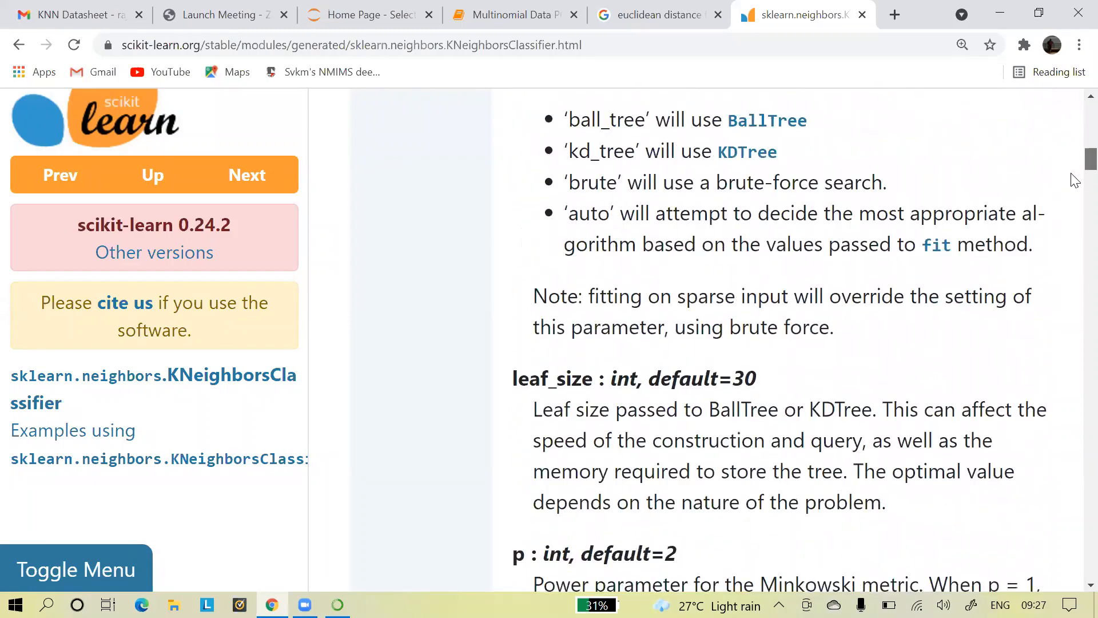
pyautogui.scroll(-17, 1074, 180)
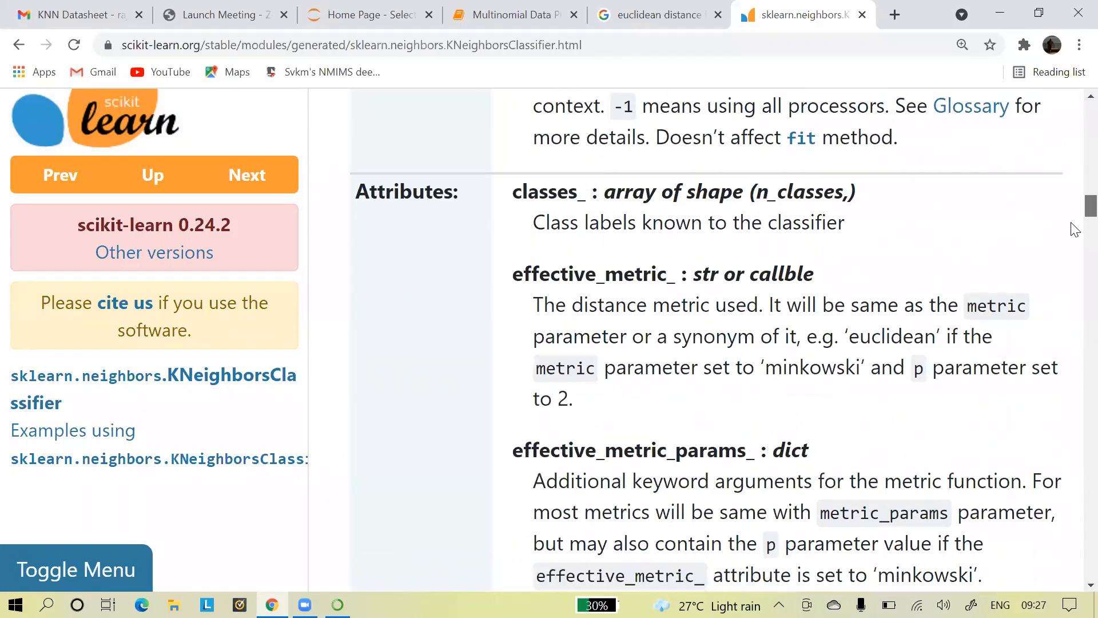
pyautogui.scroll(-15, 1074, 228)
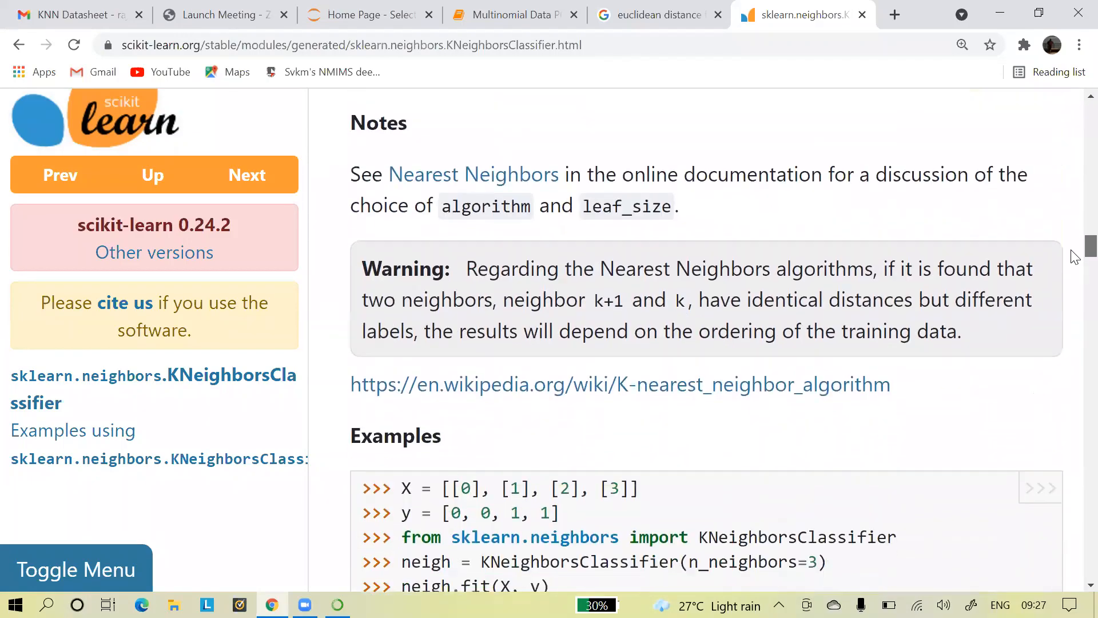
pyautogui.scroll(-13, 1074, 258)
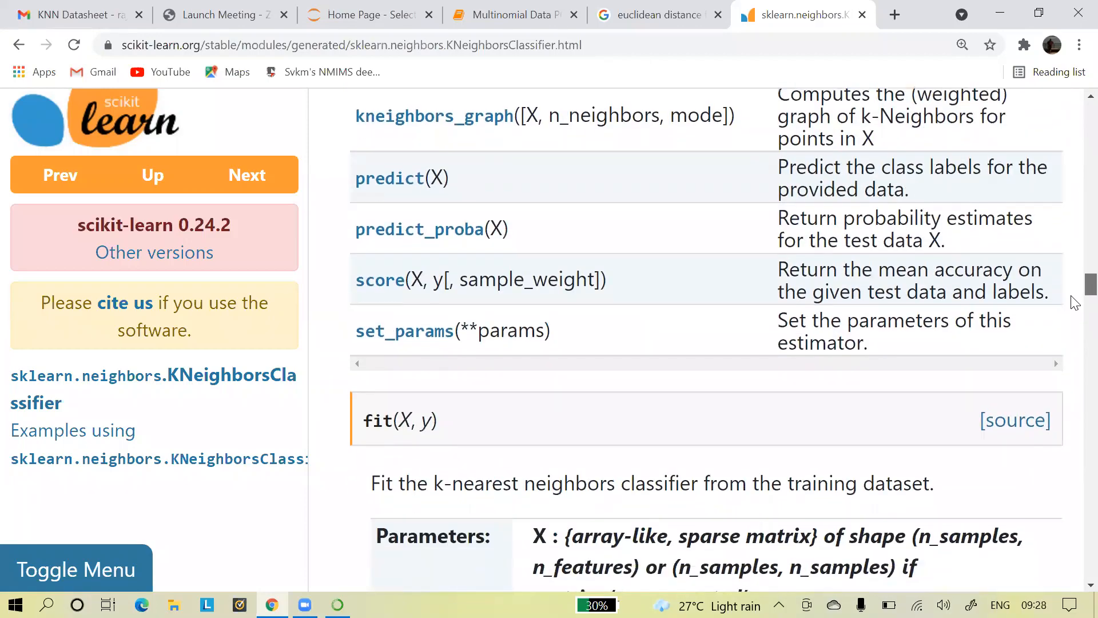
pyautogui.scroll(-4, 1071, 291)
pyautogui.scroll(8, 1073, 286)
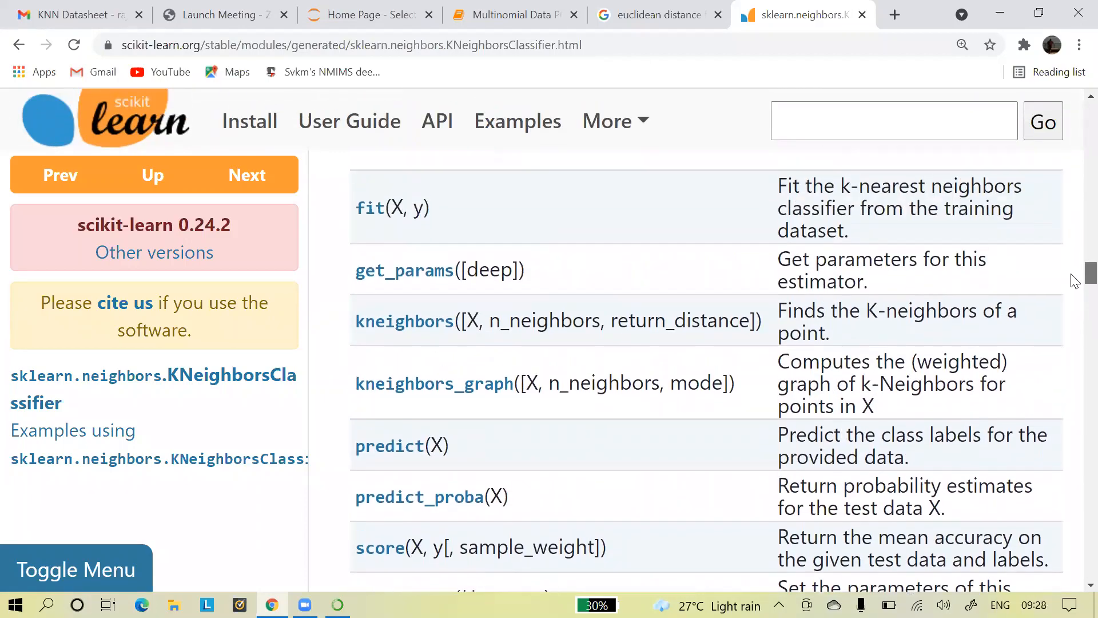
pyautogui.scroll(-15, 1073, 286)
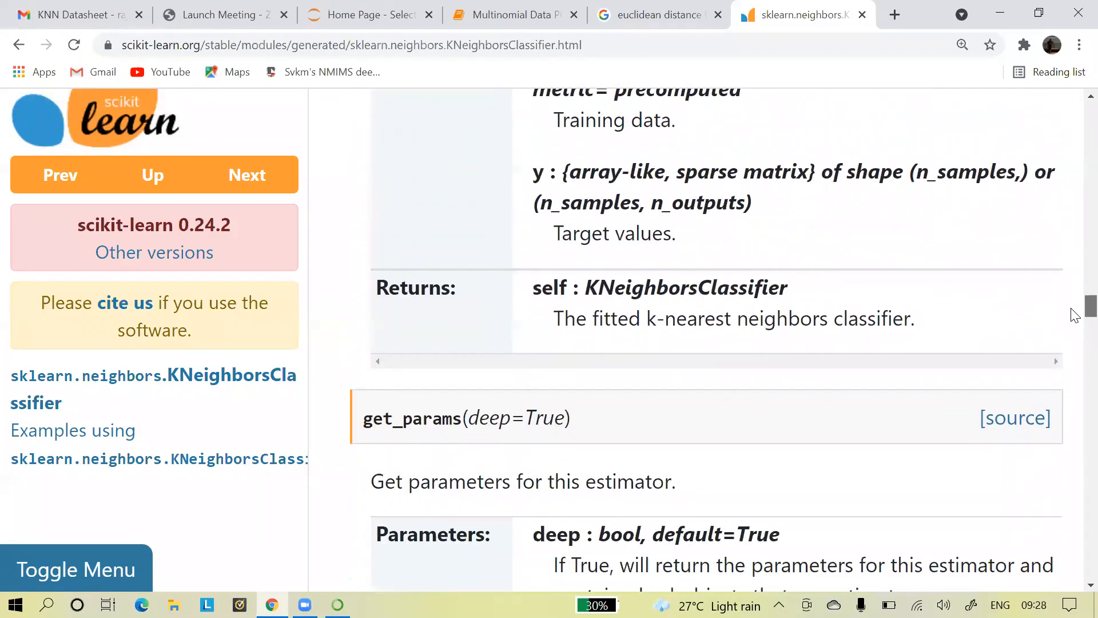
pyautogui.scroll(-8, 1074, 320)
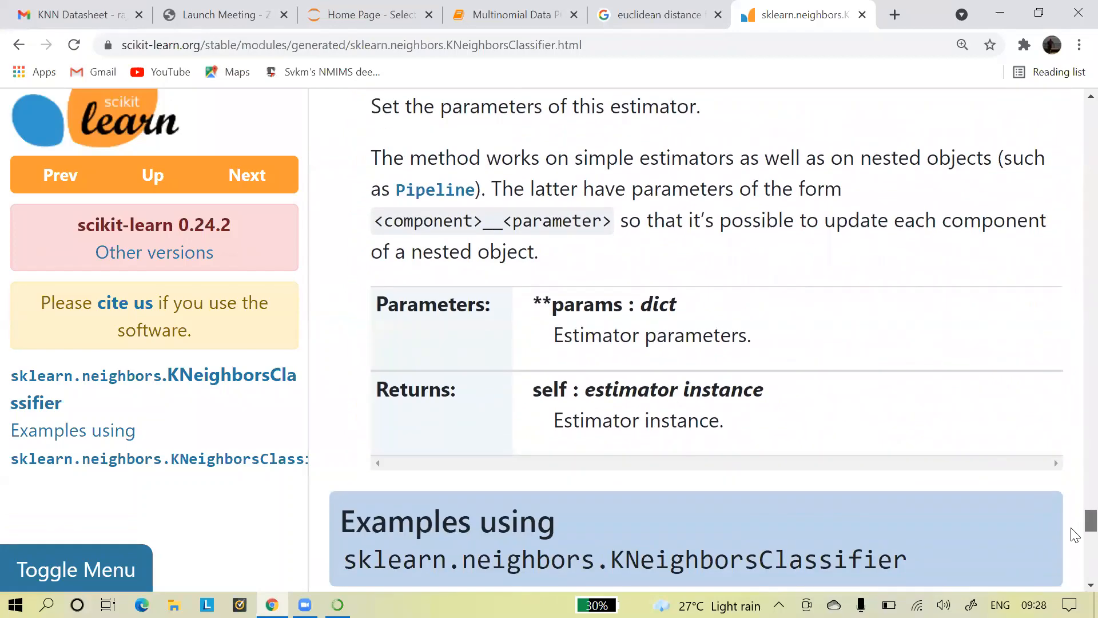
pyautogui.scroll(15, 1074, 207)
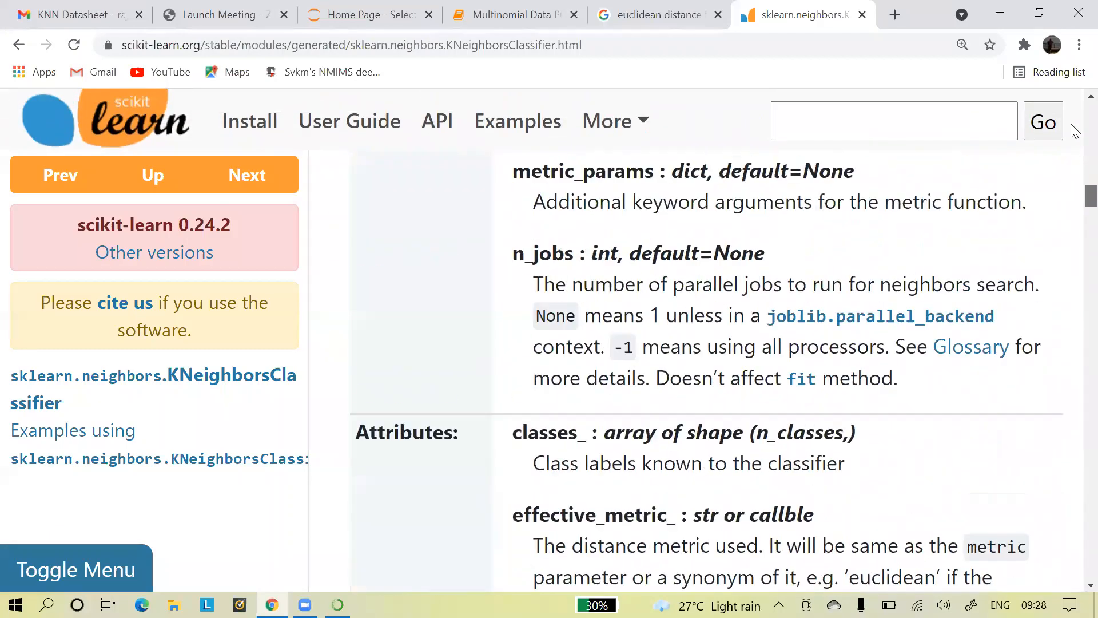
# Step: Search the scikit-learn documentation for distance and open the sklearn.neighbors.DistanceMetric page
pyautogui.click(884, 133)
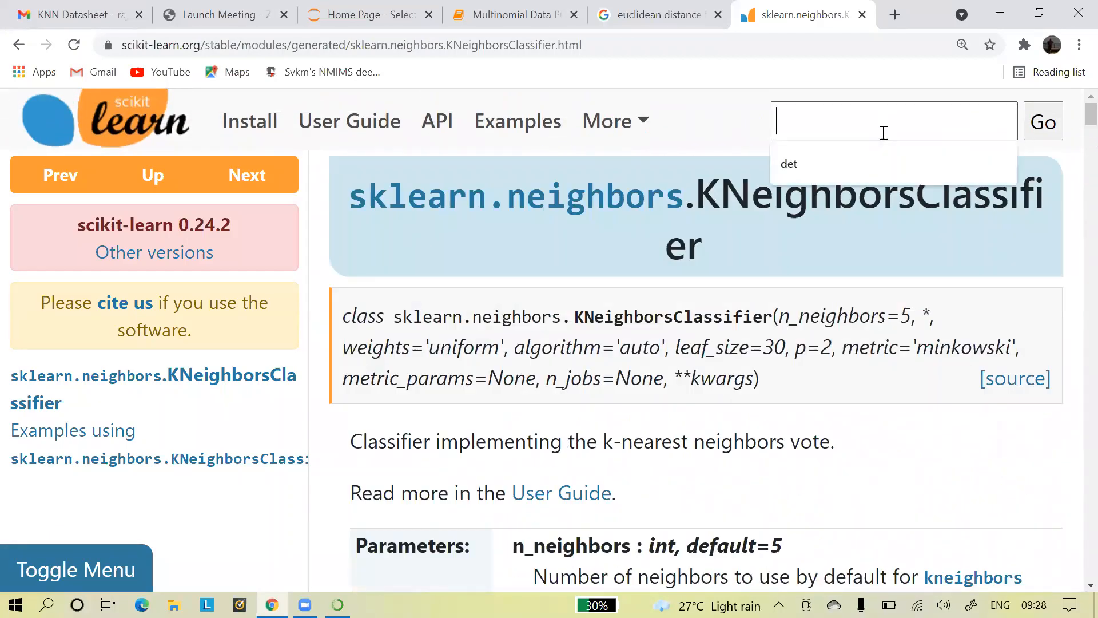
pyautogui.write('distance')
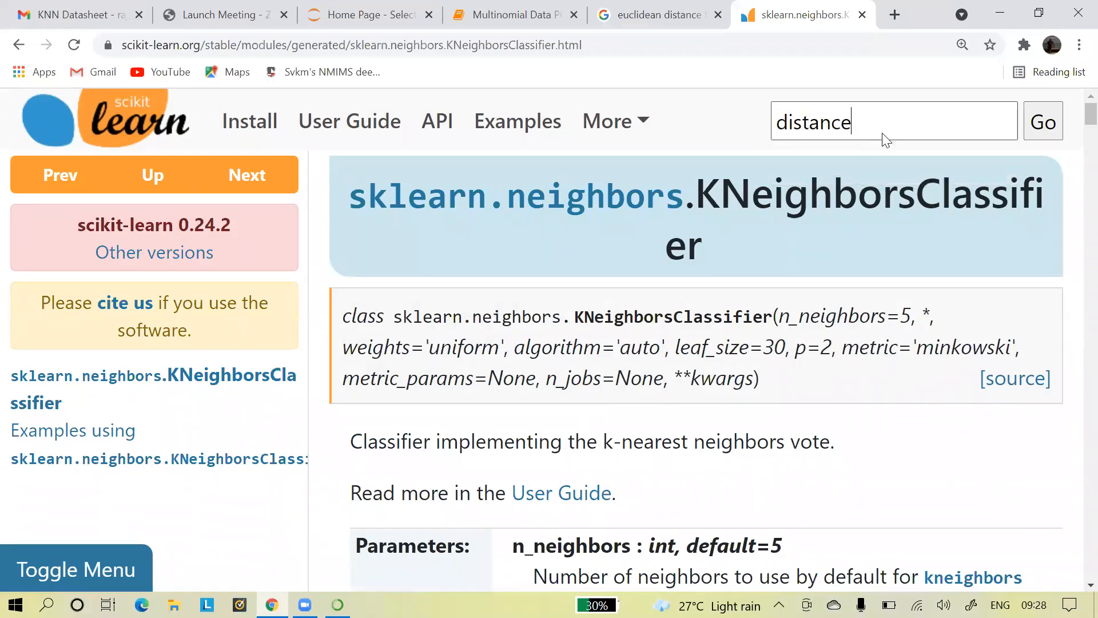
pyautogui.press('Return')
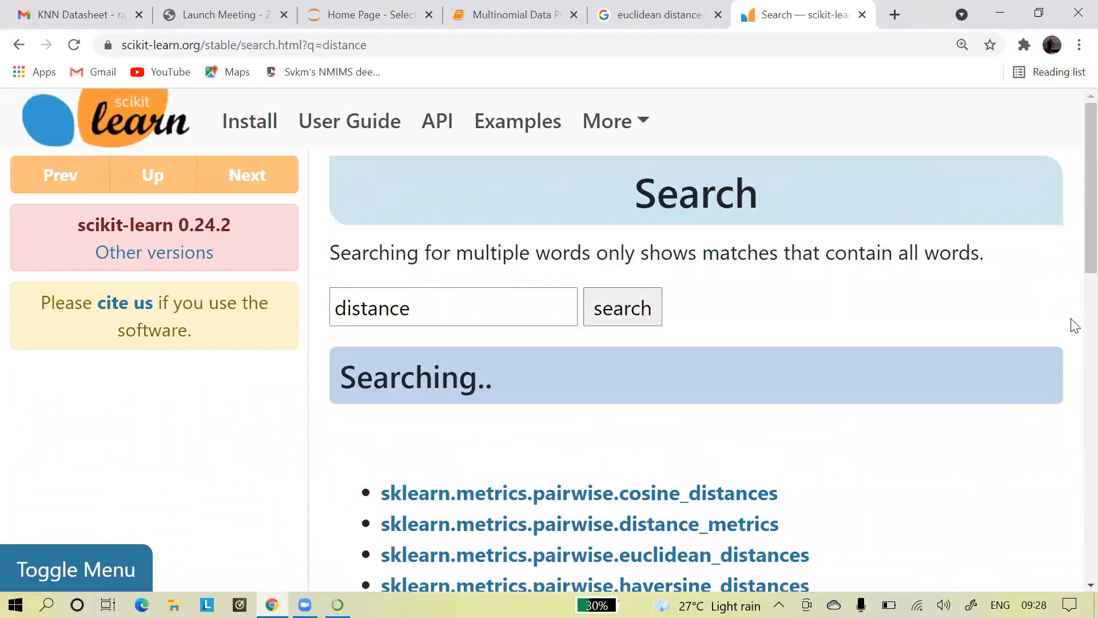
pyautogui.scroll(-1, 1074, 187)
pyautogui.scroll(-5, 1074, 189)
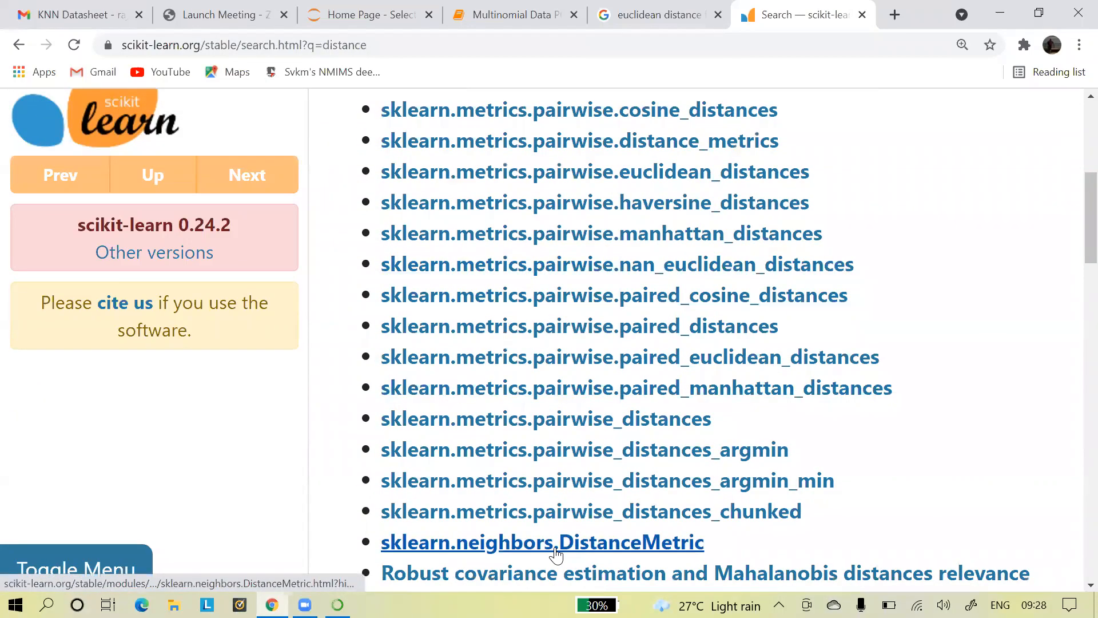
pyautogui.click(555, 552)
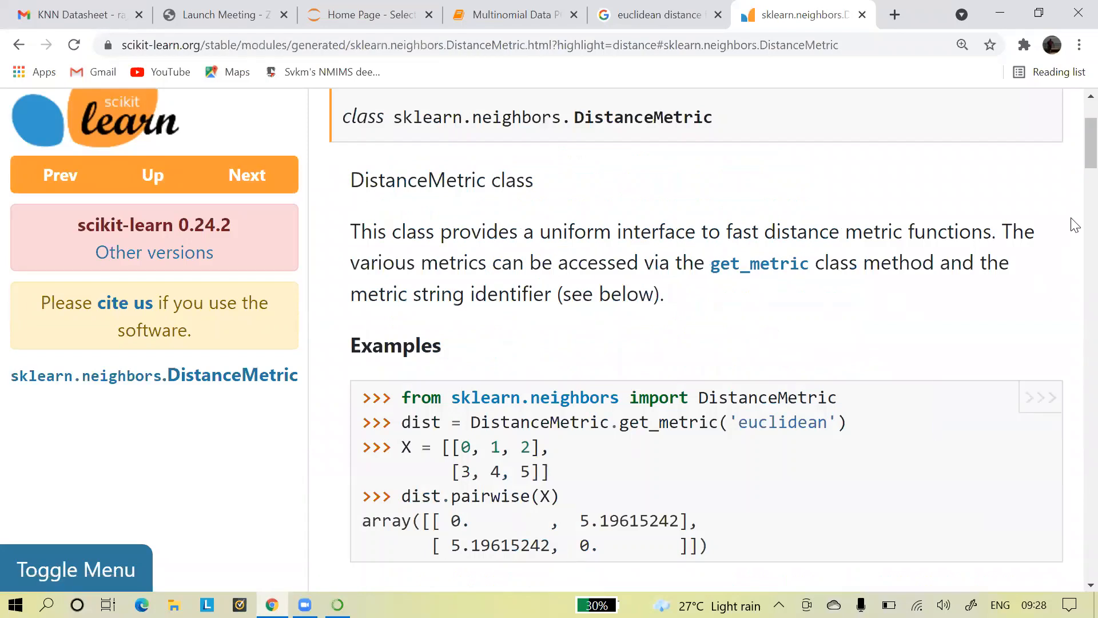
# Step: Review the distance metrics for real-valued vector spaces and bring up the Euclidean distance formula images for comparison
pyautogui.rightClick(1074, 168)
pyautogui.moveTo(1017, 143); pyautogui.dragTo(1071, 144)
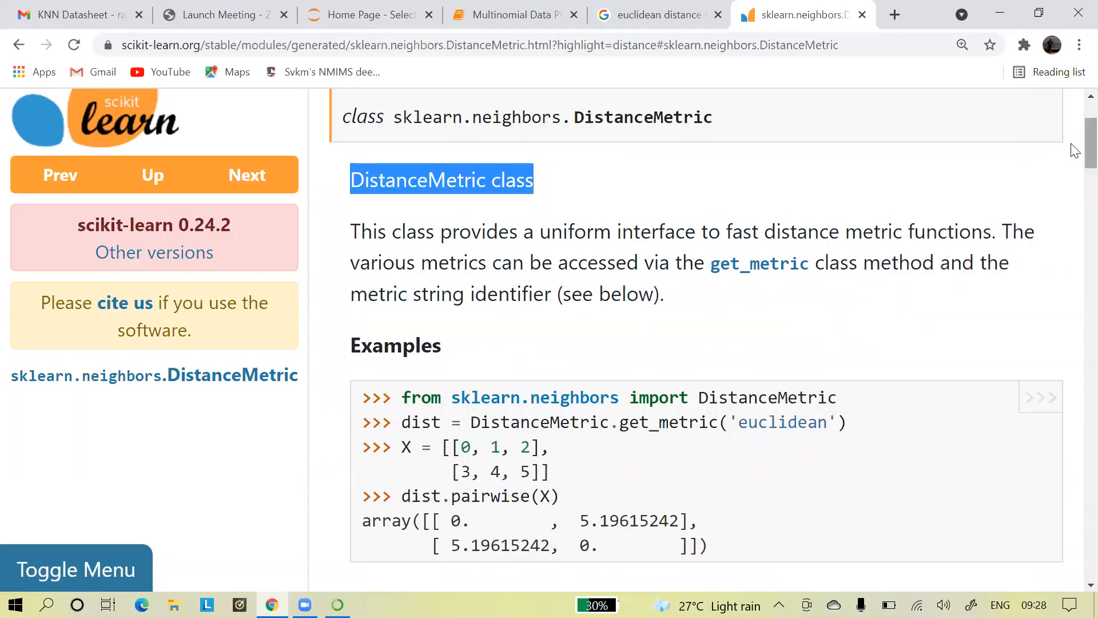
pyautogui.scroll(-7, 1075, 150)
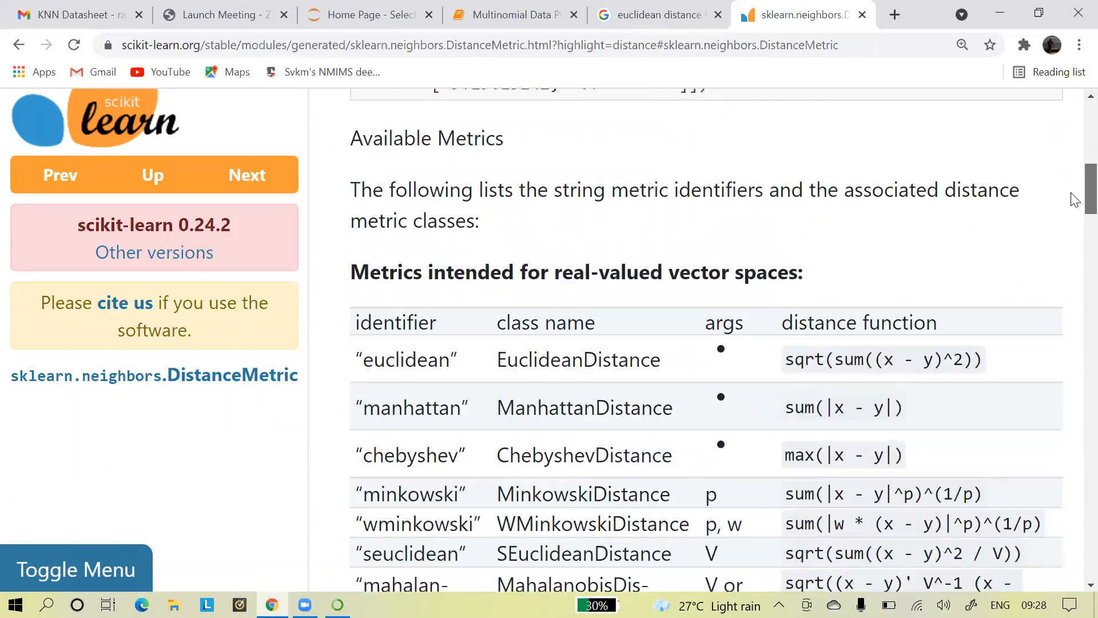
pyautogui.scroll(-2, 1073, 209)
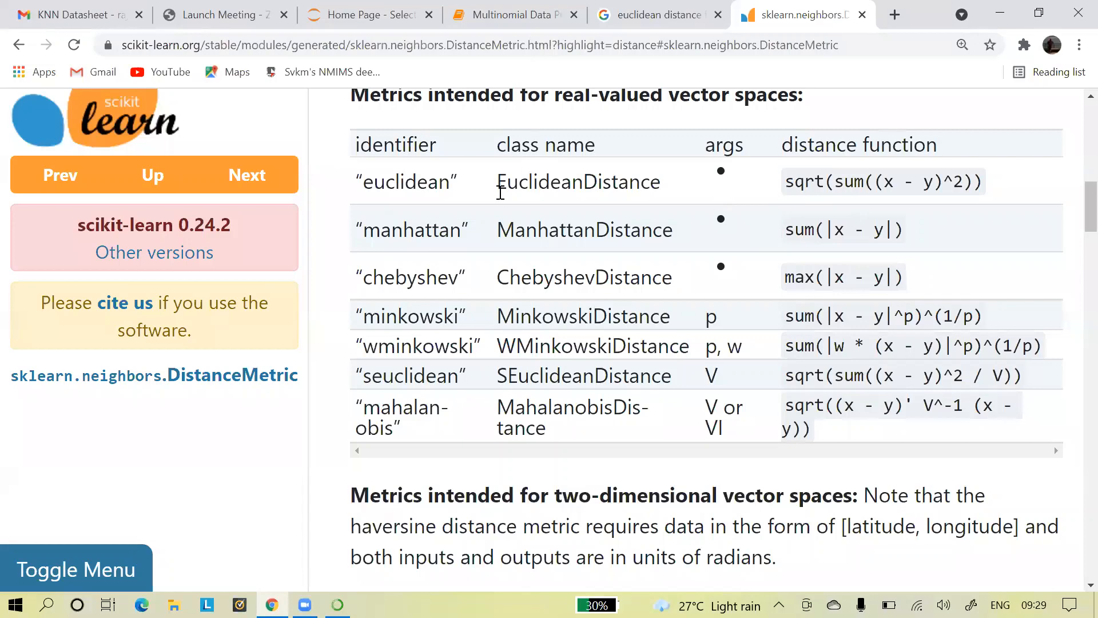
pyautogui.click(660, 21)
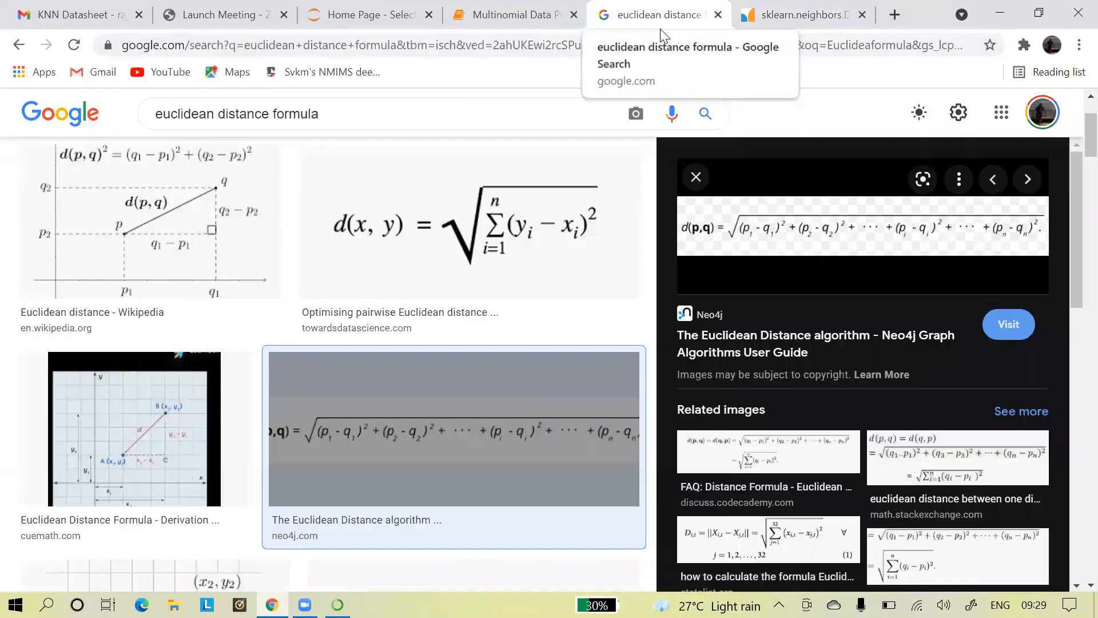